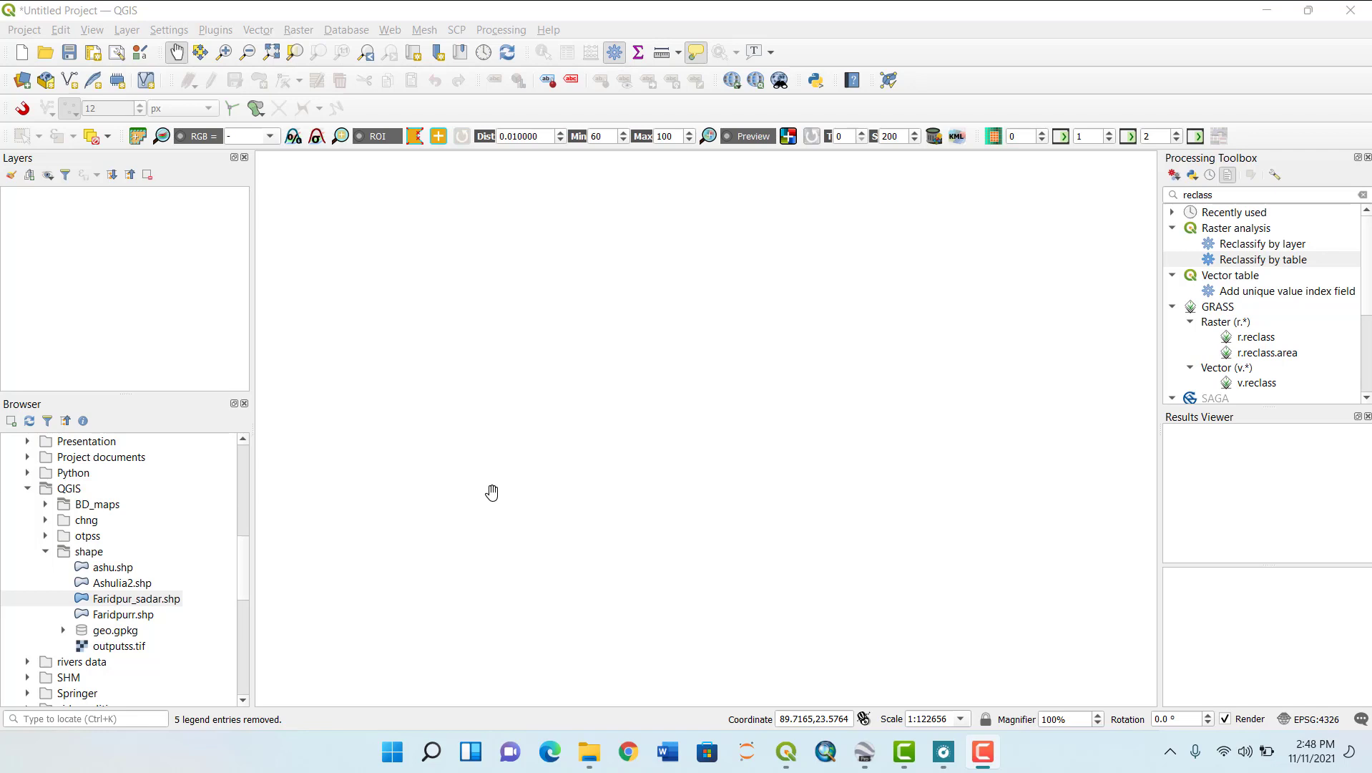
- Add the Faridpur_sadar.shp shapefile from the QGIS shape folder to the map
left_click_drag(140, 599, 711, 398)
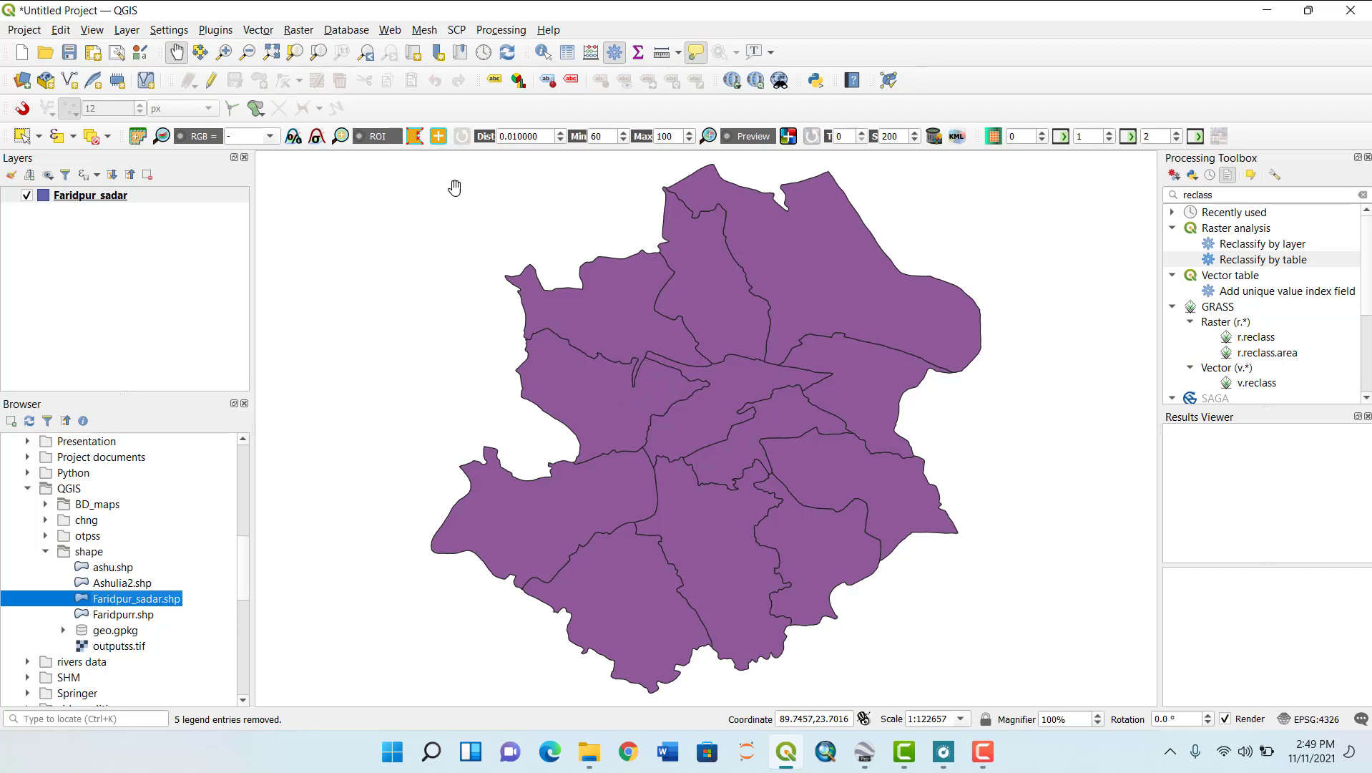
left_click(127, 32)
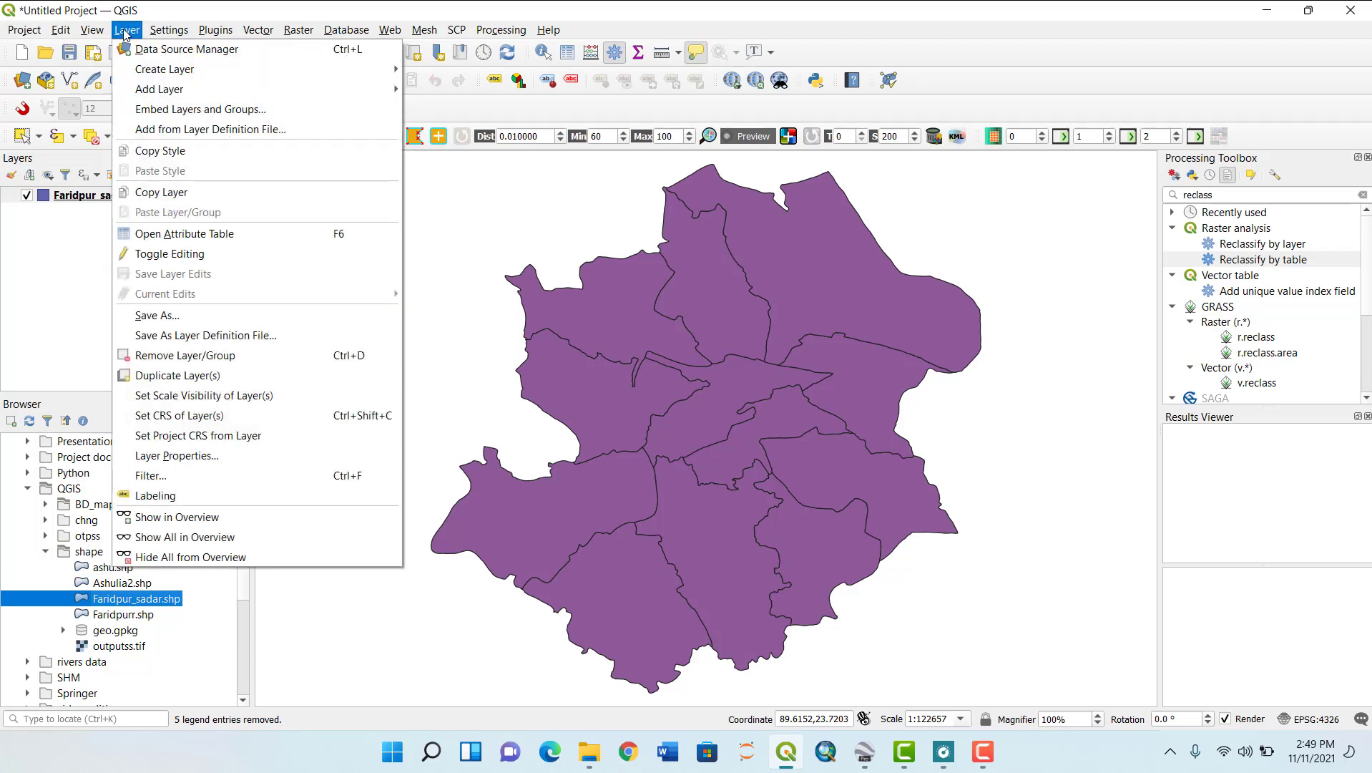
mouse_move(172, 89)
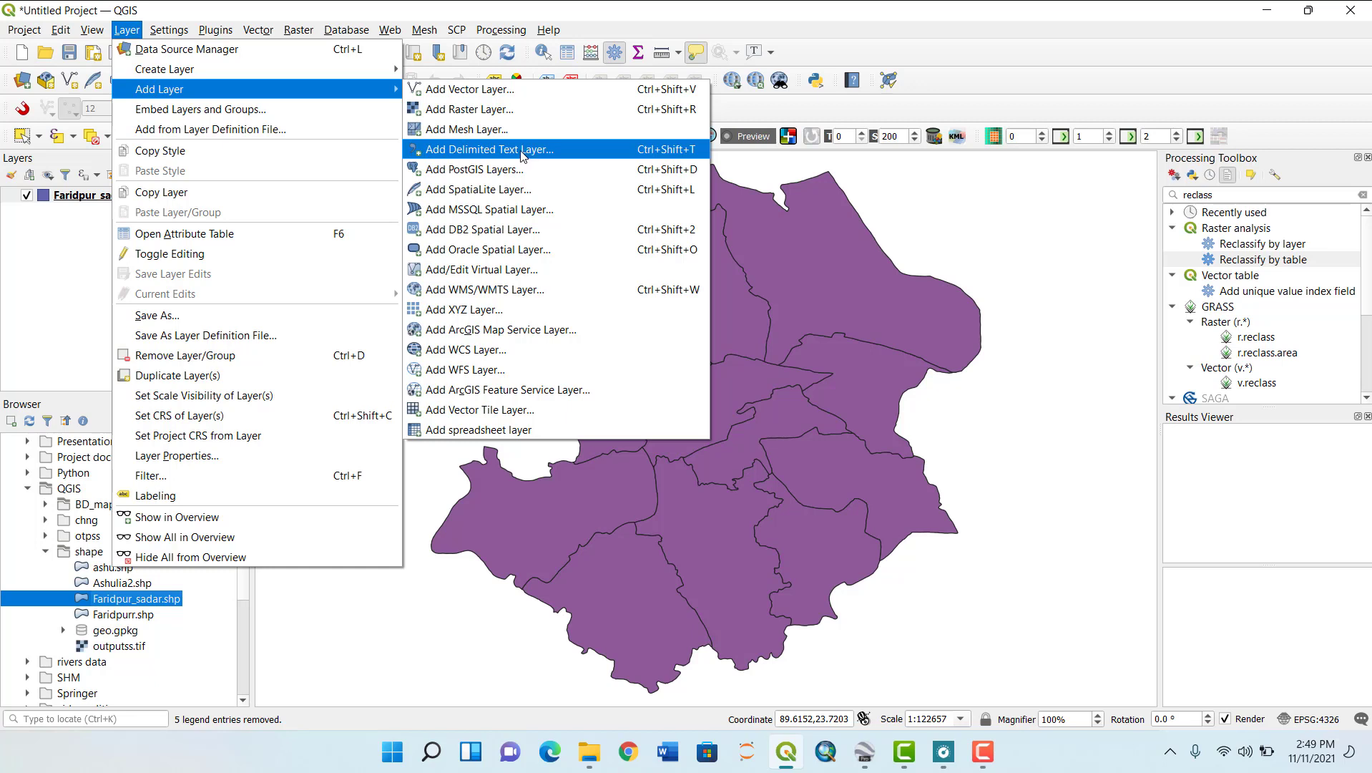
left_click(548, 433)
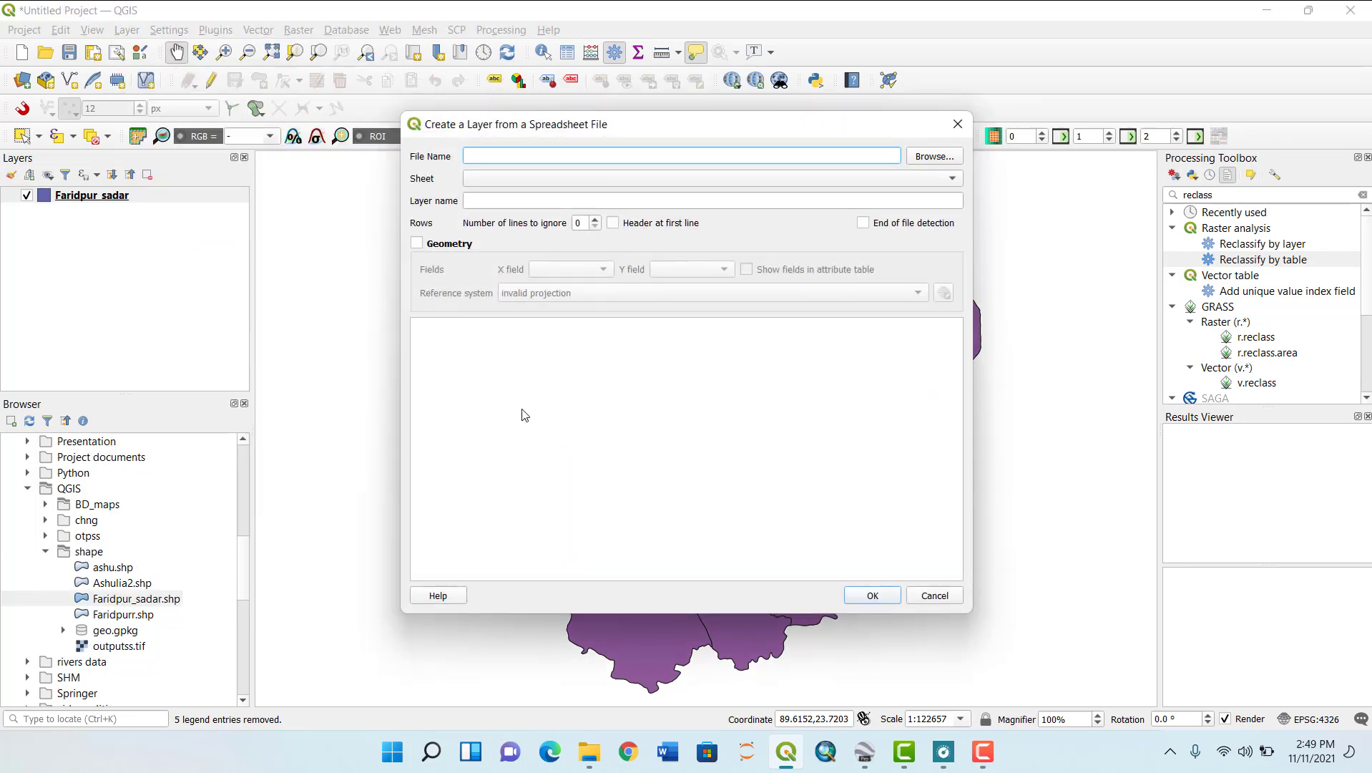
left_click(963, 128)
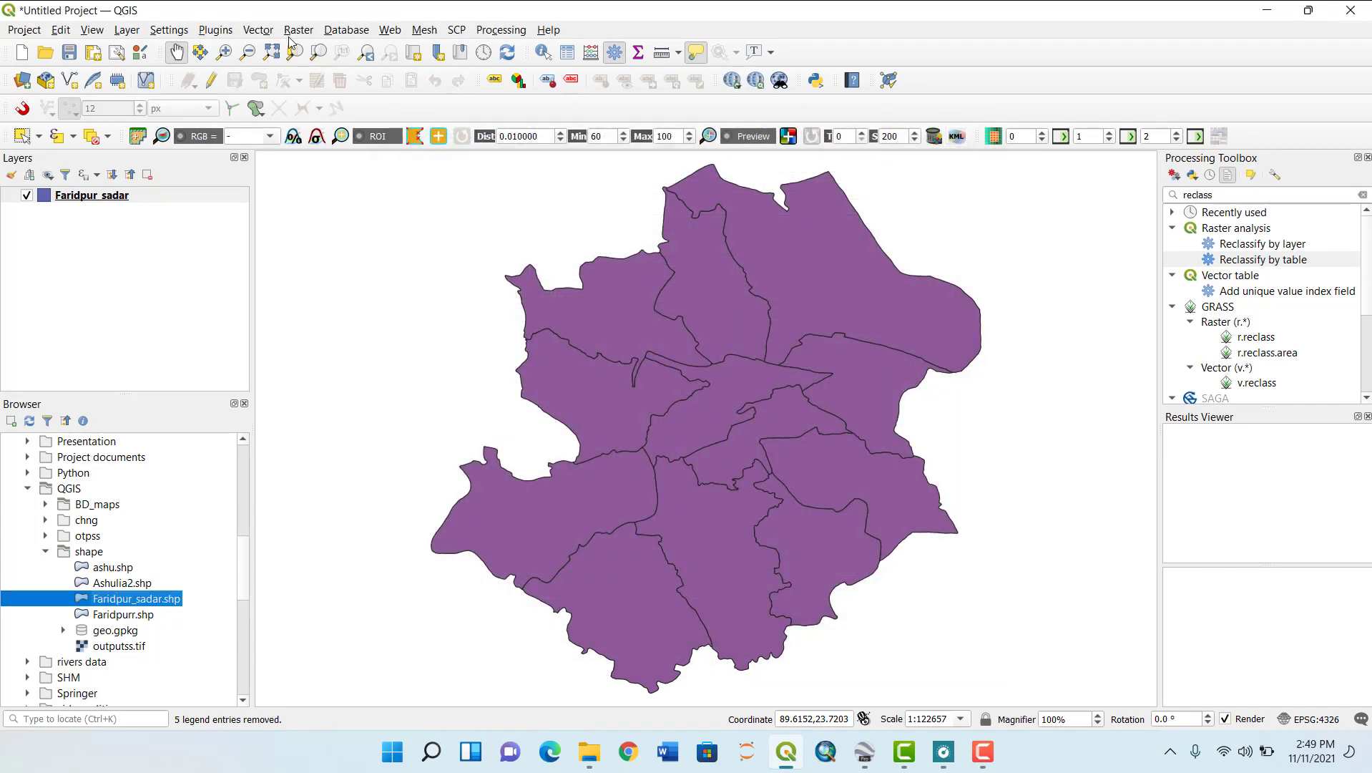
- Check the Spreadsheet Layers plugin among the installed plugins, searching for "sprea", and close the plugin manager
left_click(224, 33)
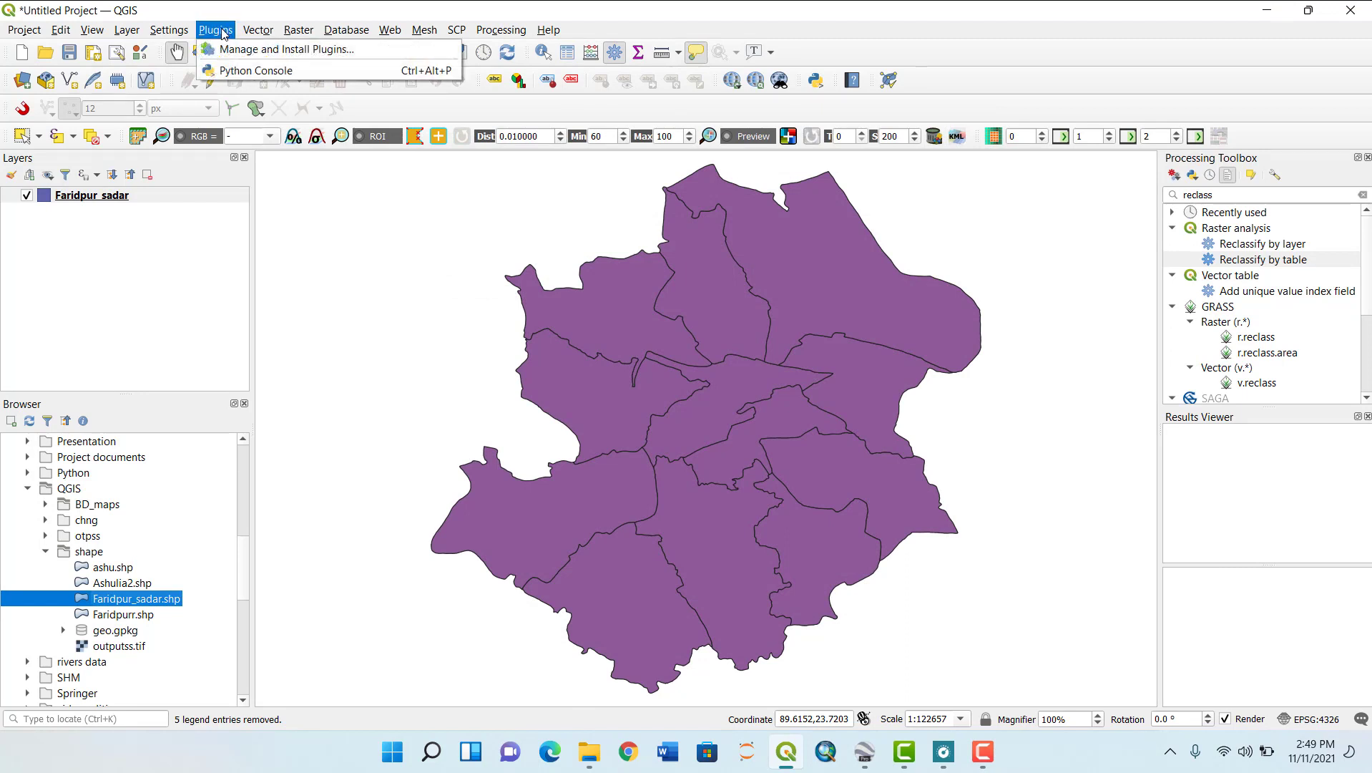
left_click(241, 50)
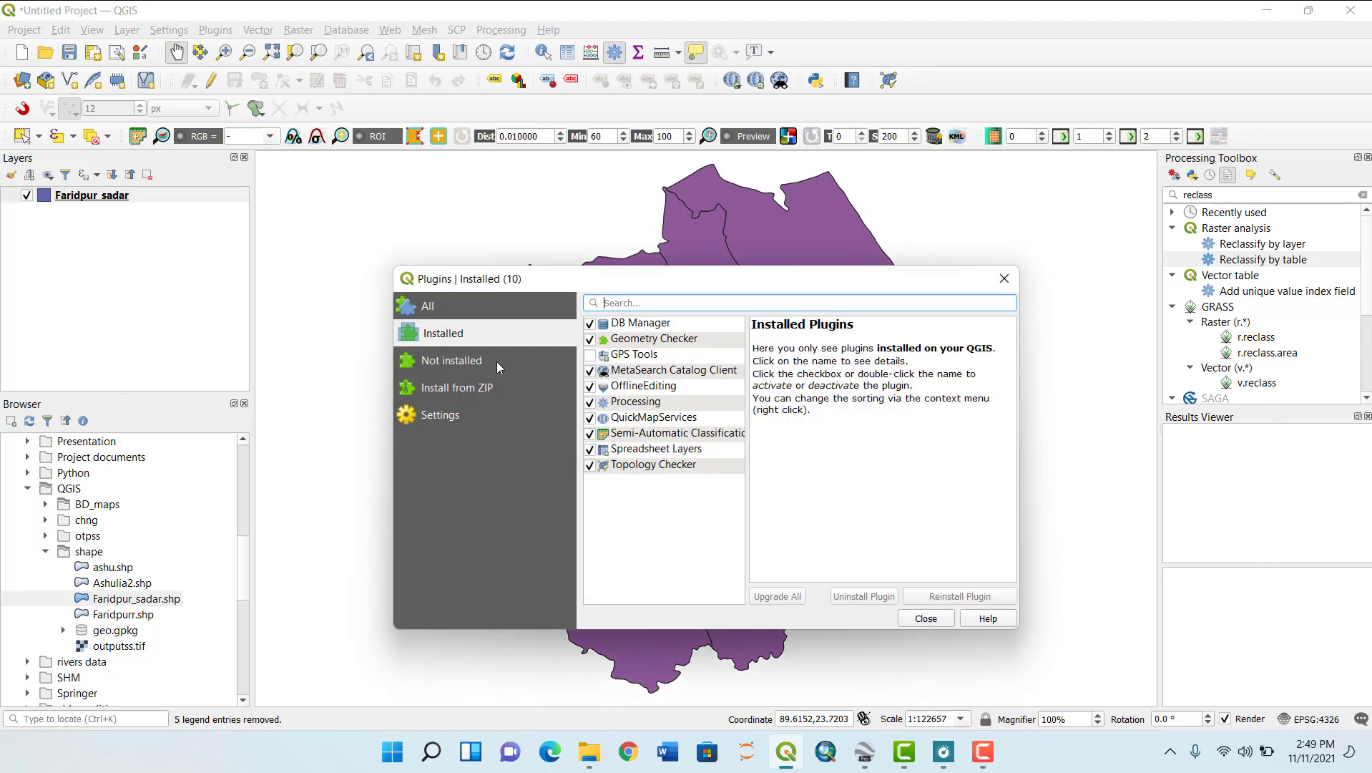
left_click(649, 449)
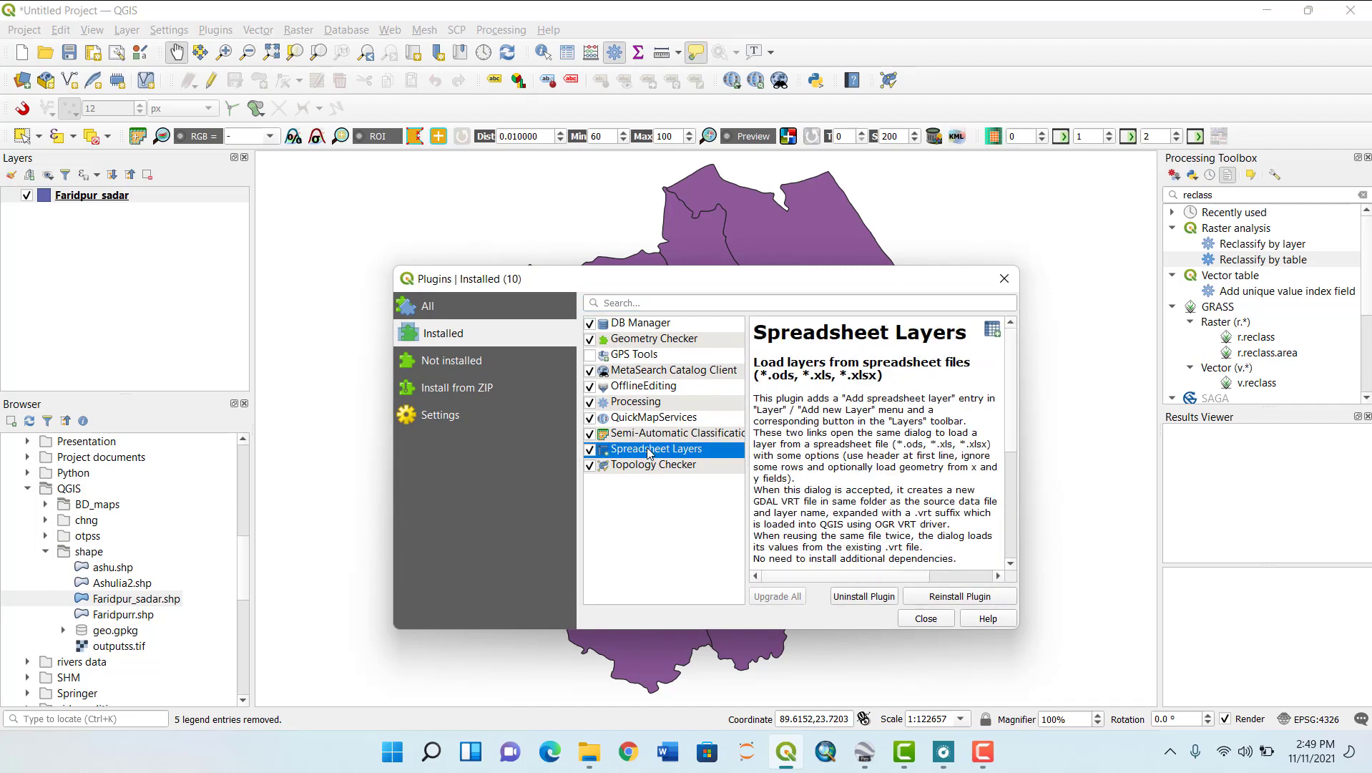
left_click(629, 302)
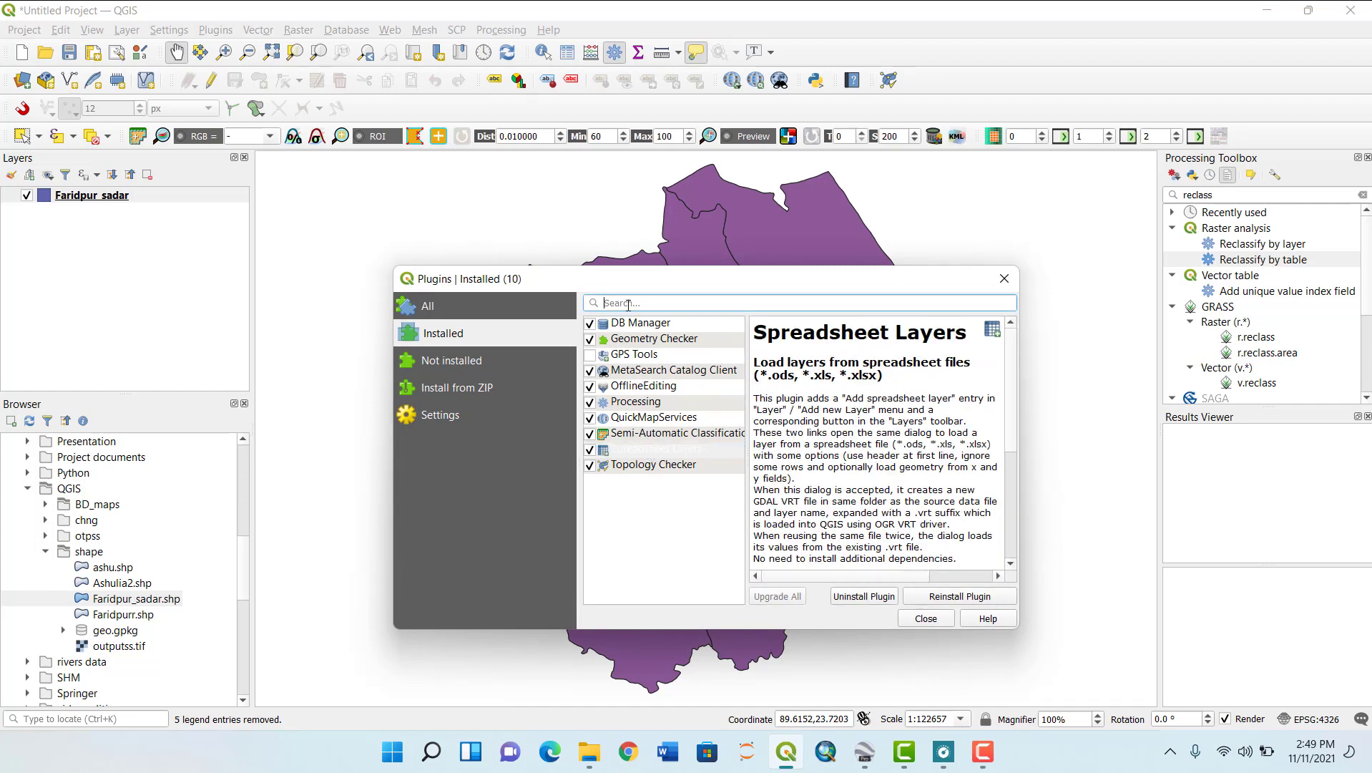
type("sprea")
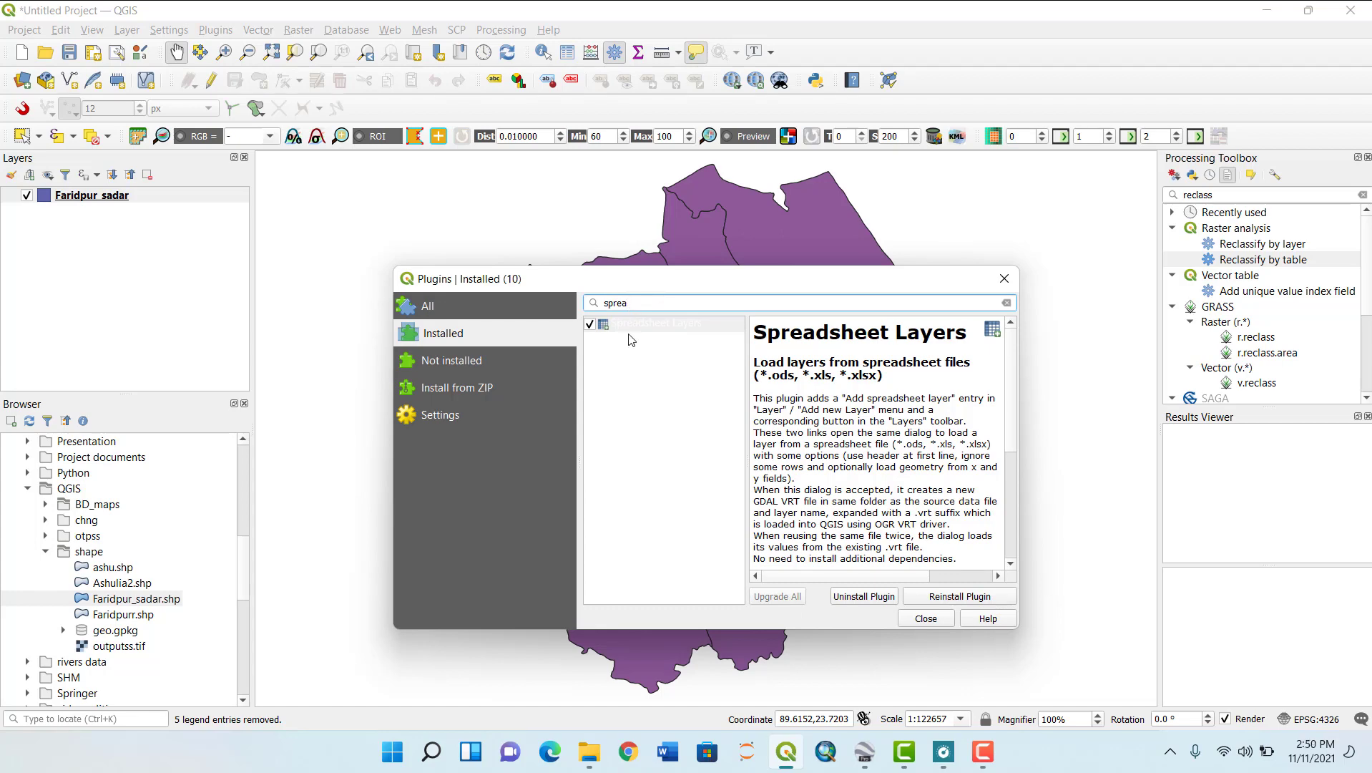
left_click_drag(633, 305, 590, 304)
key("BackSpace")
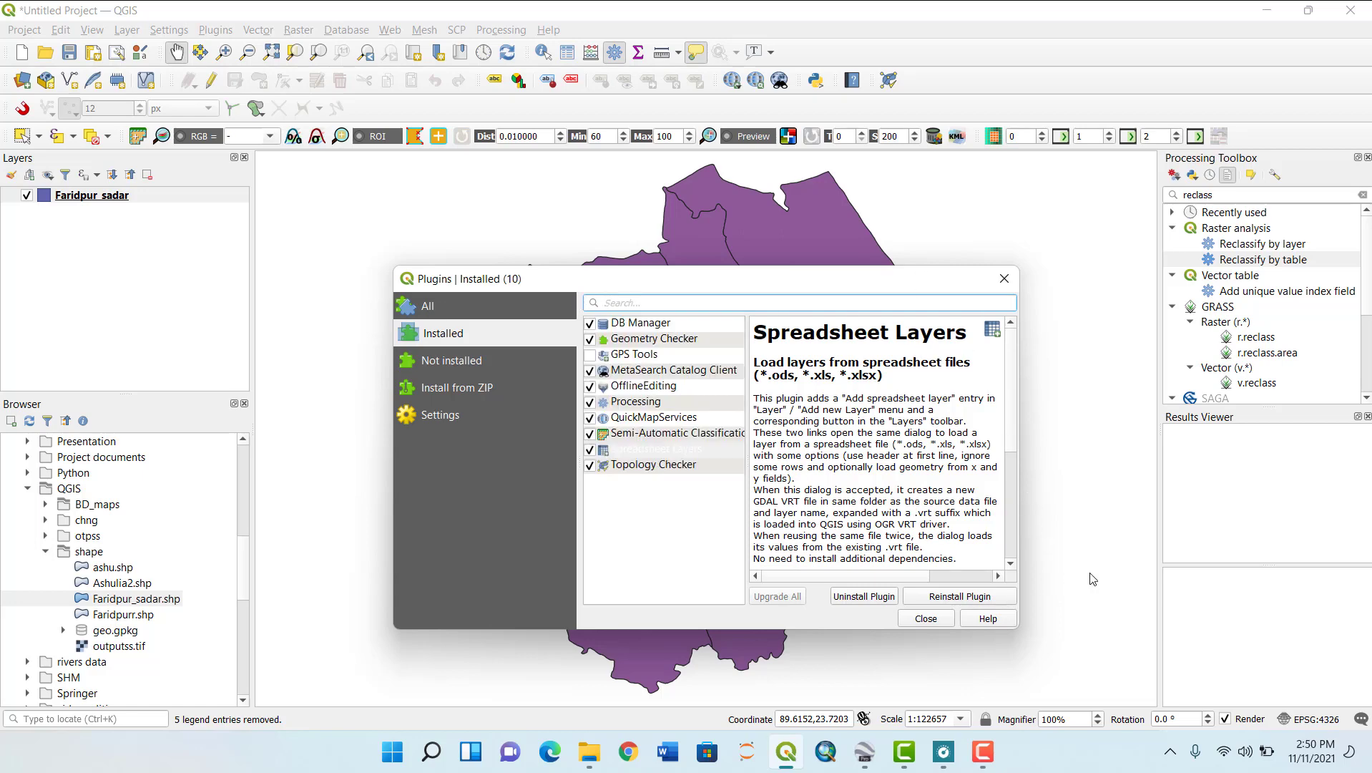
key("F10")
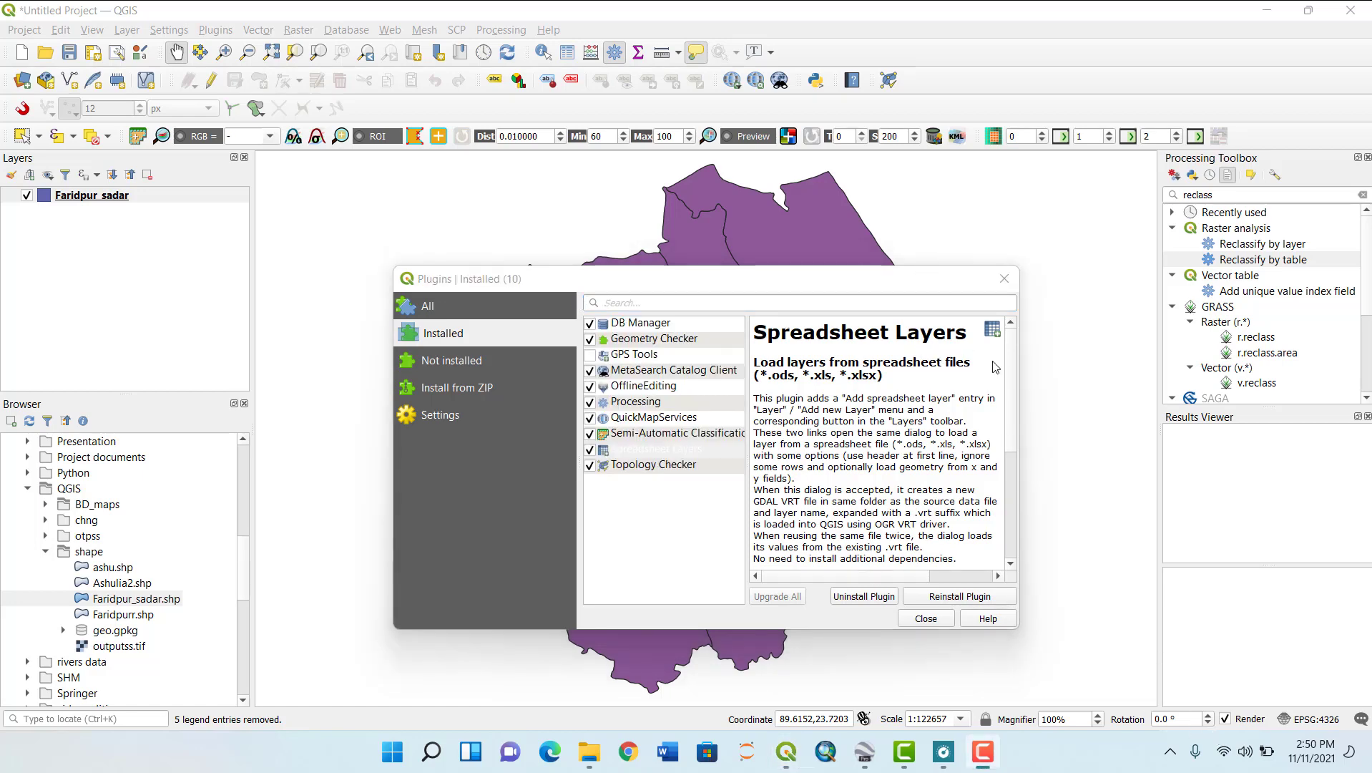
left_click(1004, 279)
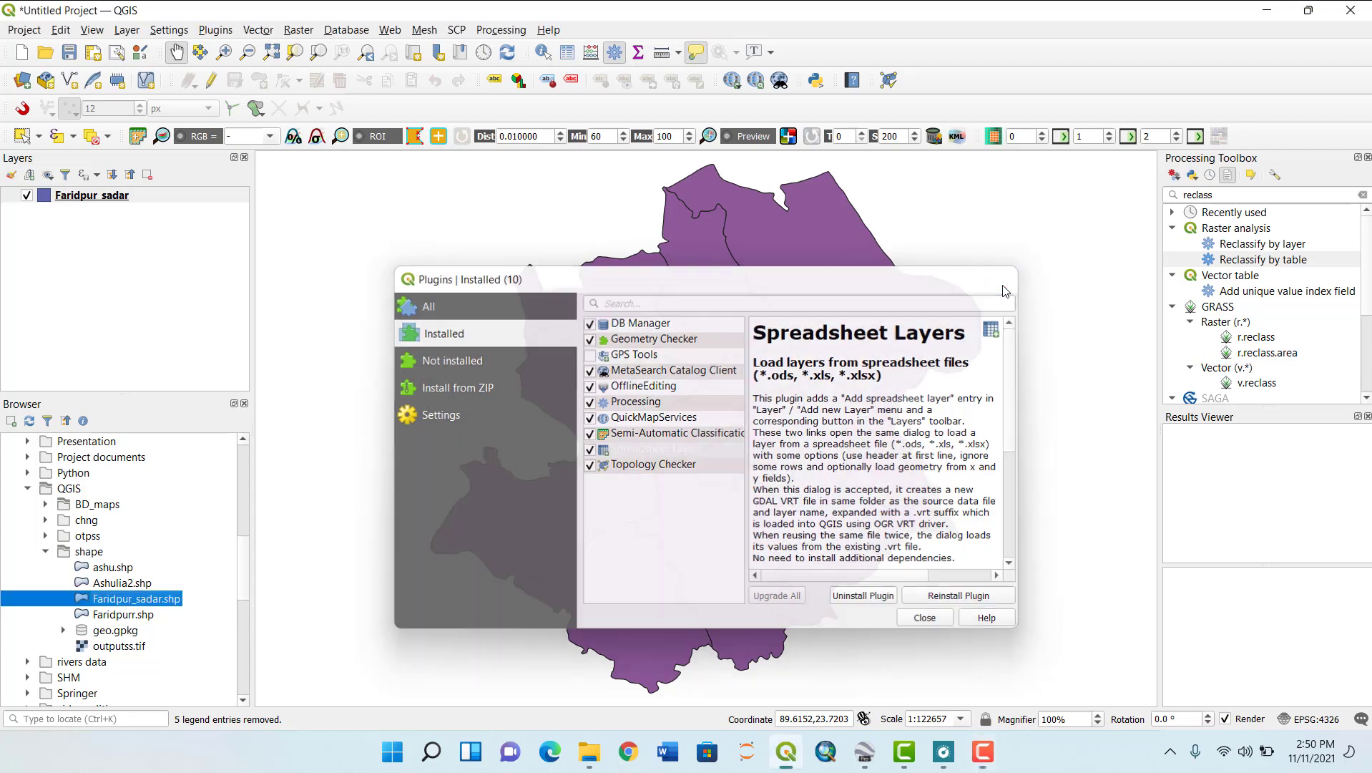
- Start a new spreadsheet layer using Faridpur data.xlsx from the working directory as its source
left_click(129, 34)
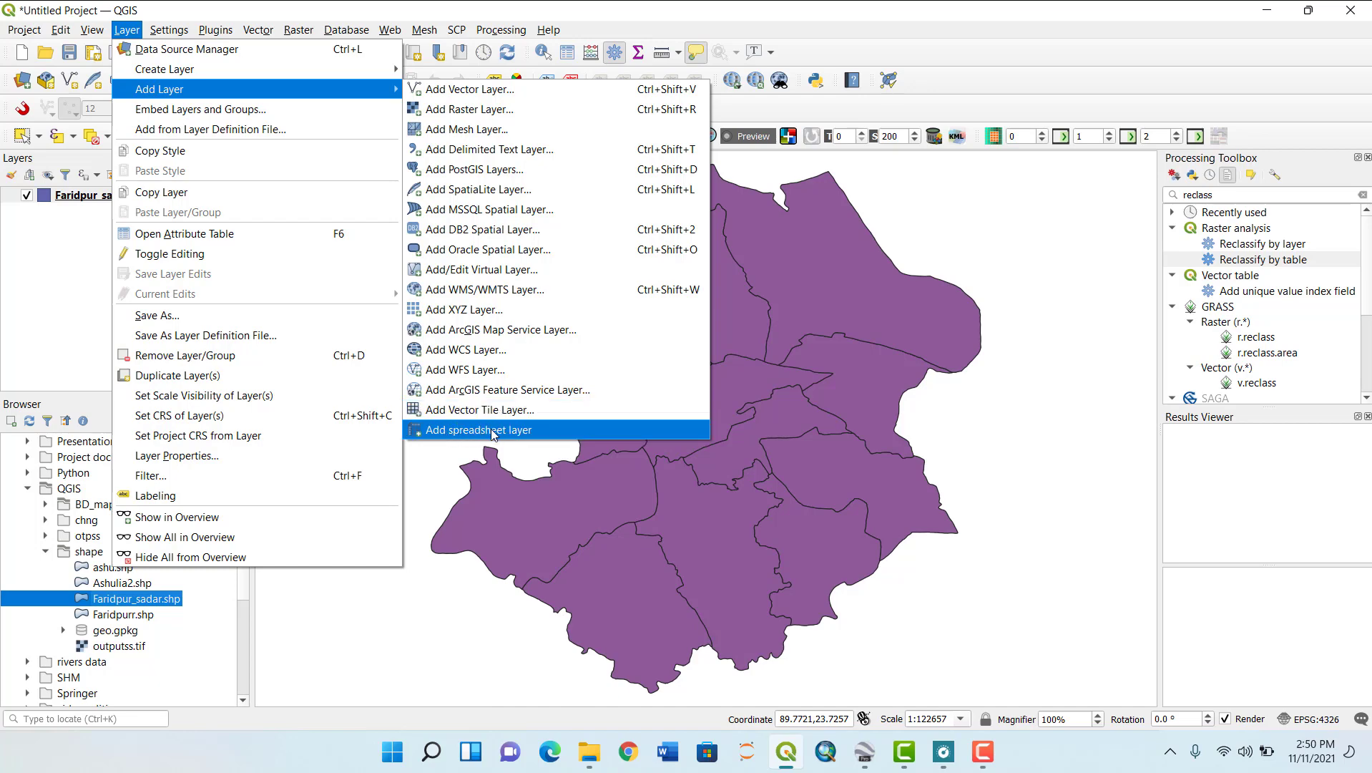
left_click(458, 431)
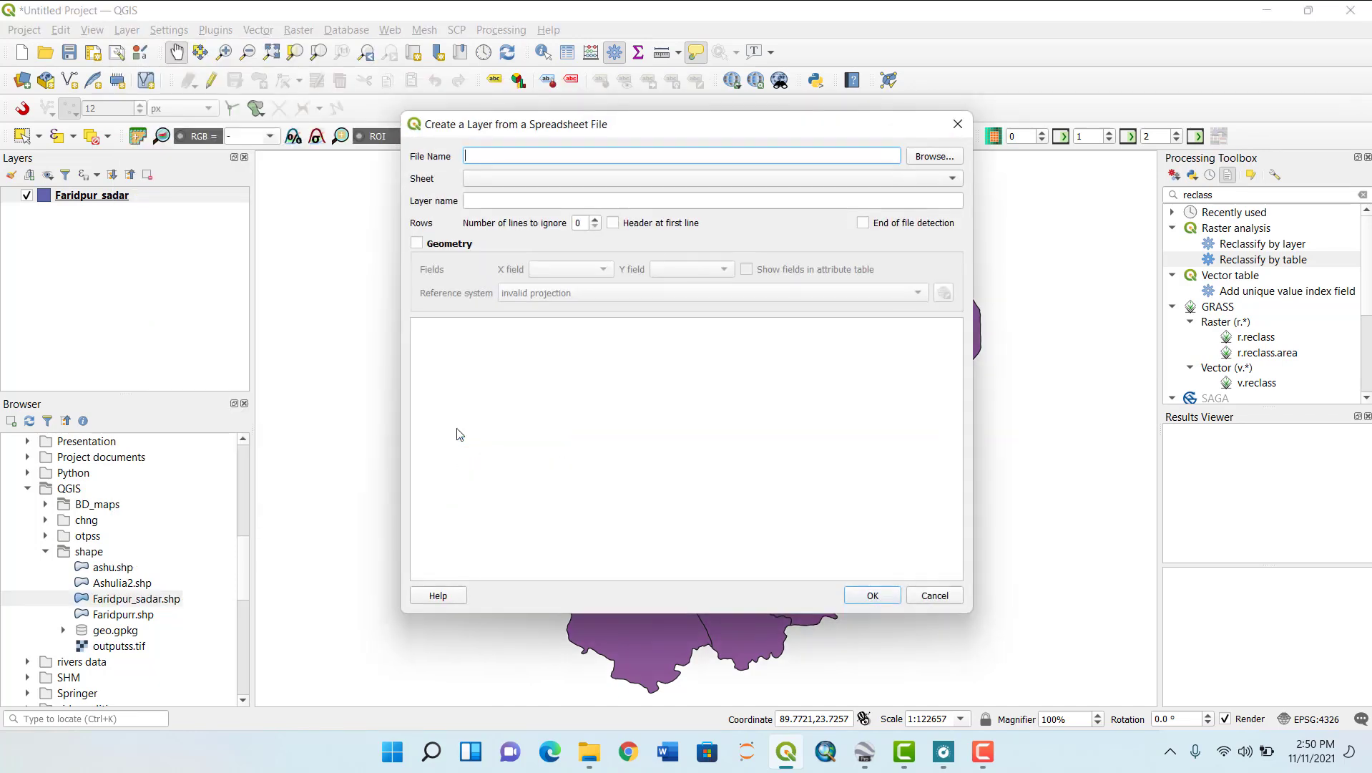
left_click(932, 156)
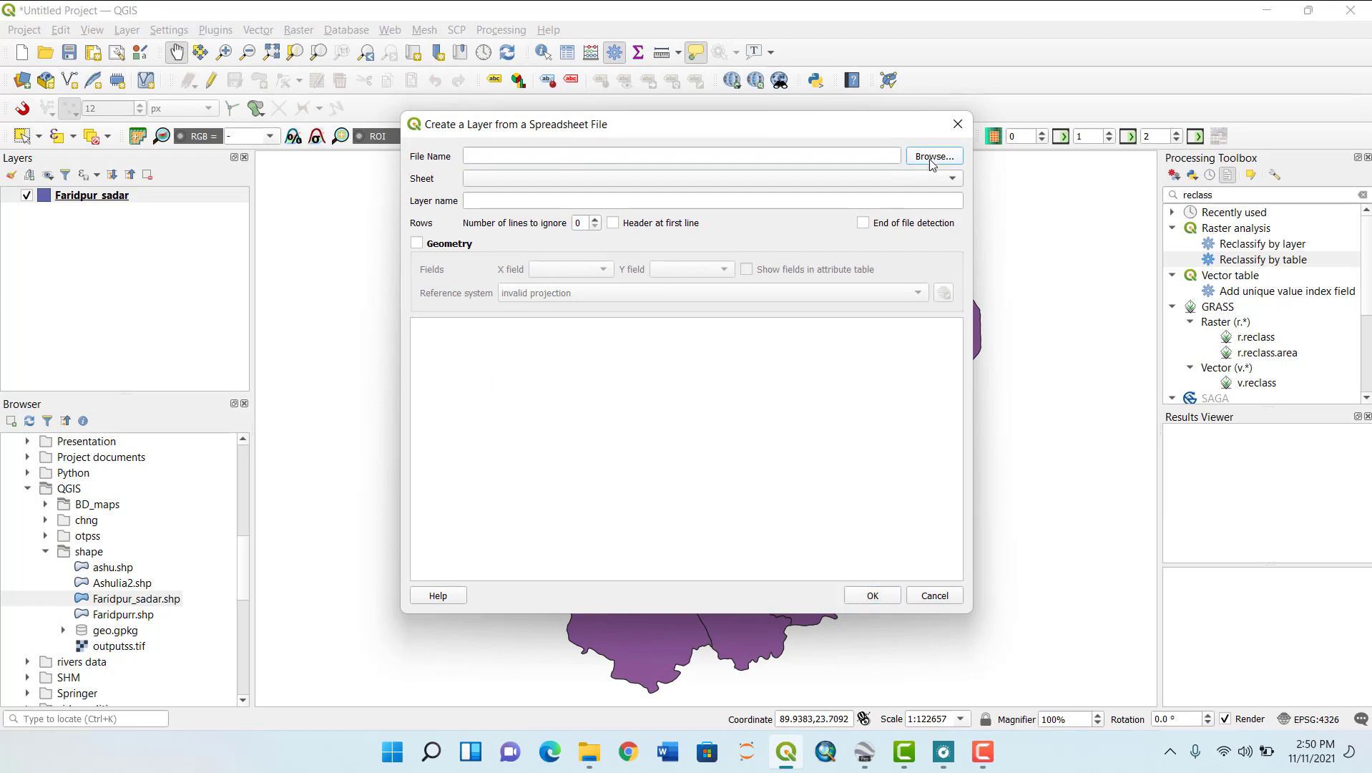
scroll(673, 411, "down", 1)
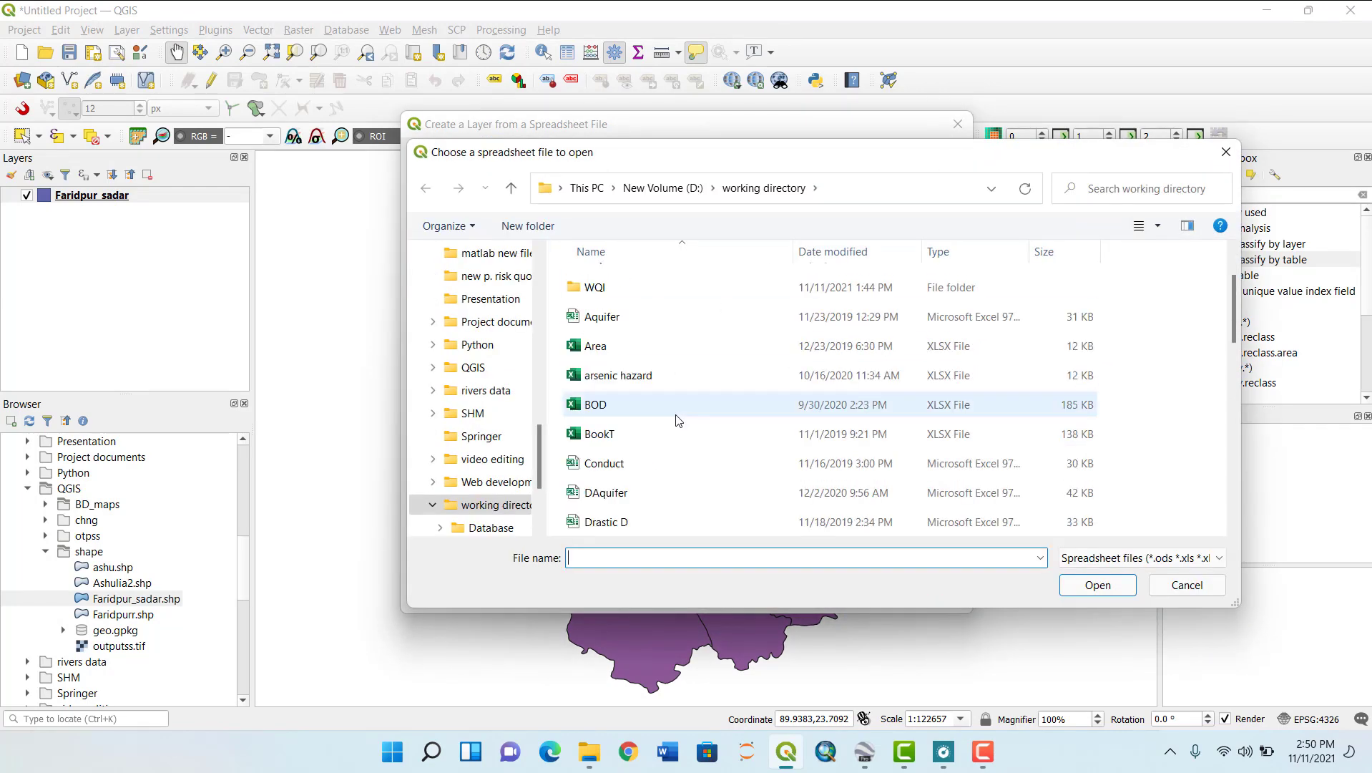
scroll(678, 422, "down", 1)
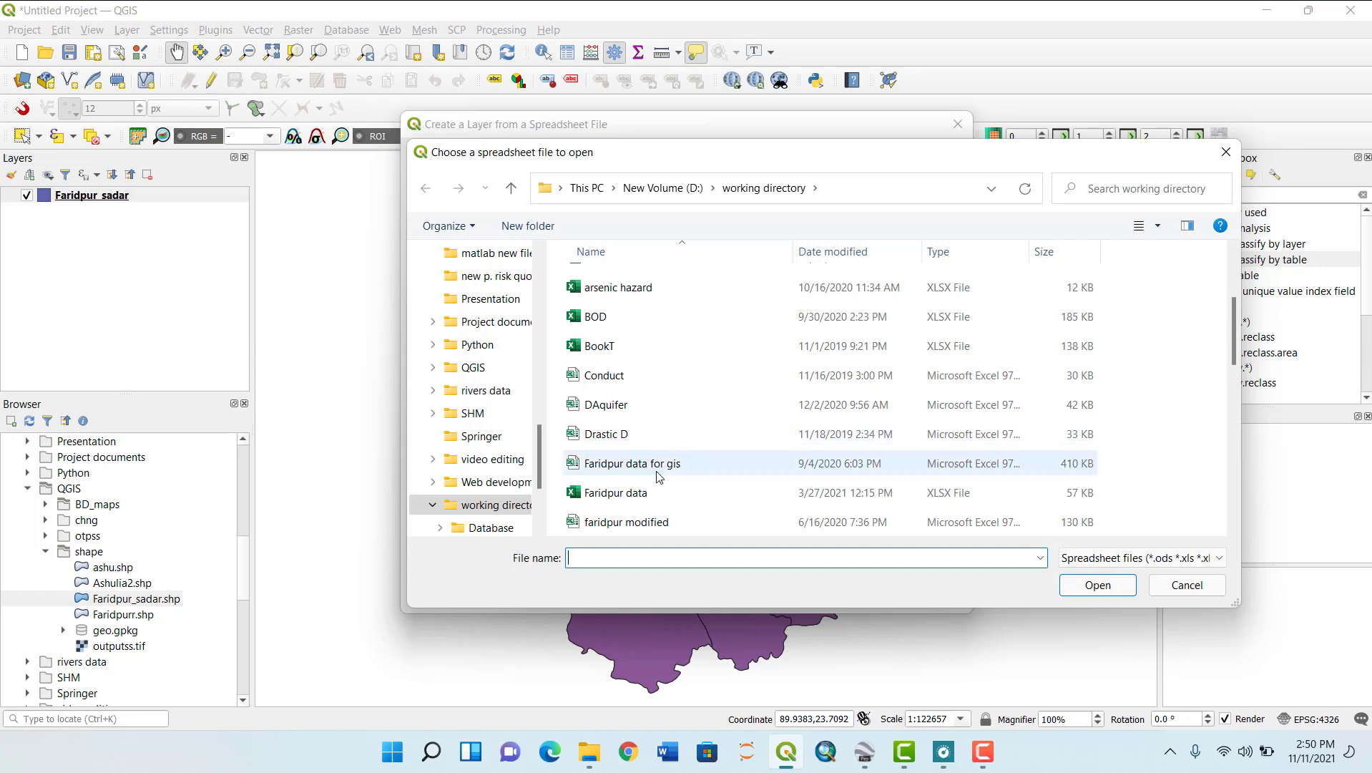
double_click(657, 495)
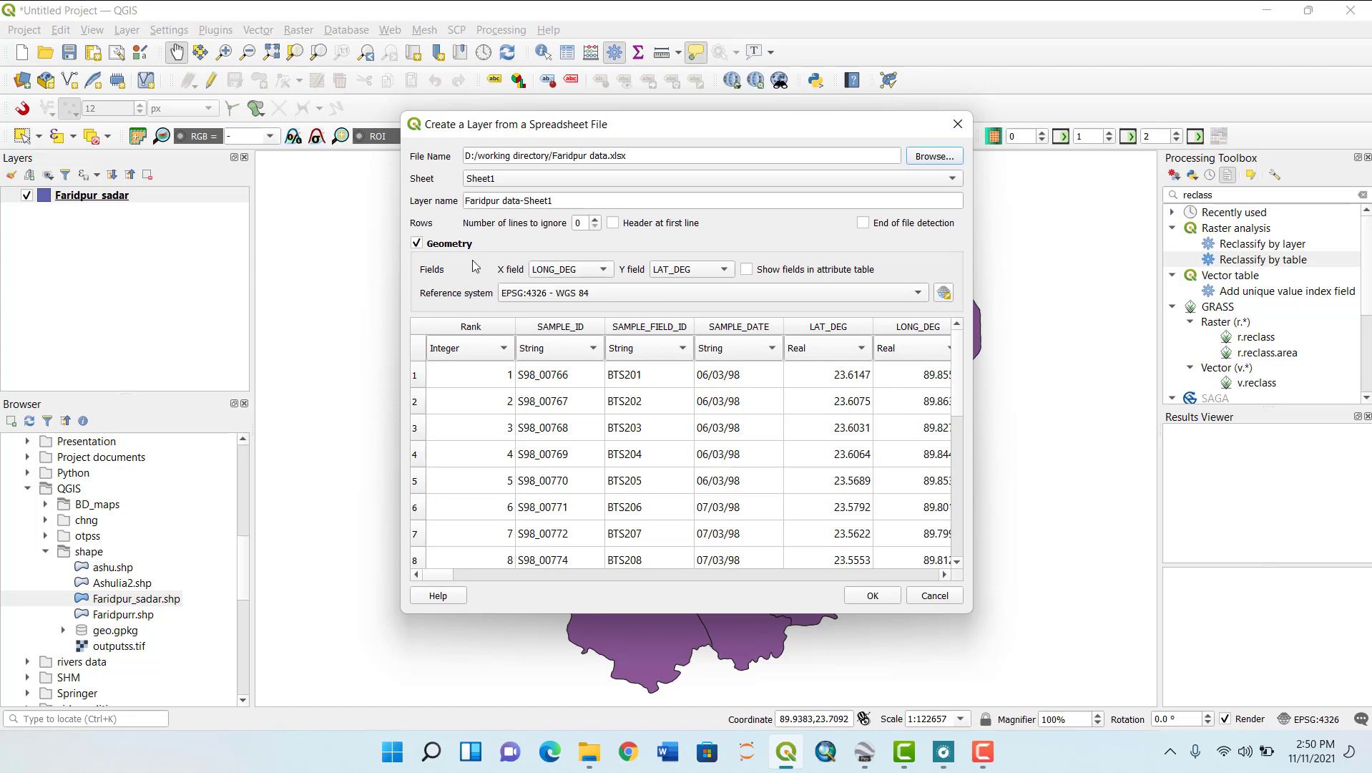
- Create the spreadsheet point layer with geometry enabled, X field LONG_DEG, Y field LAT_DEG, EPSG:4326 - WGS 84 and SAMPLE_FIELD_ID as String
left_click(417, 243)
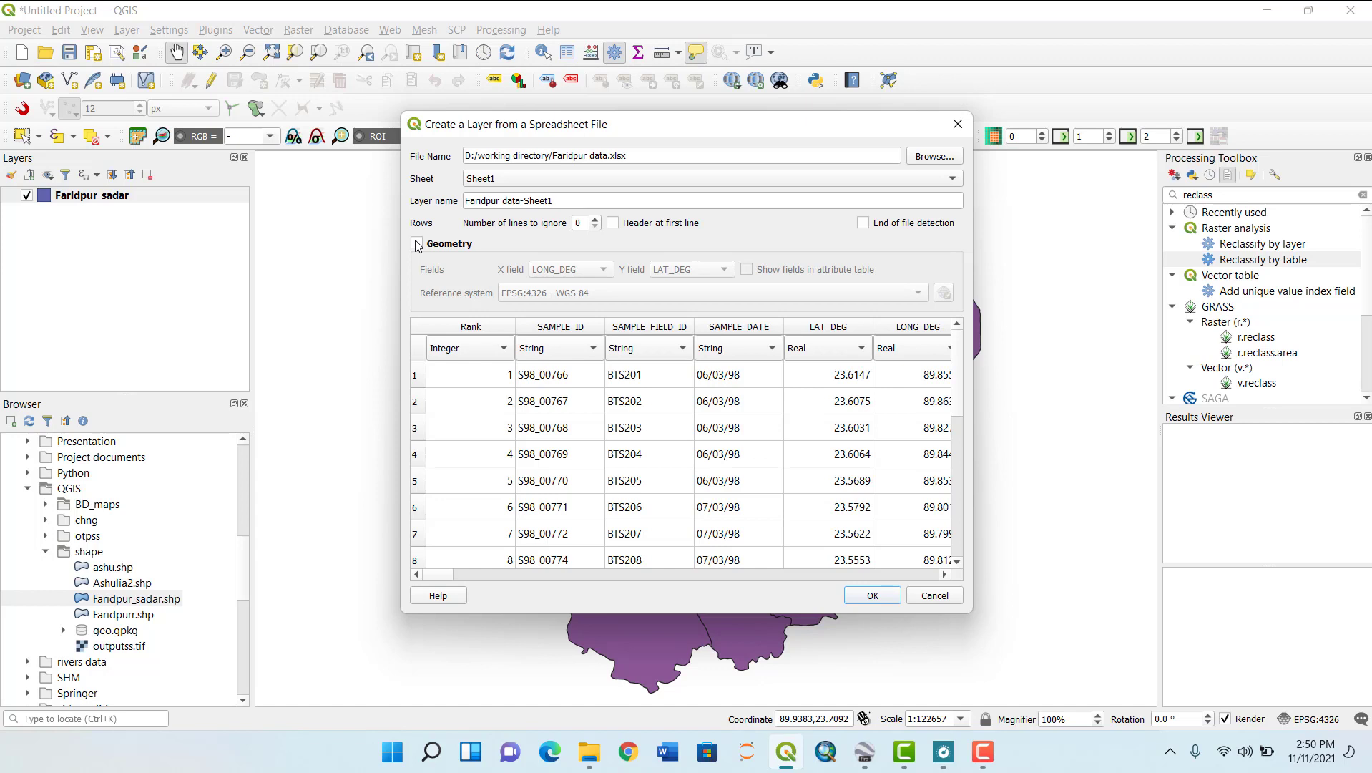
left_click(417, 244)
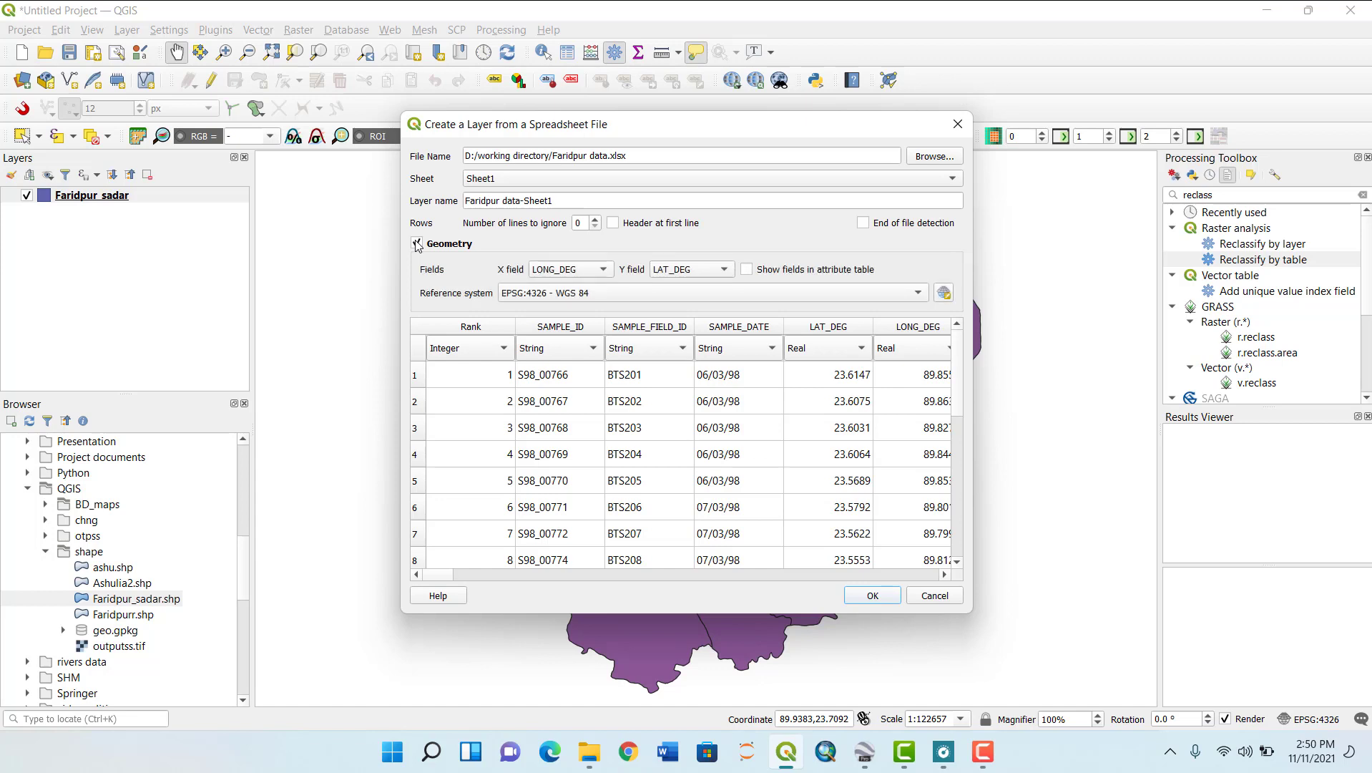
left_click(582, 270)
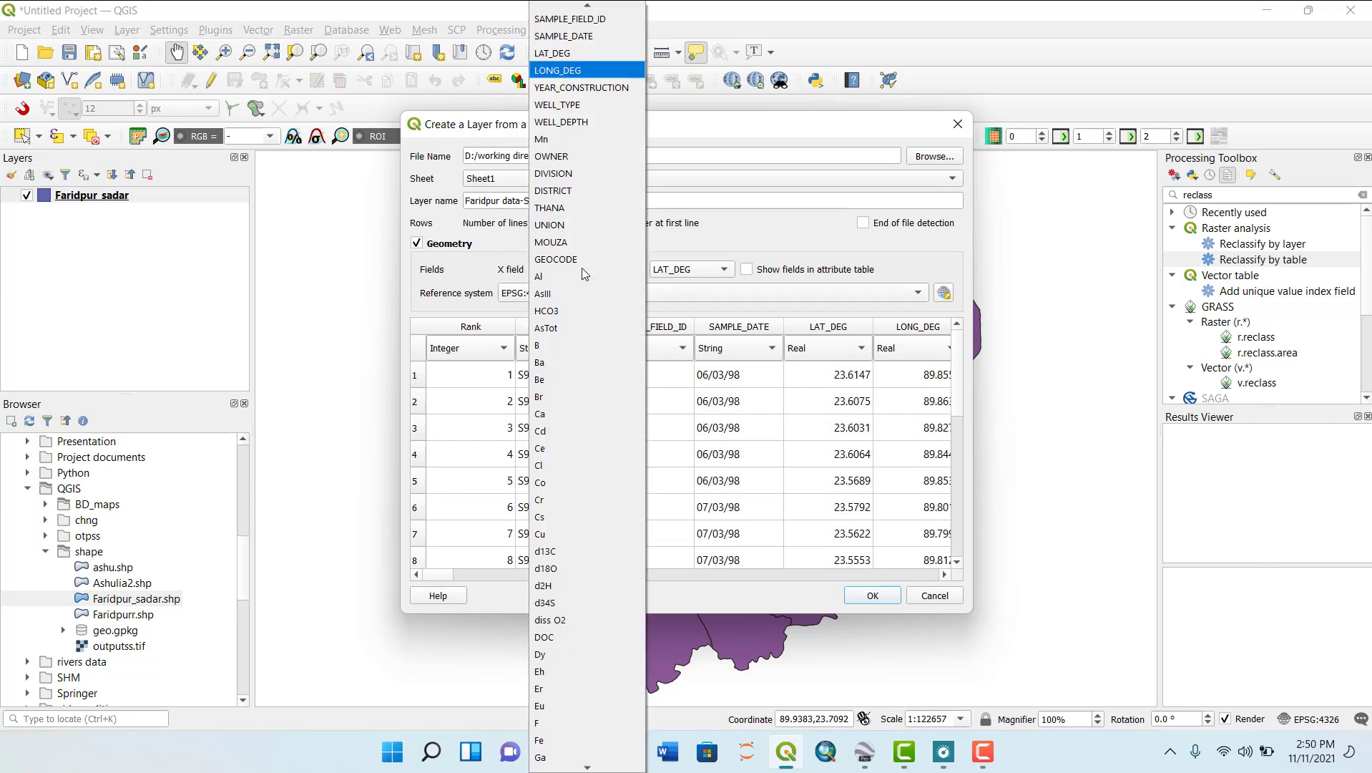
left_click(754, 227)
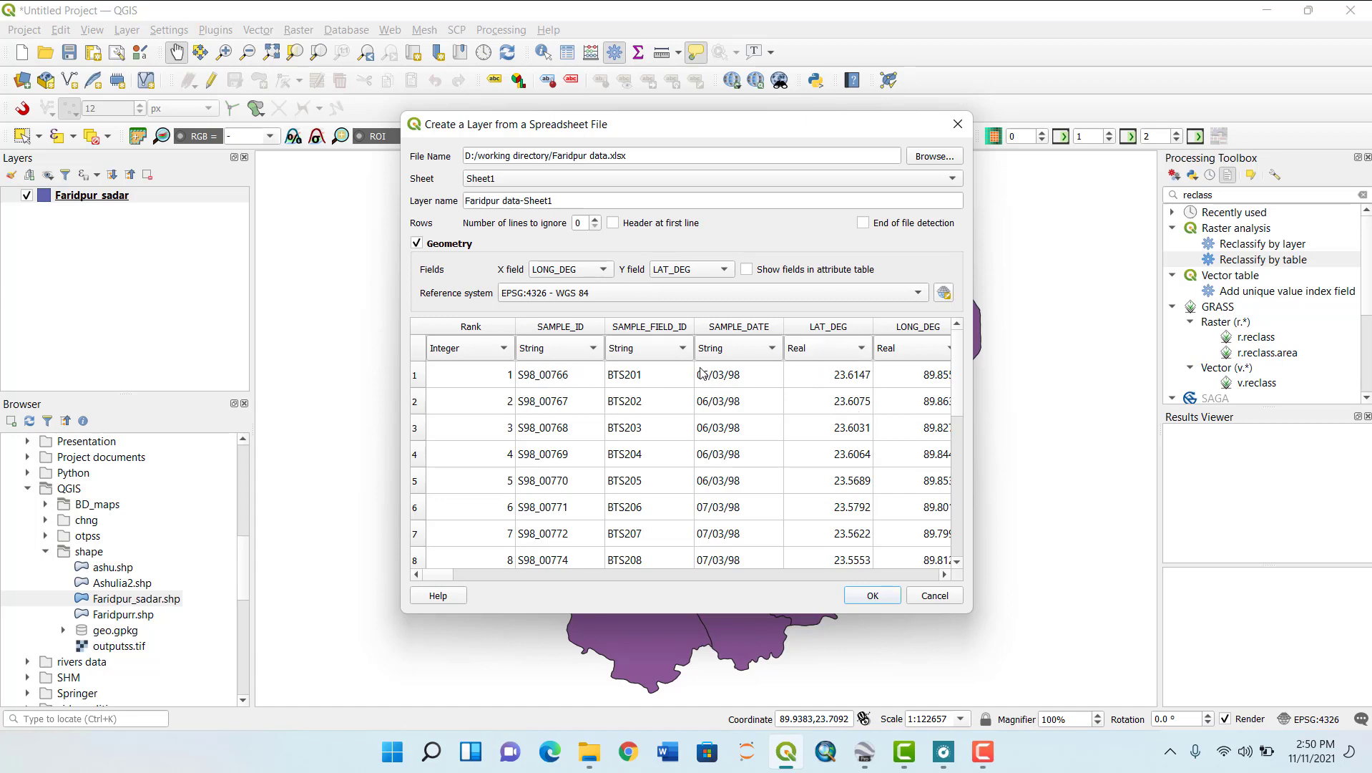
left_click(660, 351)
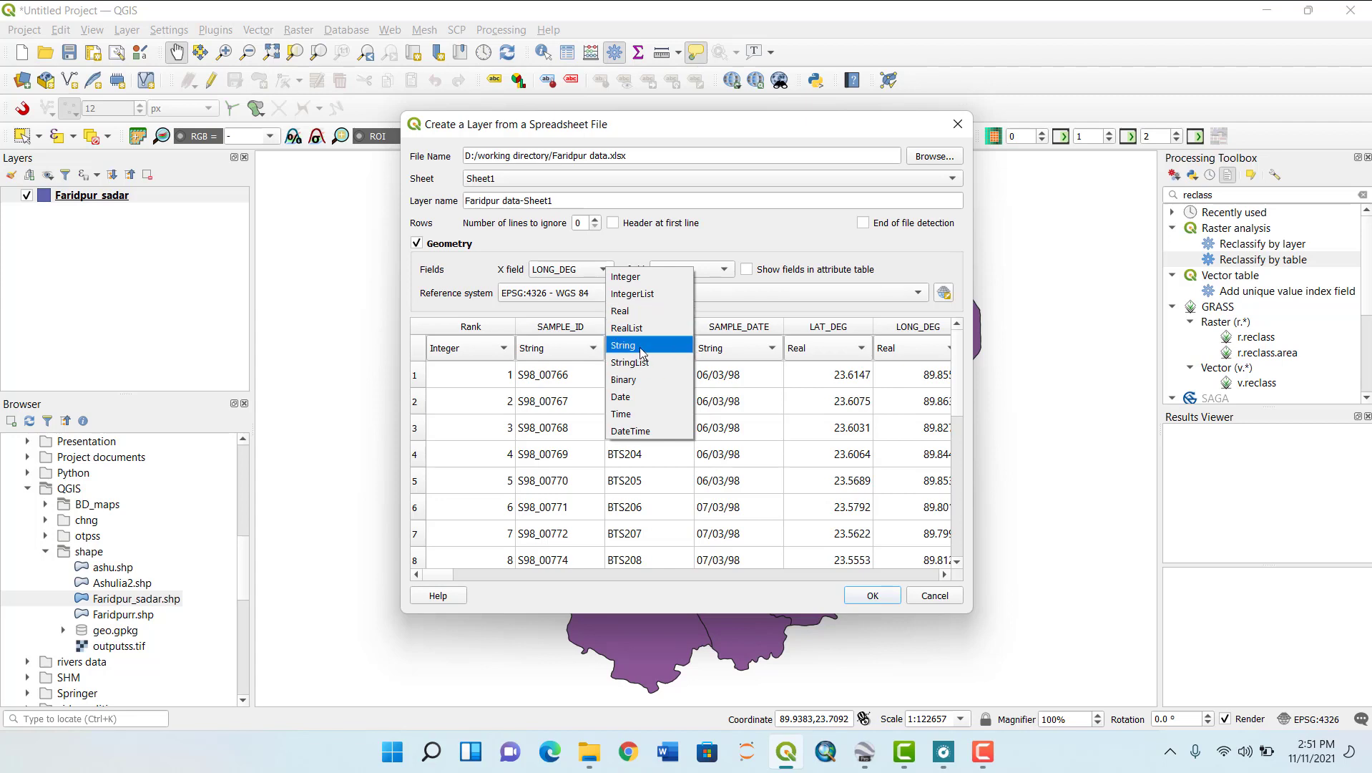
left_click(640, 347)
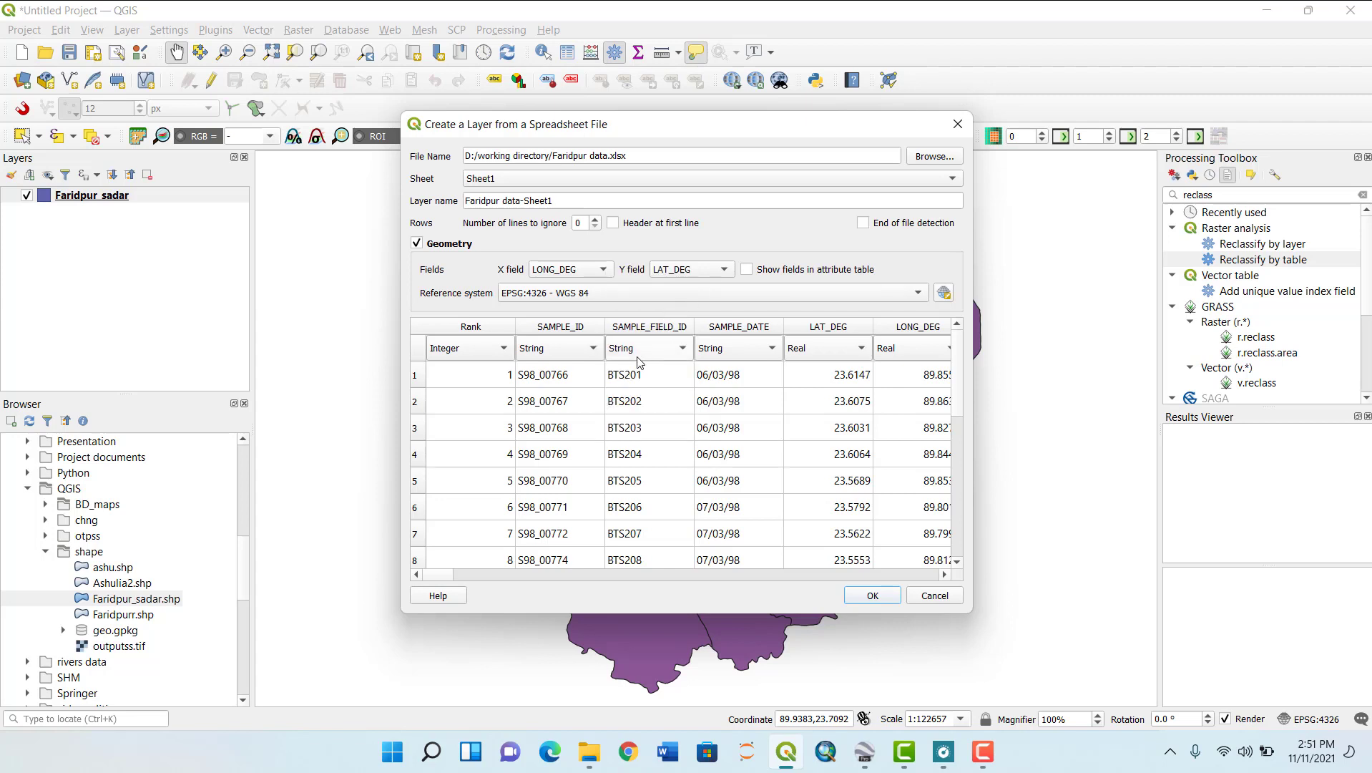
left_click(873, 596)
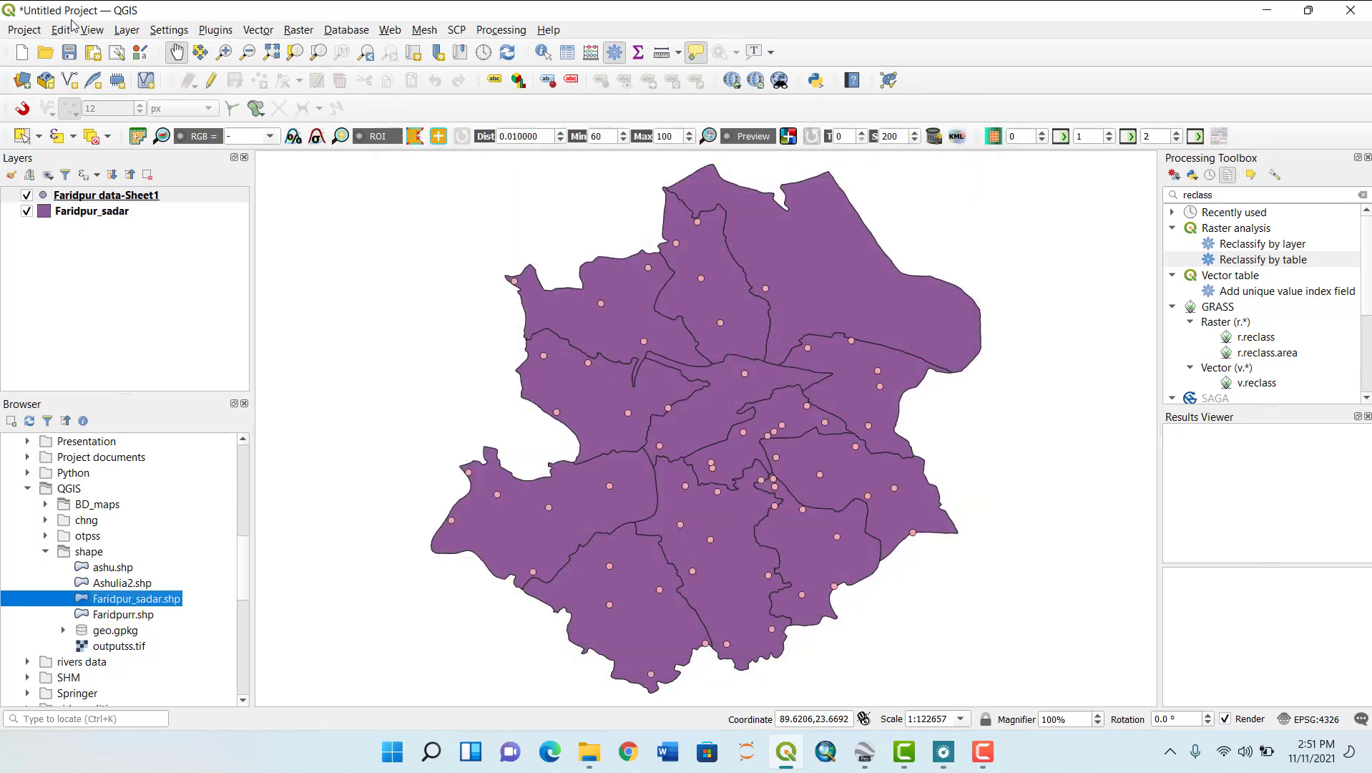
left_click(125, 32)
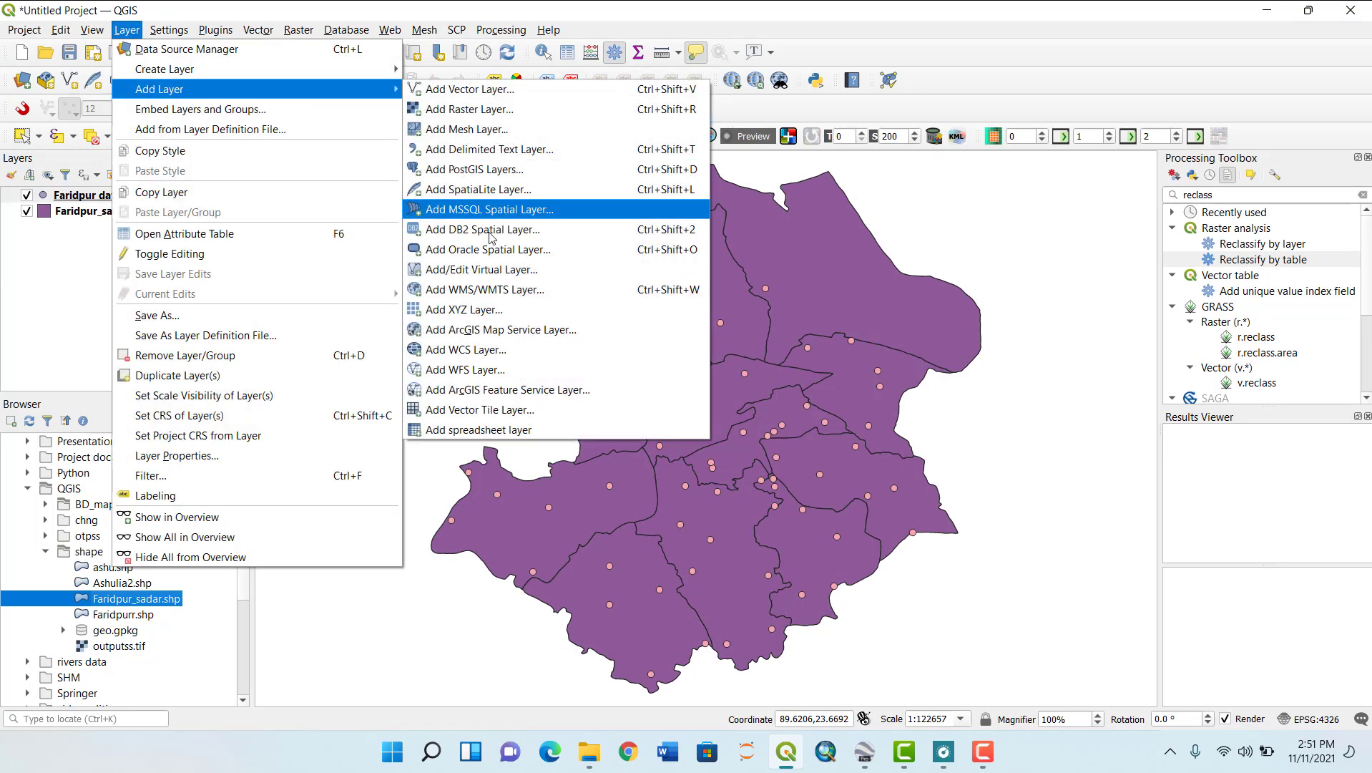
left_click(492, 432)
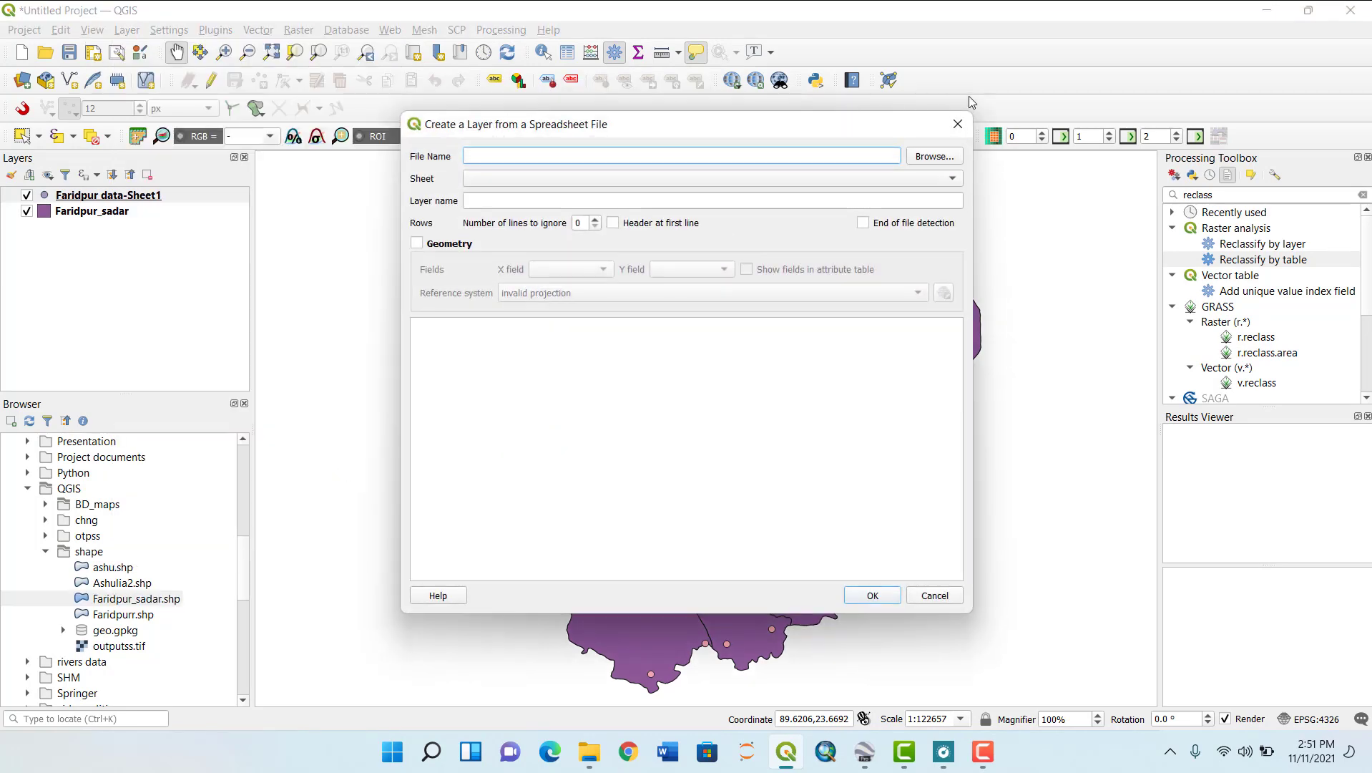
left_click(933, 156)
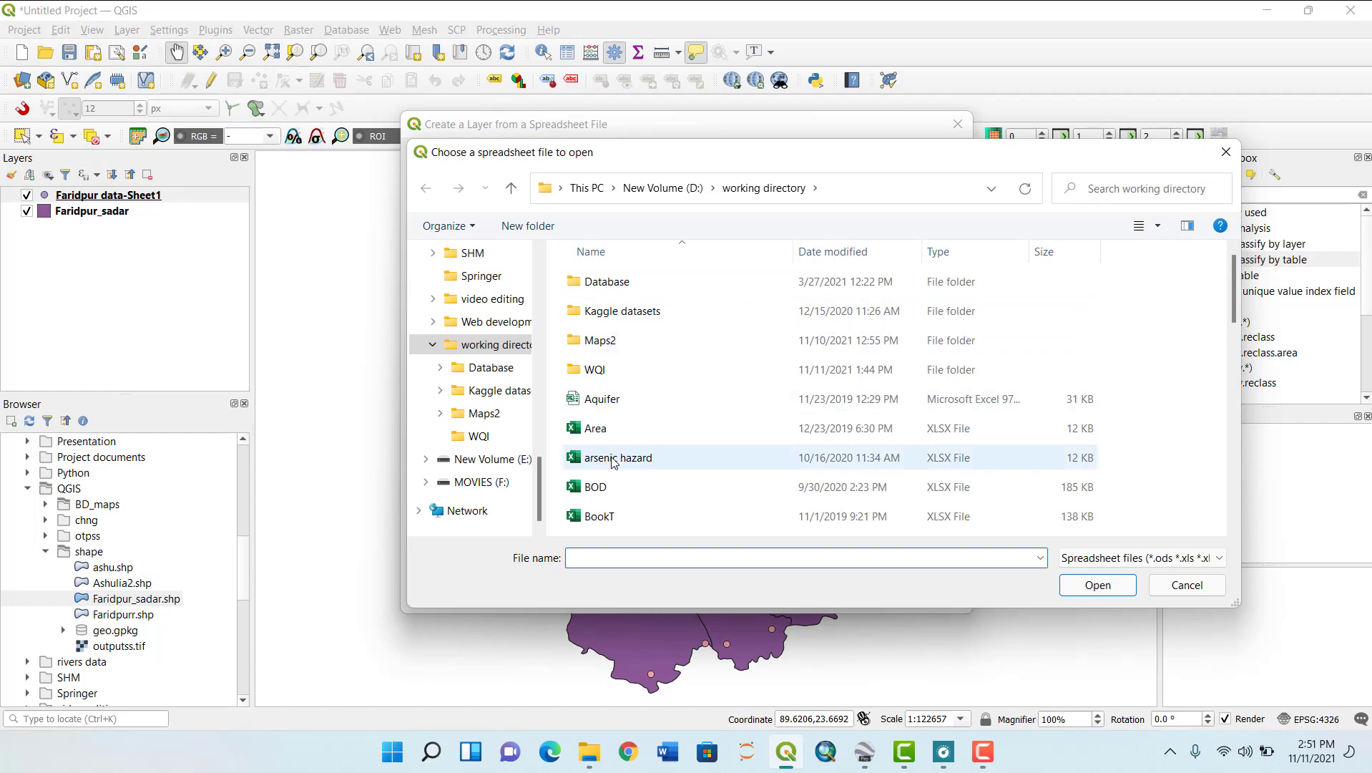
scroll(613, 465, "down", 2)
double_click(613, 494)
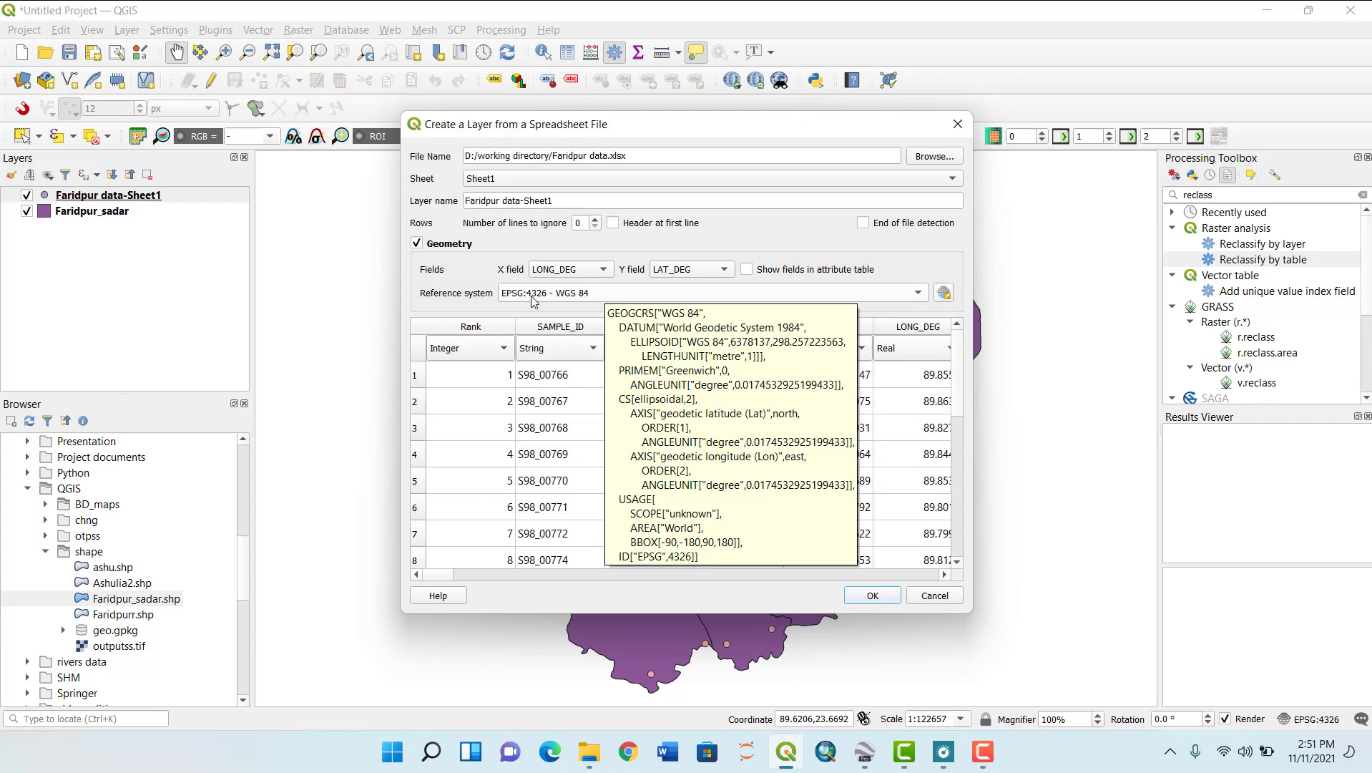
left_click(955, 125)
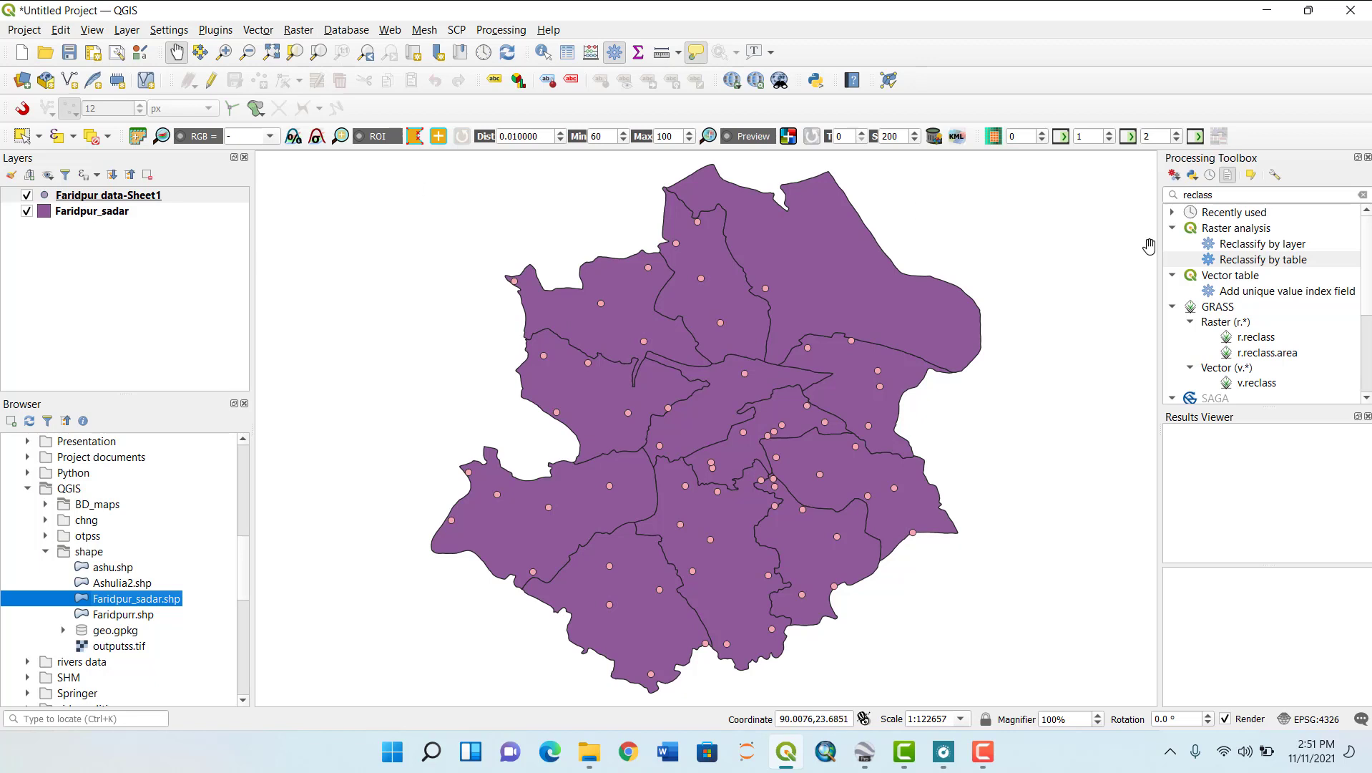
- Clear the processing tool search and start Grid (Nearest Neighbor) with Faridpur data-Sheet1 as the point layer
left_click_drag(1231, 196, 1137, 196)
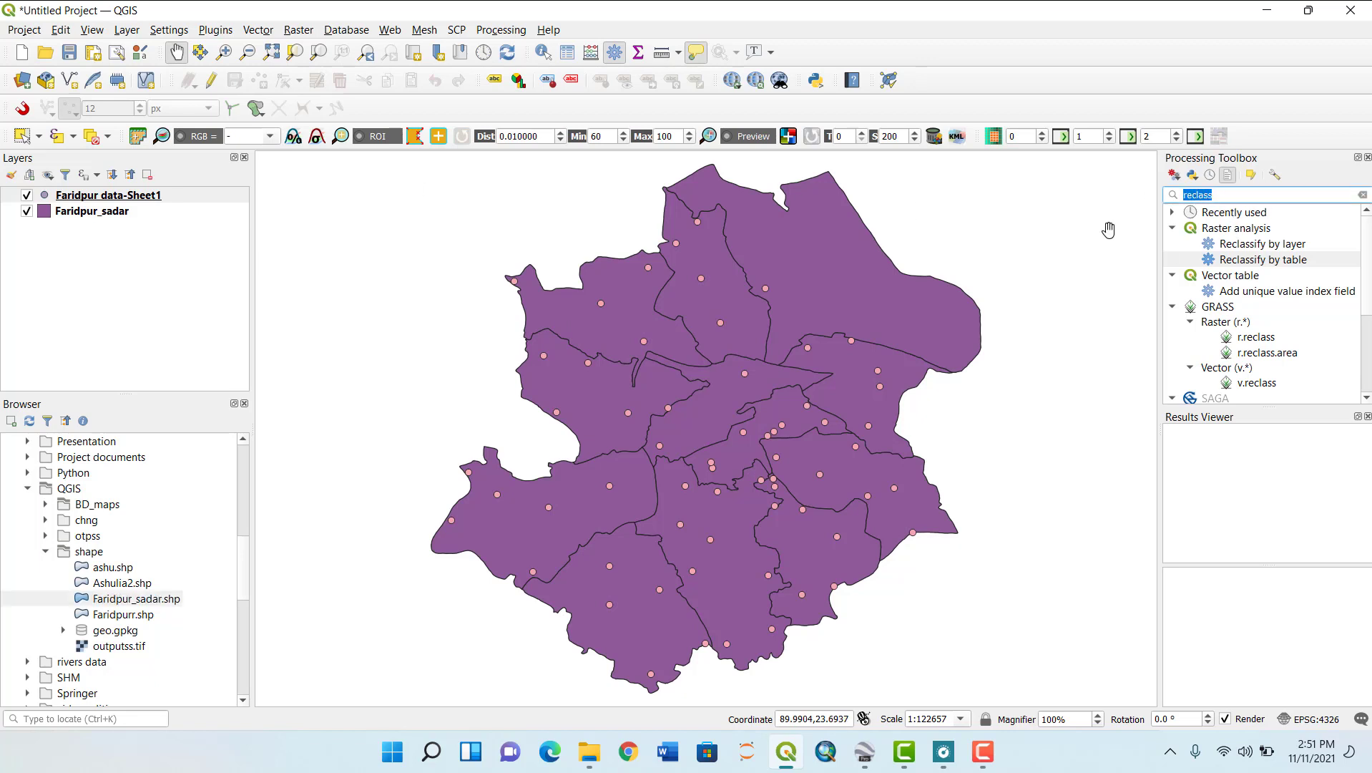
key("BackSpace")
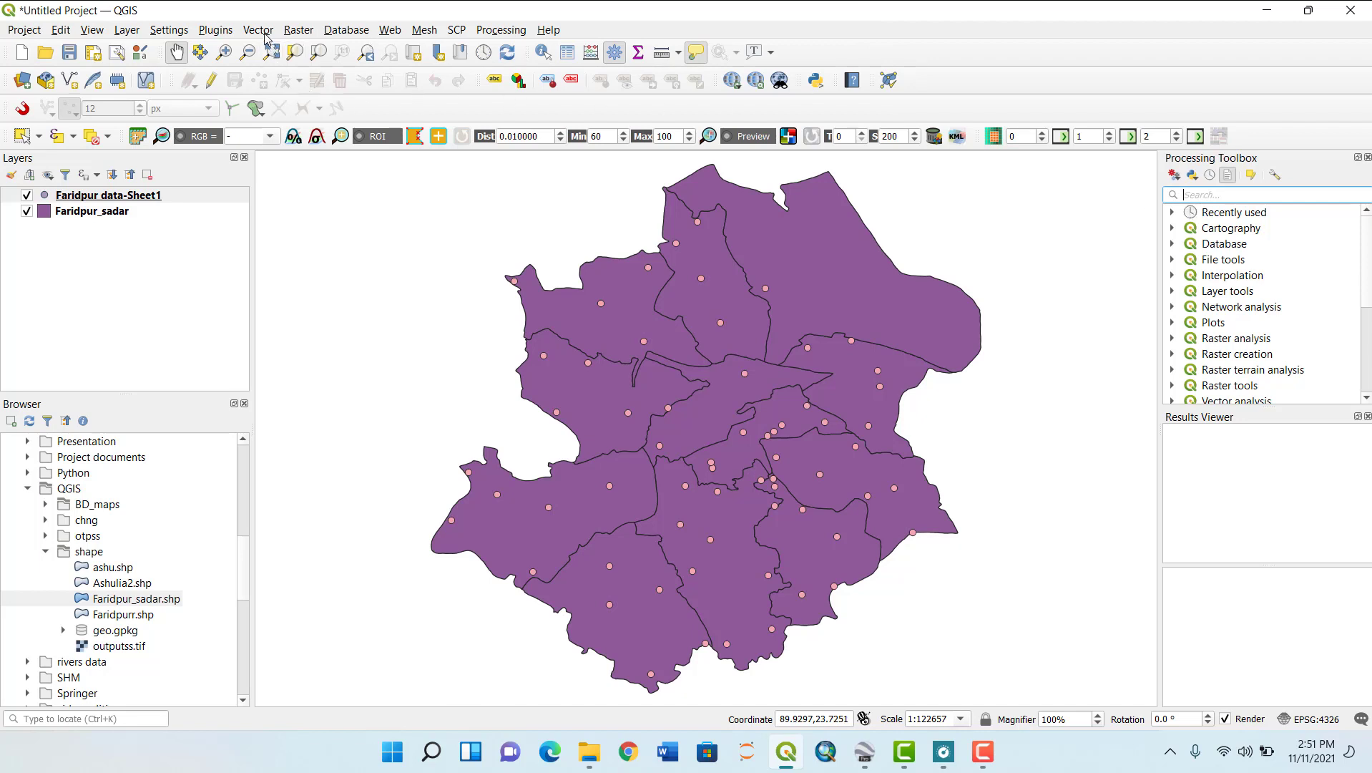
left_click(293, 31)
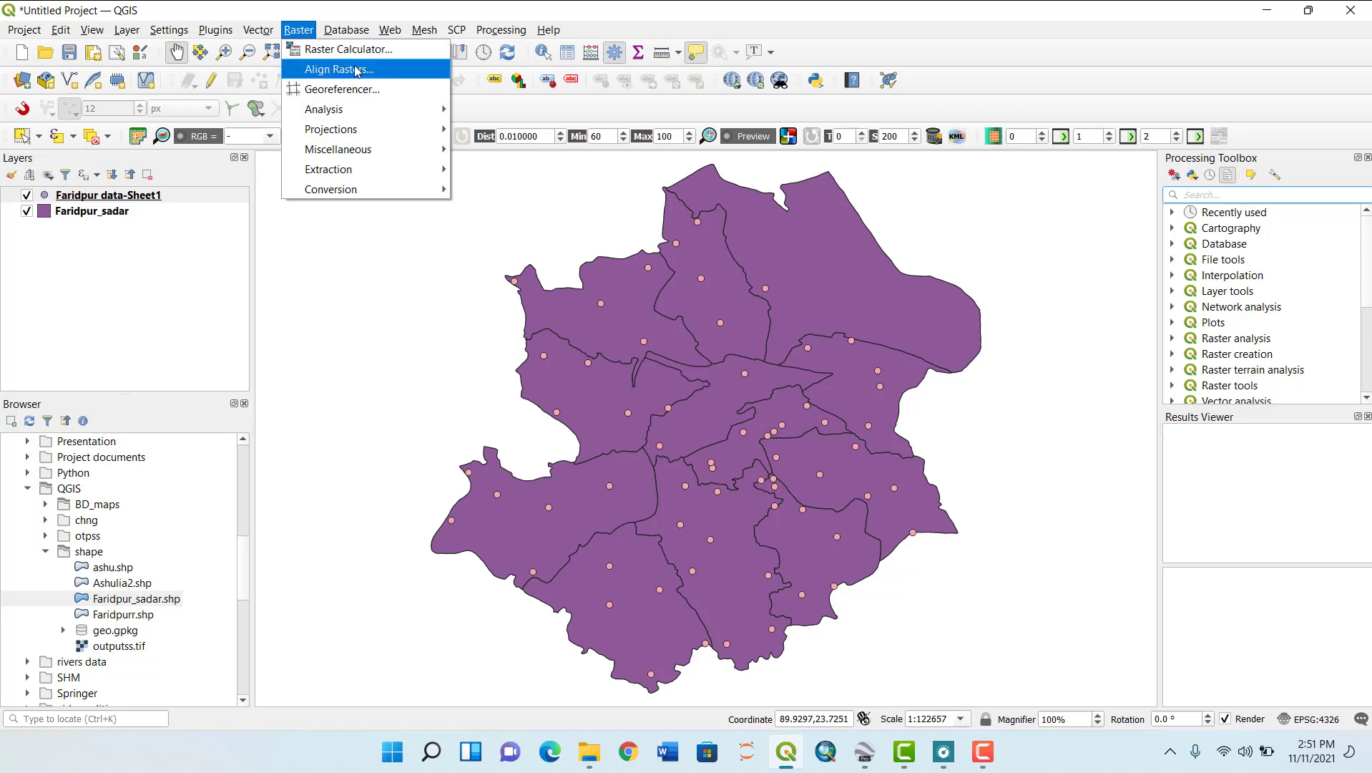
mouse_move(387, 113)
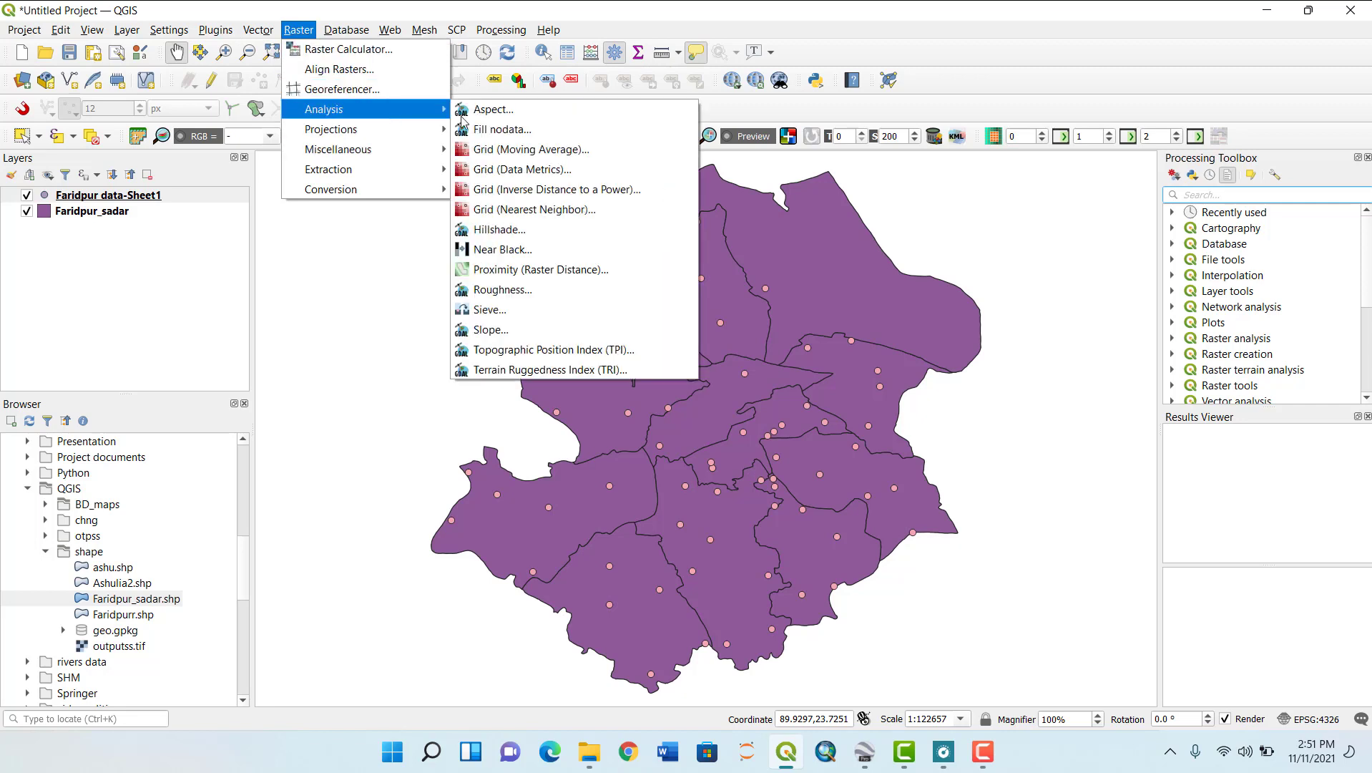
left_click(554, 214)
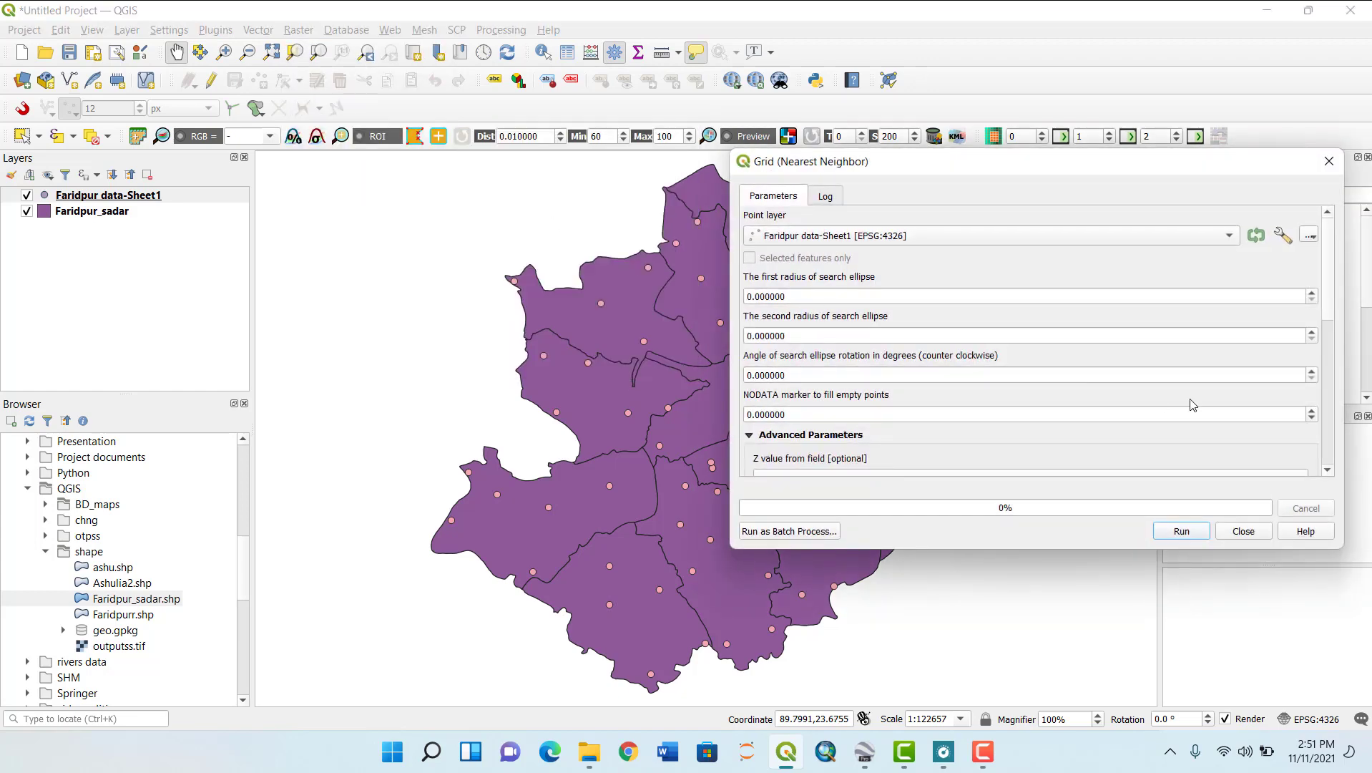
left_click(1138, 243)
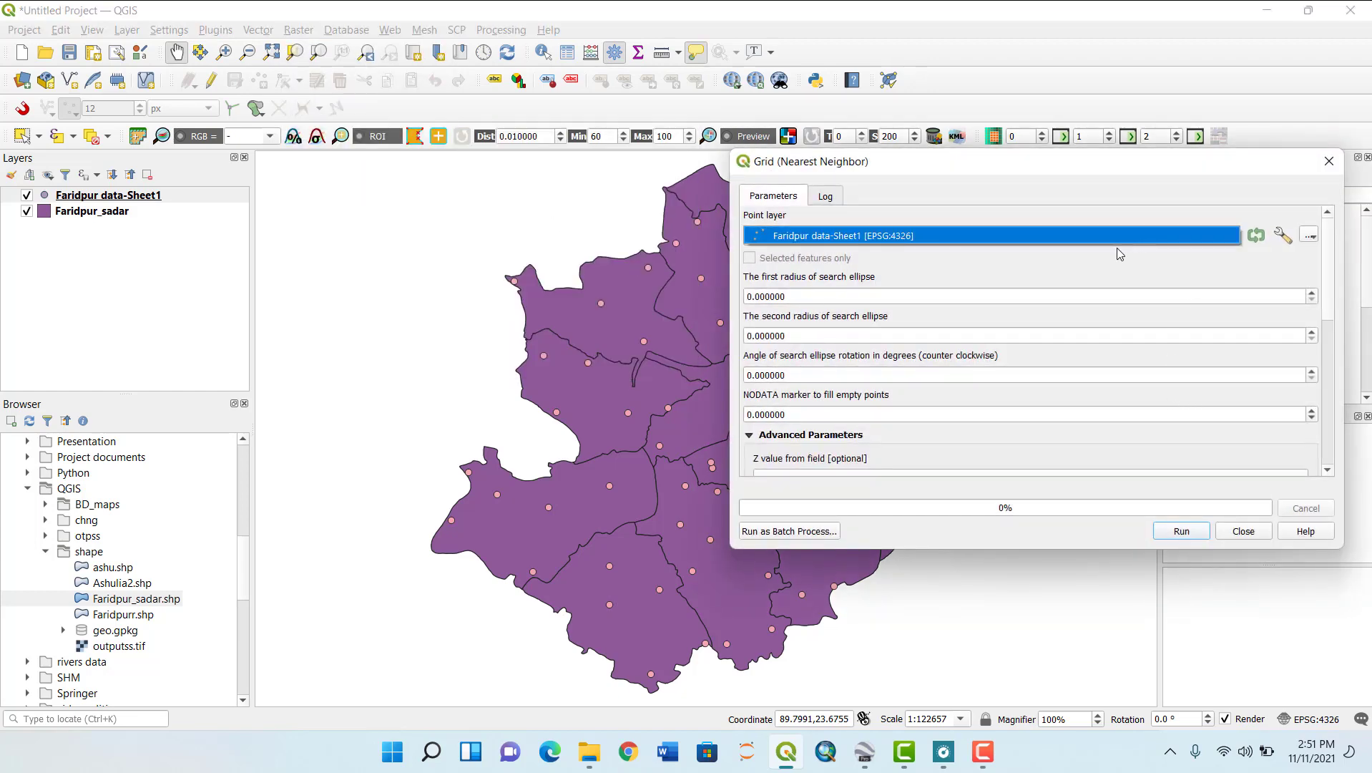
left_click(956, 238)
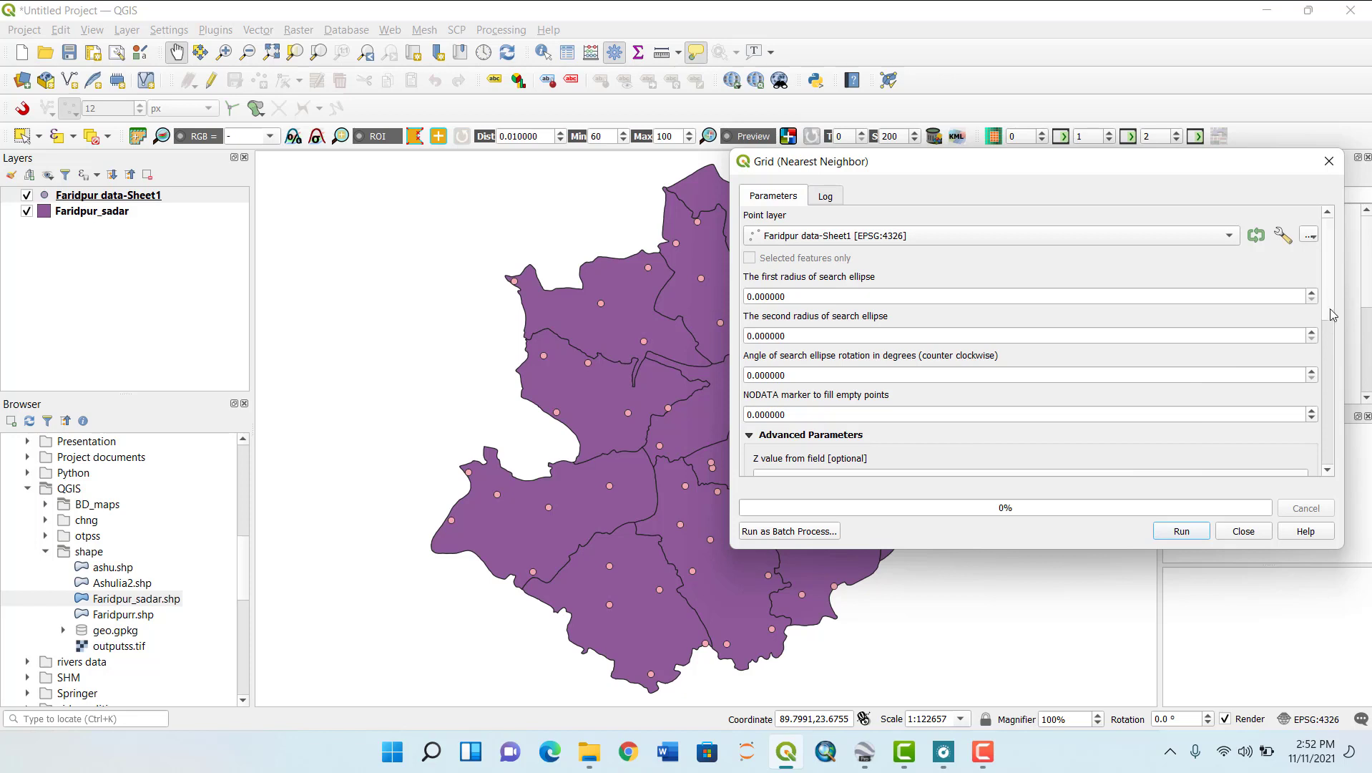
- Set the Z value field of the nearest neighbor grid to Ca
scroll(1333, 315, "down", 3)
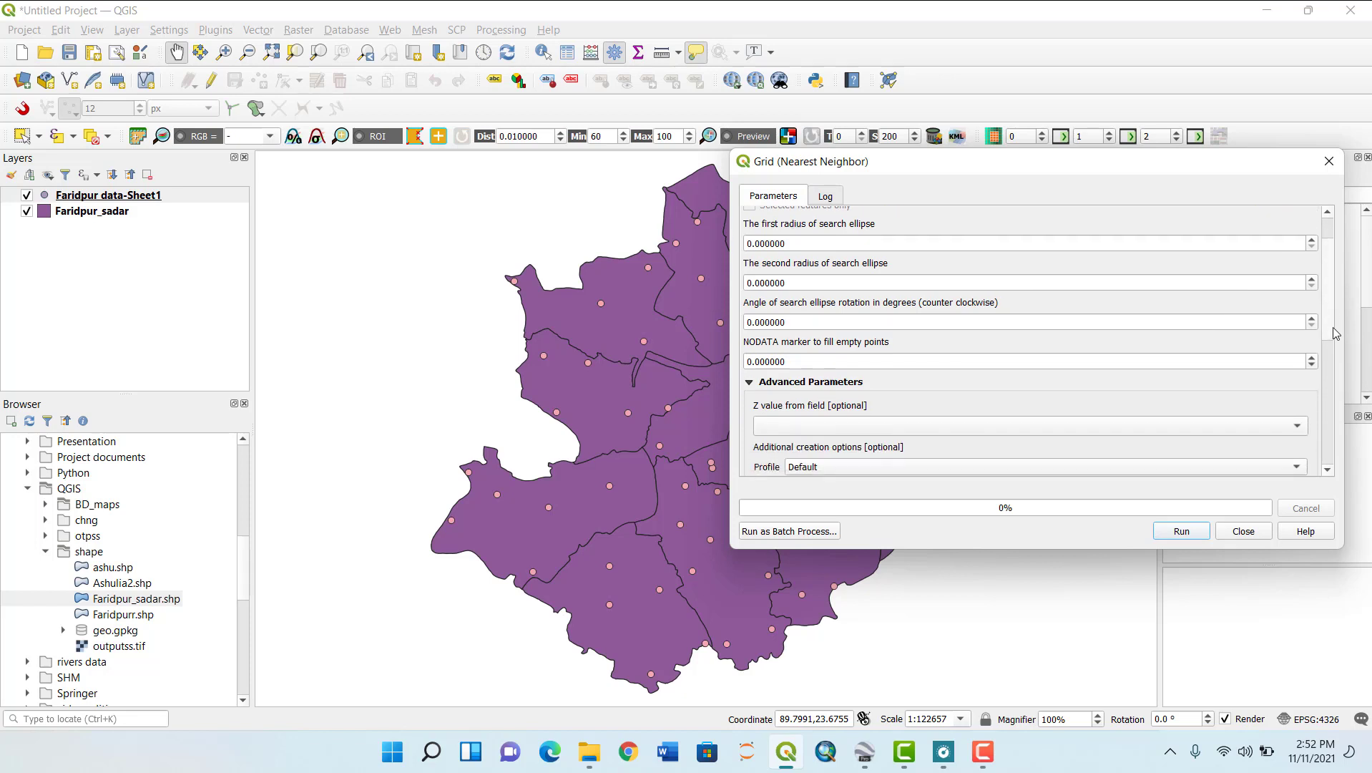
scroll(1335, 333, "down", 5)
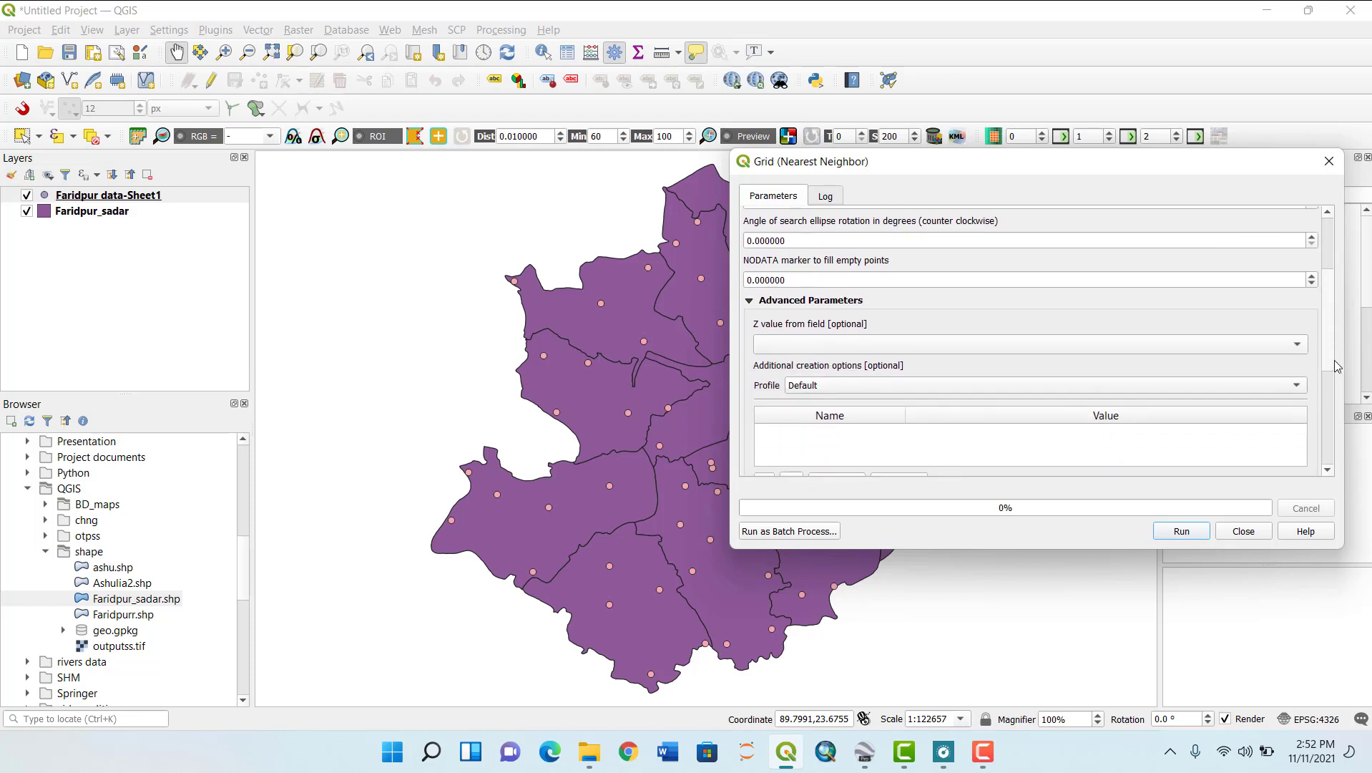
left_click(1245, 343)
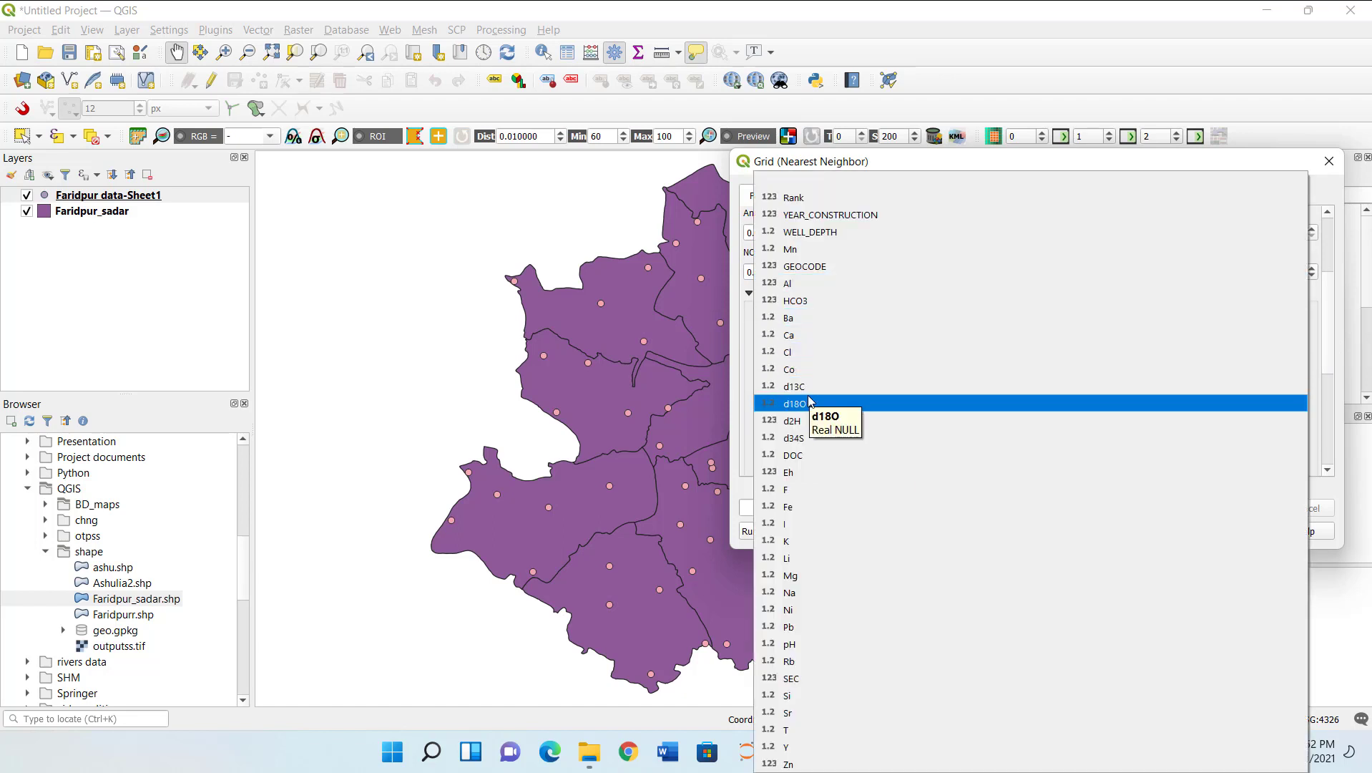
left_click(798, 342)
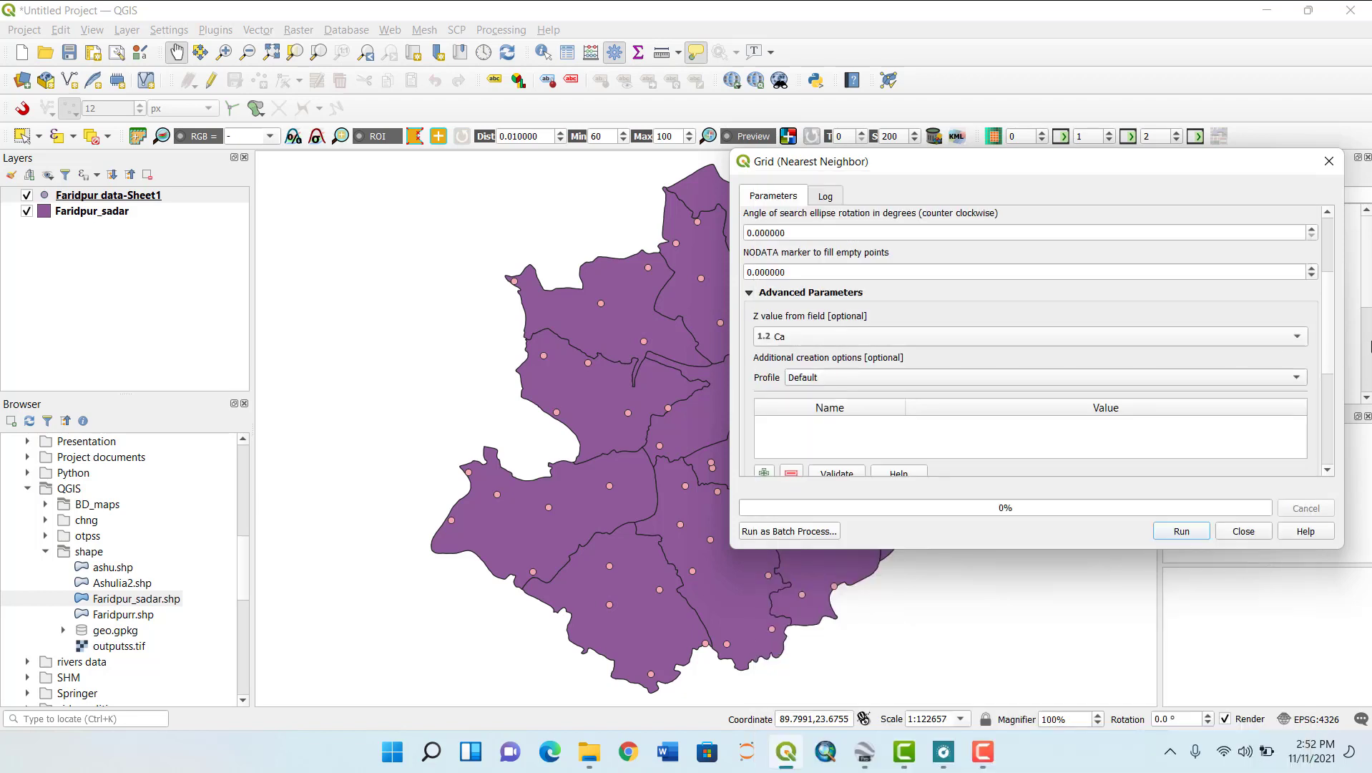
left_click_drag(1330, 337, 1339, 427)
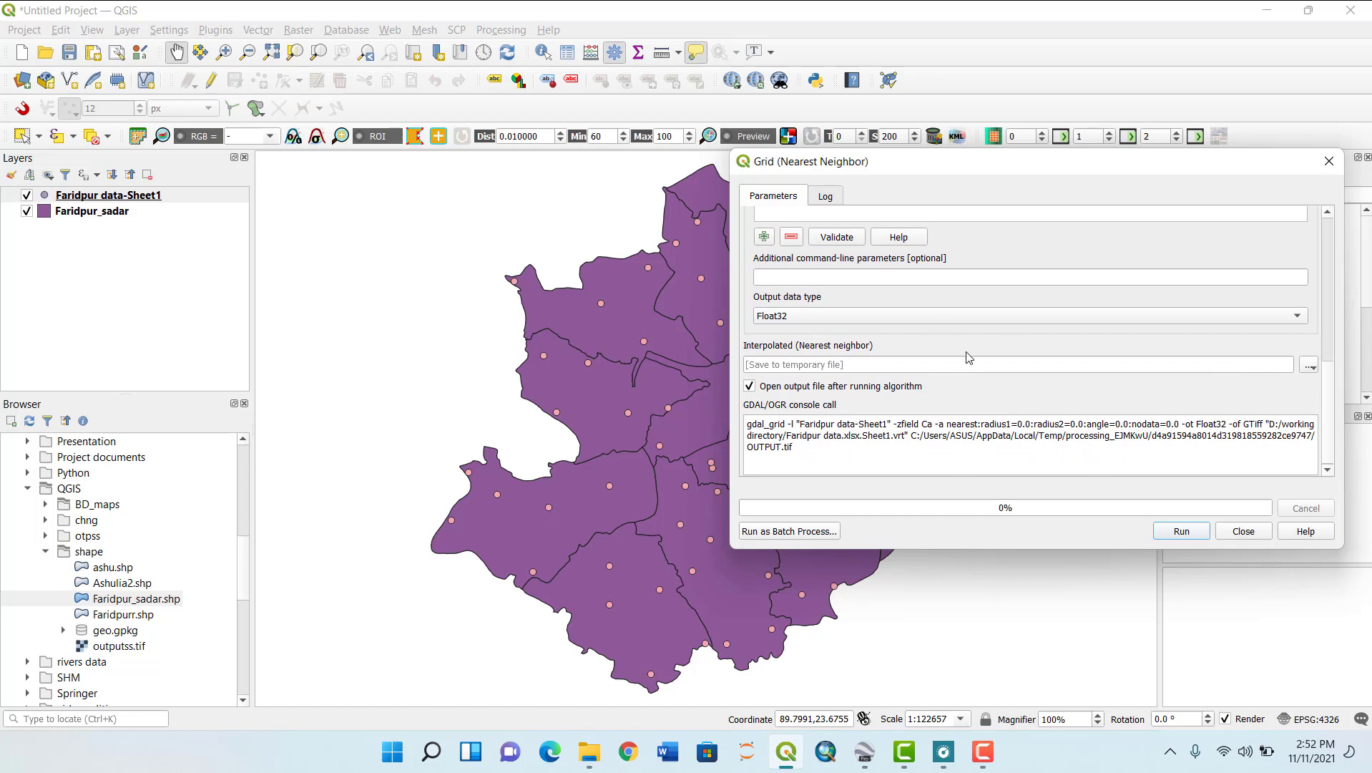
left_click(1310, 369)
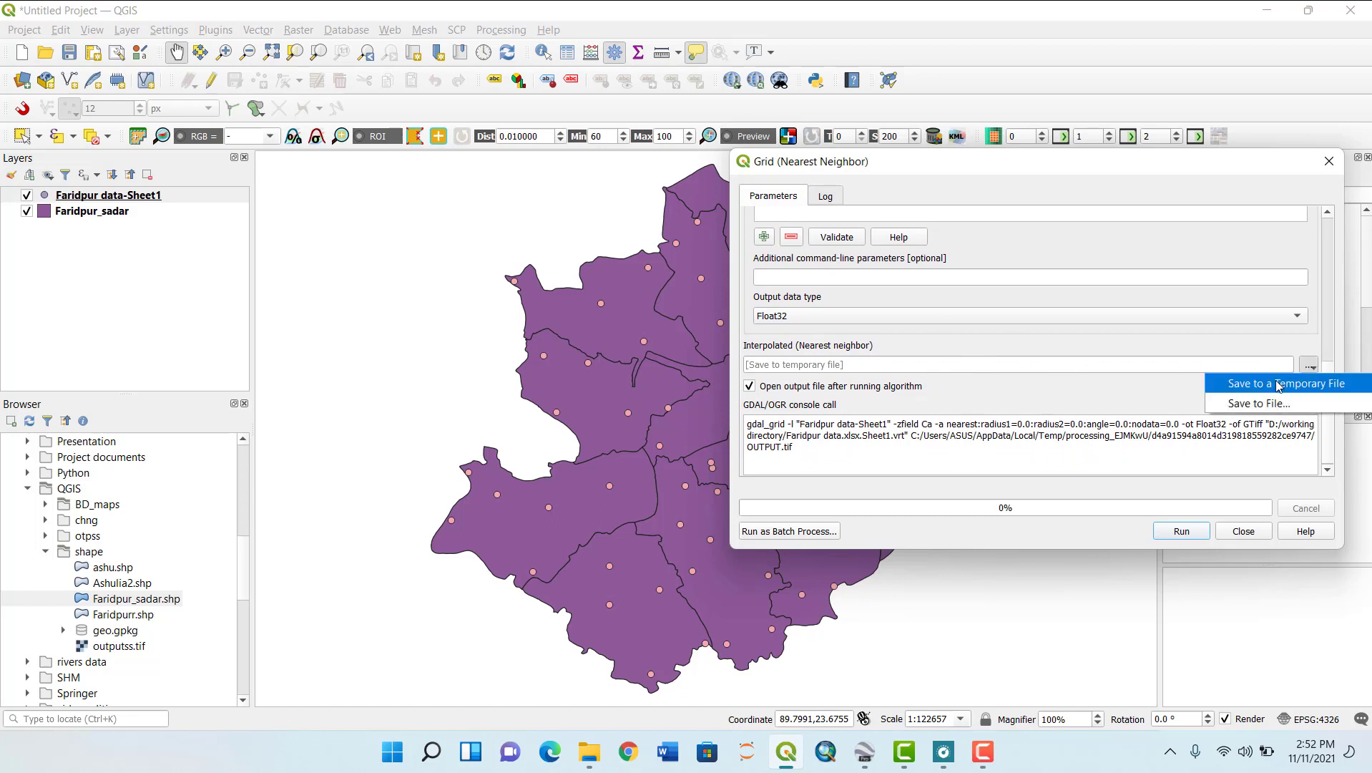
left_click(1270, 403)
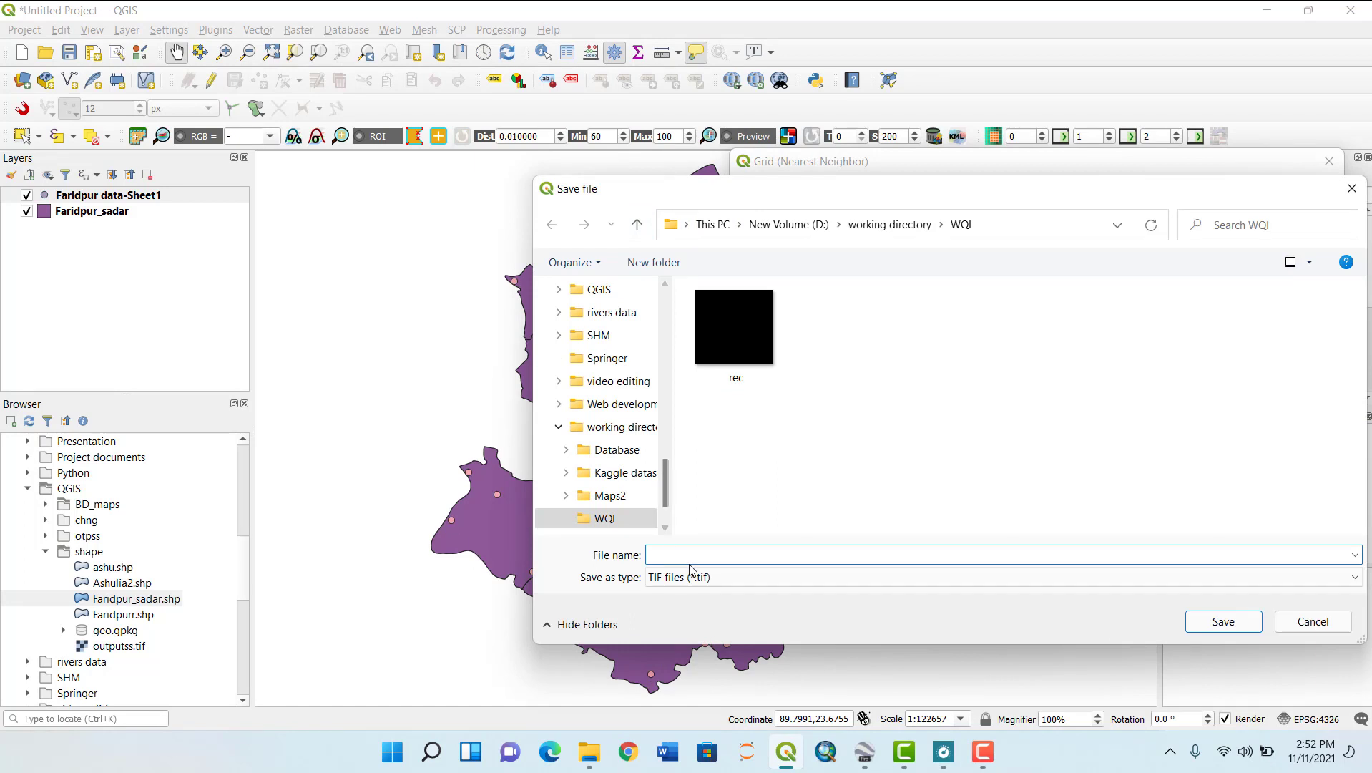
type("fver")
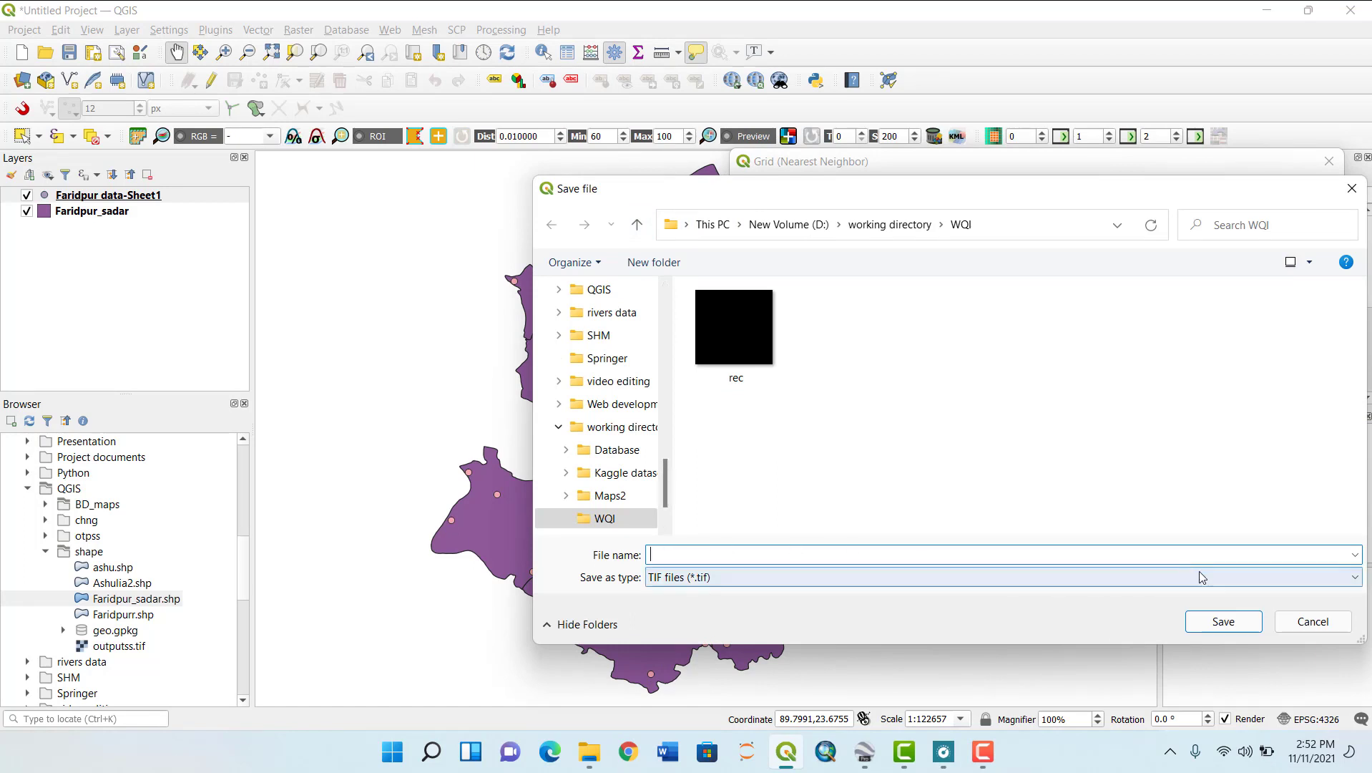
left_click(1311, 622)
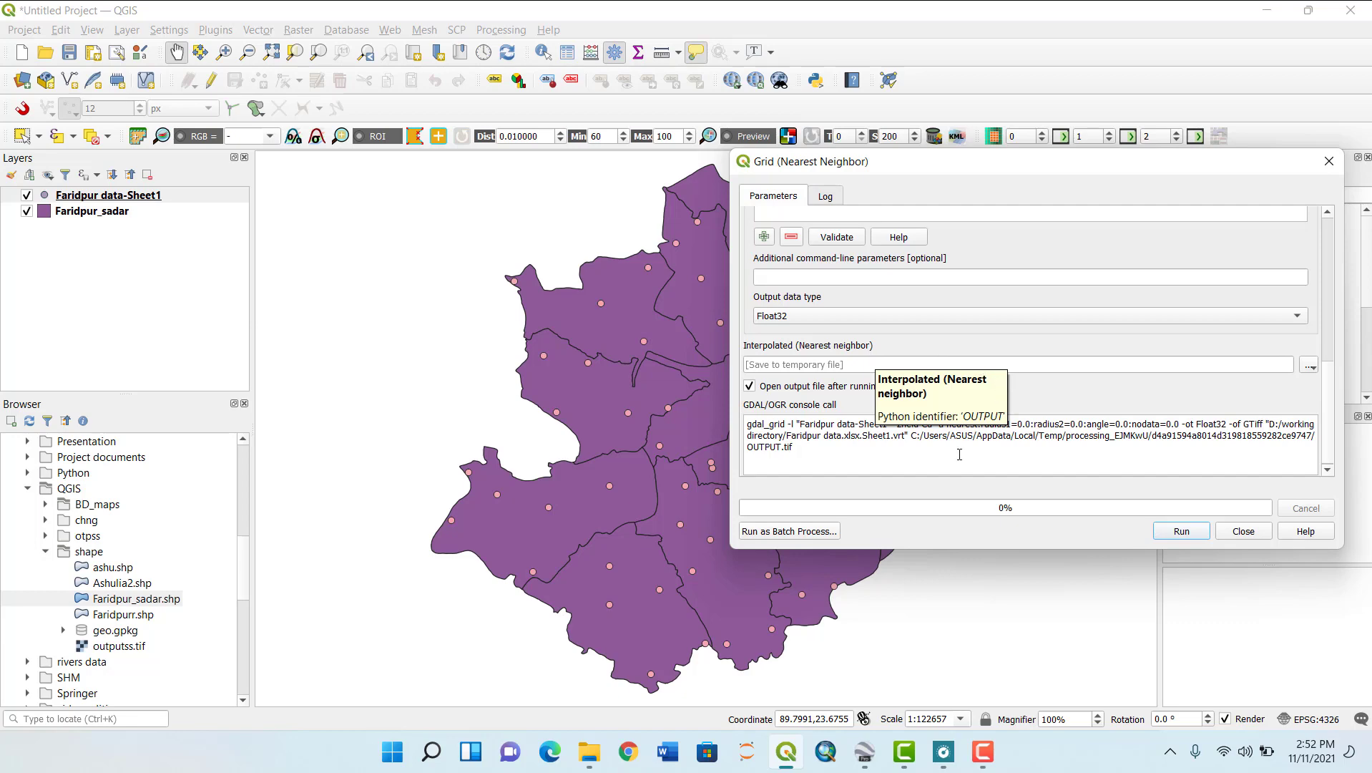
- Run the nearest neighbor interpolation with temporary output, and hide the resulting raster and the Faridpur_sadar layer
left_click(1185, 533)
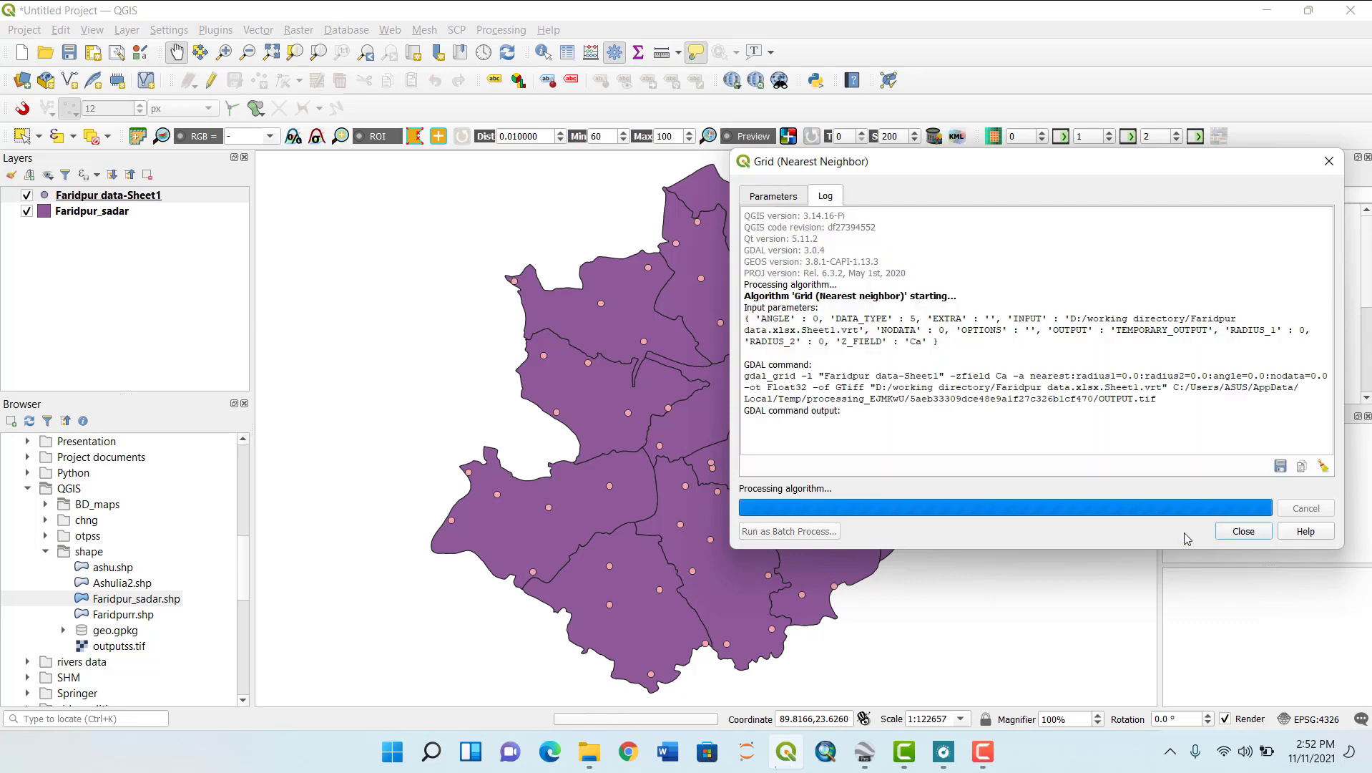
left_click(1249, 533)
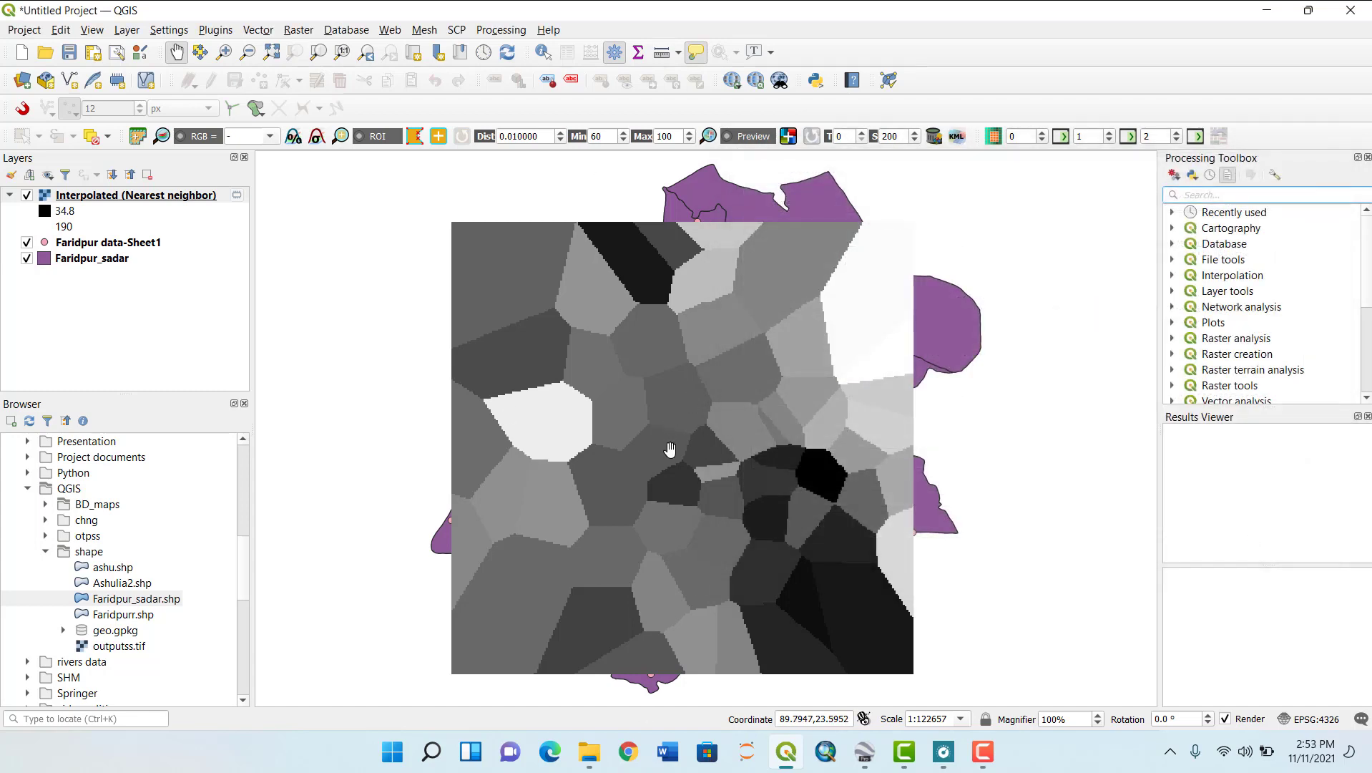
left_click(27, 261)
left_click(27, 259)
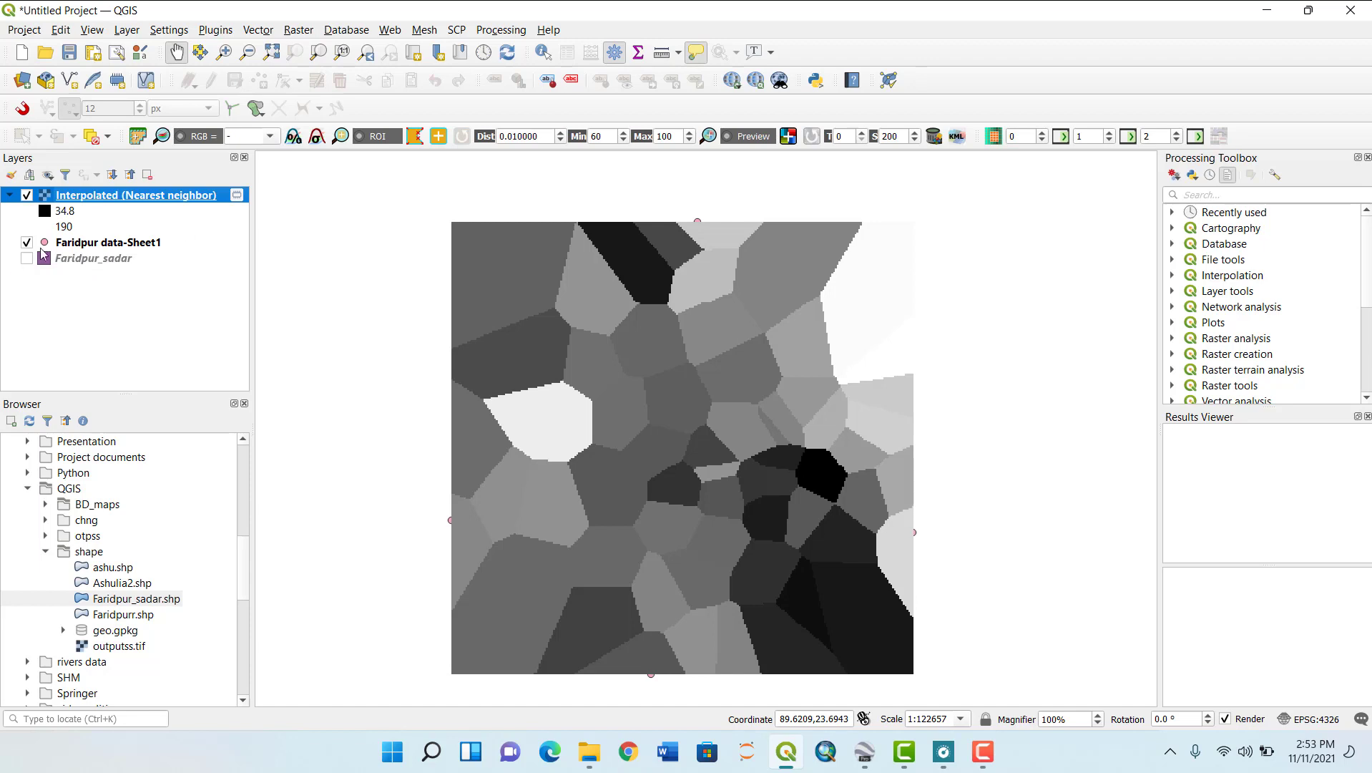
left_click(27, 195)
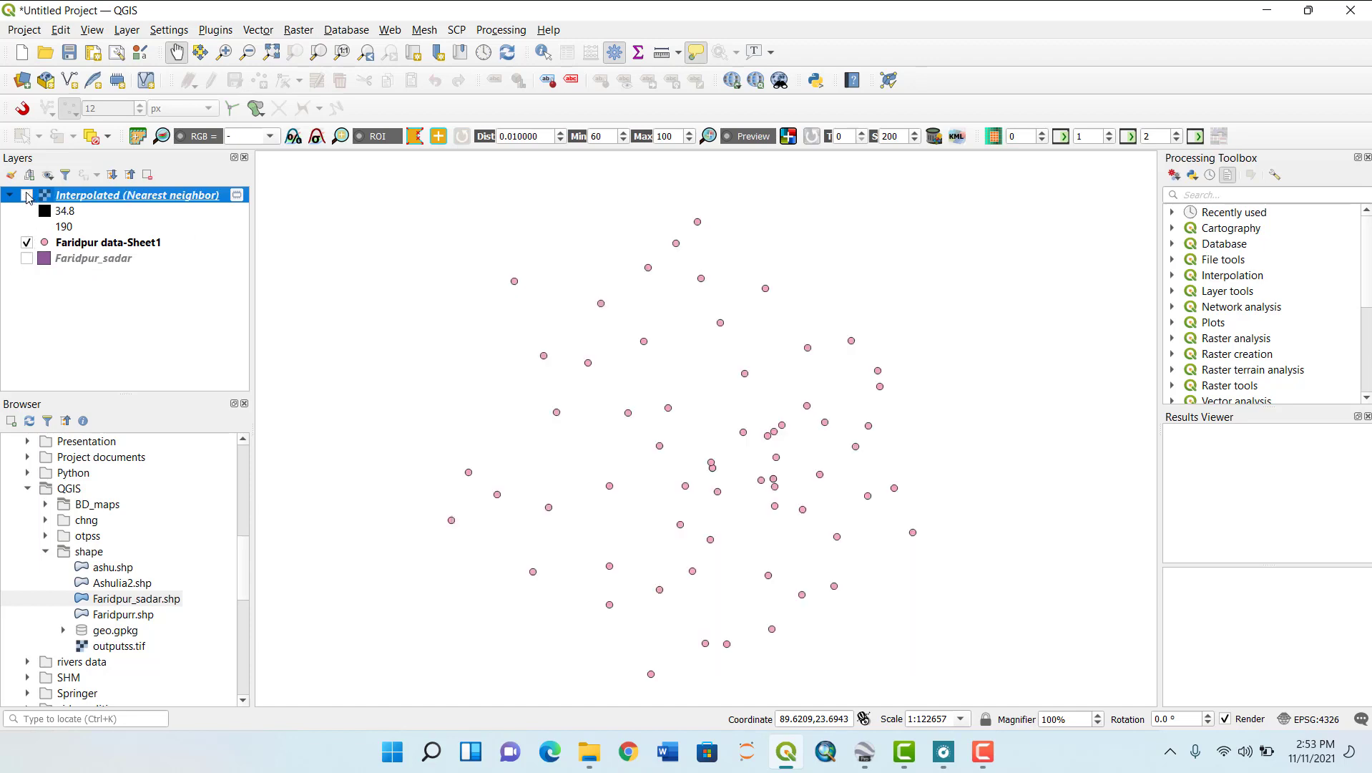
- Search the processing tools for "idw" and open the IDW interpolation tool
left_click(1237, 197)
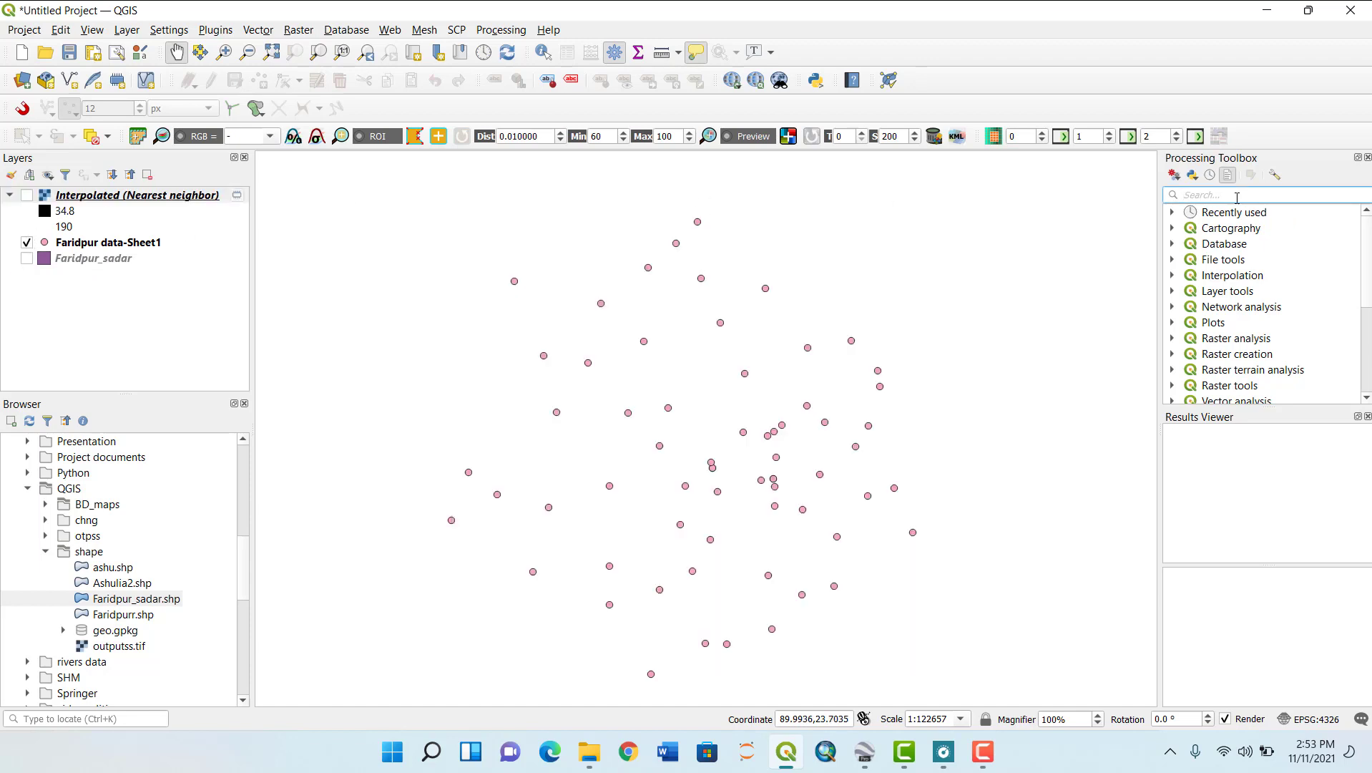
type("idw")
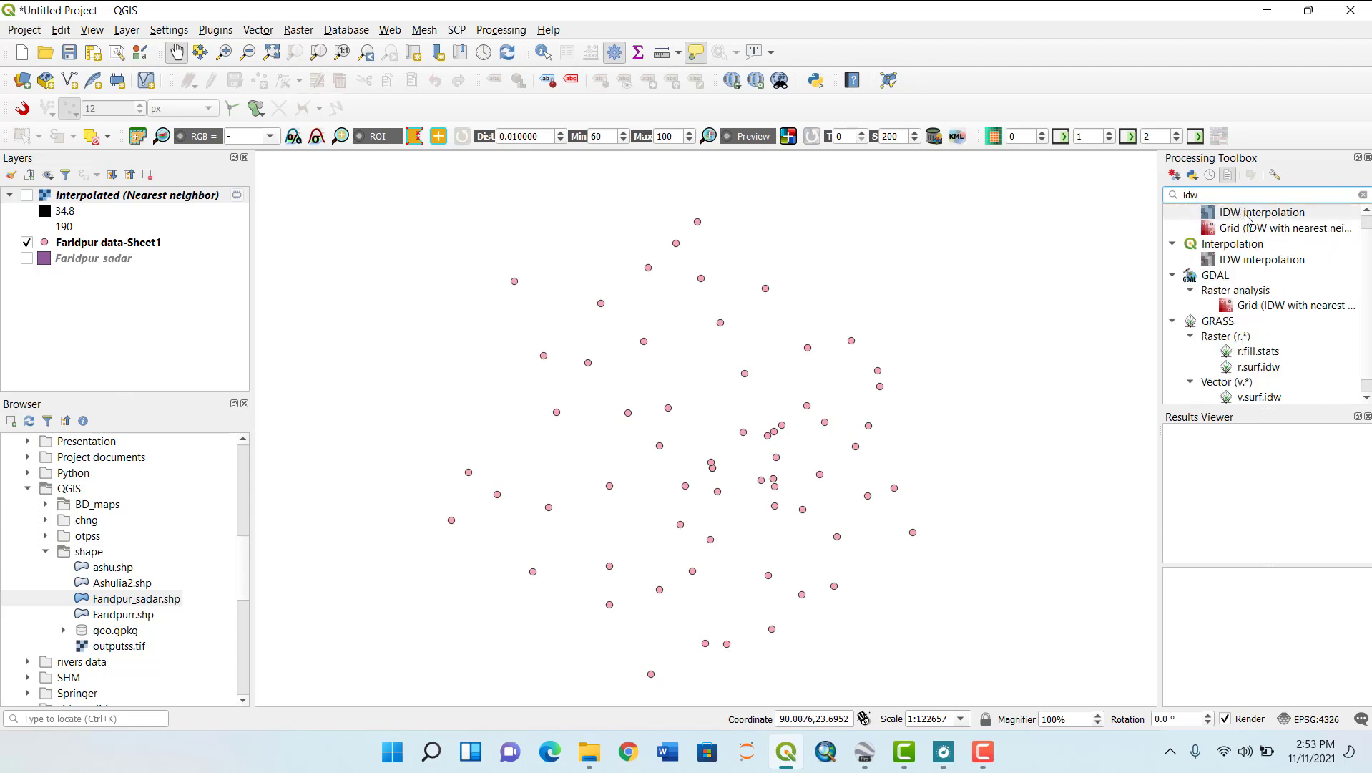
left_click(1246, 259)
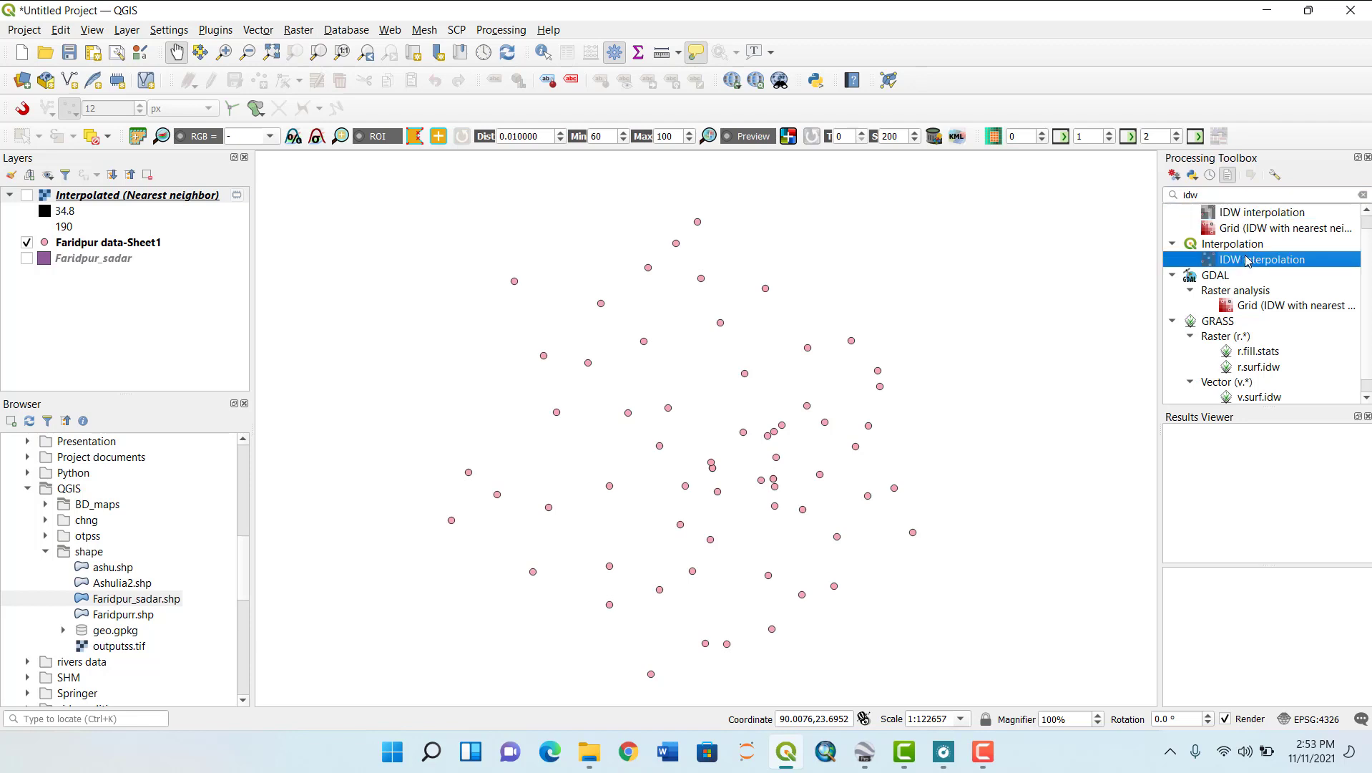
double_click(1247, 260)
- Add Faridpur data-Sheet1 with interpolation attribute Ca to the IDW input layers
left_click(910, 244)
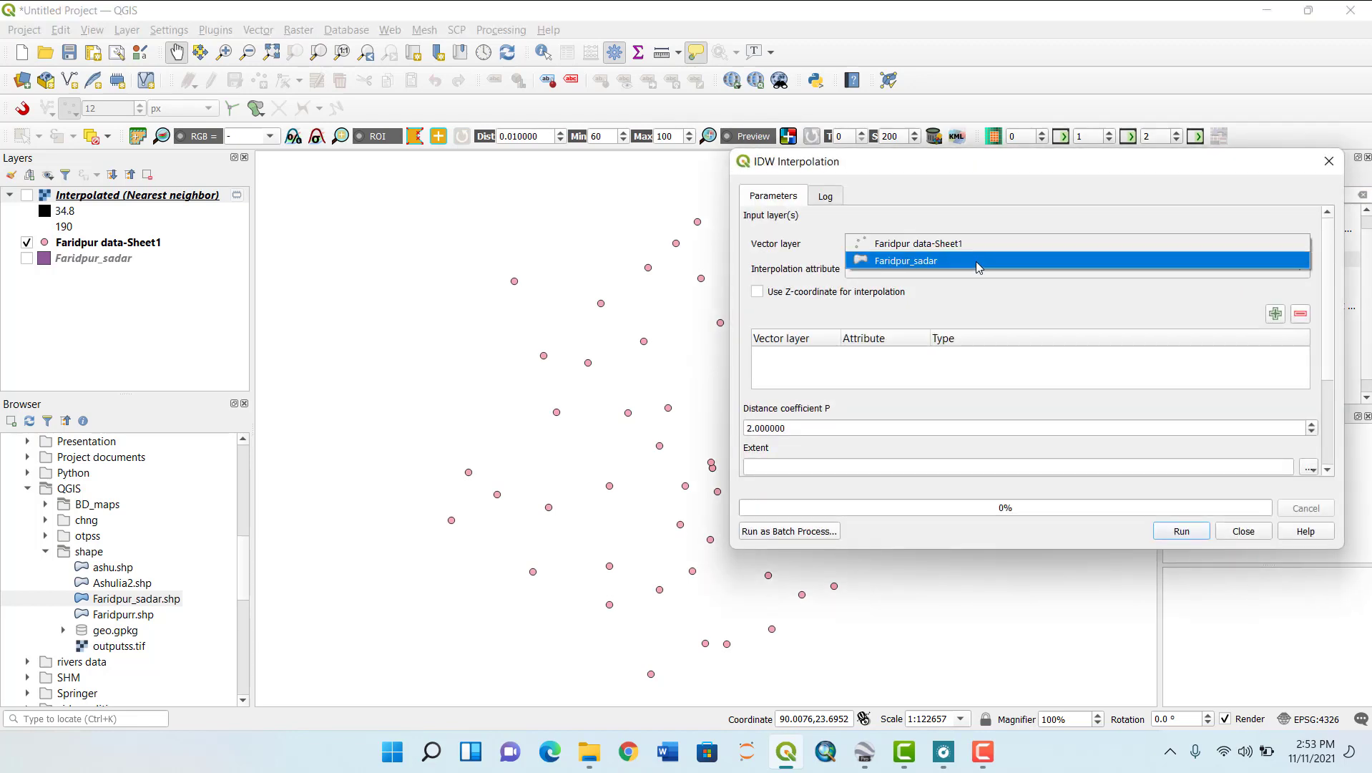
left_click(977, 244)
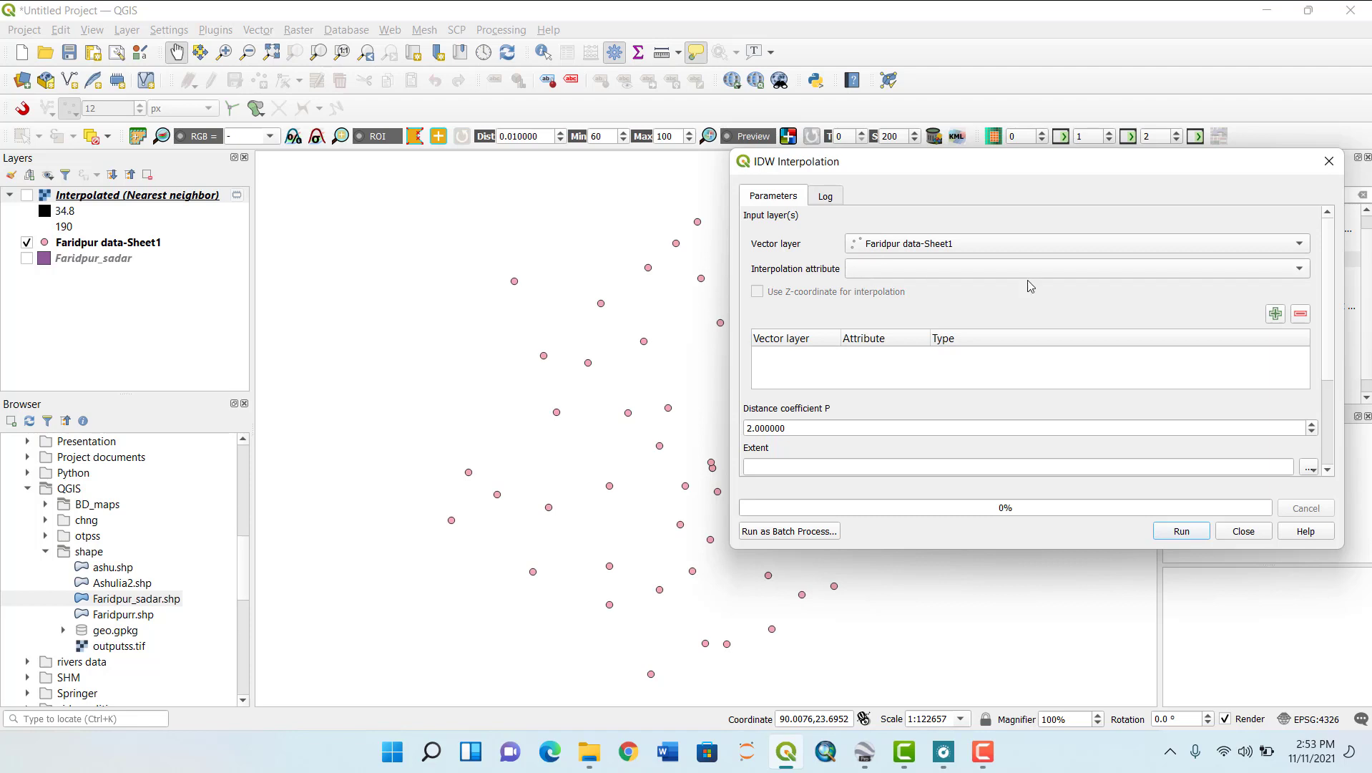
left_click(1165, 272)
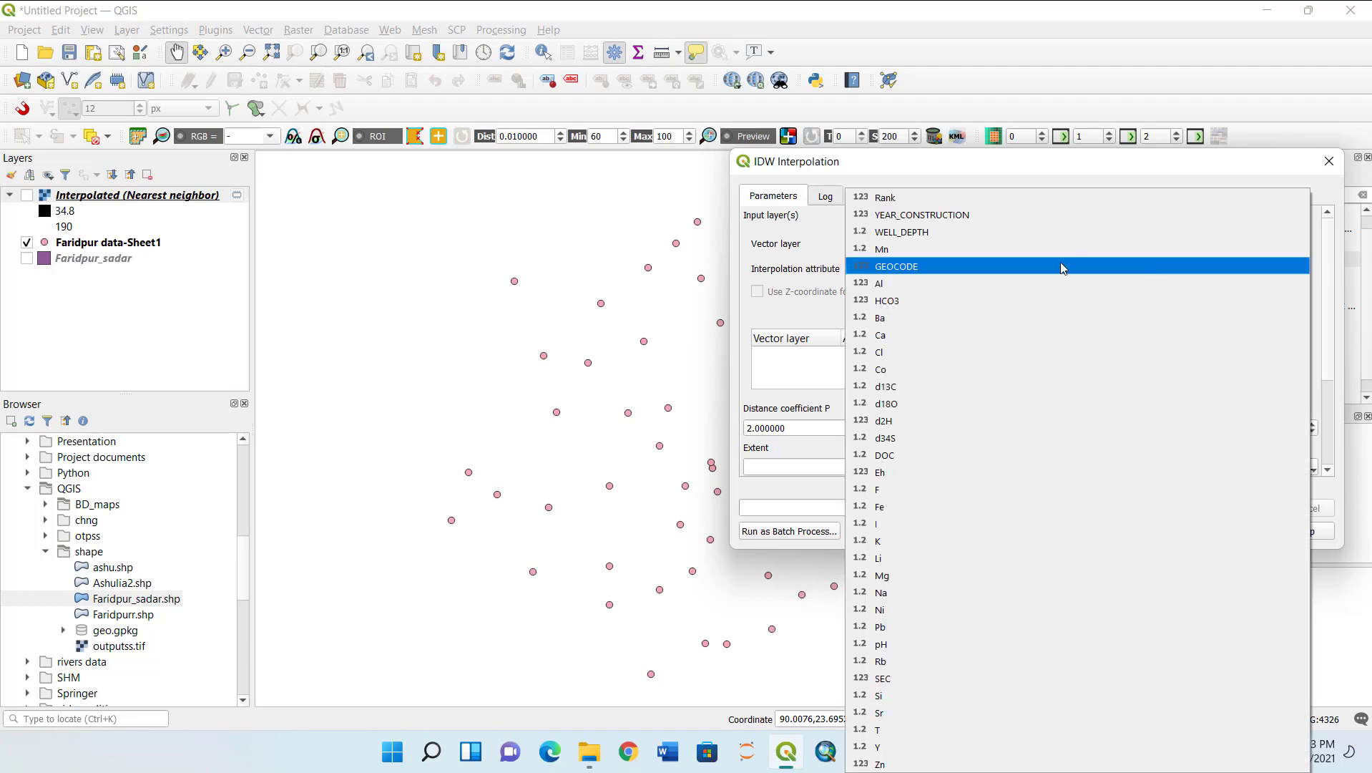
left_click(921, 337)
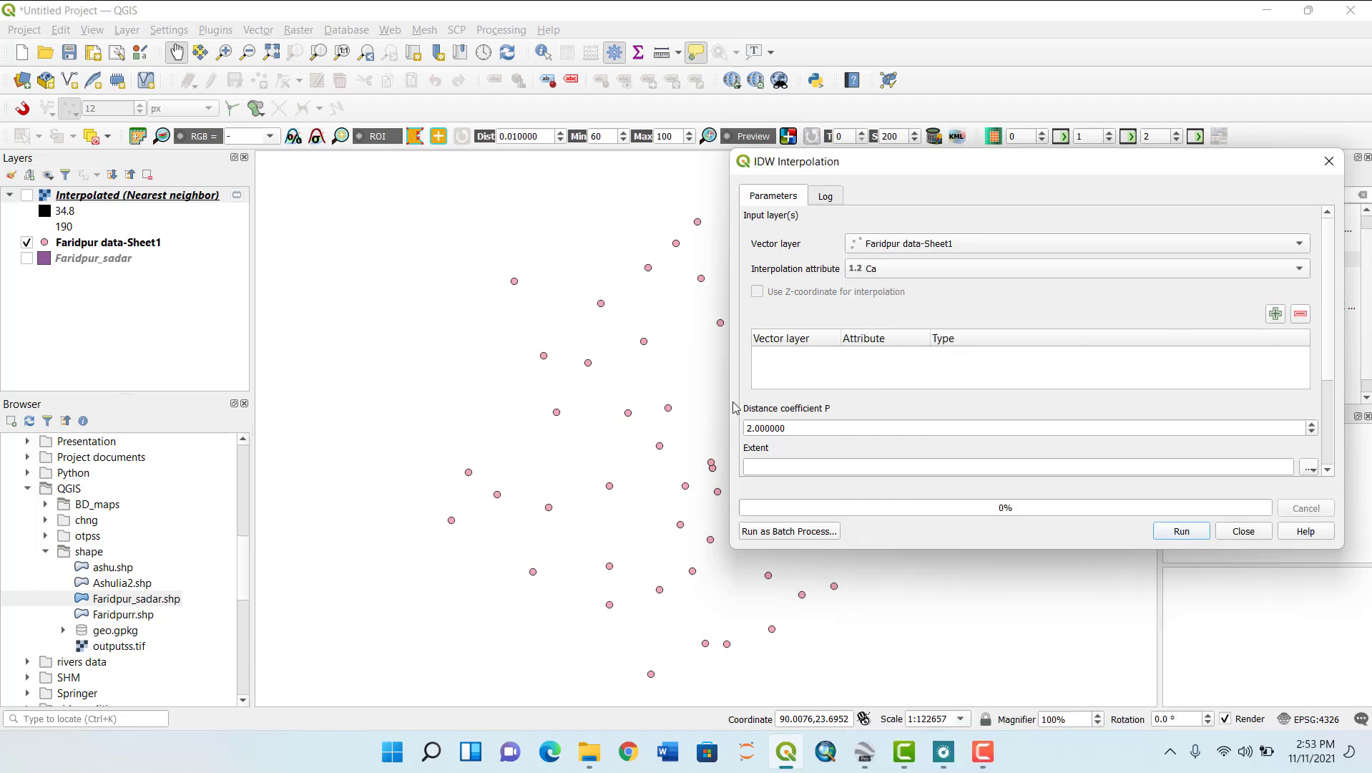
left_click(1275, 315)
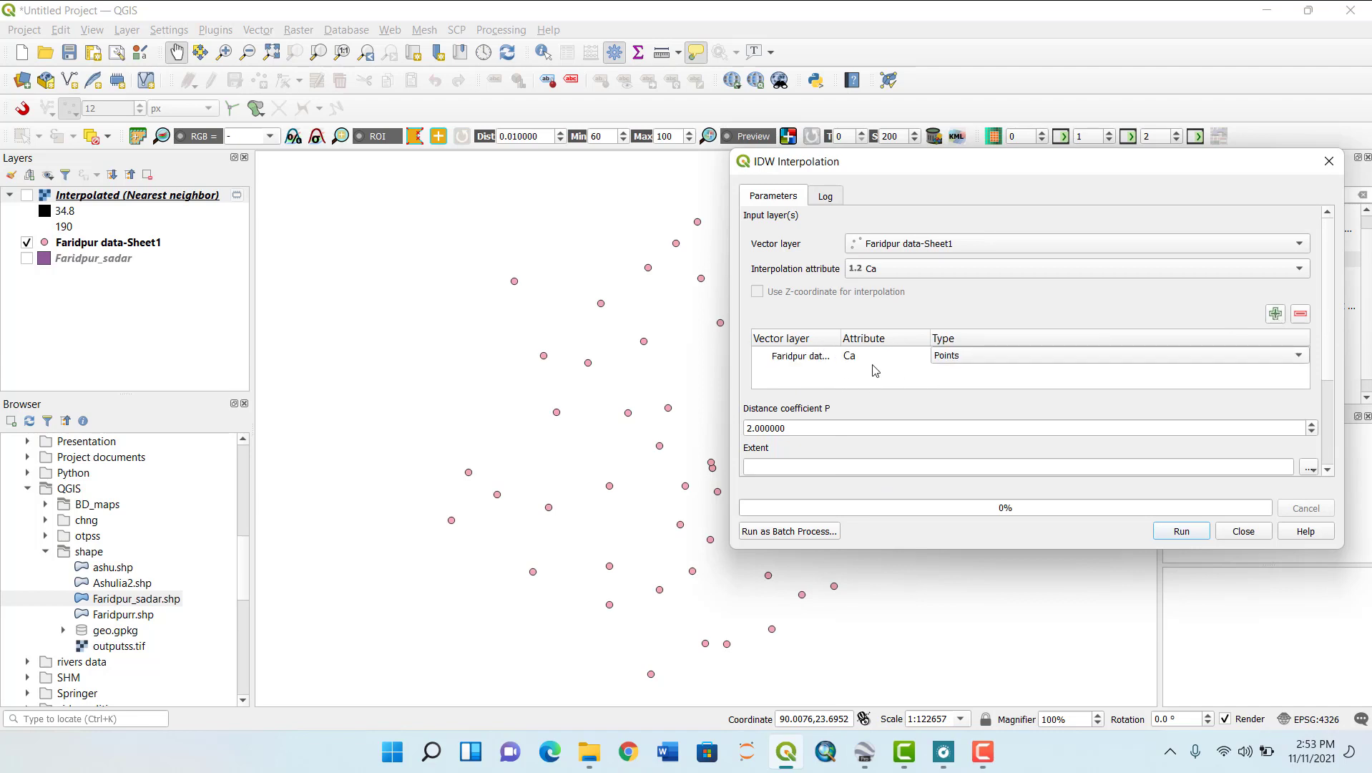
- Set the IDW interpolation extent by calculating it from the Faridpur_sadar layer
left_click_drag(1329, 356, 1346, 441)
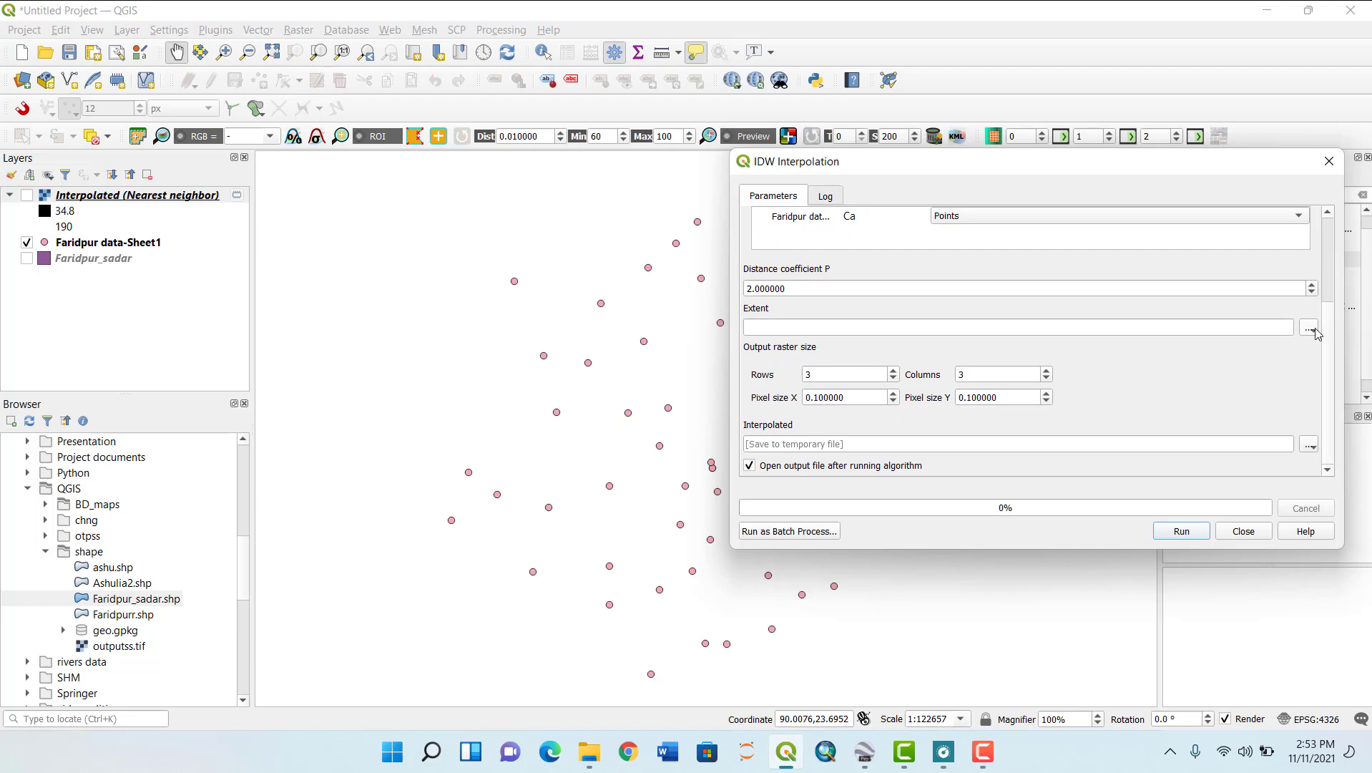
left_click(1143, 332)
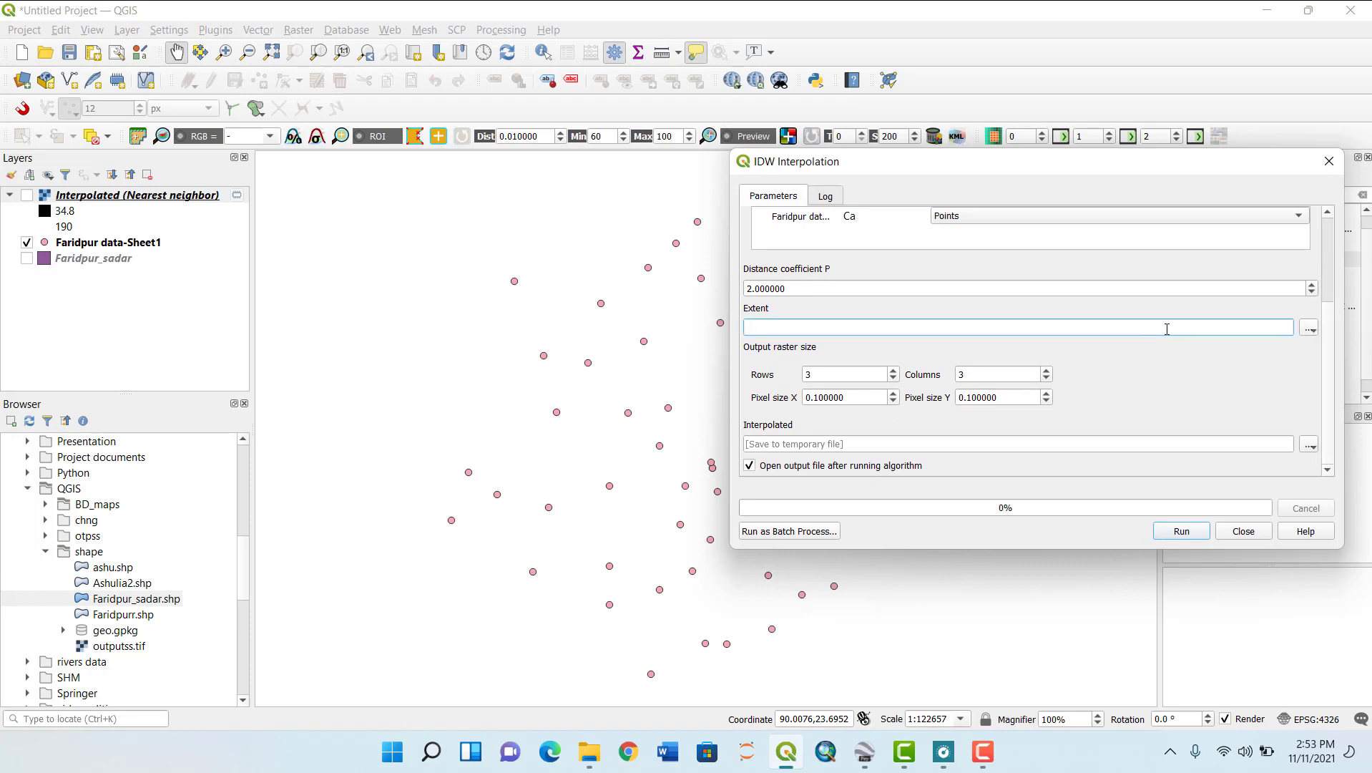
left_click(1310, 328)
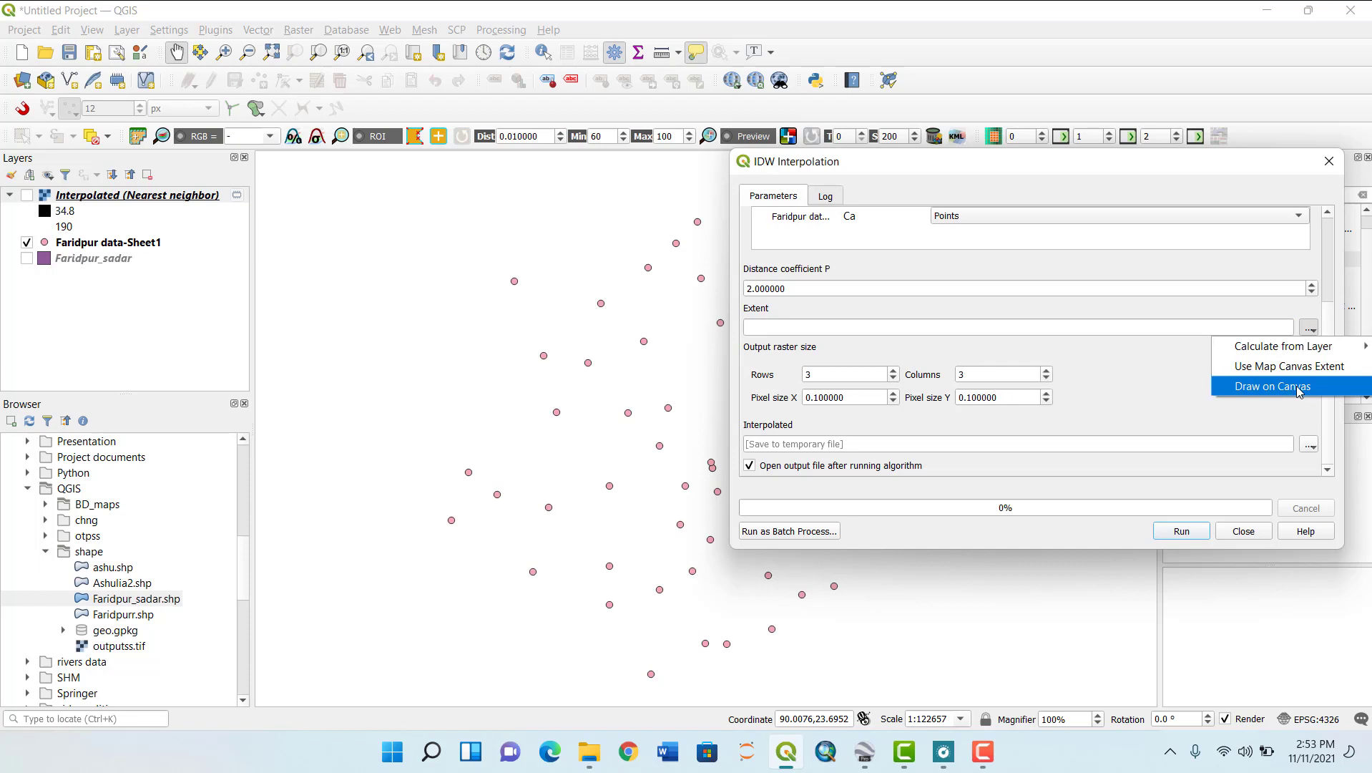
mouse_move(1285, 348)
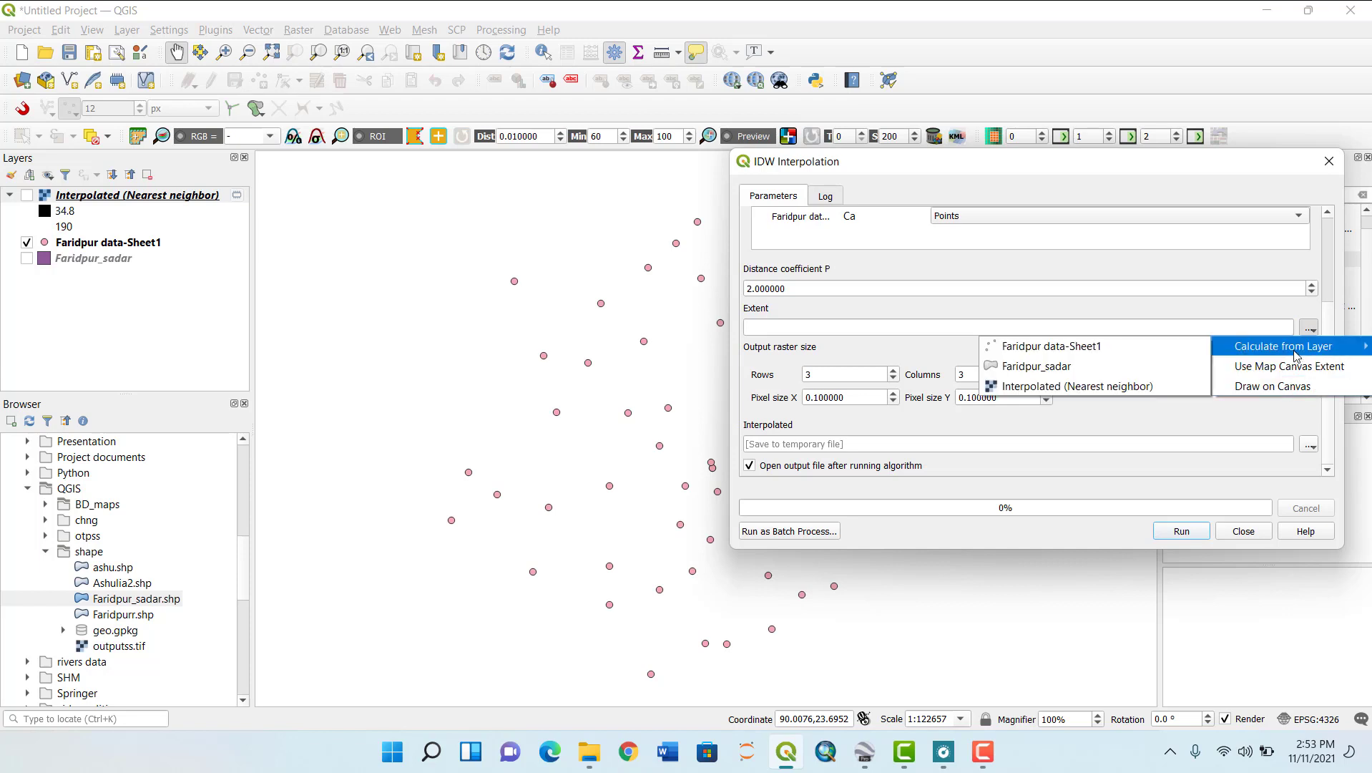
left_click(1043, 368)
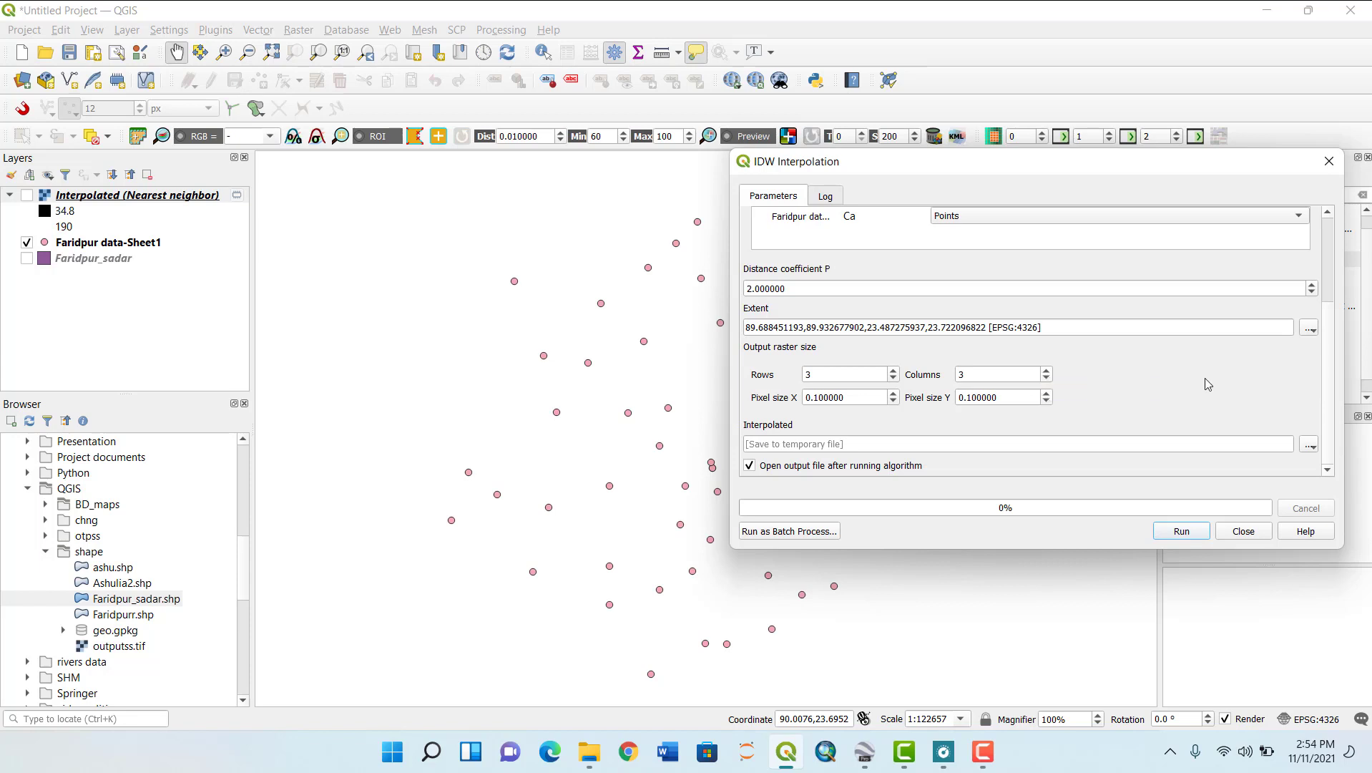
- Run the IDW interpolation with 3 rows, 3 columns, pixel size 0.1 and temporary output, and close the tool
left_click(820, 373)
left_click(1330, 404)
left_click(1192, 533)
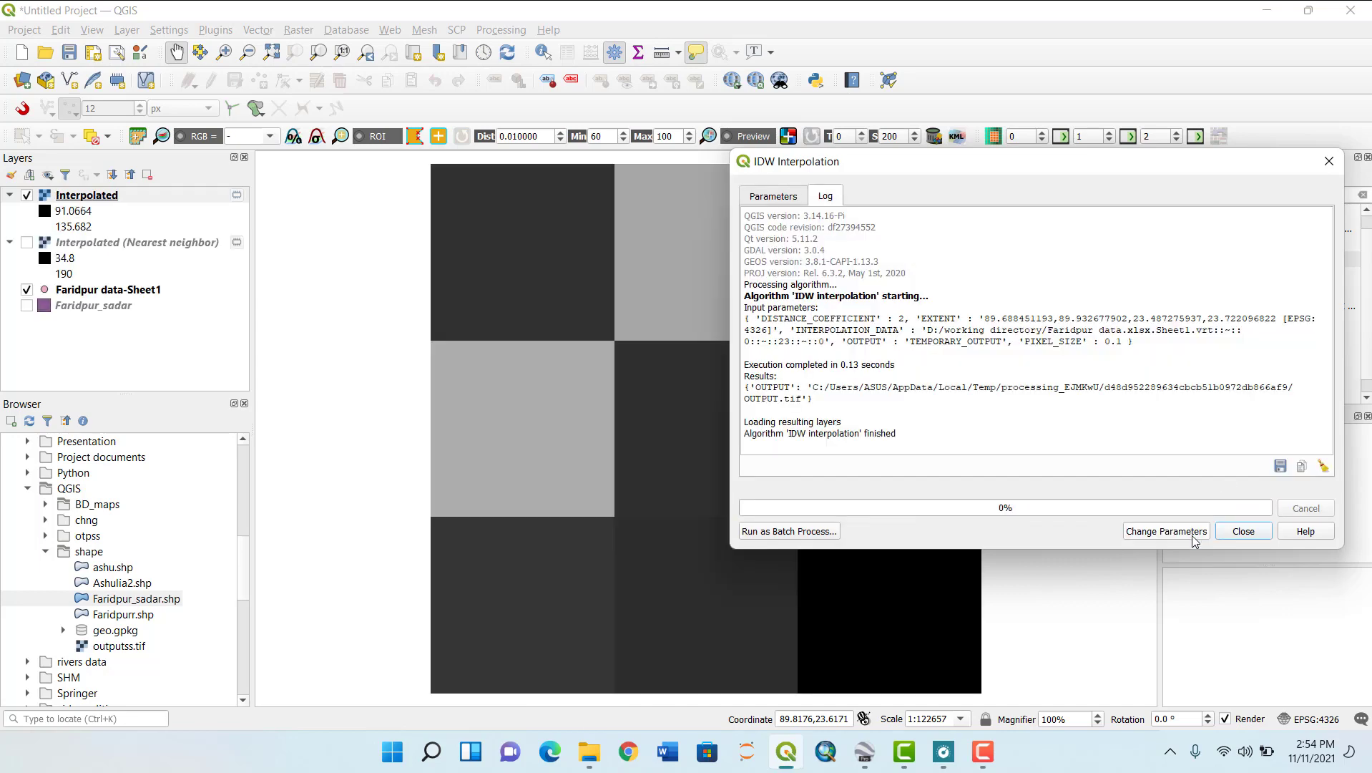
left_click(1241, 531)
scroll(669, 494, "down", 1)
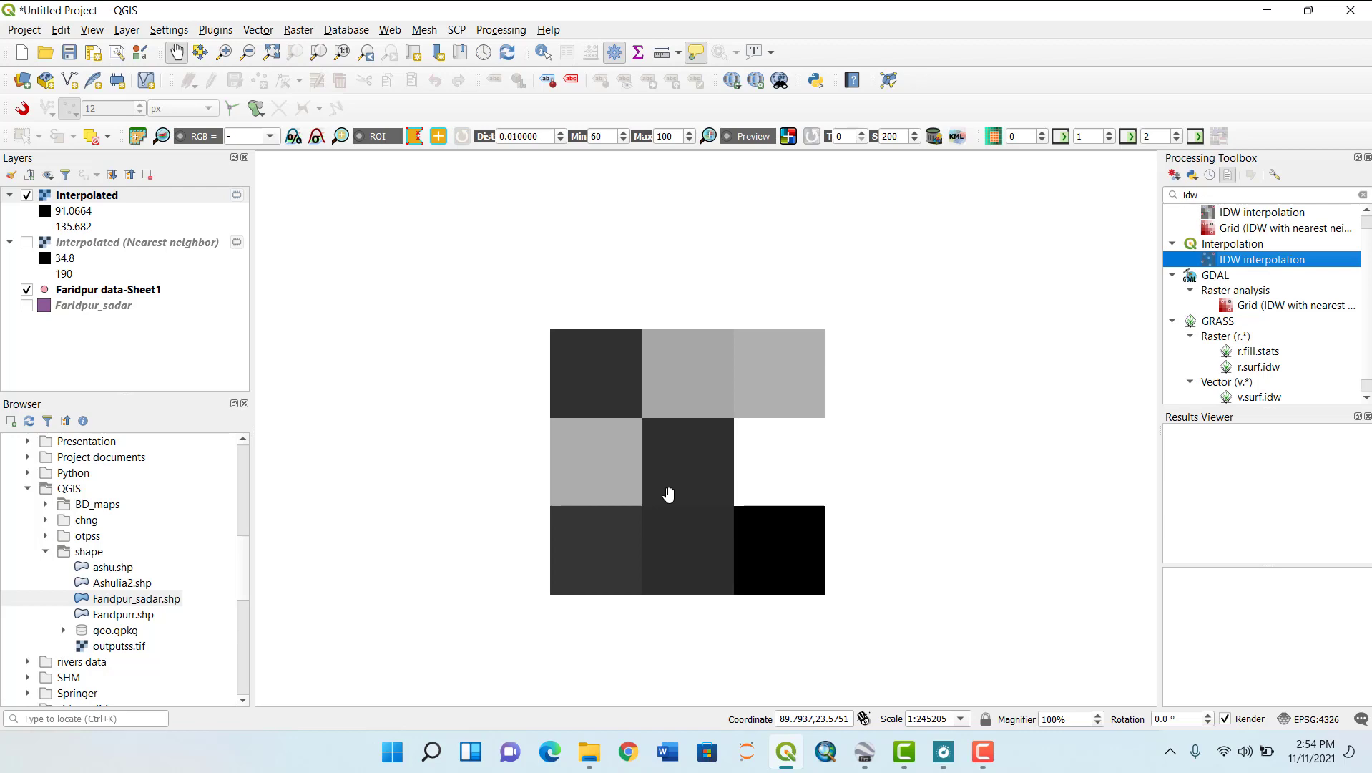
- Set the render type of the coarse IDW Interpolated raster to Singleband pseudocolor
scroll(669, 494, "up", 1)
scroll(669, 494, "down", 1)
double_click(104, 196)
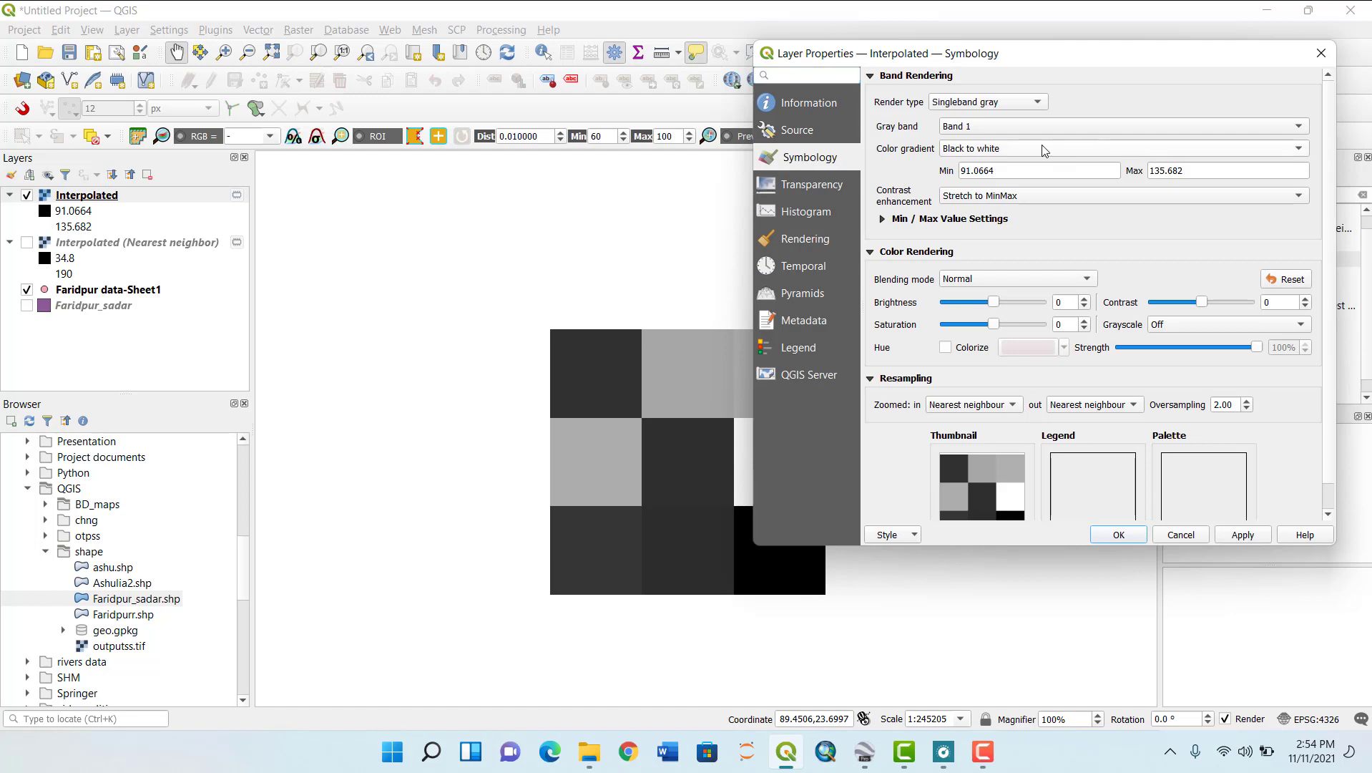
left_click(989, 102)
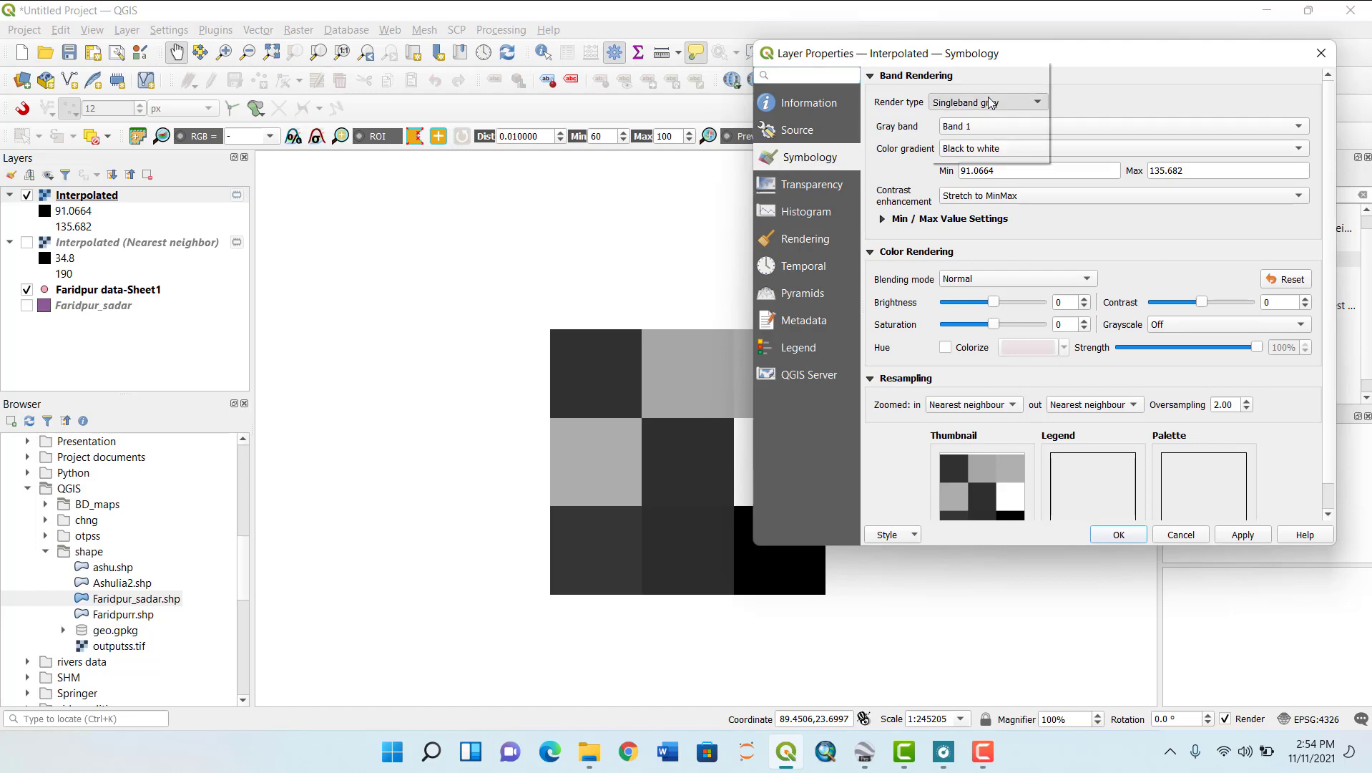
left_click(989, 119)
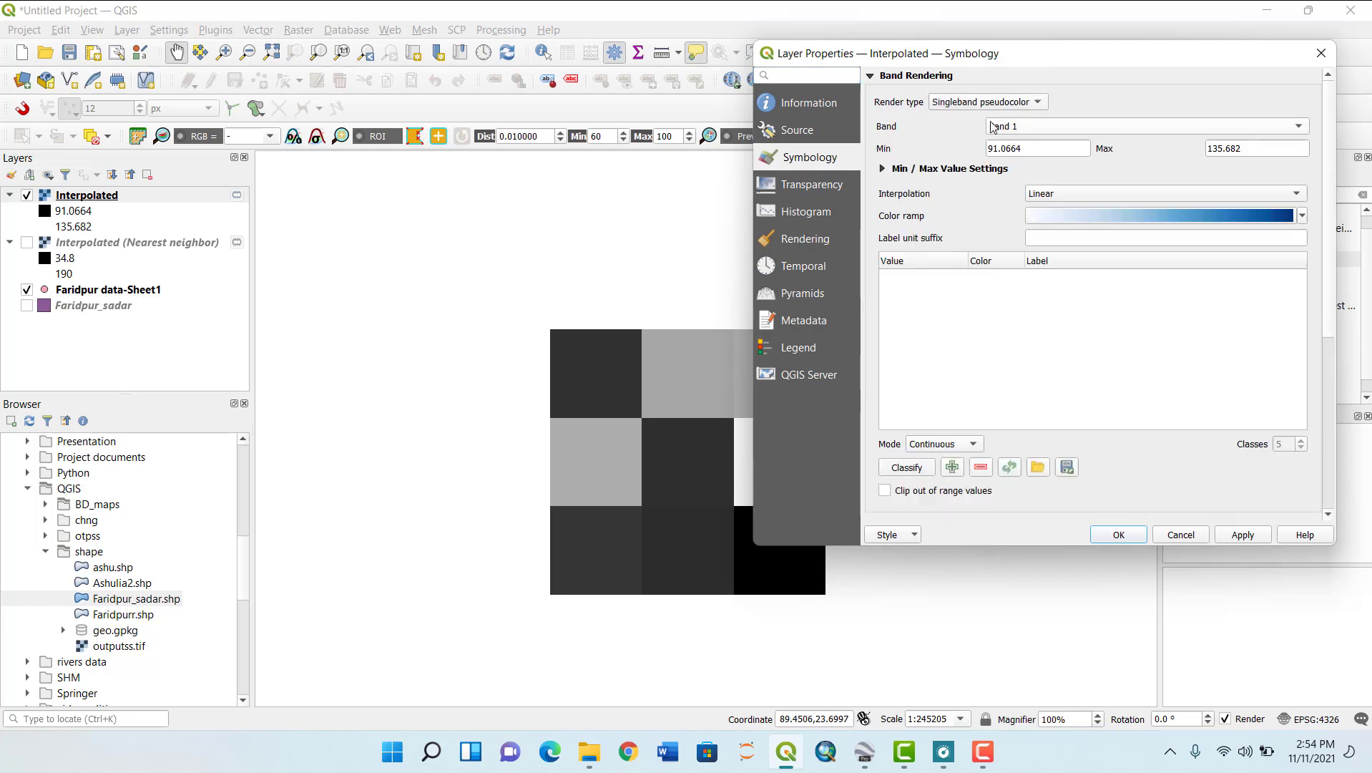
- Apply the Spectral color ramp to the coarse Interpolated raster and close its properties
left_click(1166, 215)
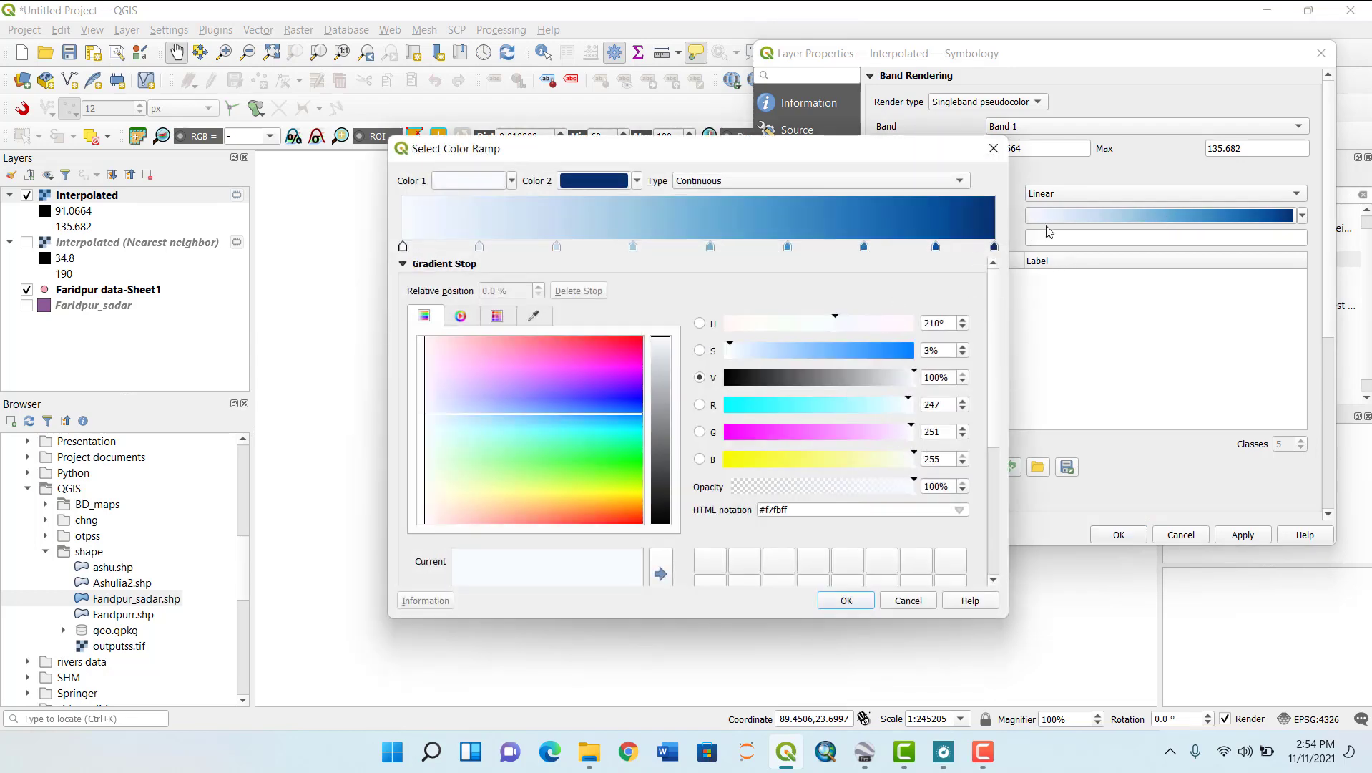
left_click(993, 148)
left_click(1302, 216)
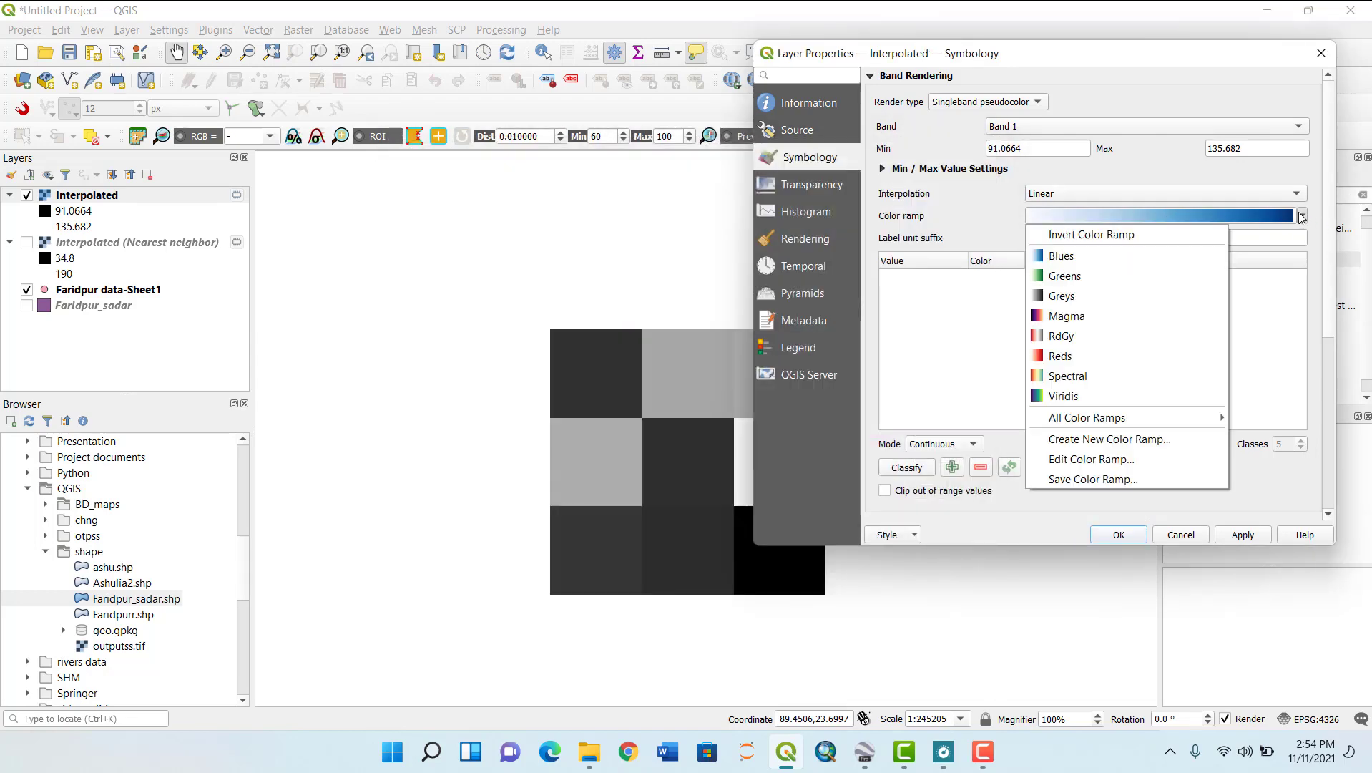
left_click(1095, 376)
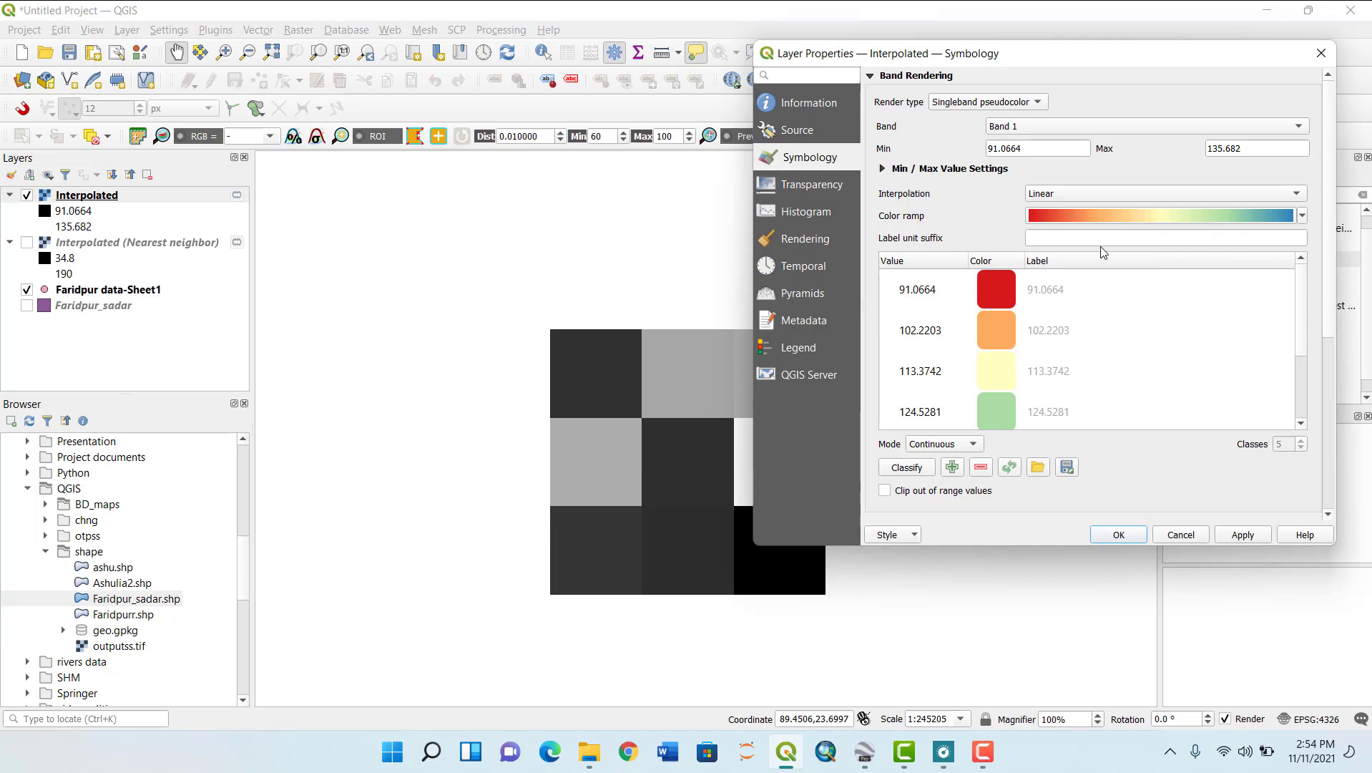
left_click(1243, 537)
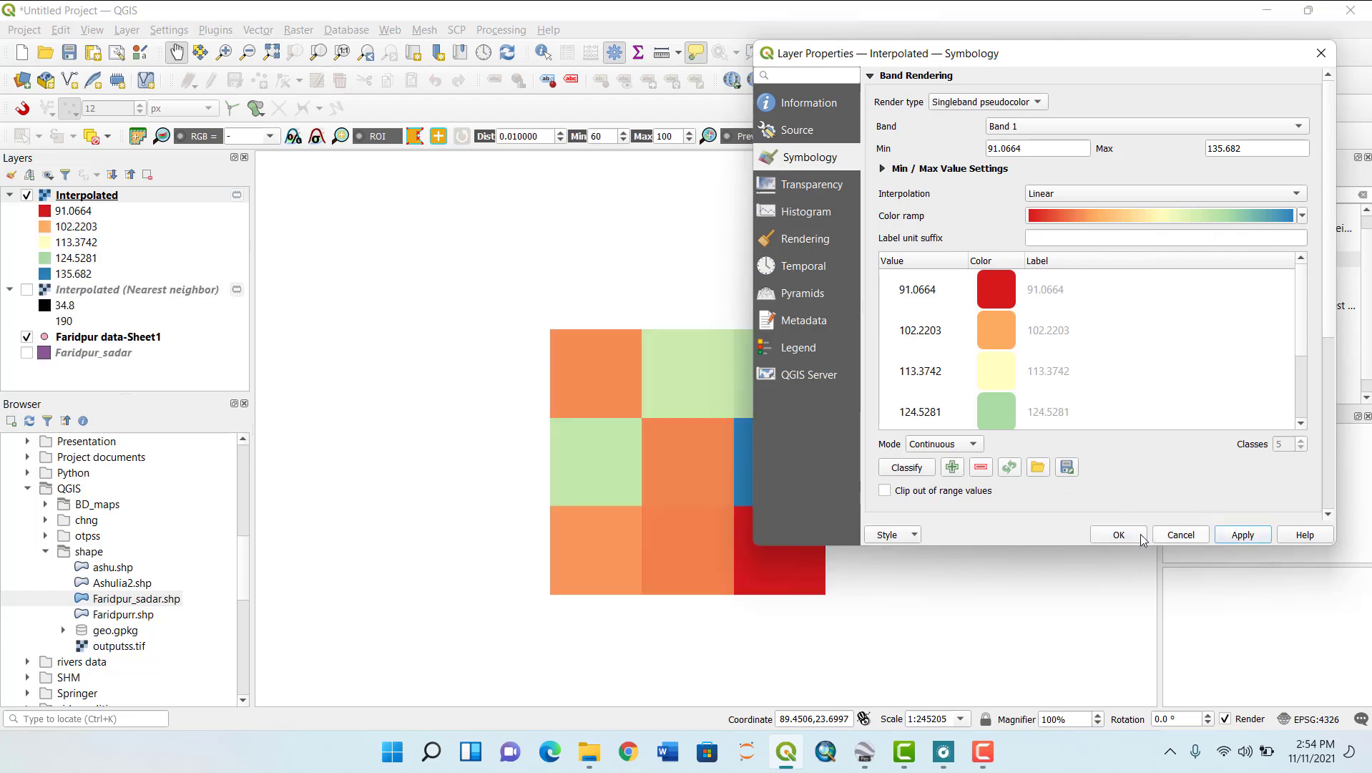
left_click(1104, 535)
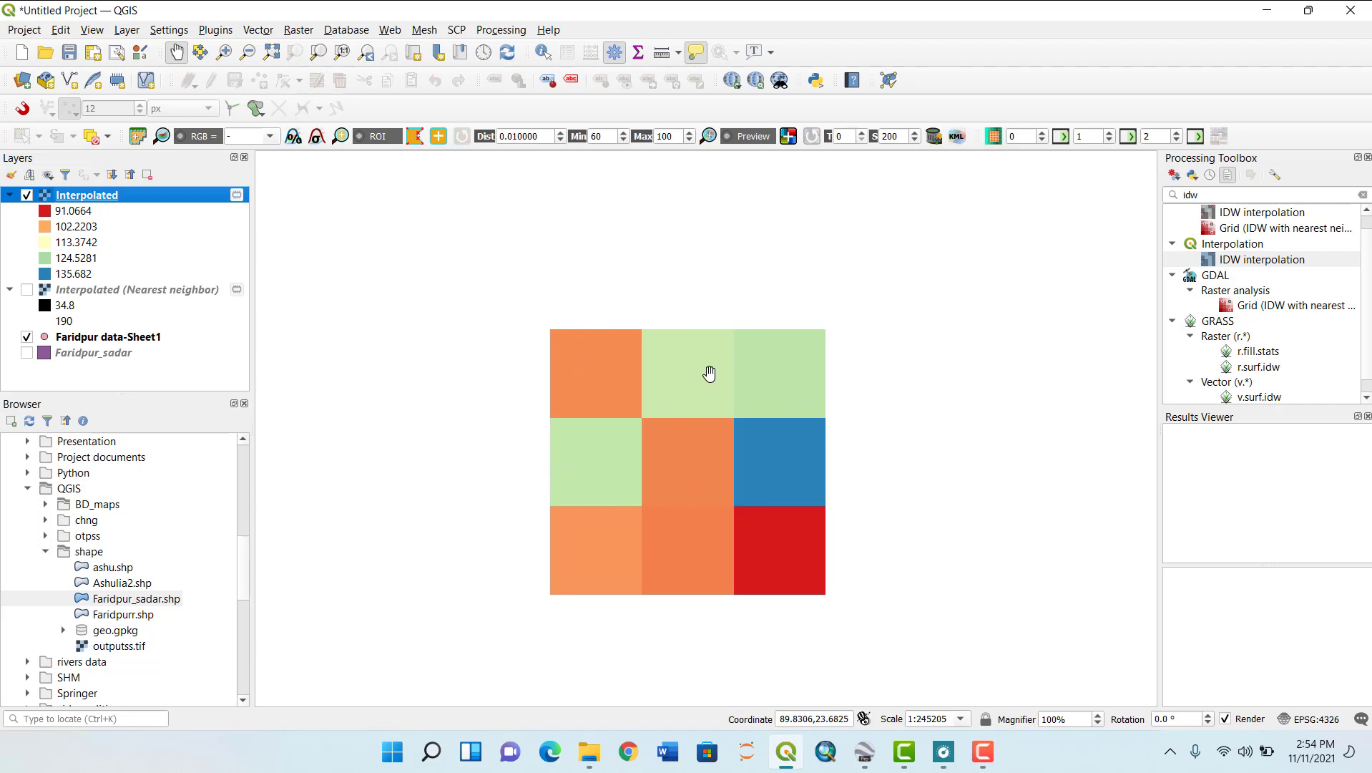
scroll(773, 379, "up", 3)
scroll(771, 379, "down", 3)
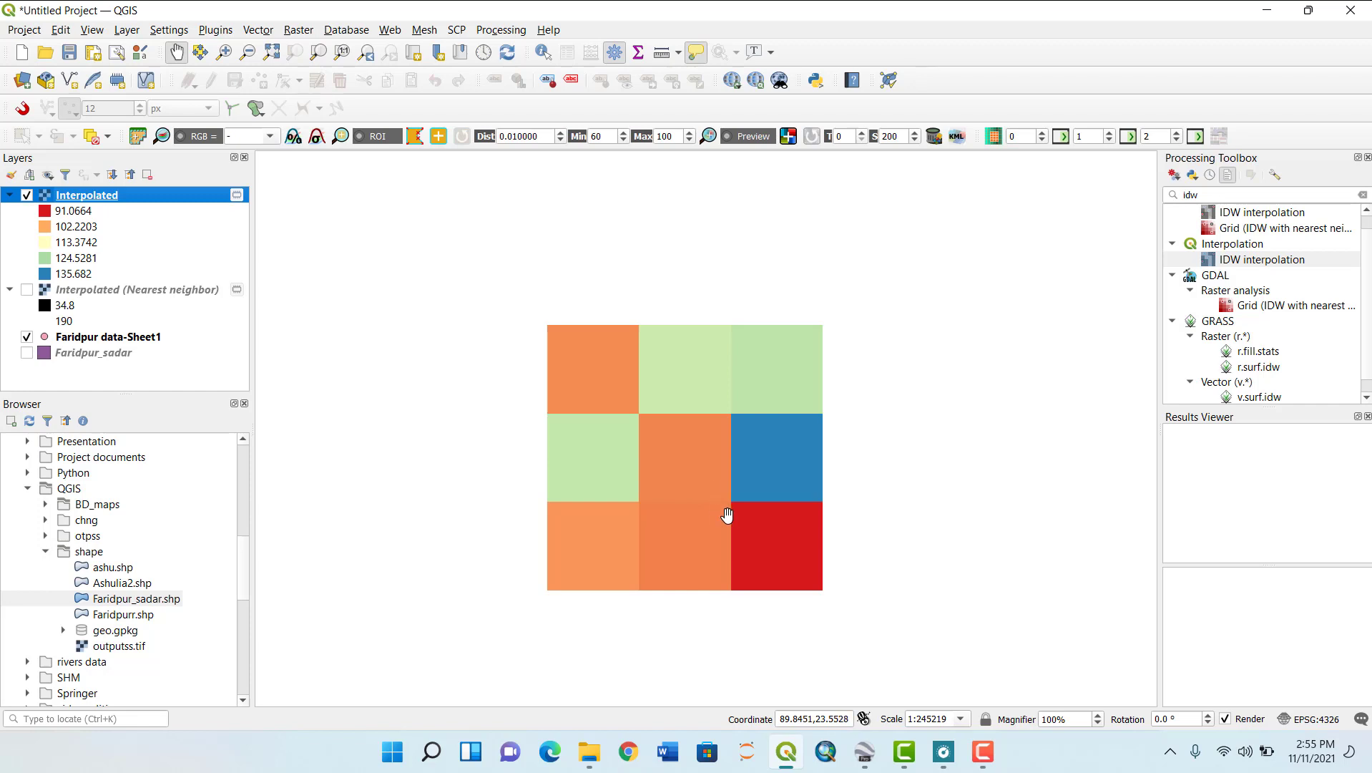
- Remove the coarse IDW Interpolated layer from the project
double_click(1236, 260)
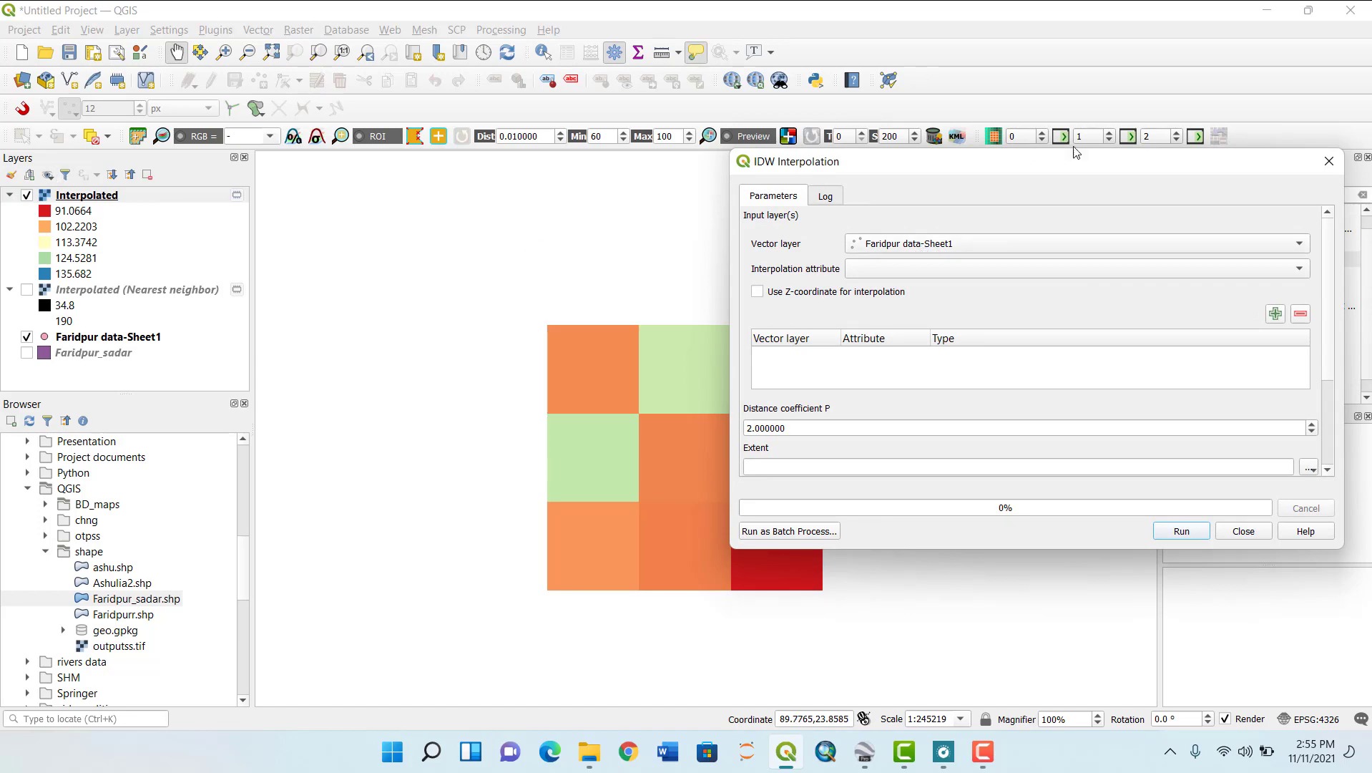
left_click(1329, 161)
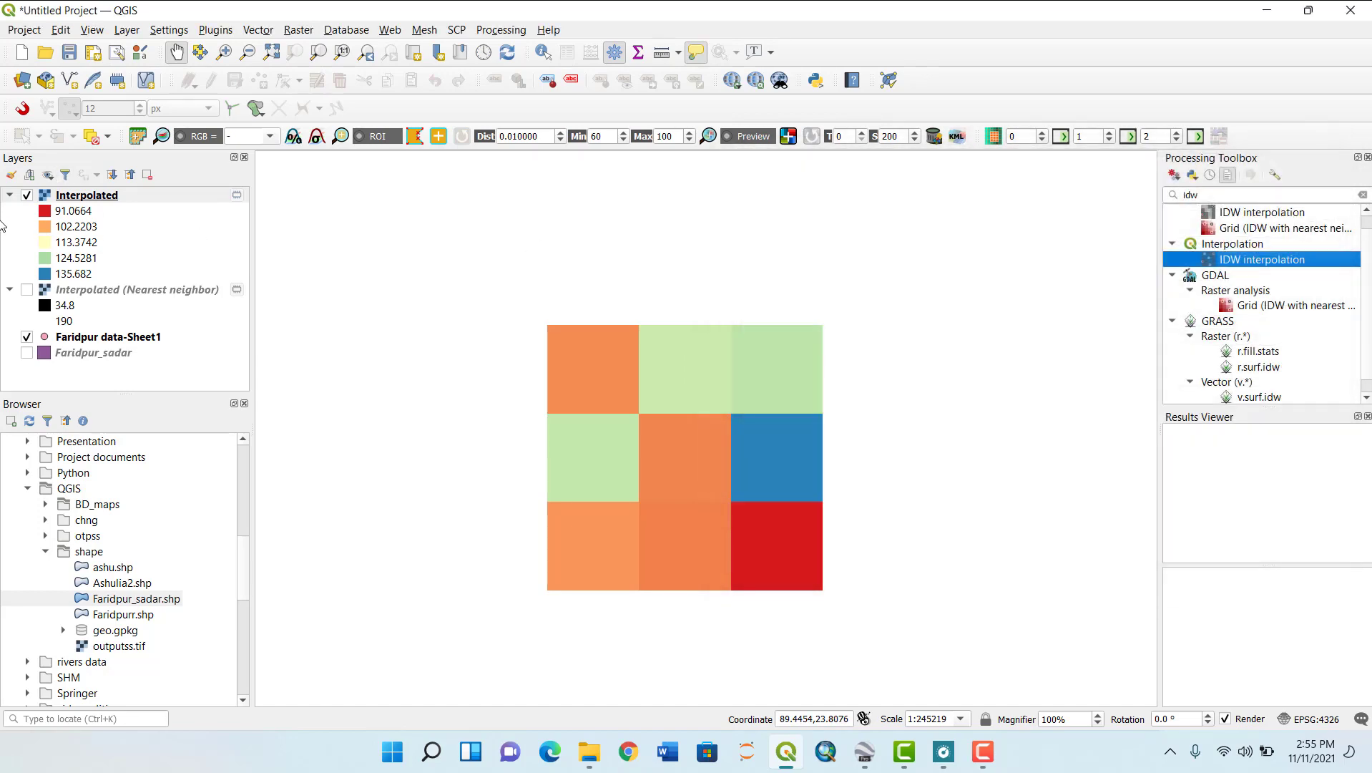
right_click(72, 196)
left_click(114, 345)
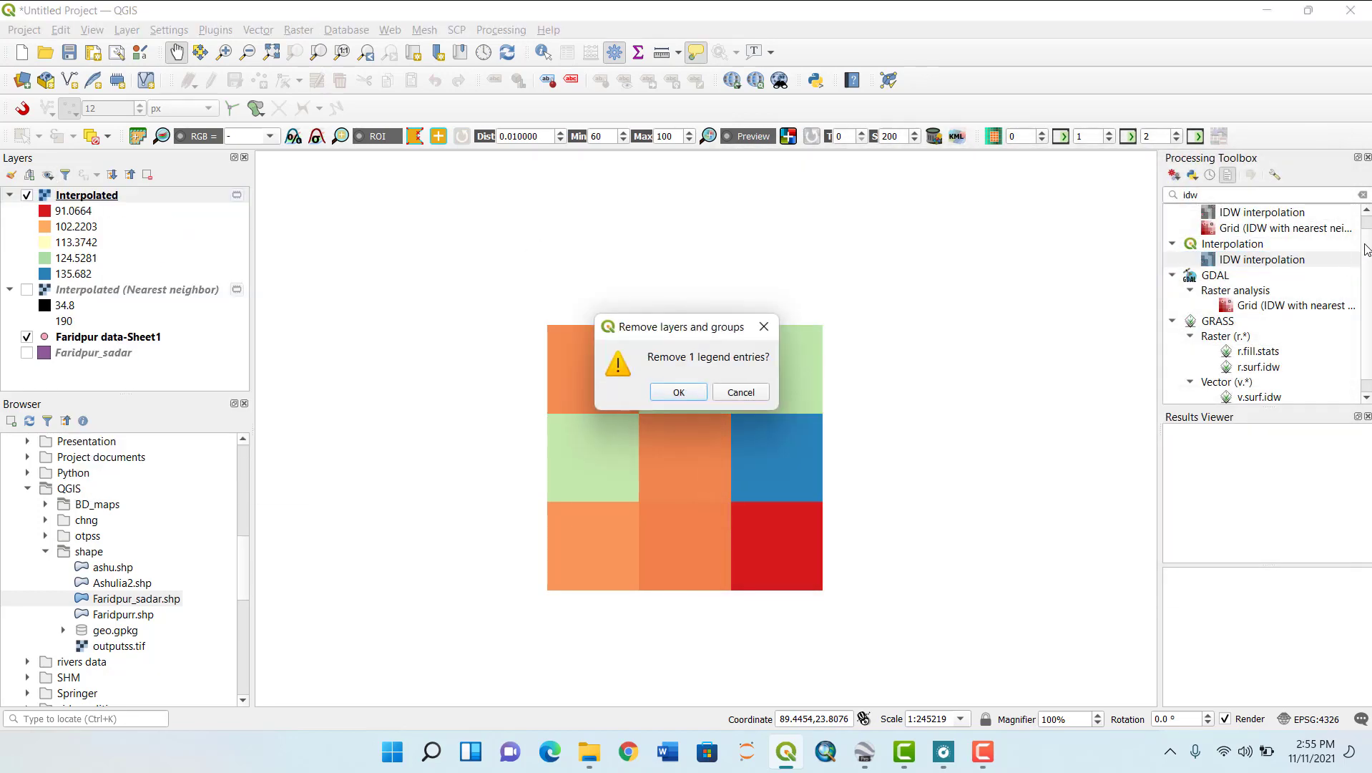
left_click(681, 395)
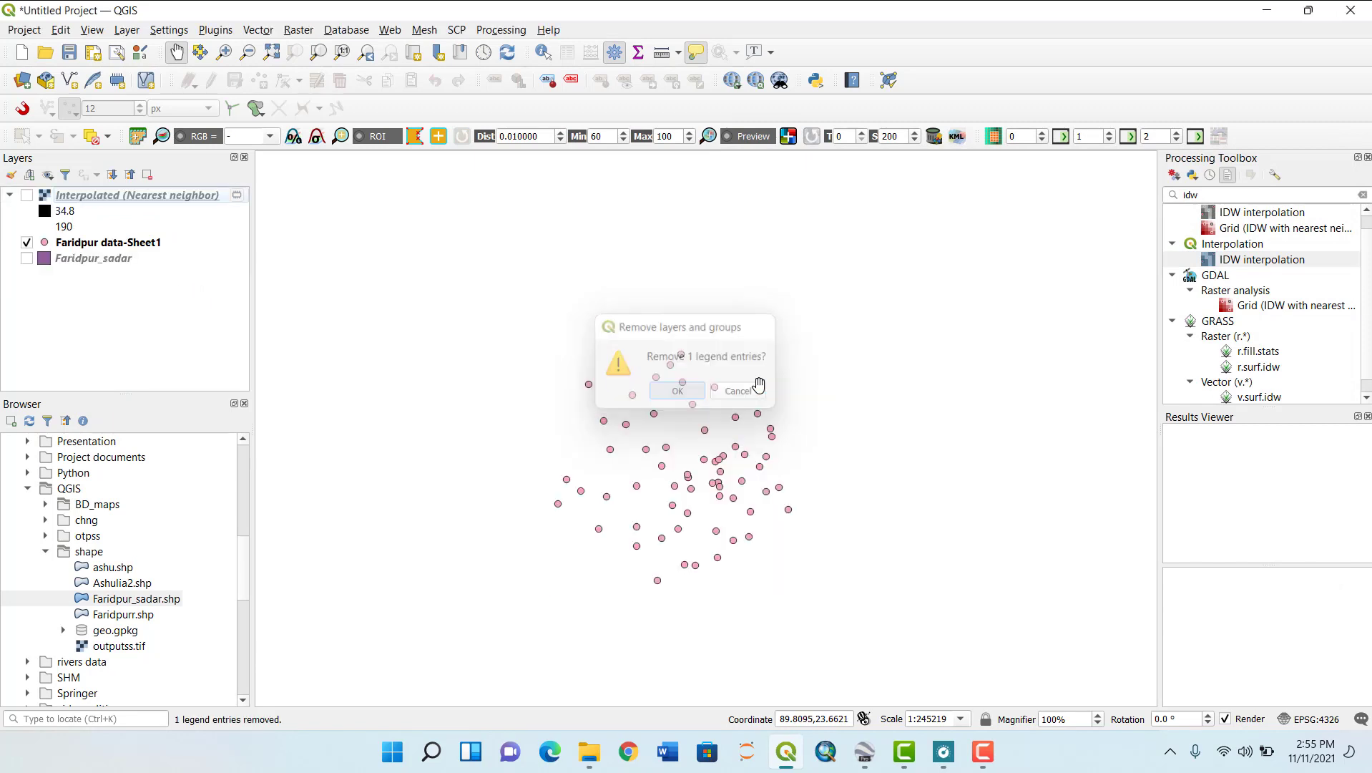
- Open the IDW interpolation tool again and add Faridpur data-Sheet1 with interpolation attribute Ca as input
double_click(1261, 262)
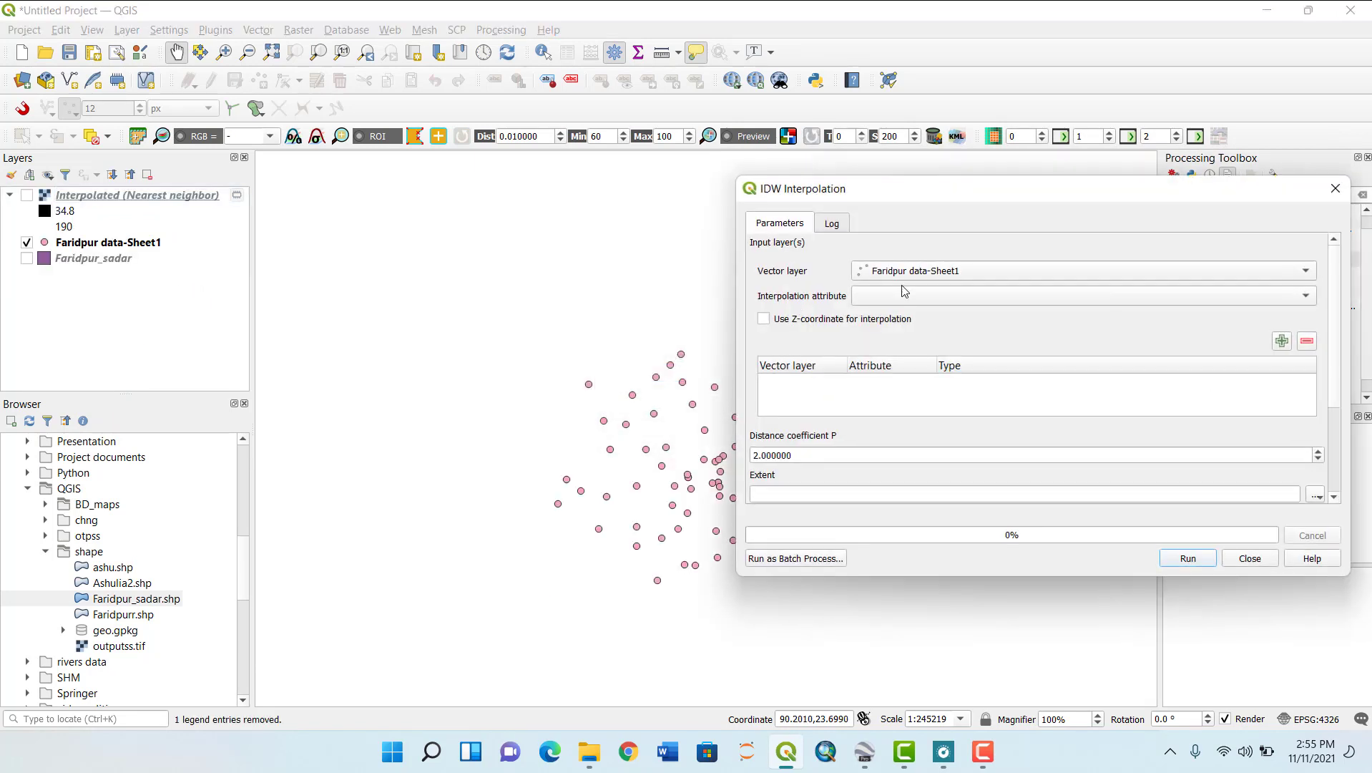
left_click(996, 296)
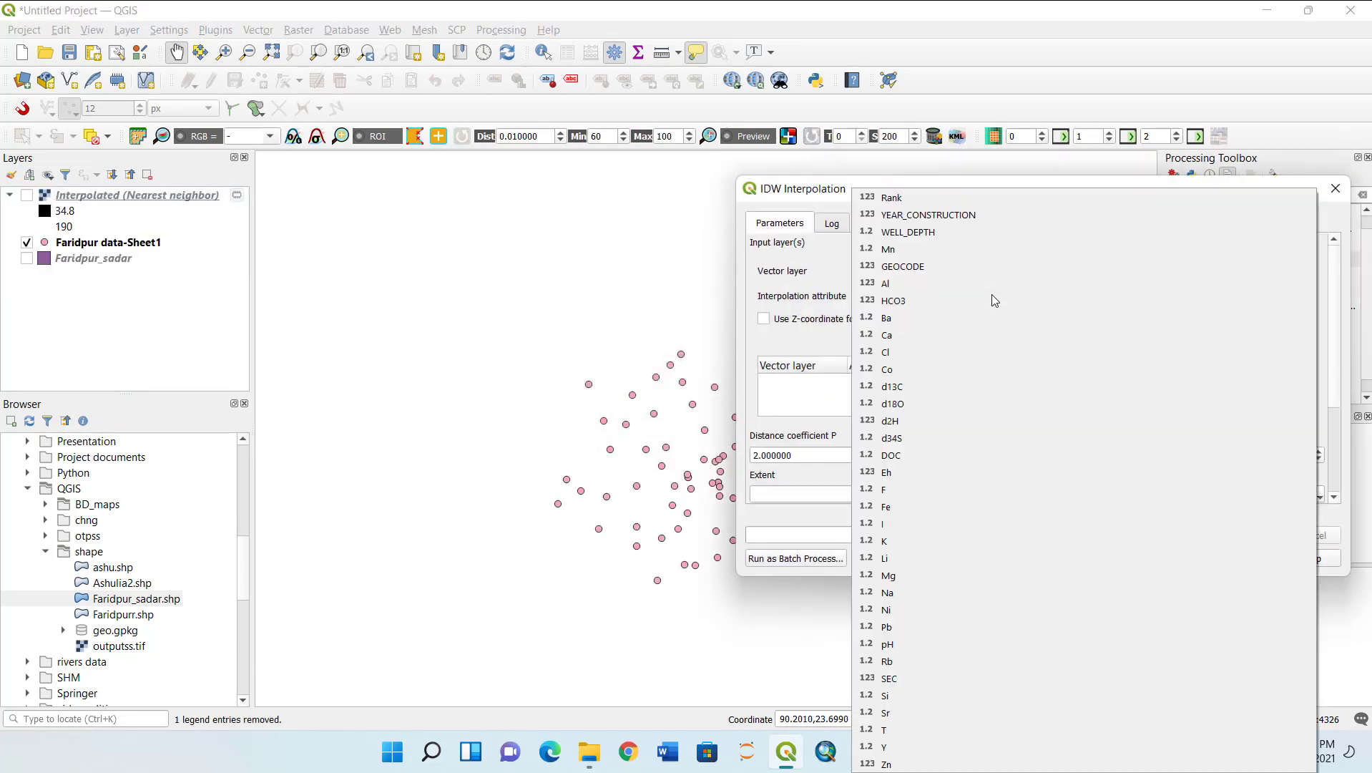
left_click(908, 336)
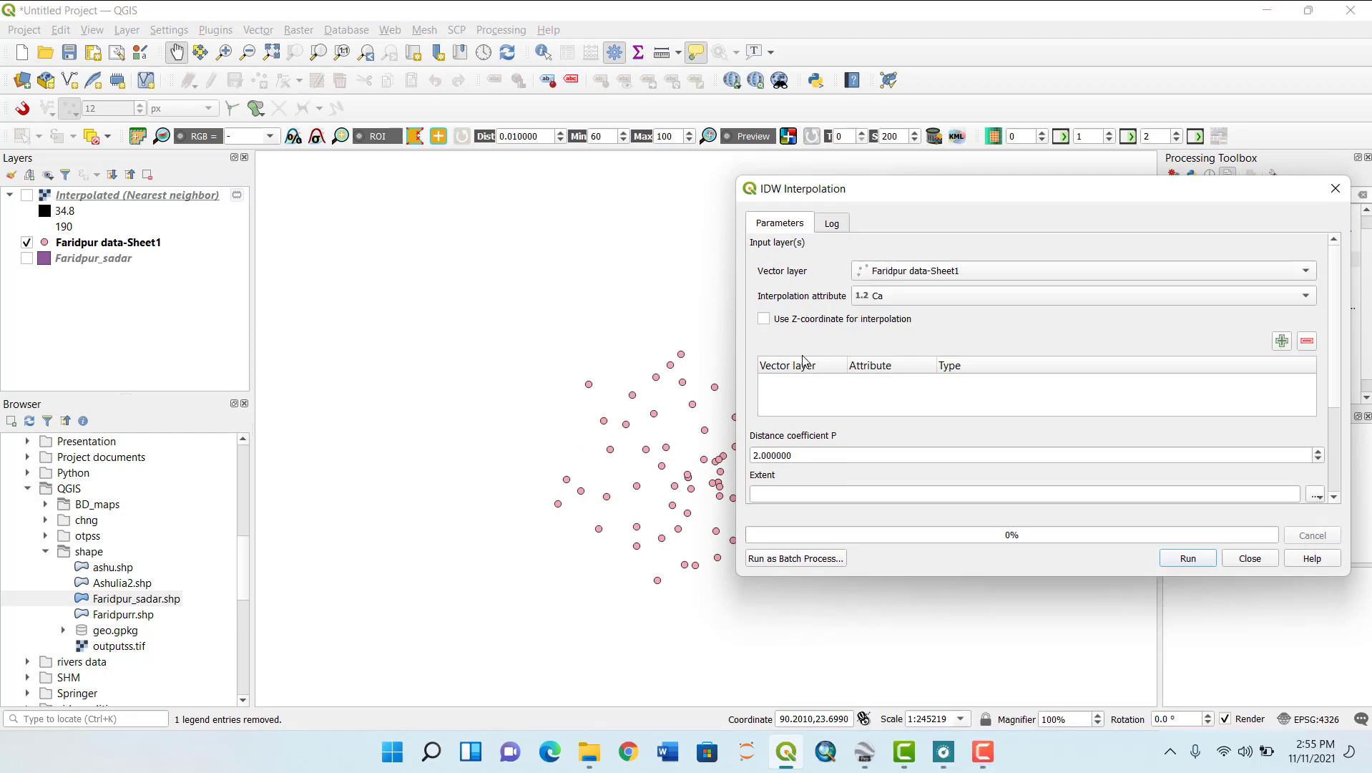
left_click(1281, 342)
- Calculate the extent for the new IDW interpolation from the Faridpur_sadar layer
scroll(1329, 349, "down", 3)
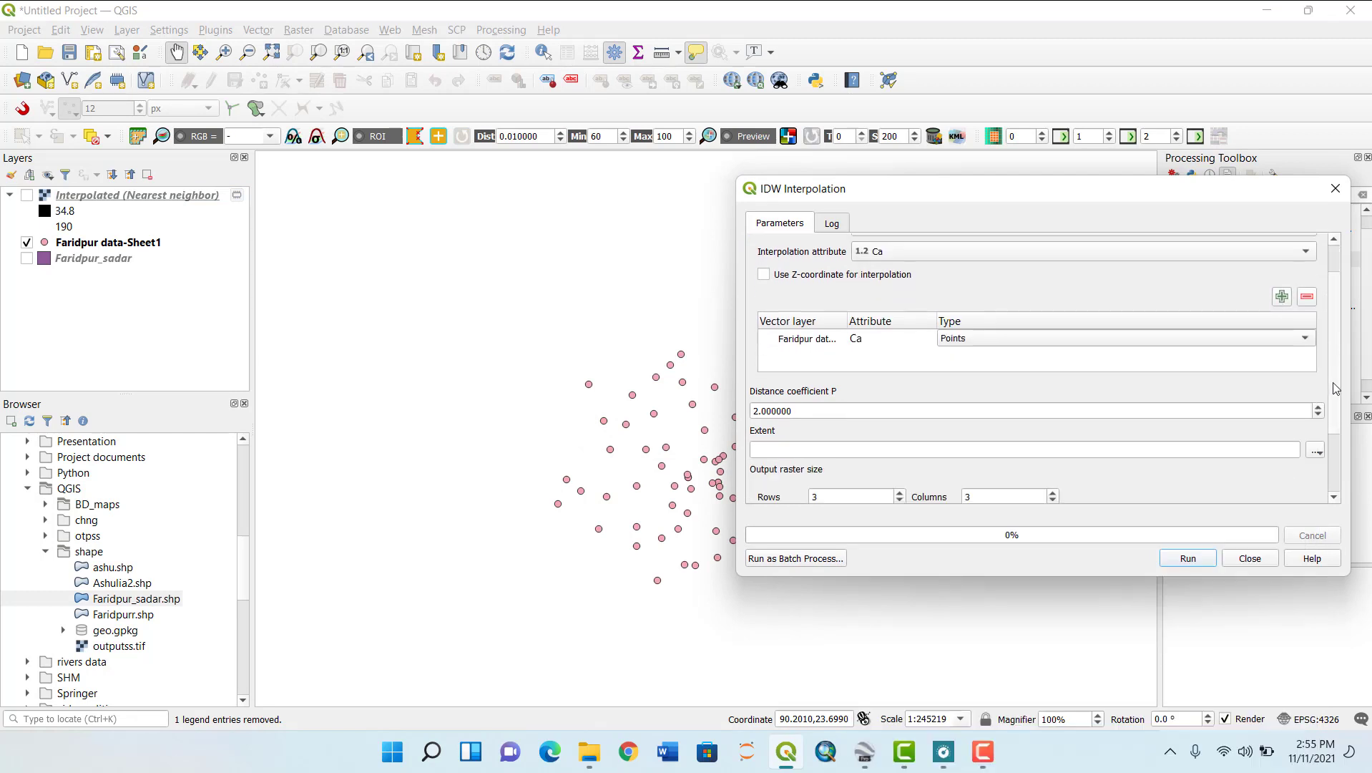
left_click(1317, 355)
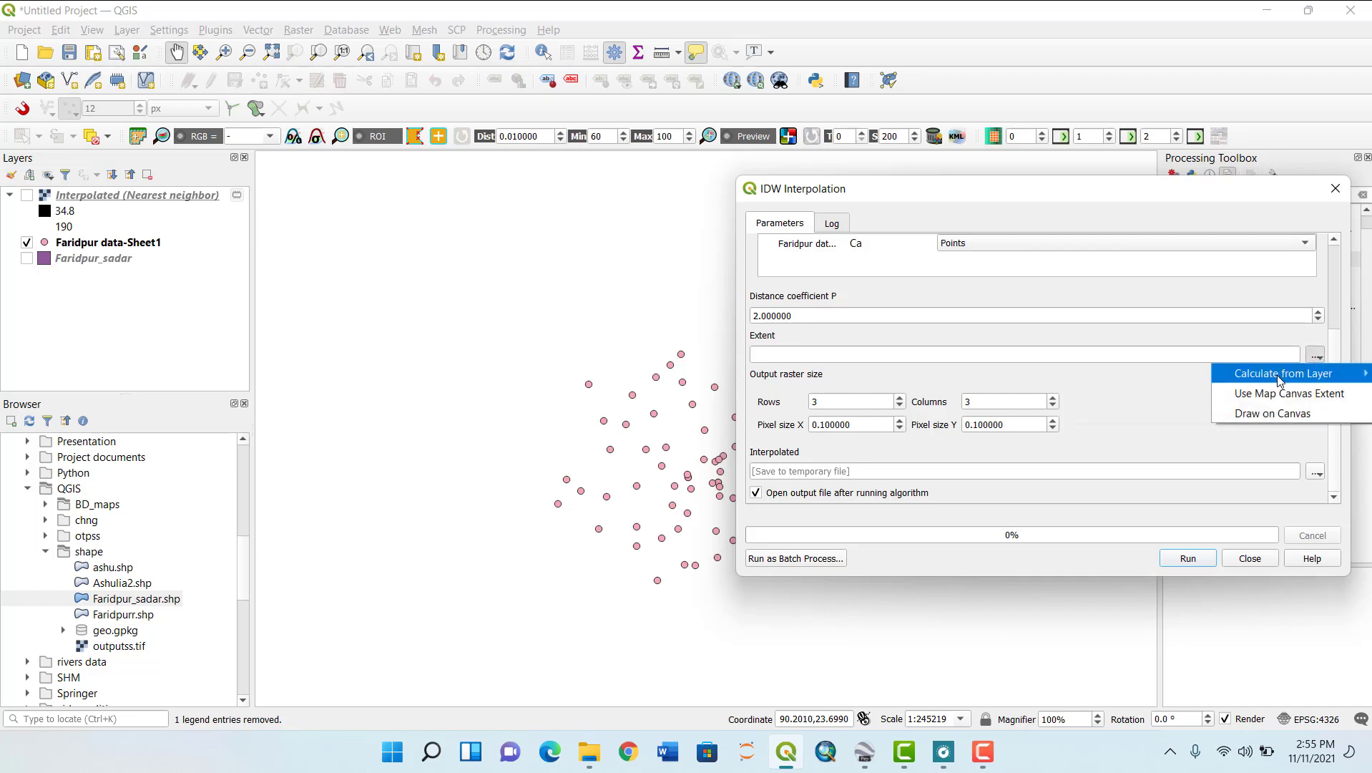
mouse_move(1280, 373)
left_click(1094, 395)
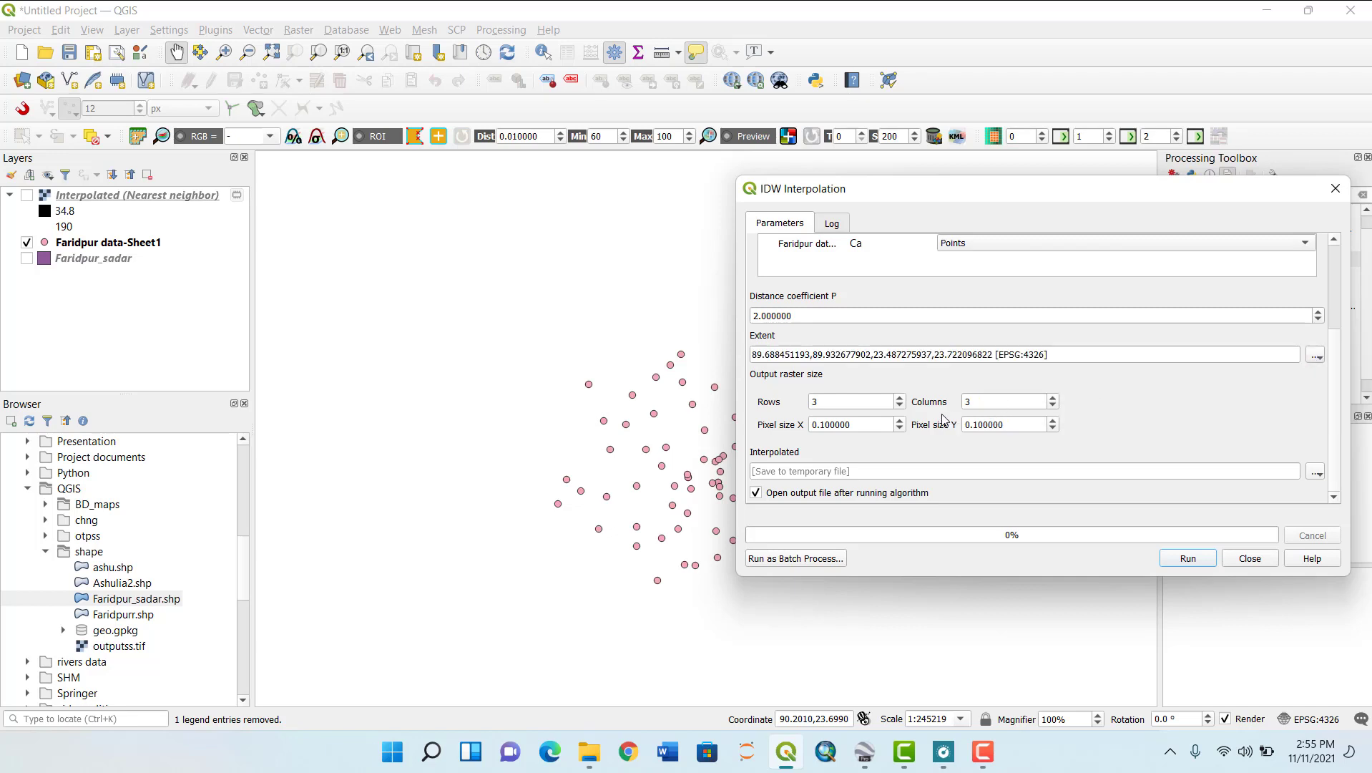
- Set the output raster size to 150 rows, run the IDW interpolation to a temporary file, and close the tool
left_click(852, 400)
type("150")
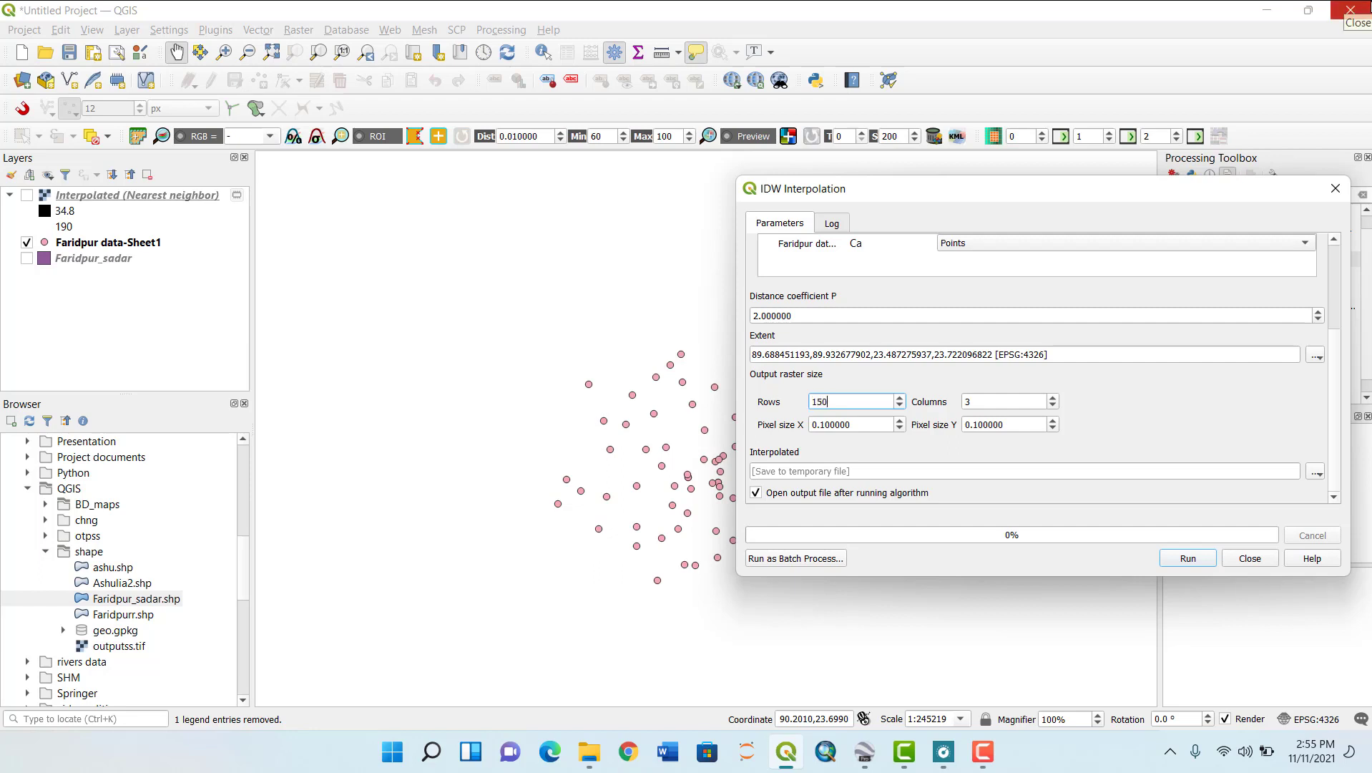
left_click(1125, 413)
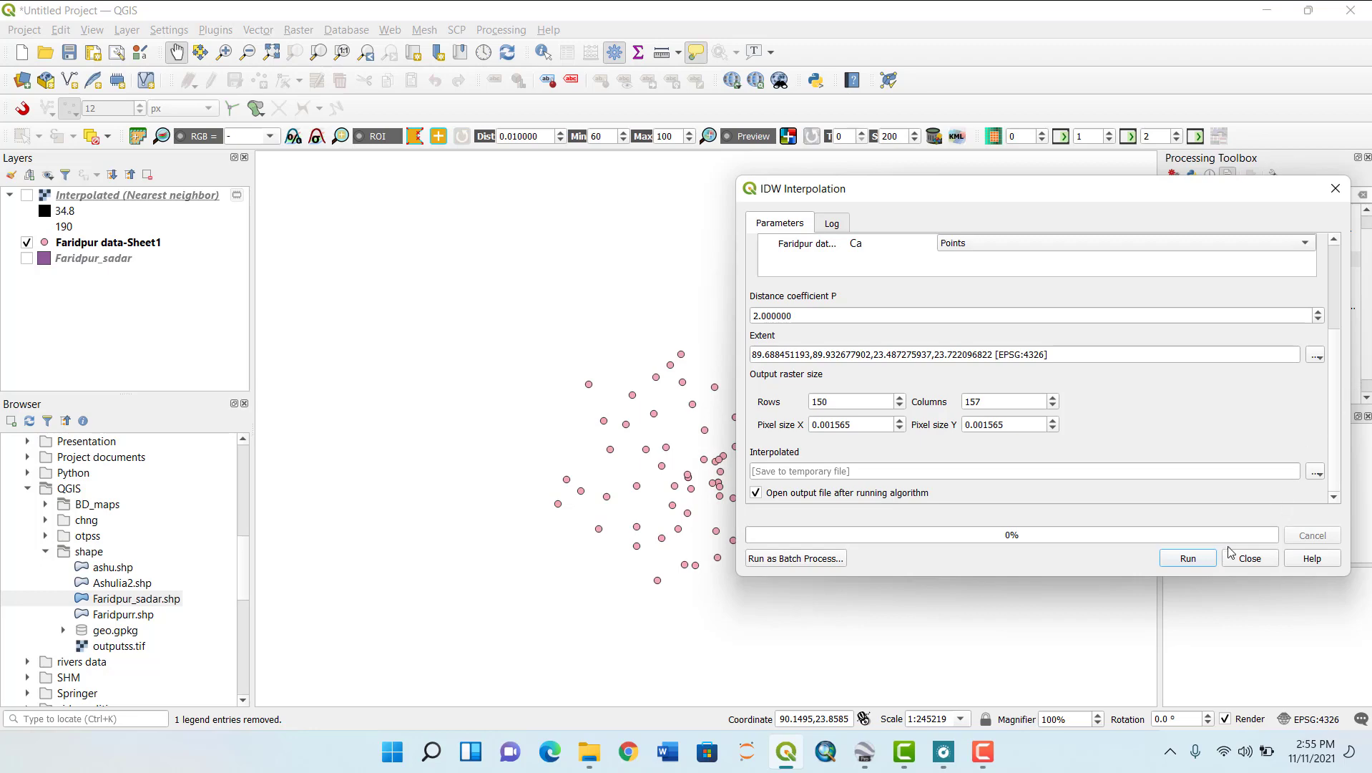
left_click(1192, 561)
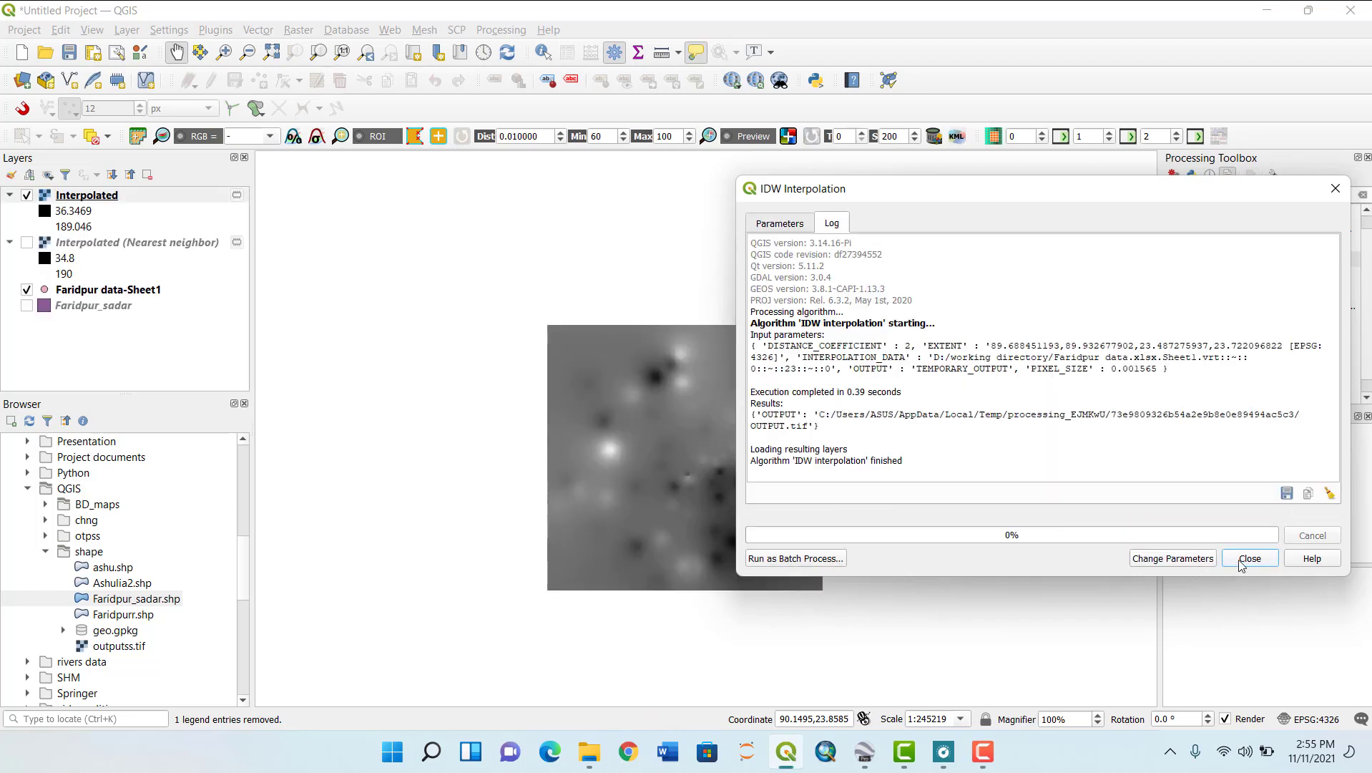
left_click(1250, 559)
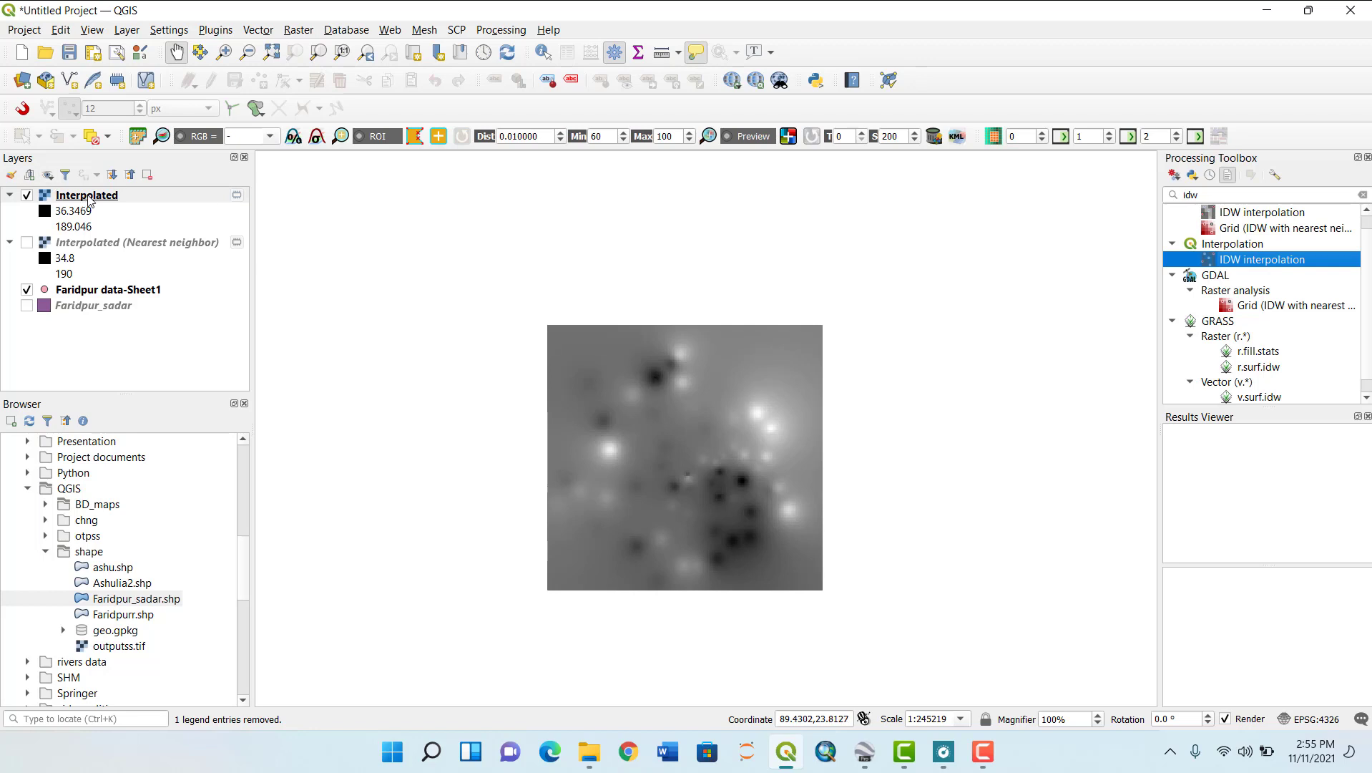
- Render the new Interpolated raster as Singleband pseudocolor with the red-to-blue Spectral color ramp and apply it
right_click(64, 194)
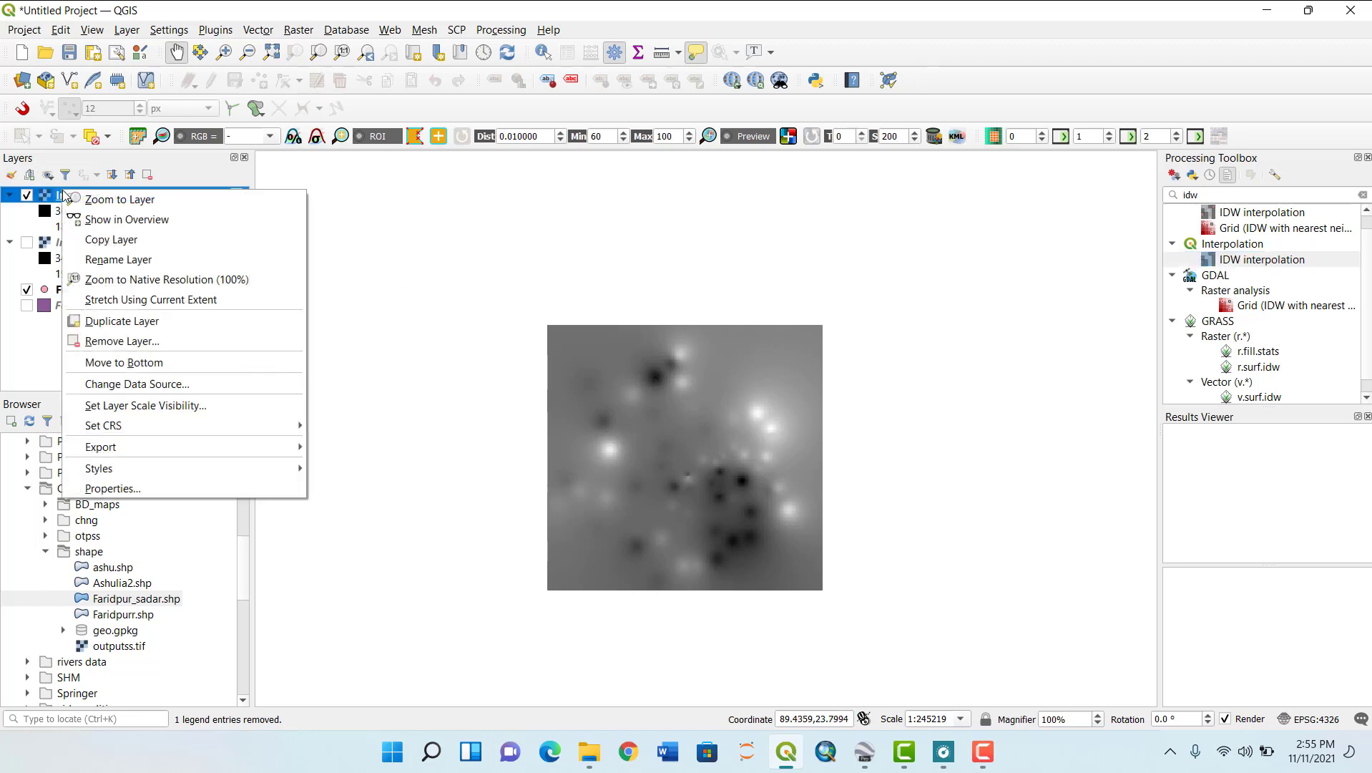
left_click(112, 488)
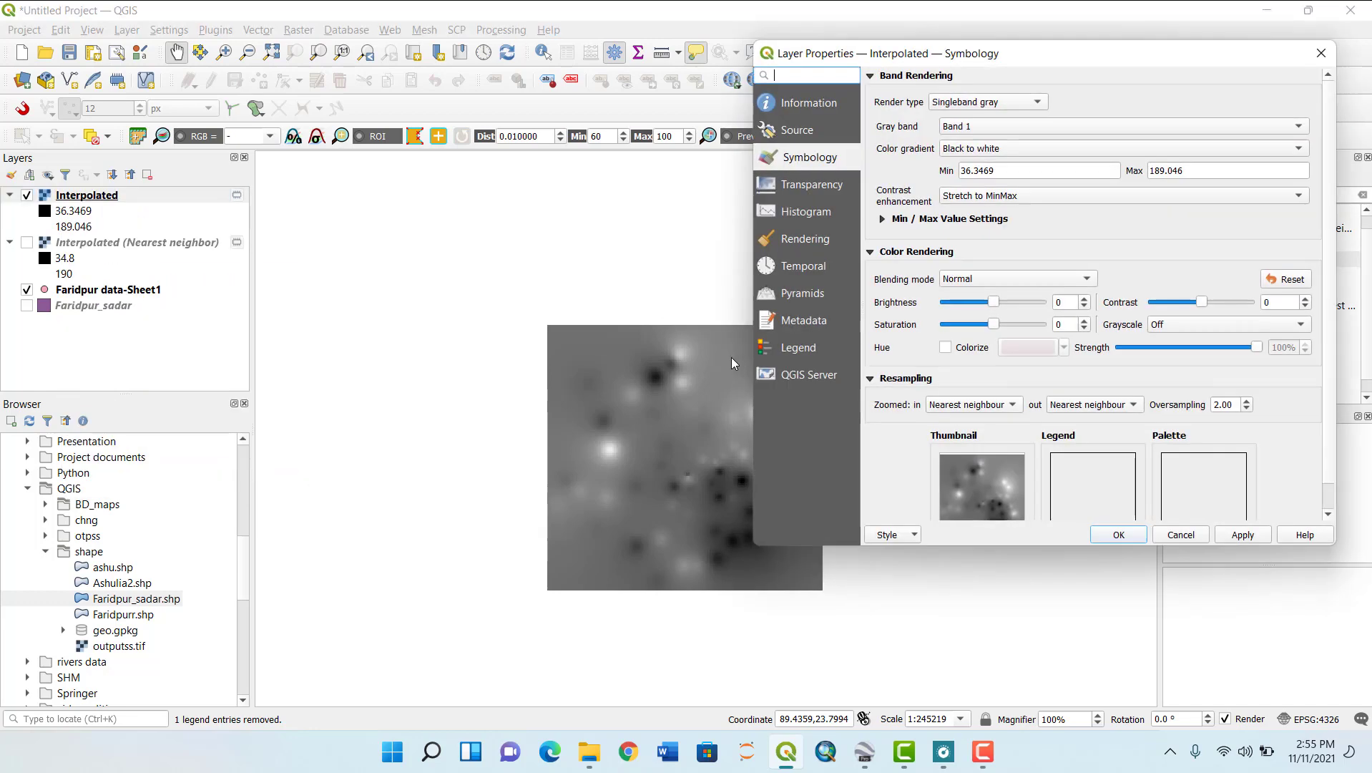
left_click(973, 103)
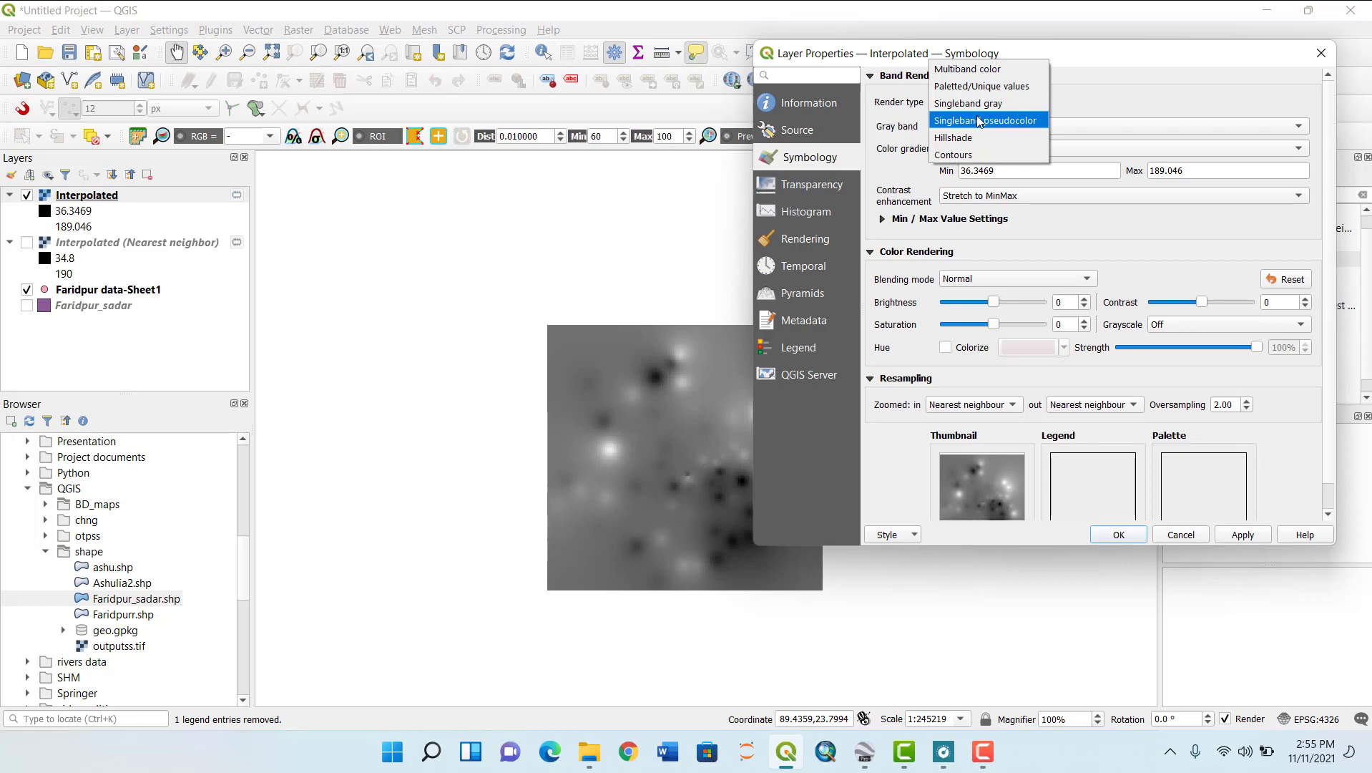
left_click(980, 120)
left_click(1226, 220)
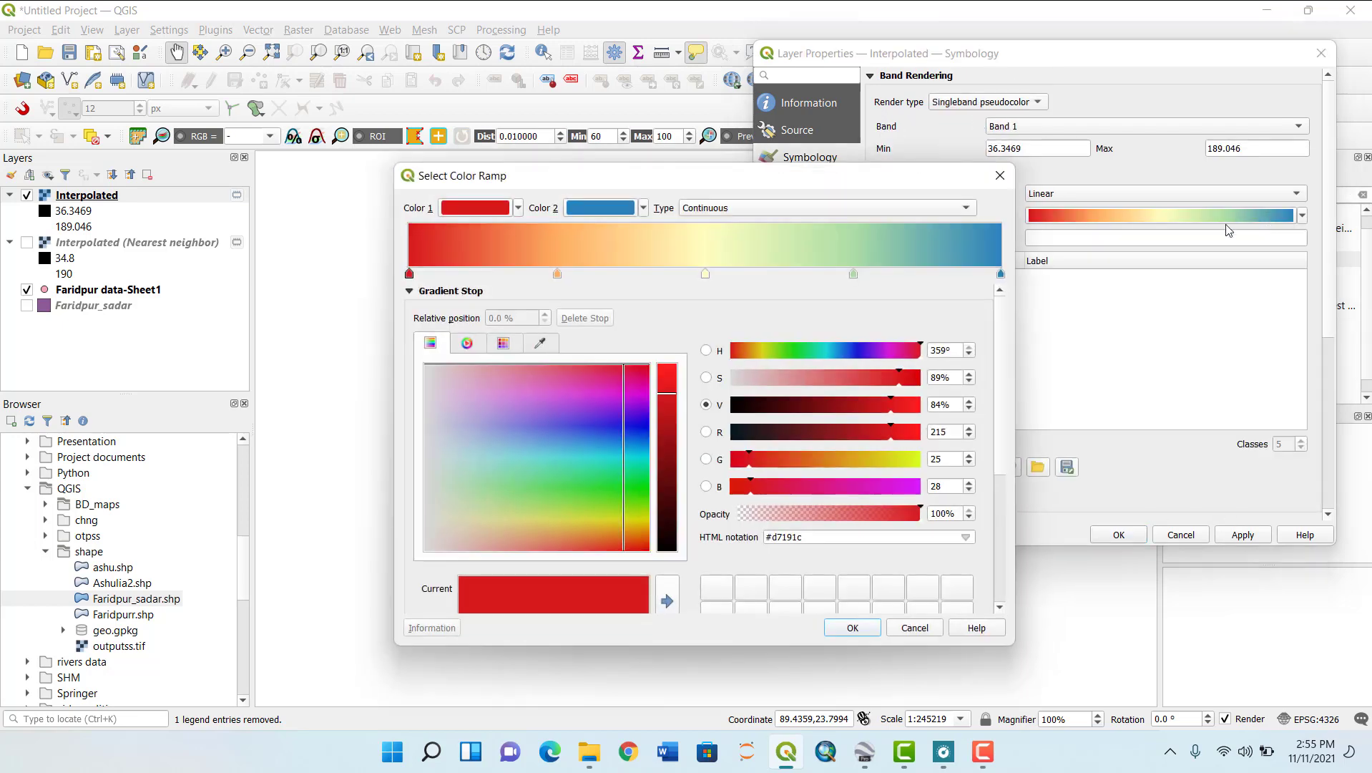
left_click(1000, 176)
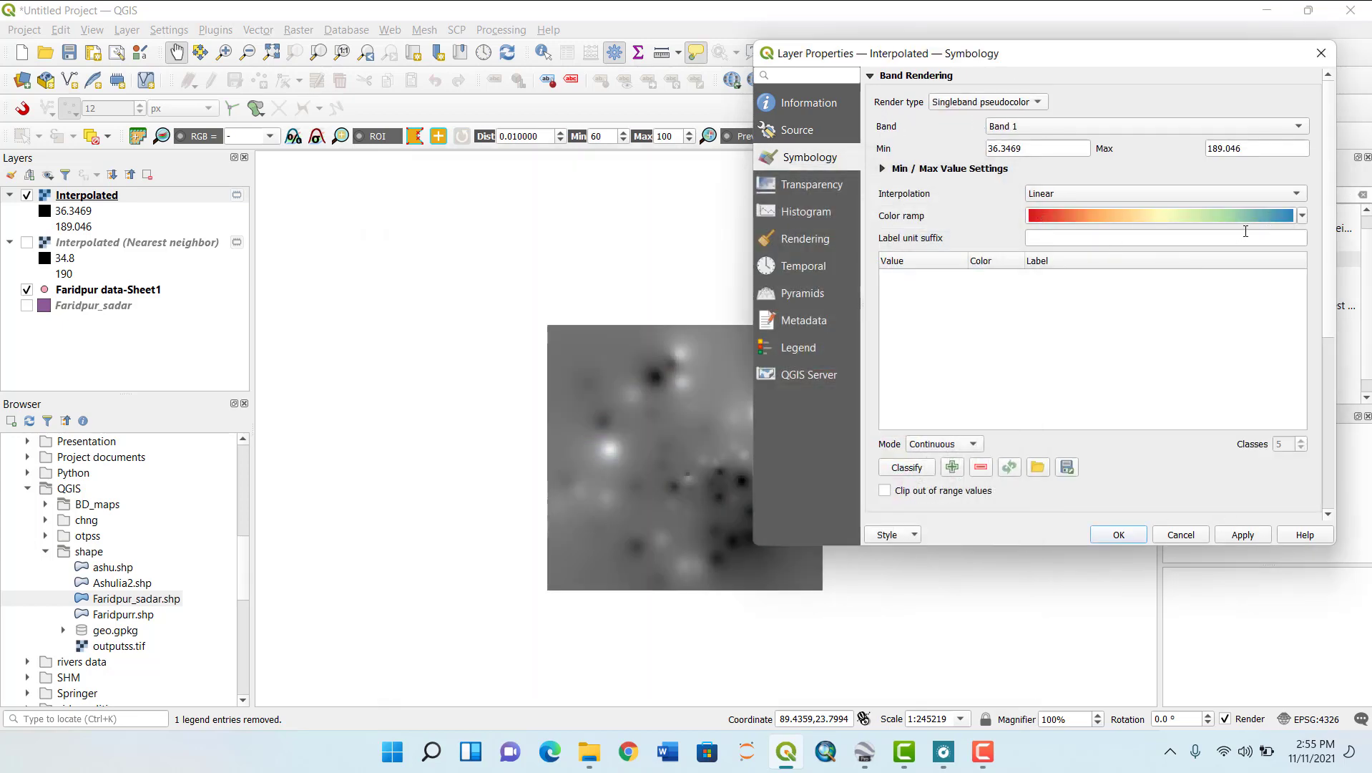
left_click(1170, 219)
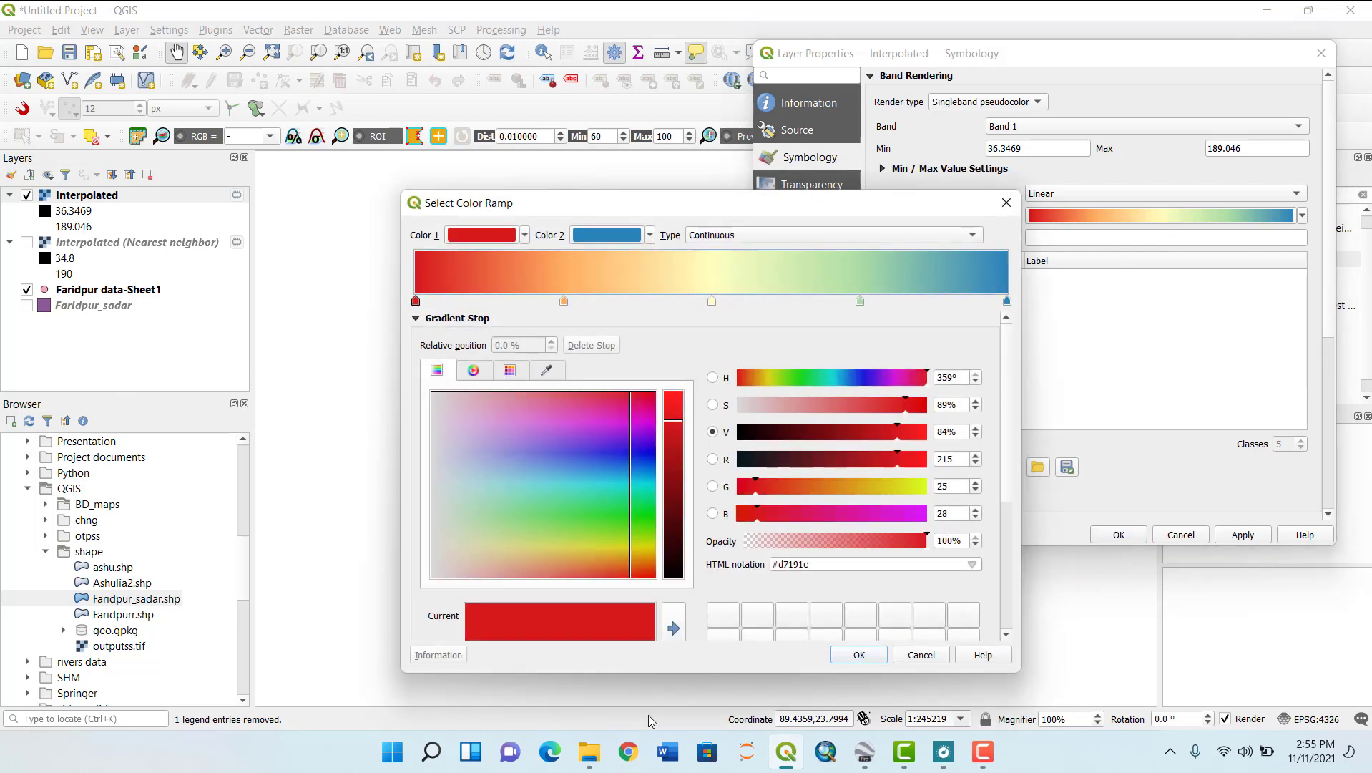
left_click(858, 654)
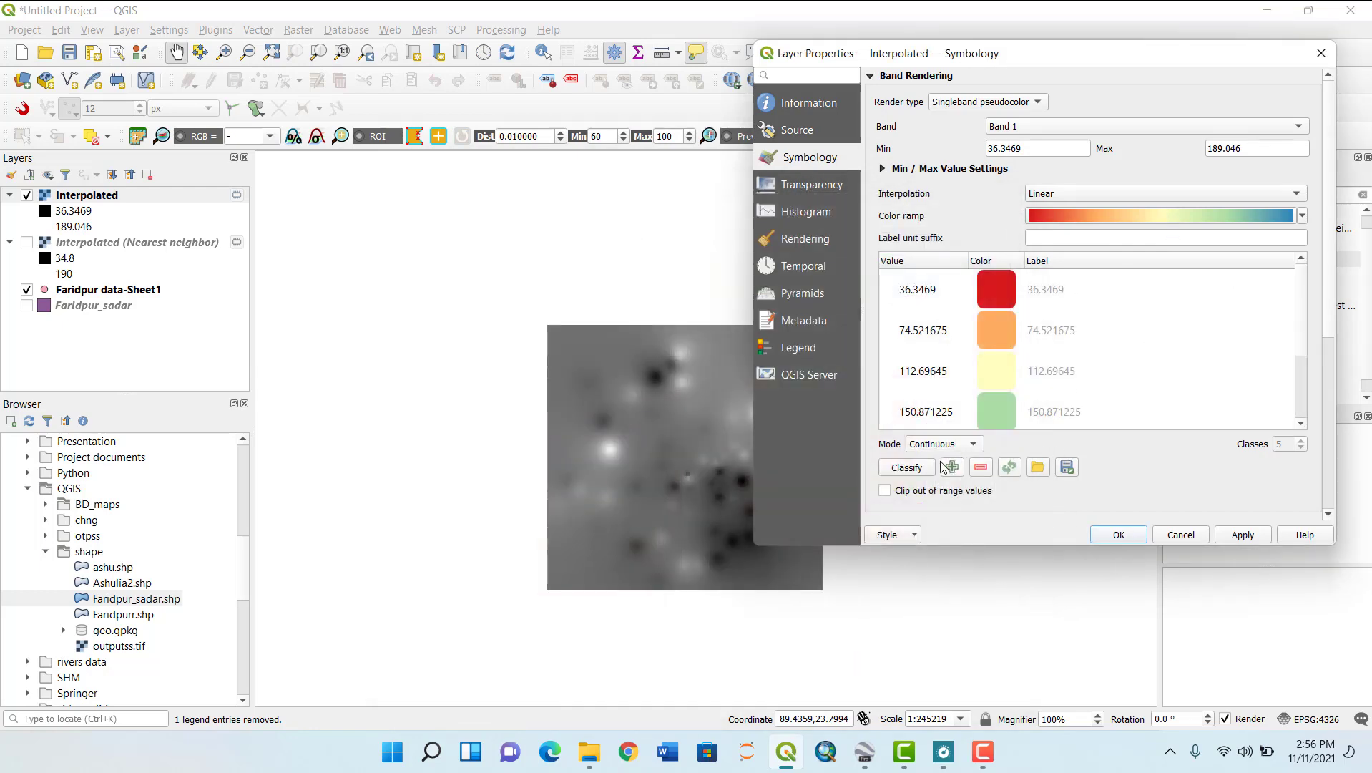
left_click(1243, 534)
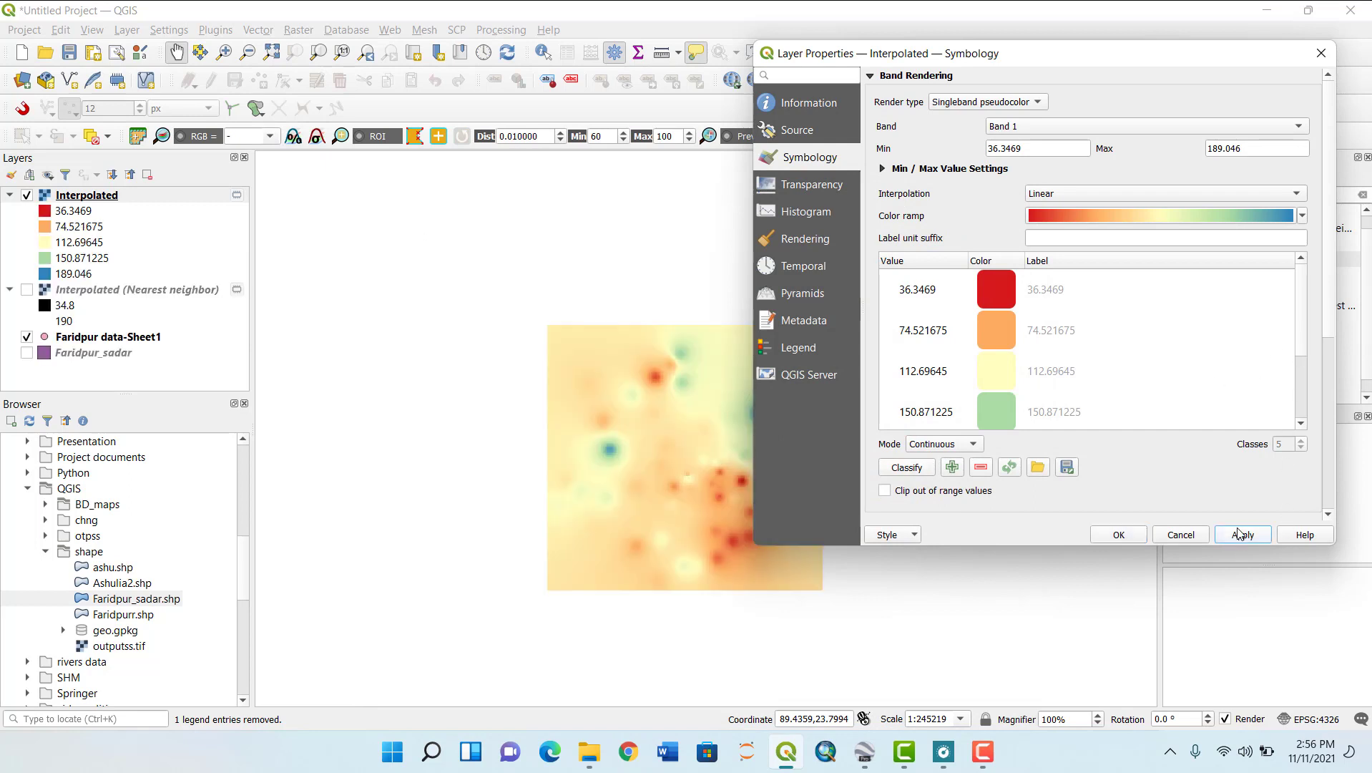
- Change the Interpolated raster's color interpolation to Discrete and apply it
left_click_drag(1174, 54, 1346, 149)
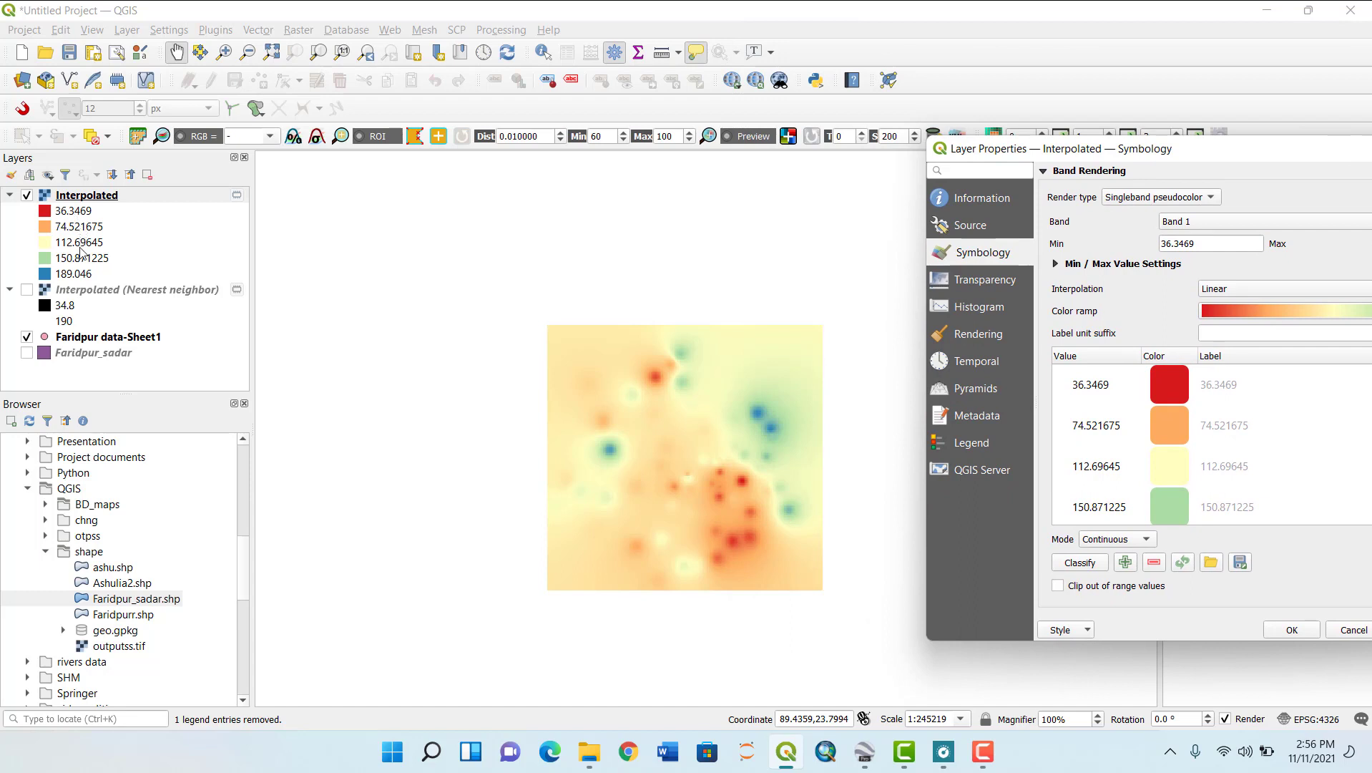
left_click_drag(1264, 148, 1151, 50)
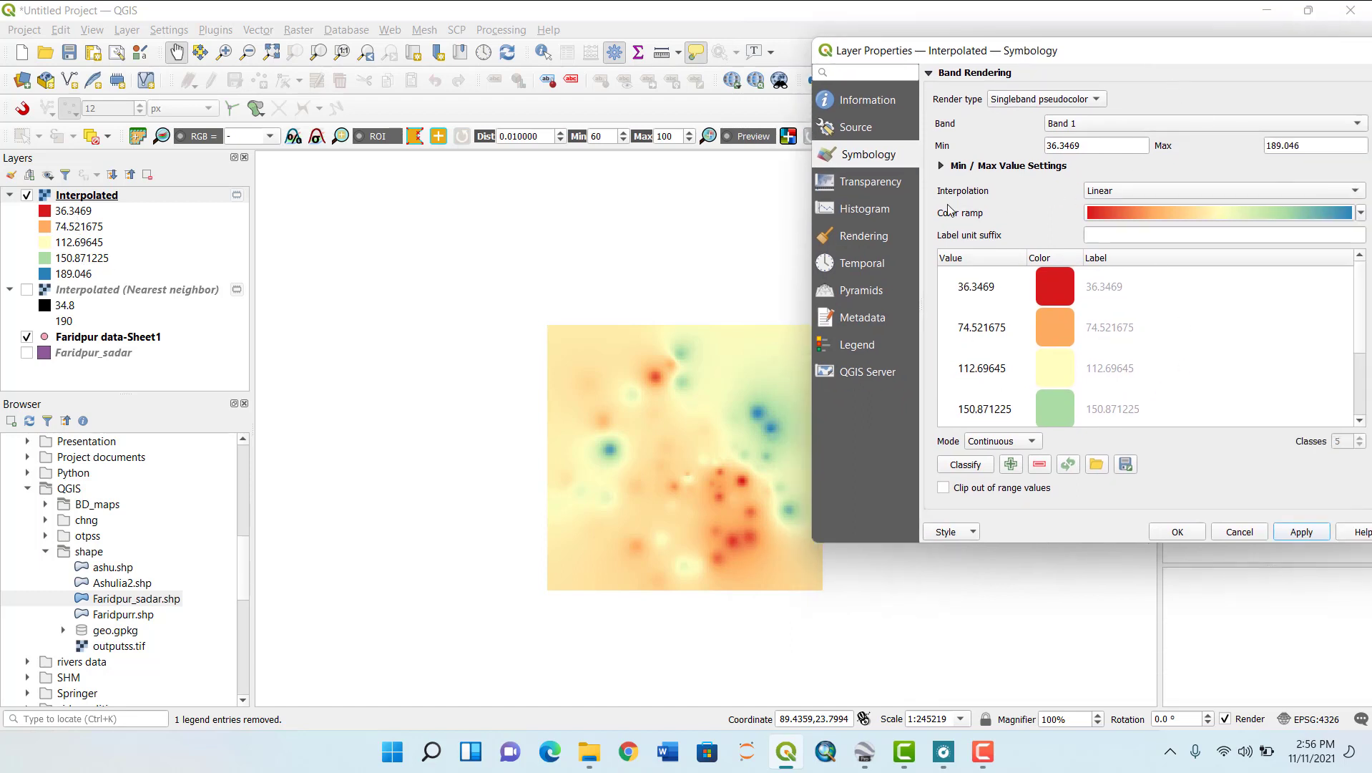
left_click(1202, 198)
left_click(1141, 179)
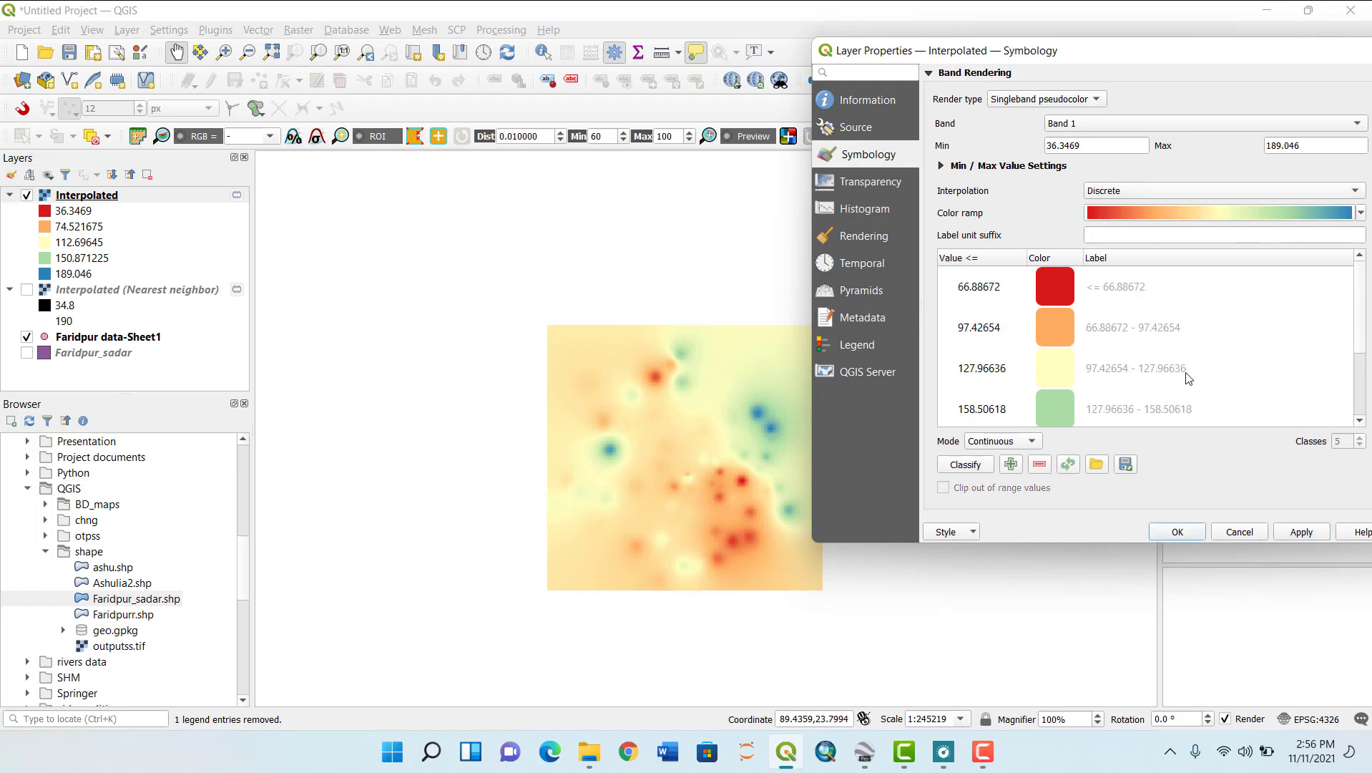
left_click(1301, 532)
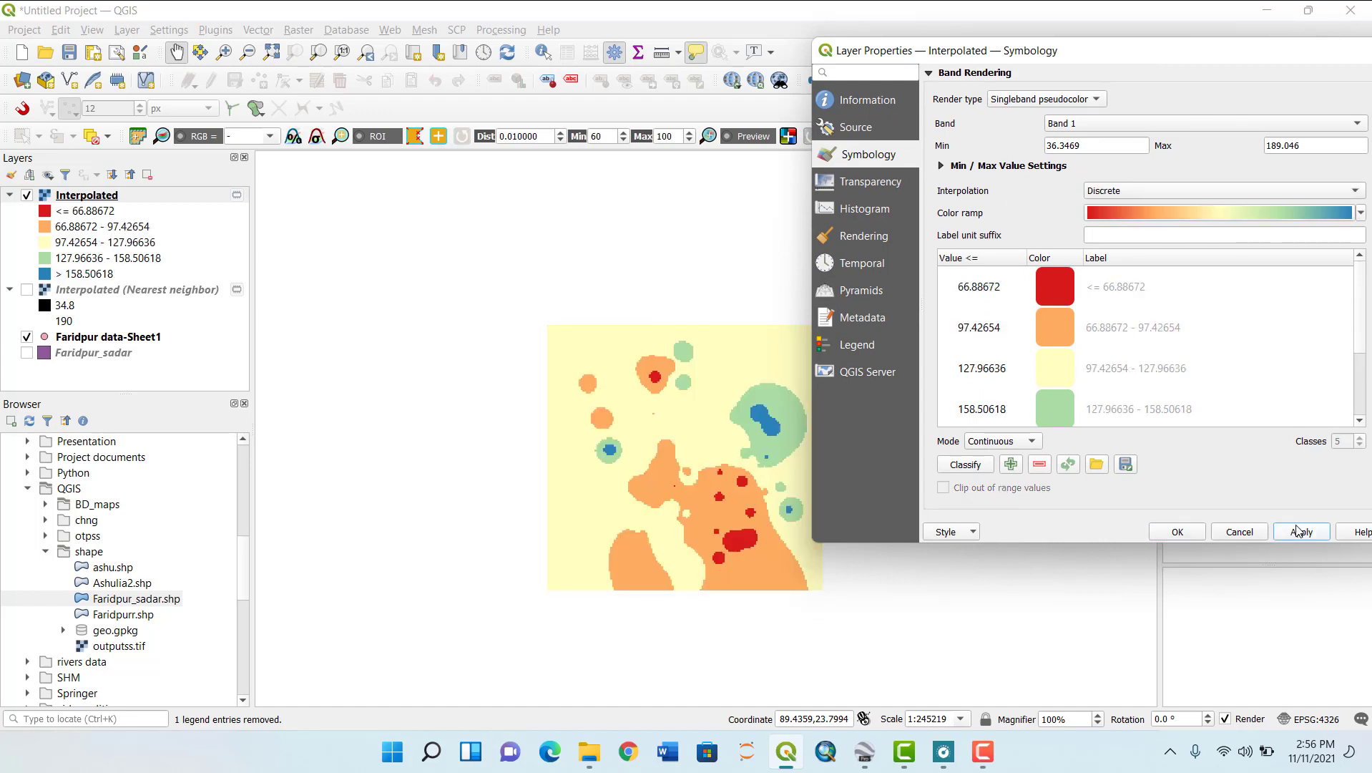
- Accept the layer properties and examine the discrete color zones of the Interpolated raster on the map
left_click(1177, 531)
scroll(668, 483, "up", 2)
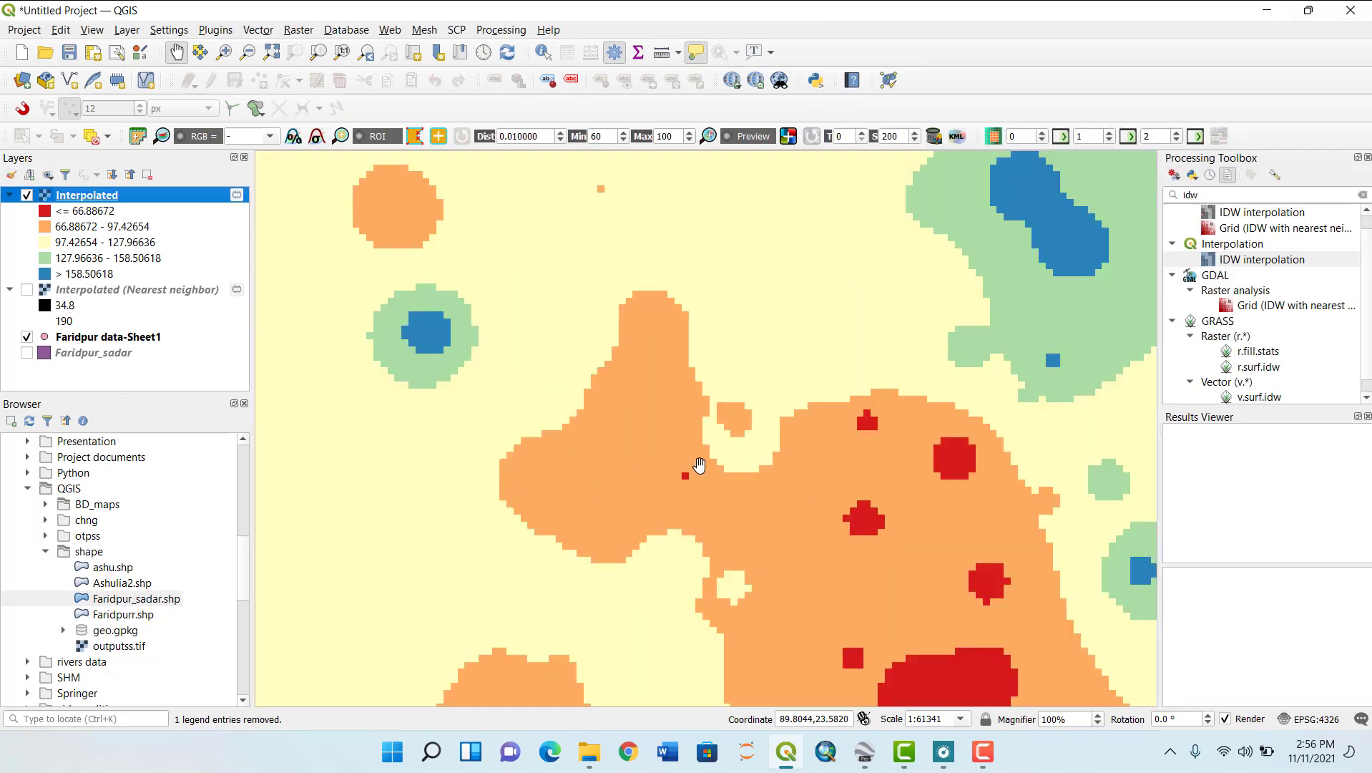
scroll(700, 465, "down", 1)
scroll(765, 407, "up", 2)
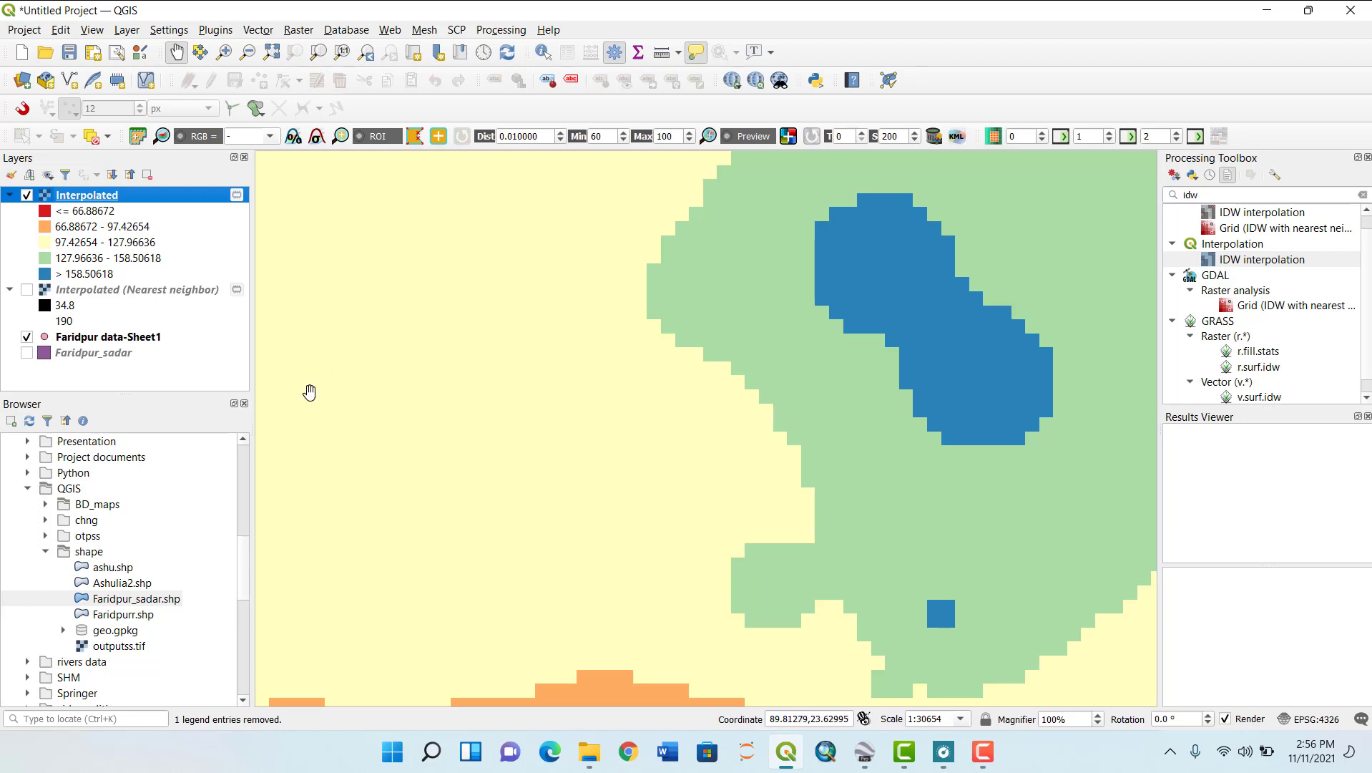
scroll(472, 340, "down", 1)
scroll(515, 343, "down", 1)
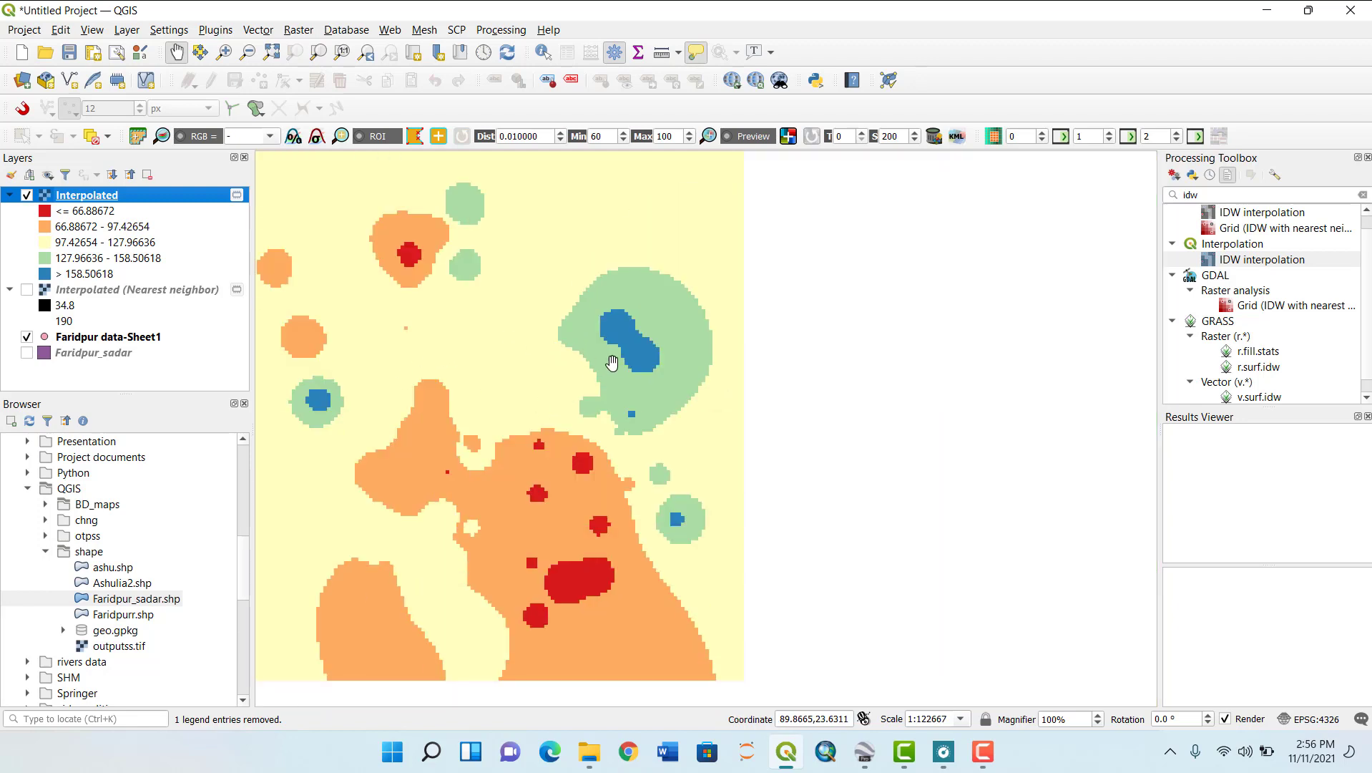
left_click_drag(612, 361, 780, 351)
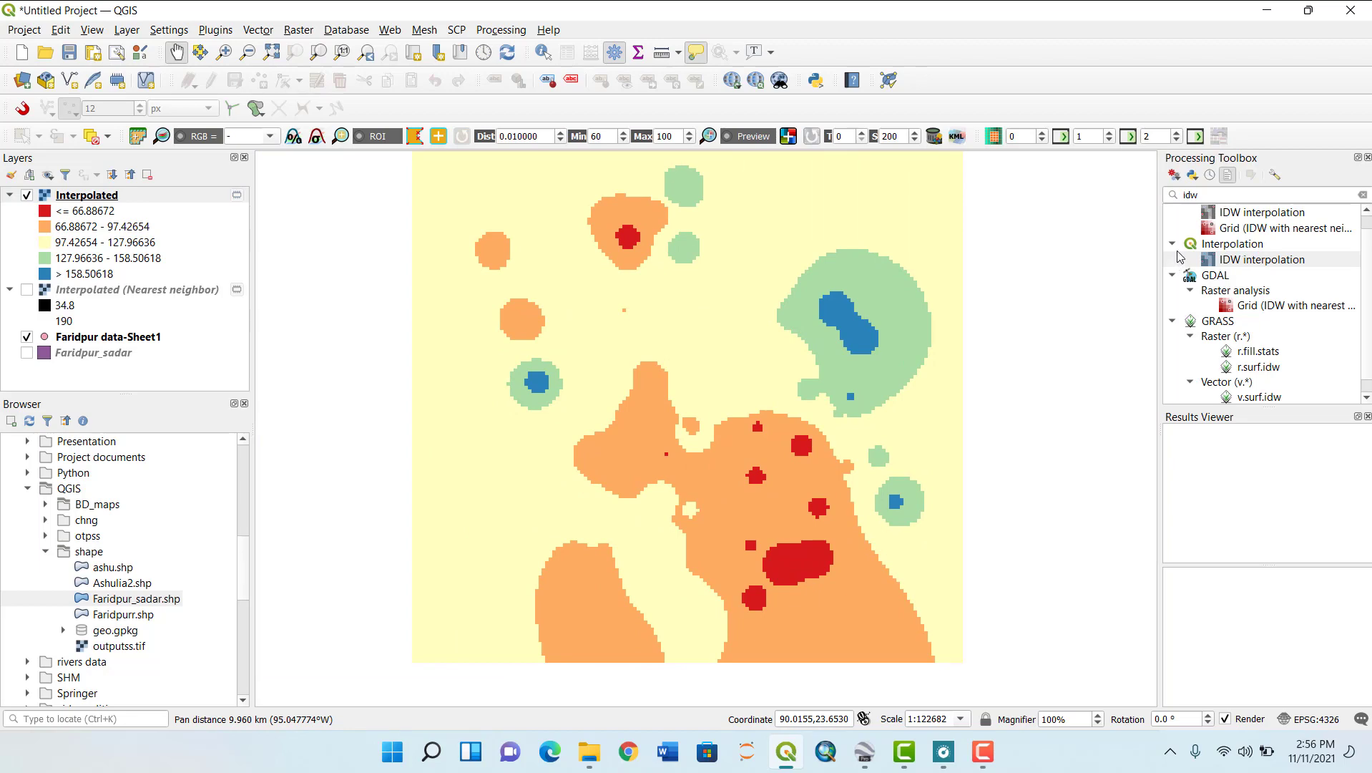
- Reclassify the Interpolated raster's symbology in Quantile mode with 10 classes and apply it
double_click(76, 202)
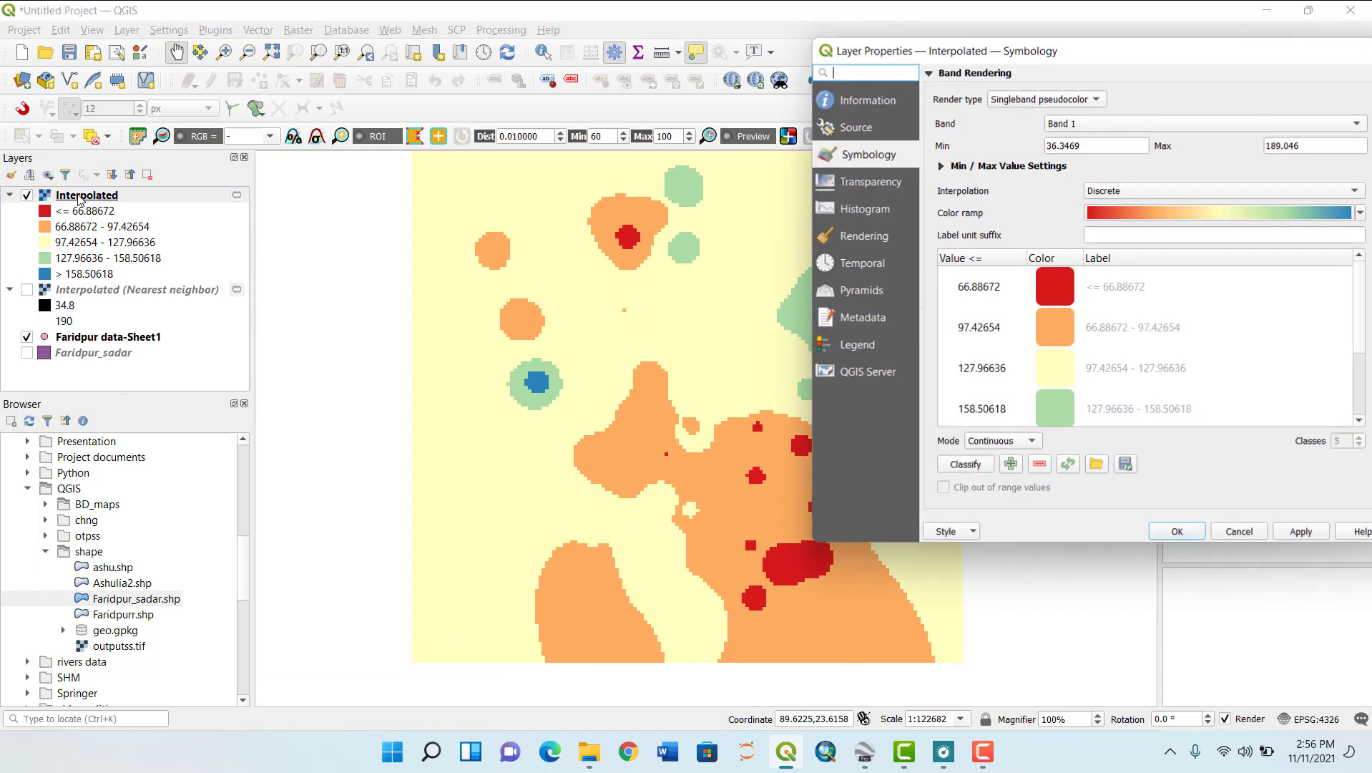
scroll(1208, 352, "down", 1)
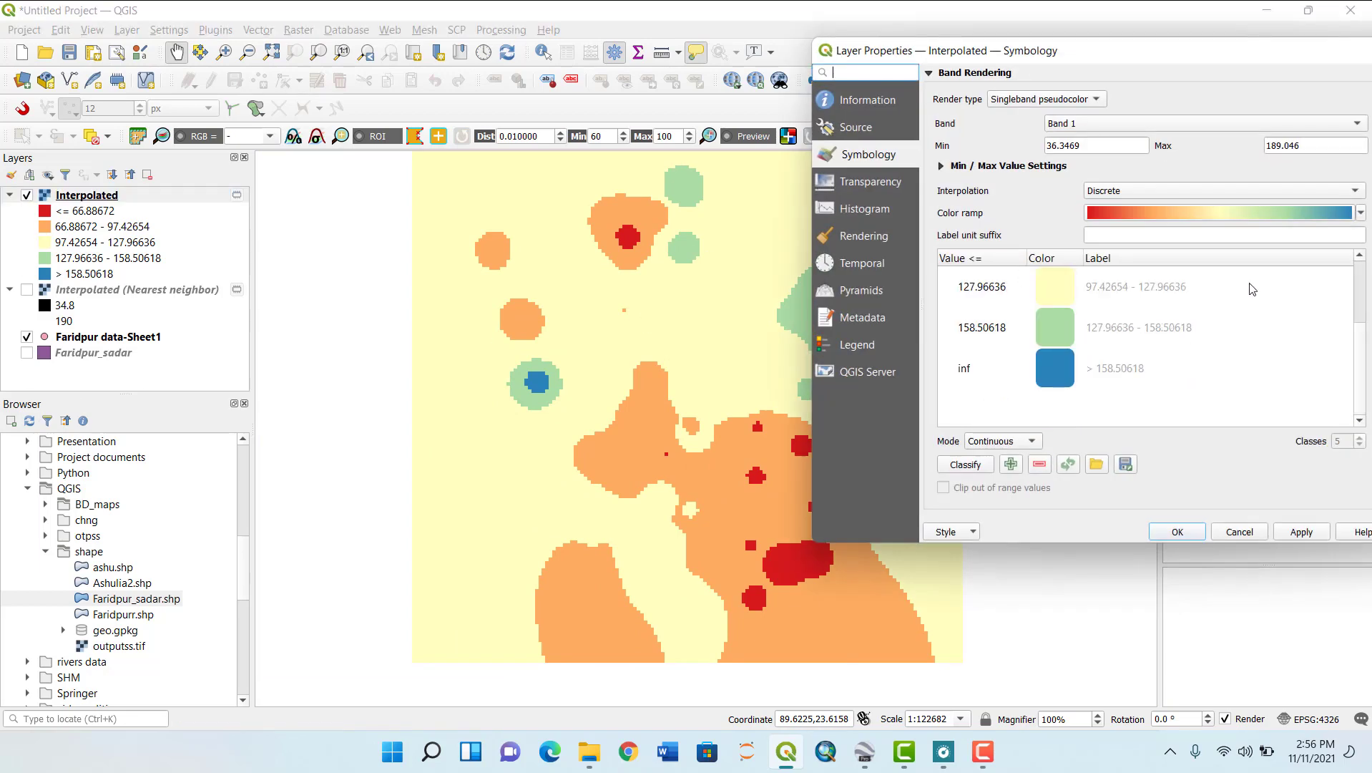
left_click_drag(1246, 50, 1092, 89)
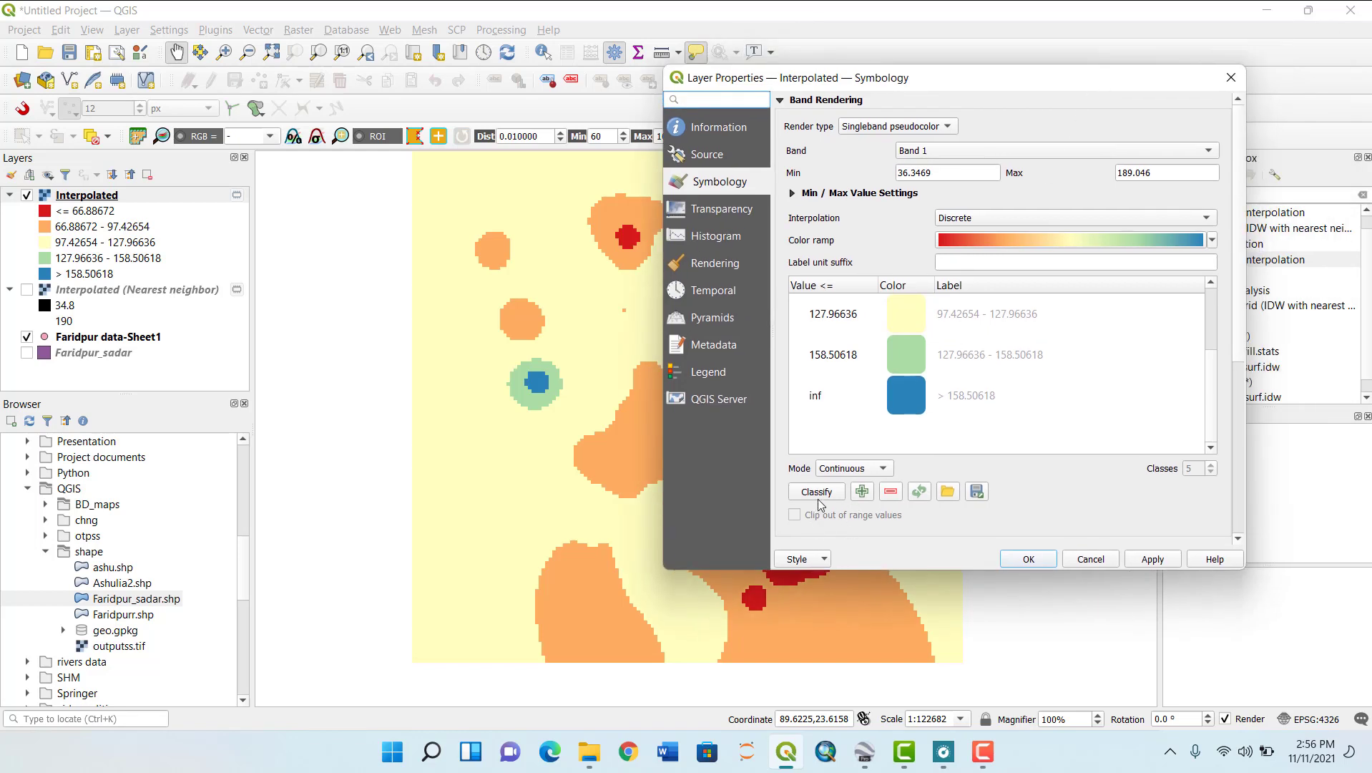
left_click(843, 470)
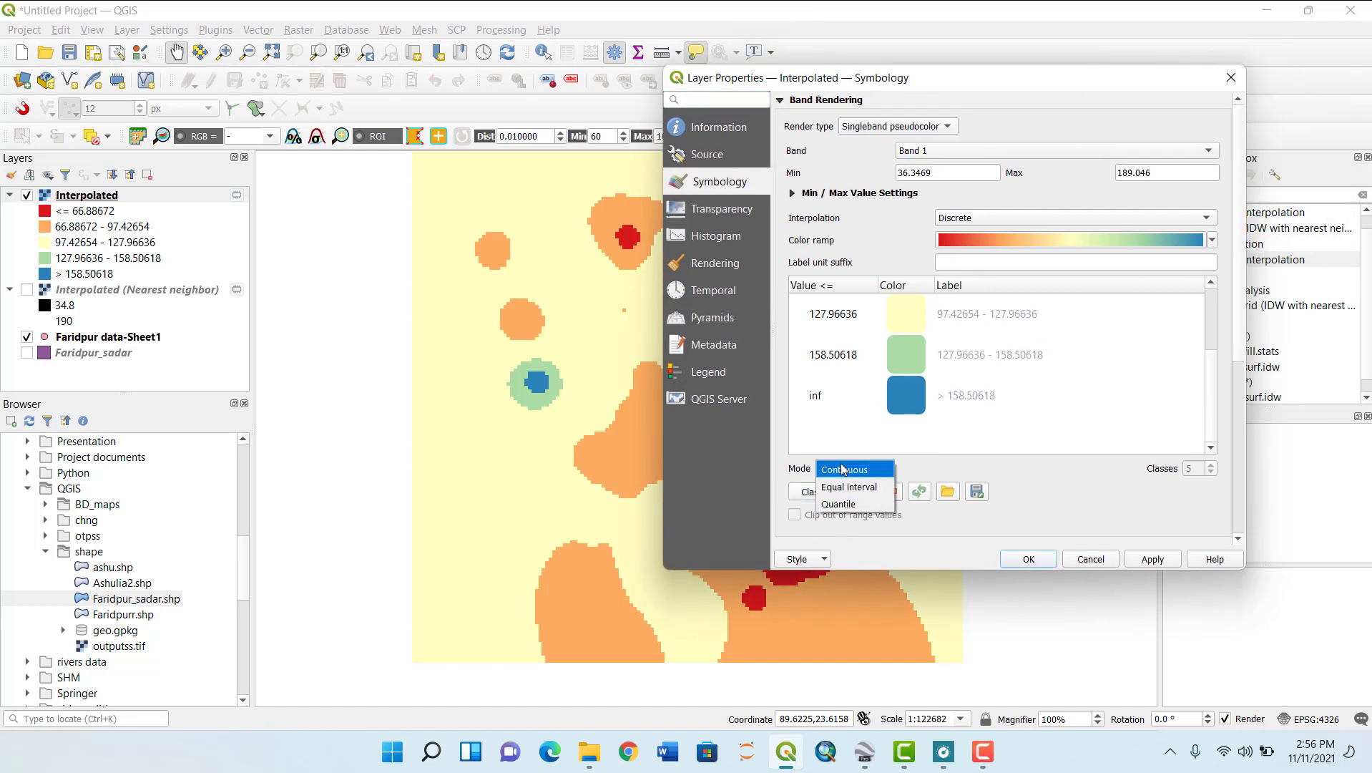
left_click(849, 505)
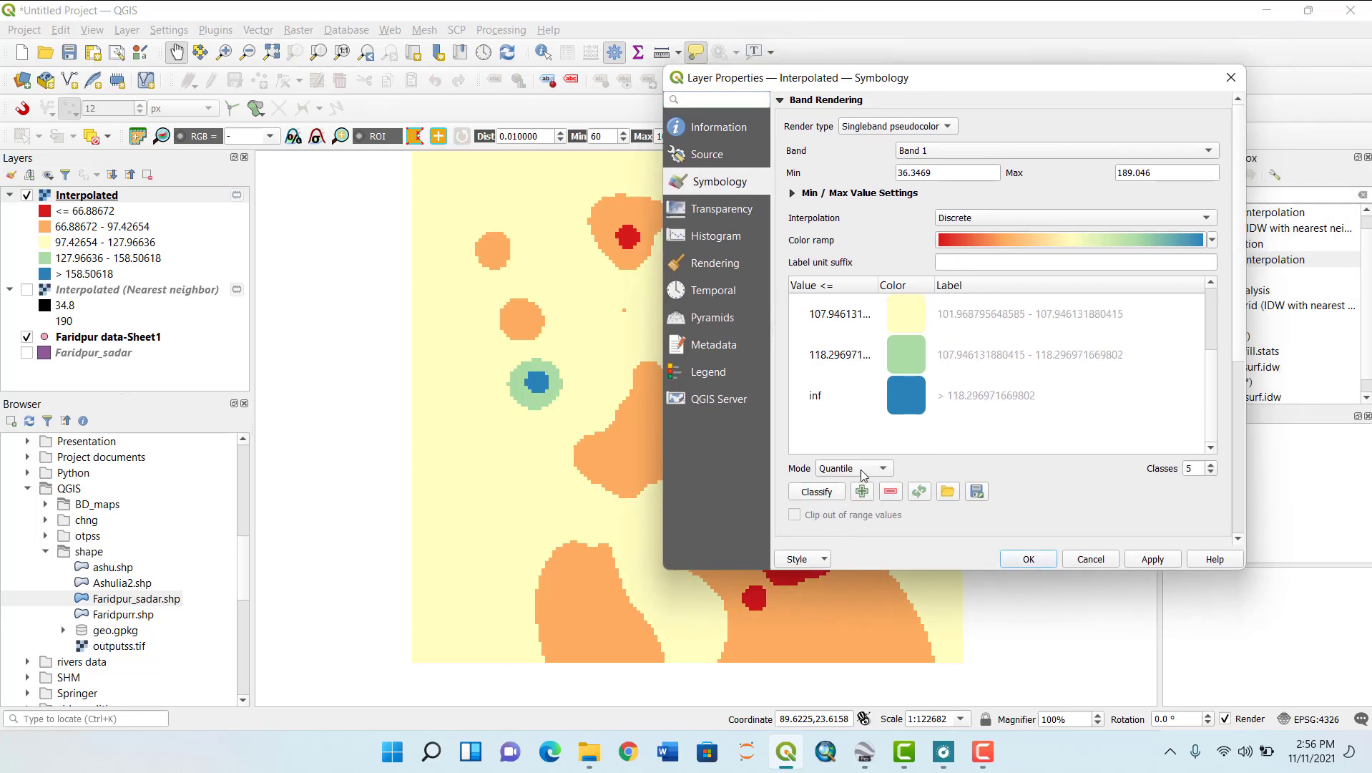
left_click(1197, 468)
type("10")
left_click(1151, 559)
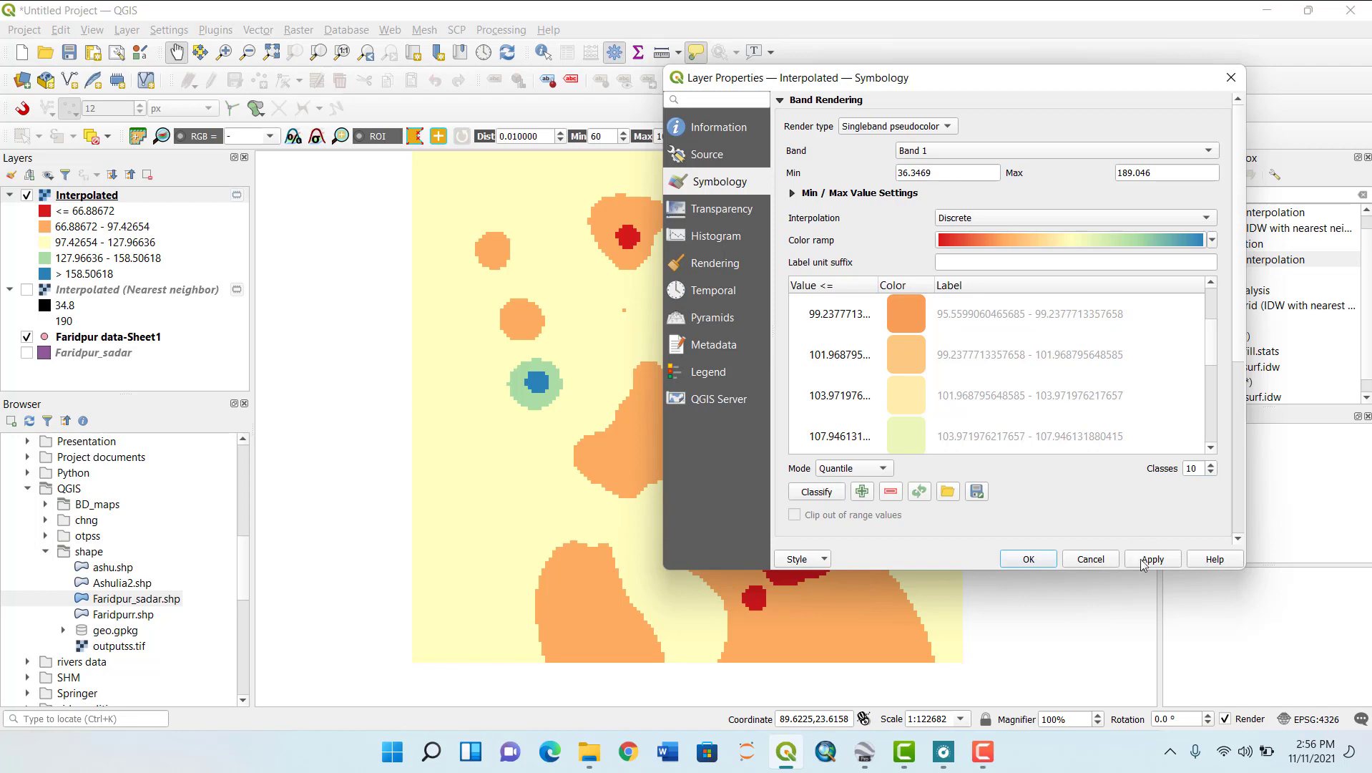
- Try to set the 99.24 class's upper value to 10 and the 101.97 and 103.97 classes' upper values to 200
left_click_drag(991, 89, 1071, 116)
left_click(913, 348)
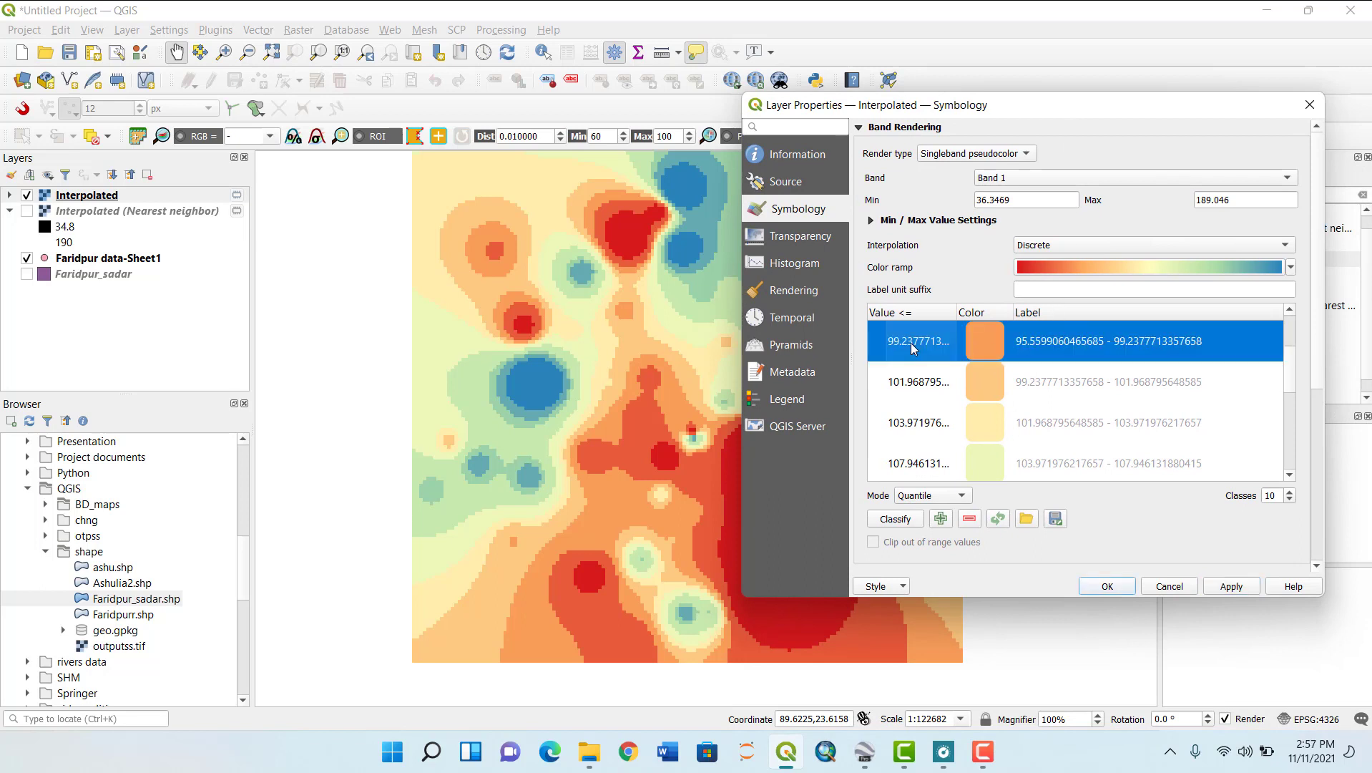
double_click(913, 349)
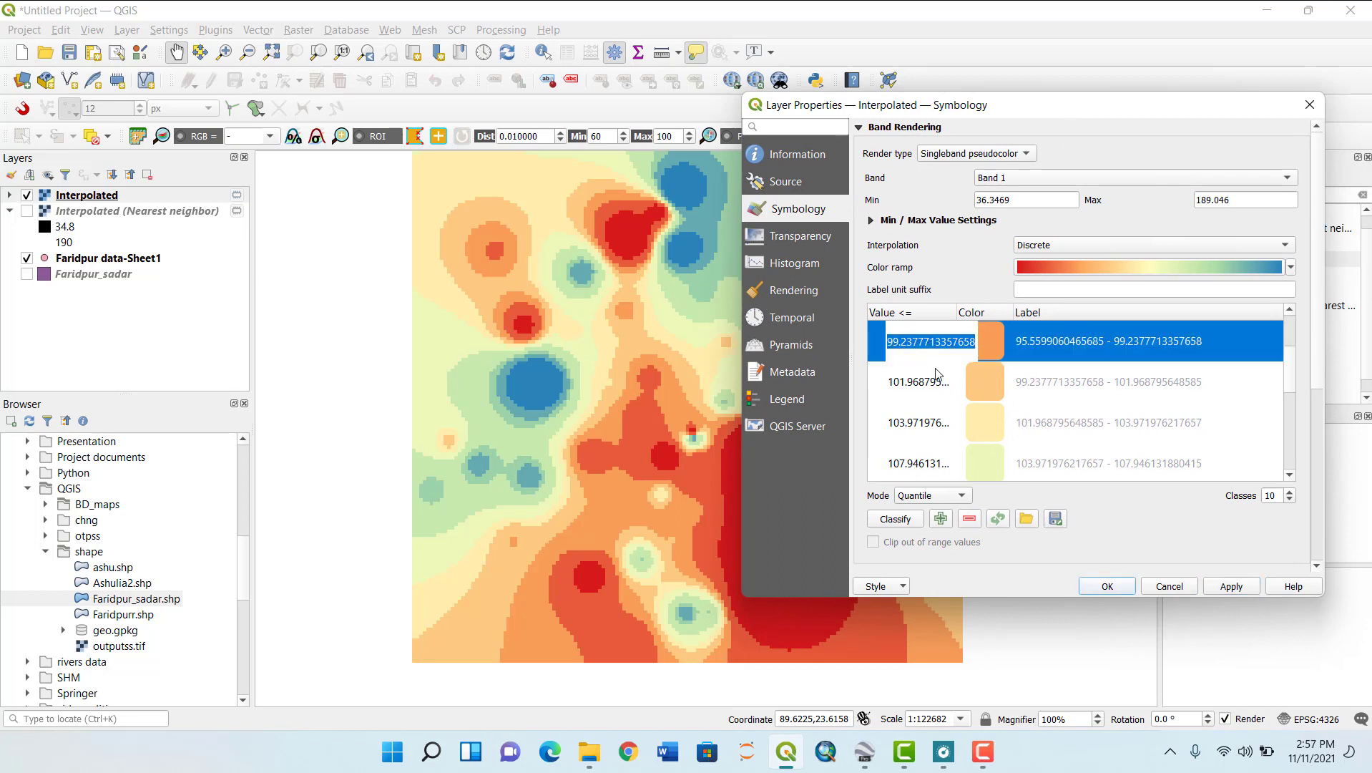
type("10")
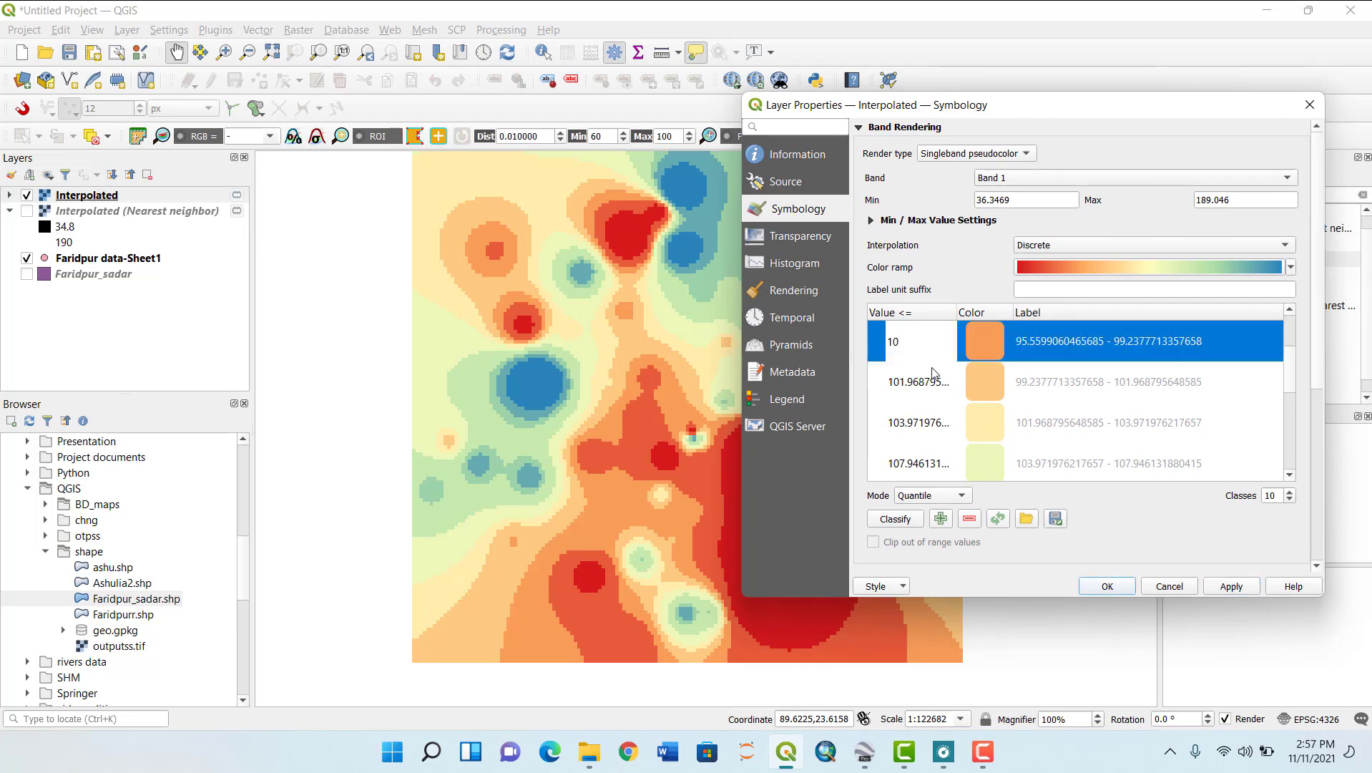
double_click(941, 385)
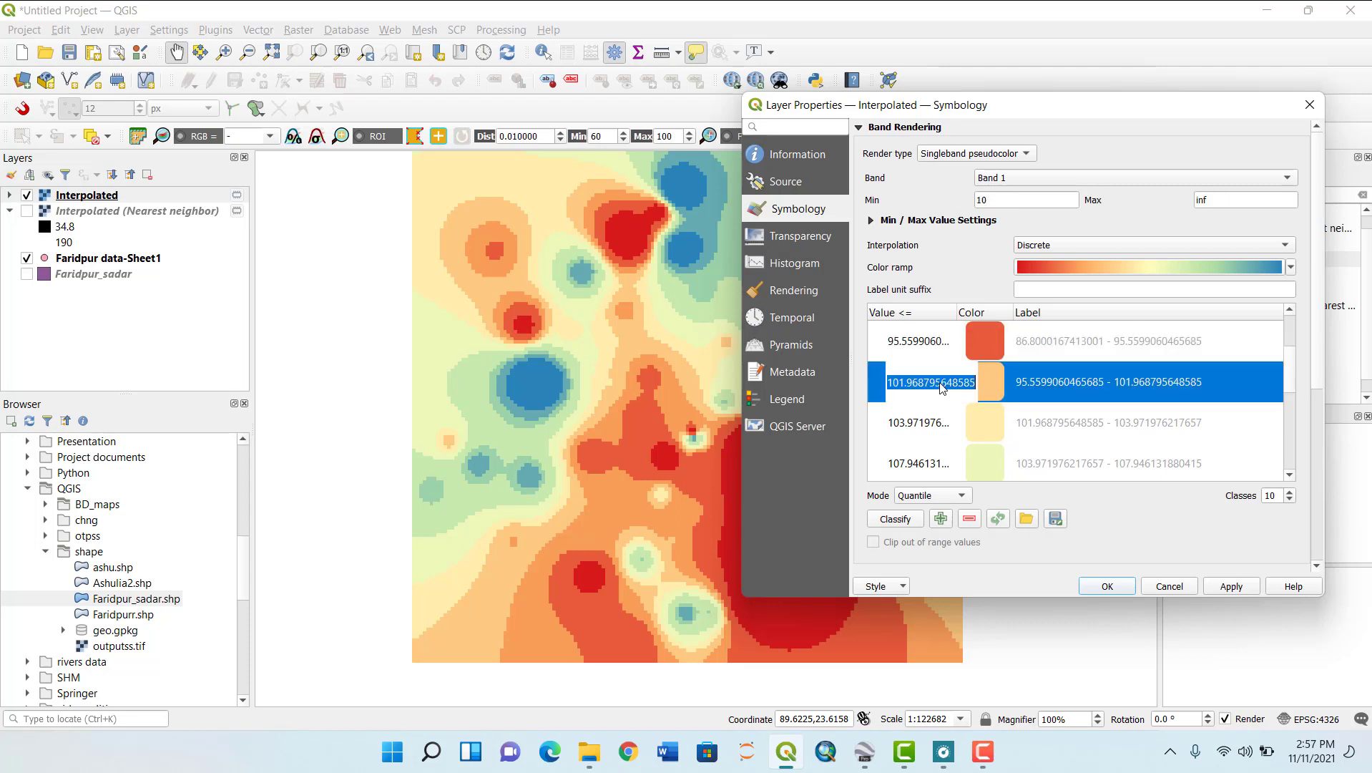
type("20")
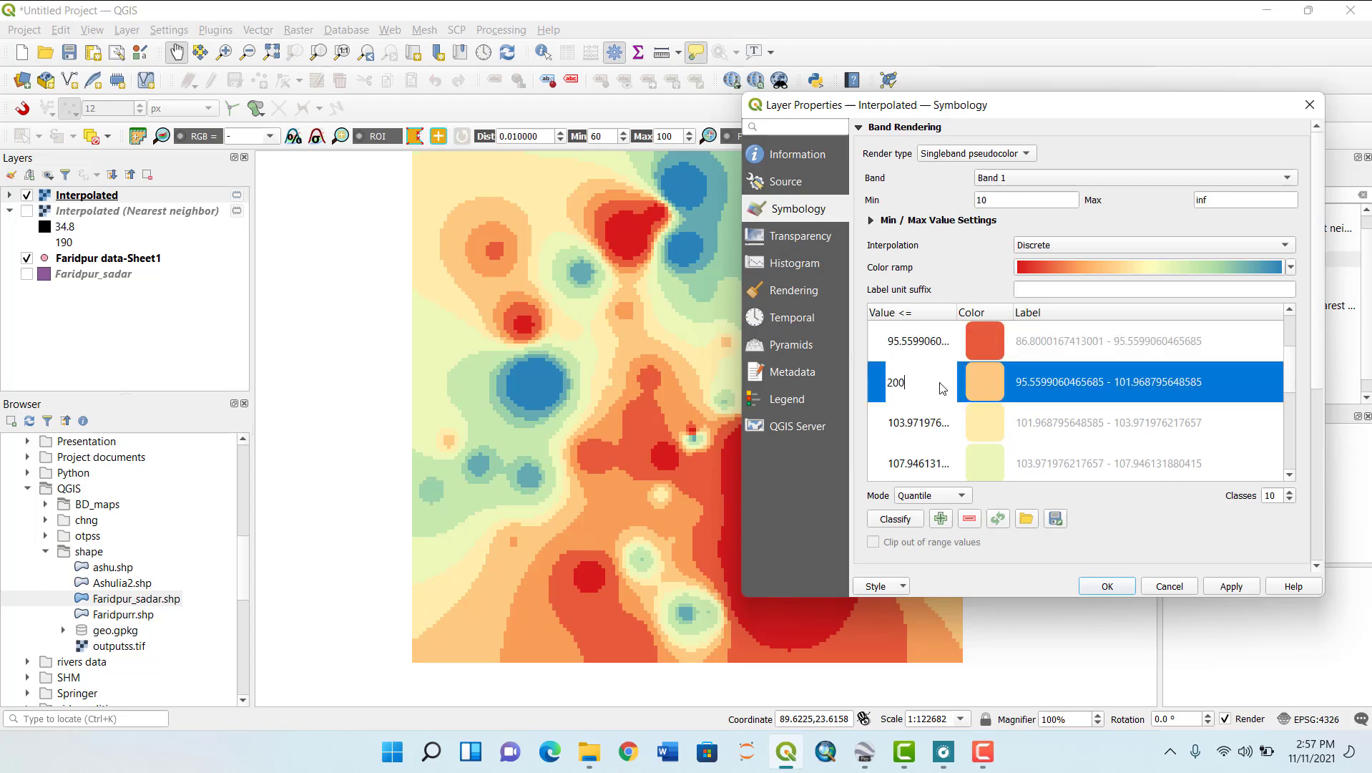
type("0")
key("Return")
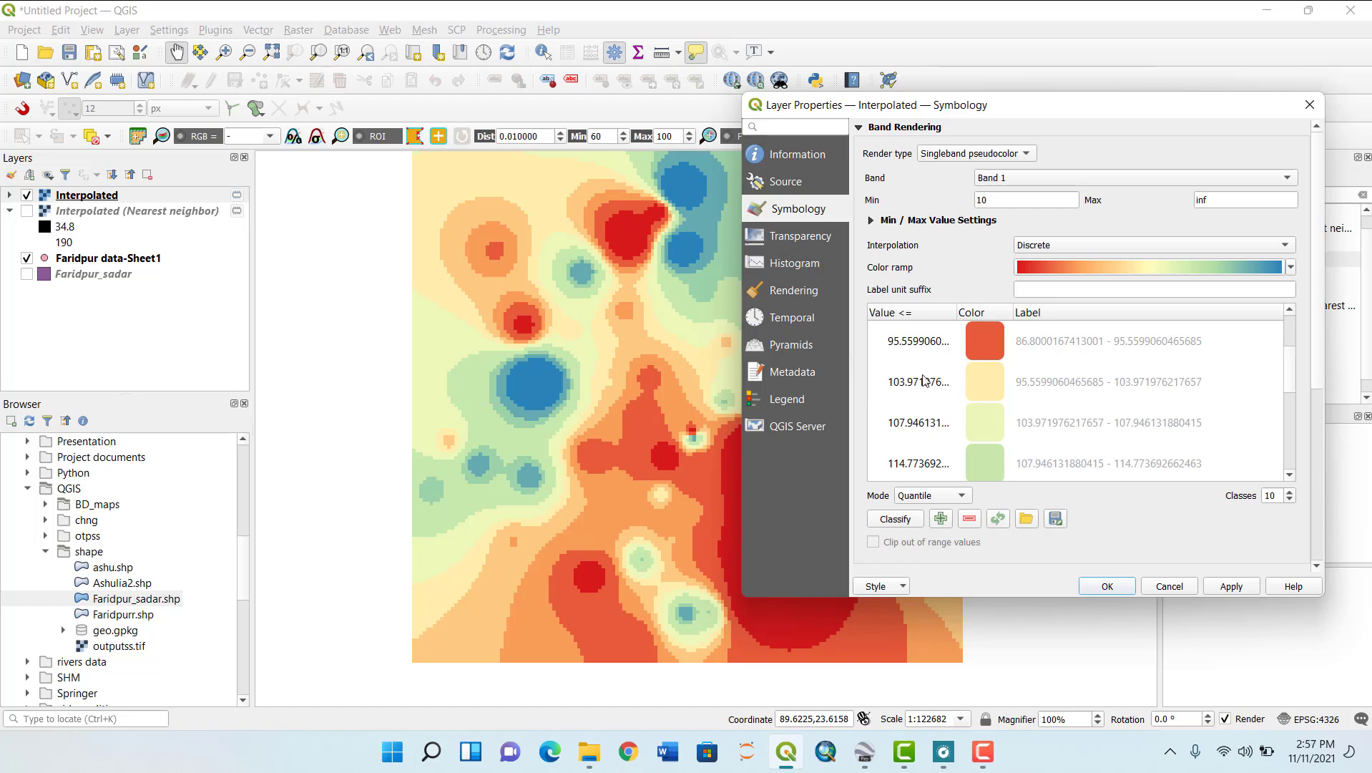
left_click(923, 380)
left_click(924, 380)
type("200")
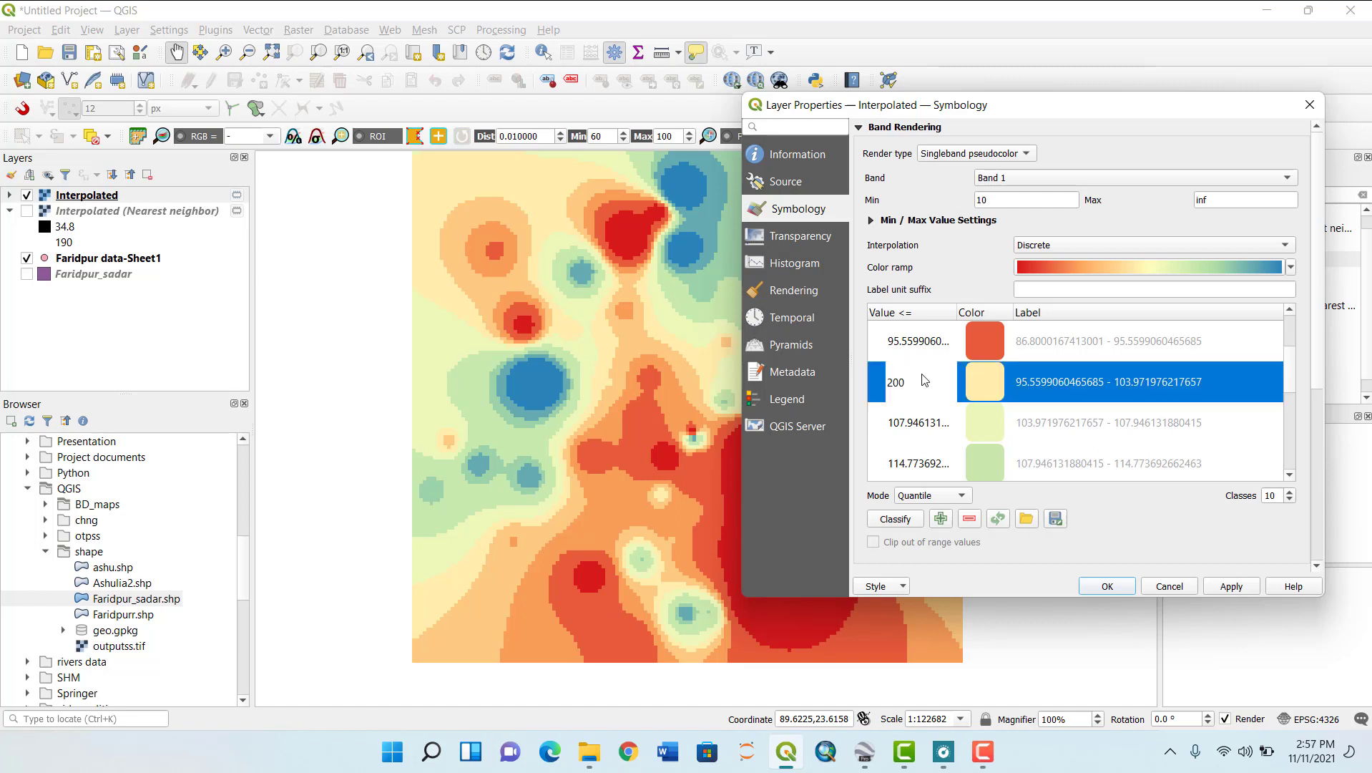
key("Return")
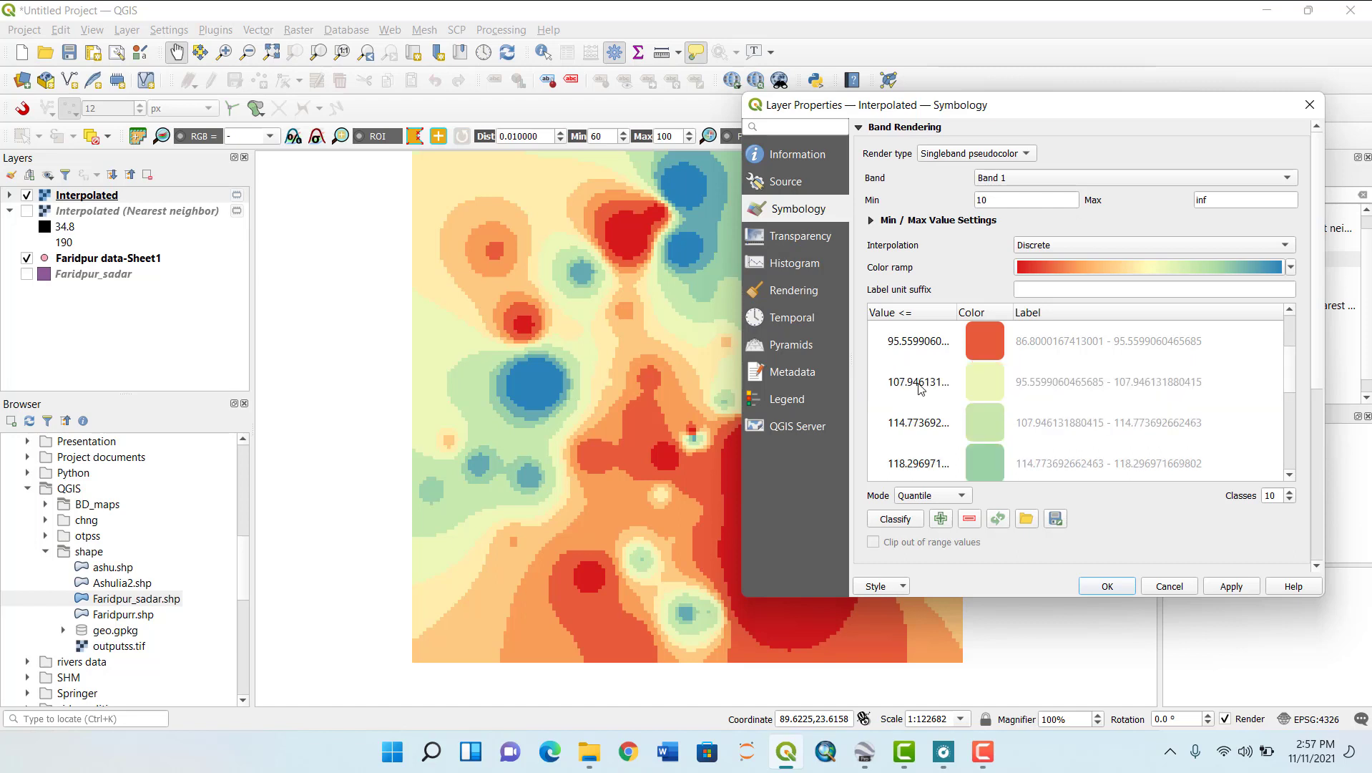
- Switch the classification mode to Continuous, change it to Equal Interval, and apply the classes to the Interpolated raster
left_click(930, 496)
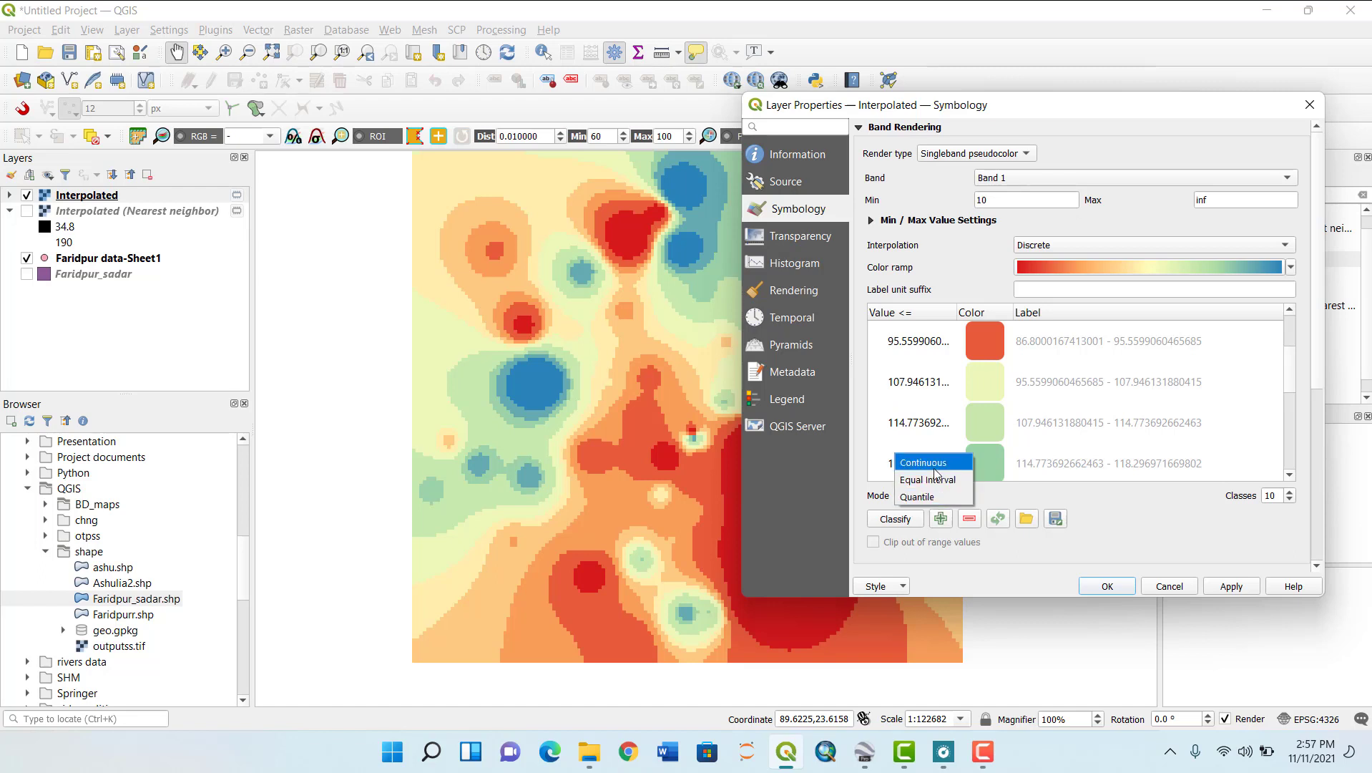
left_click(934, 469)
left_click(945, 503)
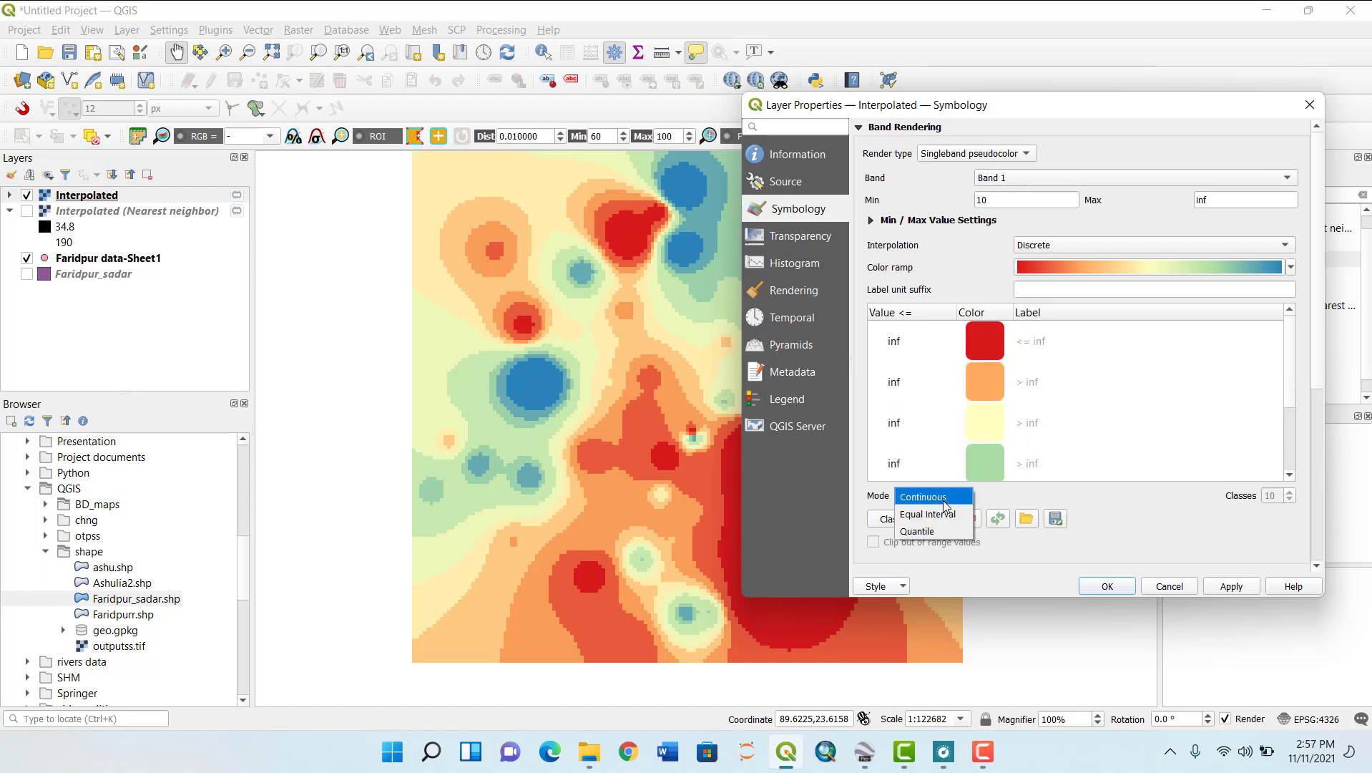
left_click(946, 516)
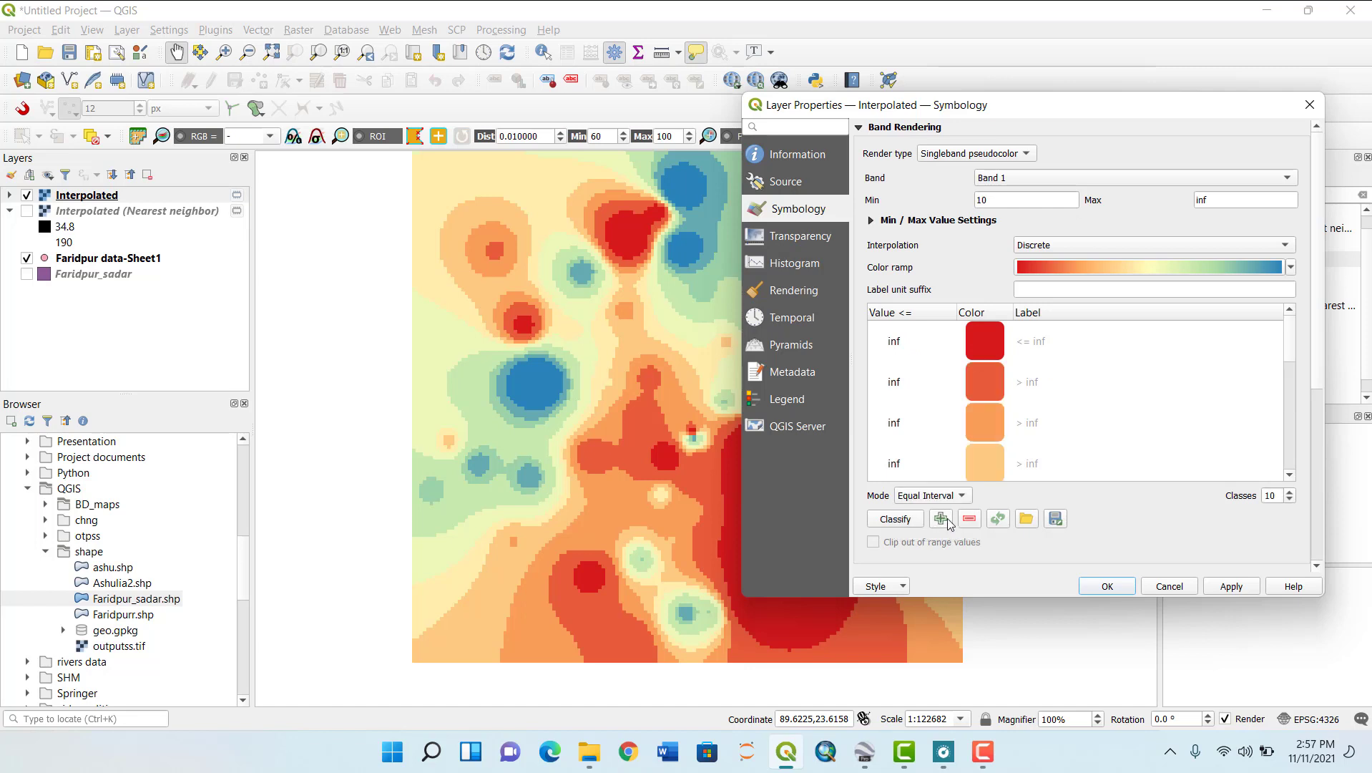
left_click(1227, 592)
- Set the Interpolated raster's classification mode back to Continuous and accept the layer properties
left_click(930, 496)
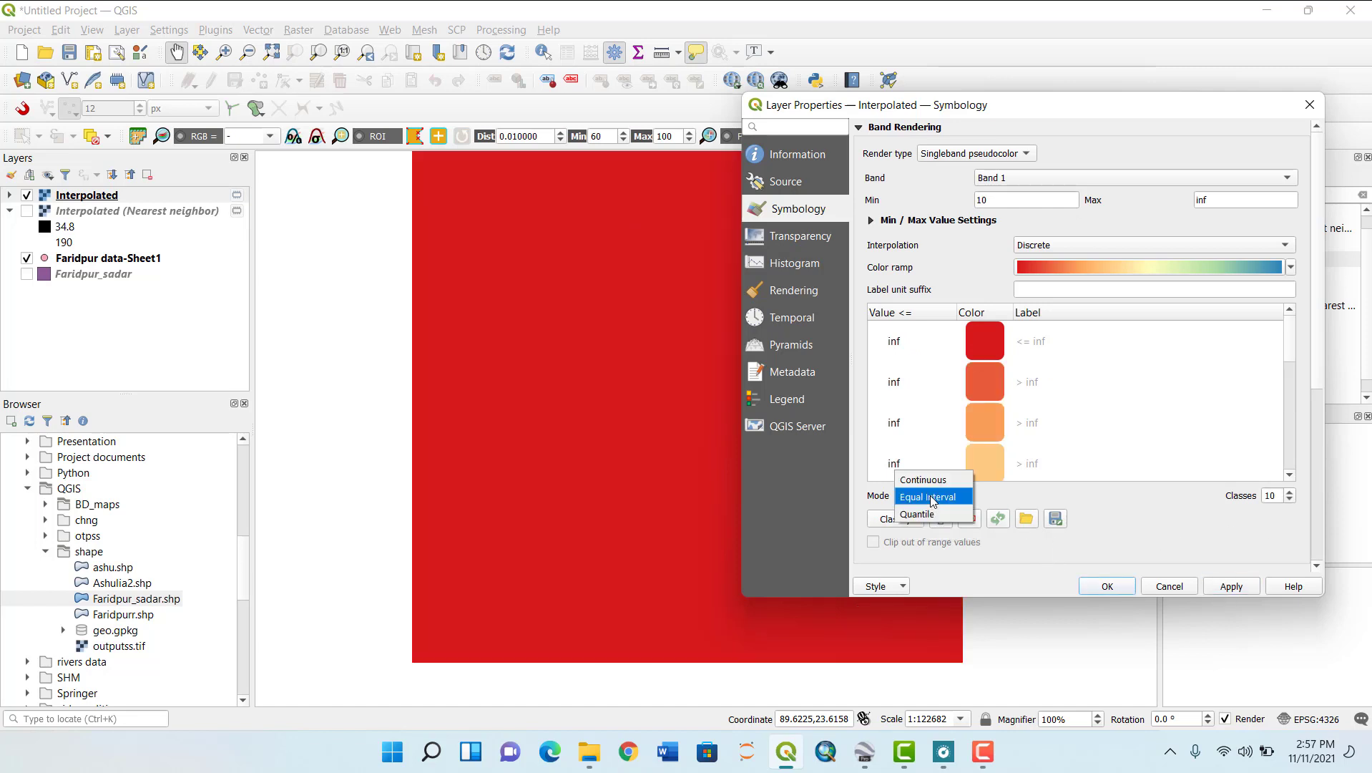
left_click(923, 479)
left_click(1093, 593)
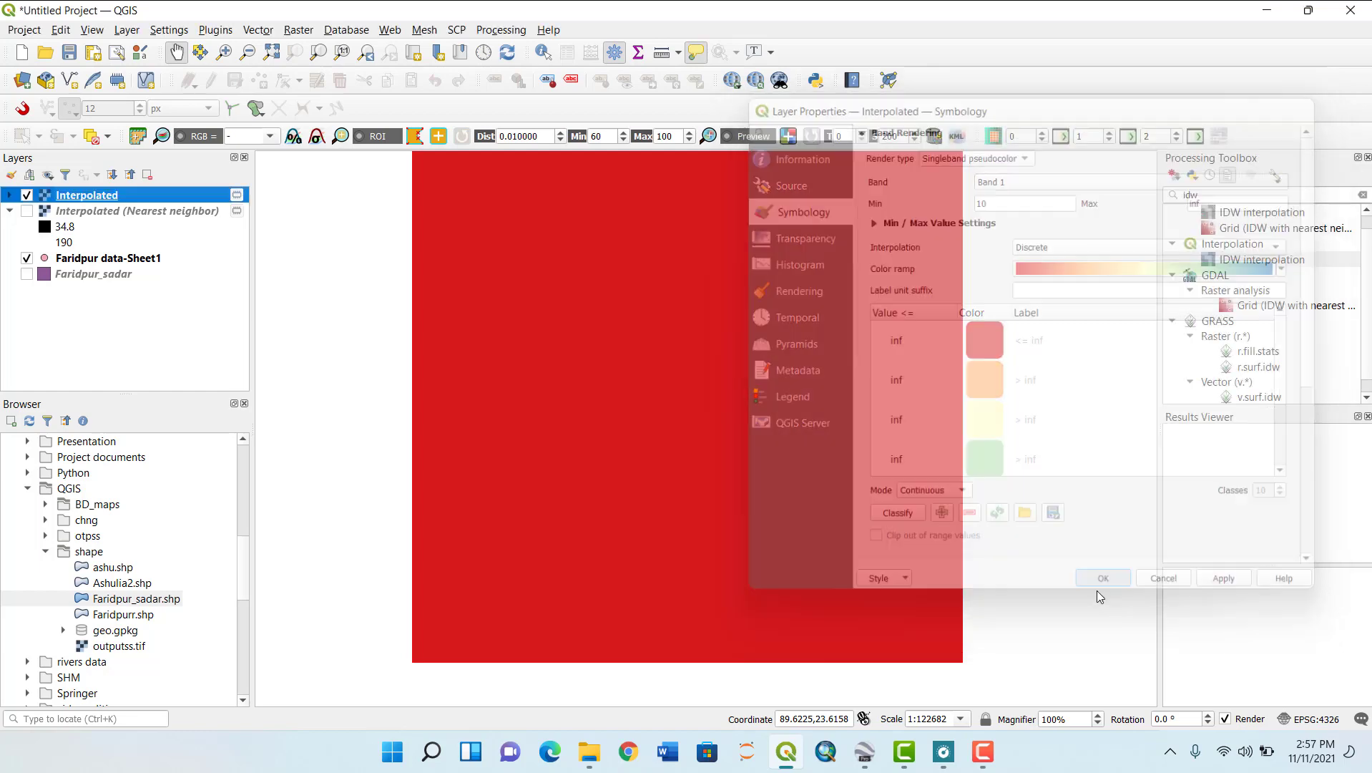
- Reopen the Interpolated raster's properties and reclassify its symbology in Quantile mode
right_click(91, 195)
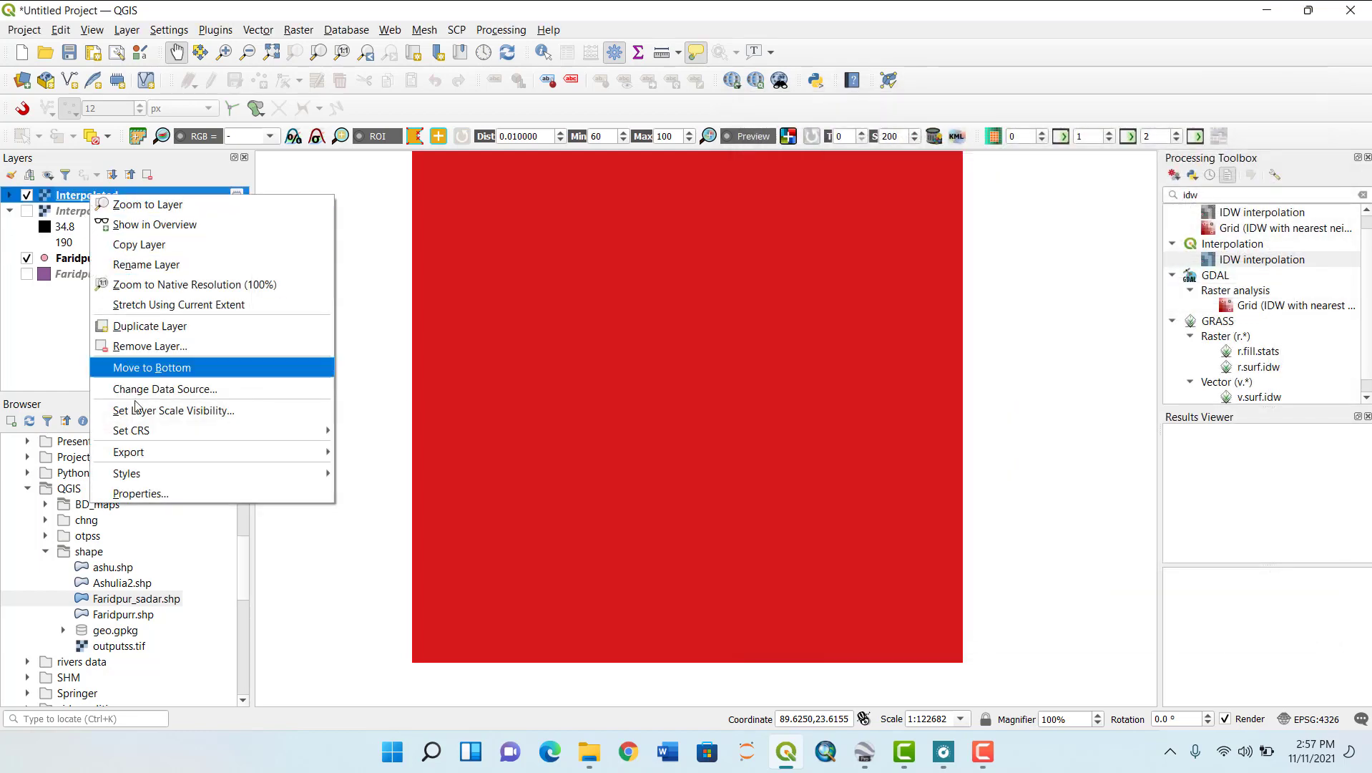
left_click(146, 493)
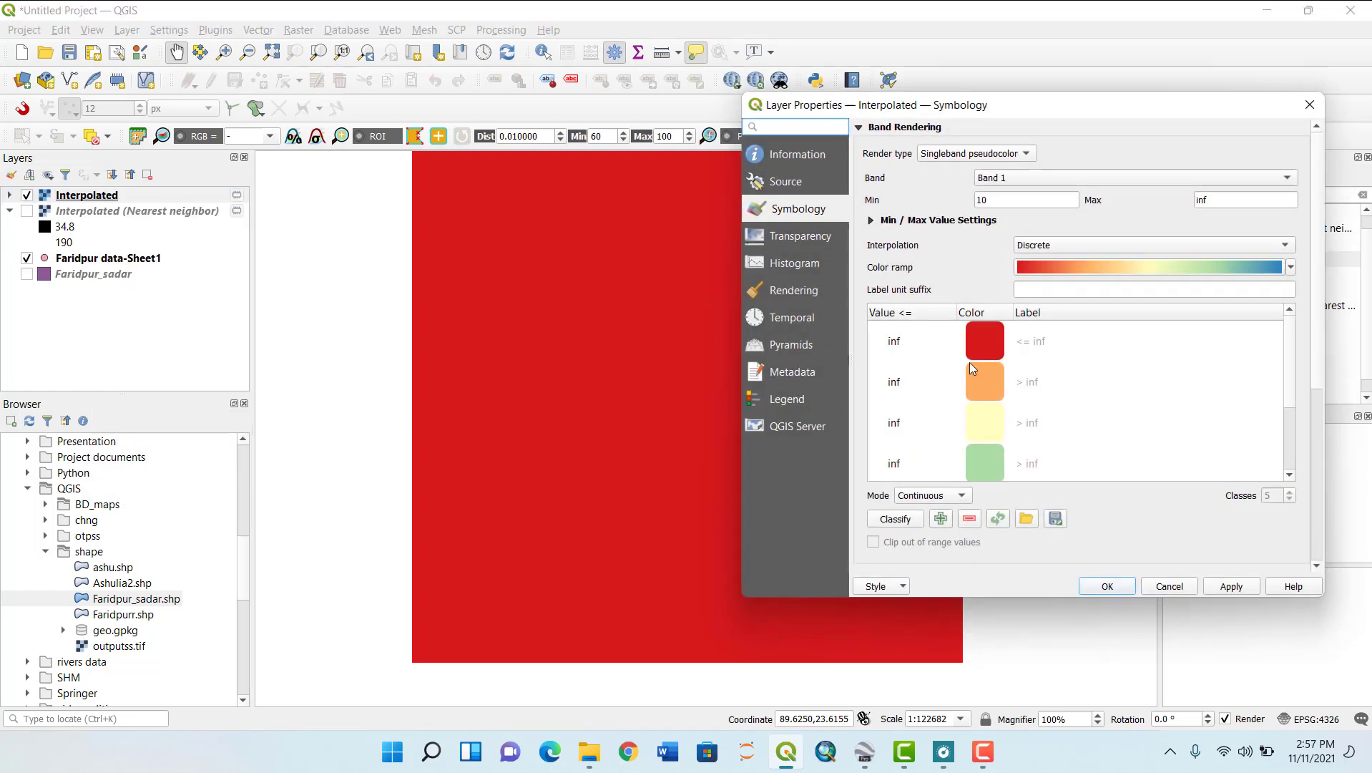
scroll(948, 386, "down", 3)
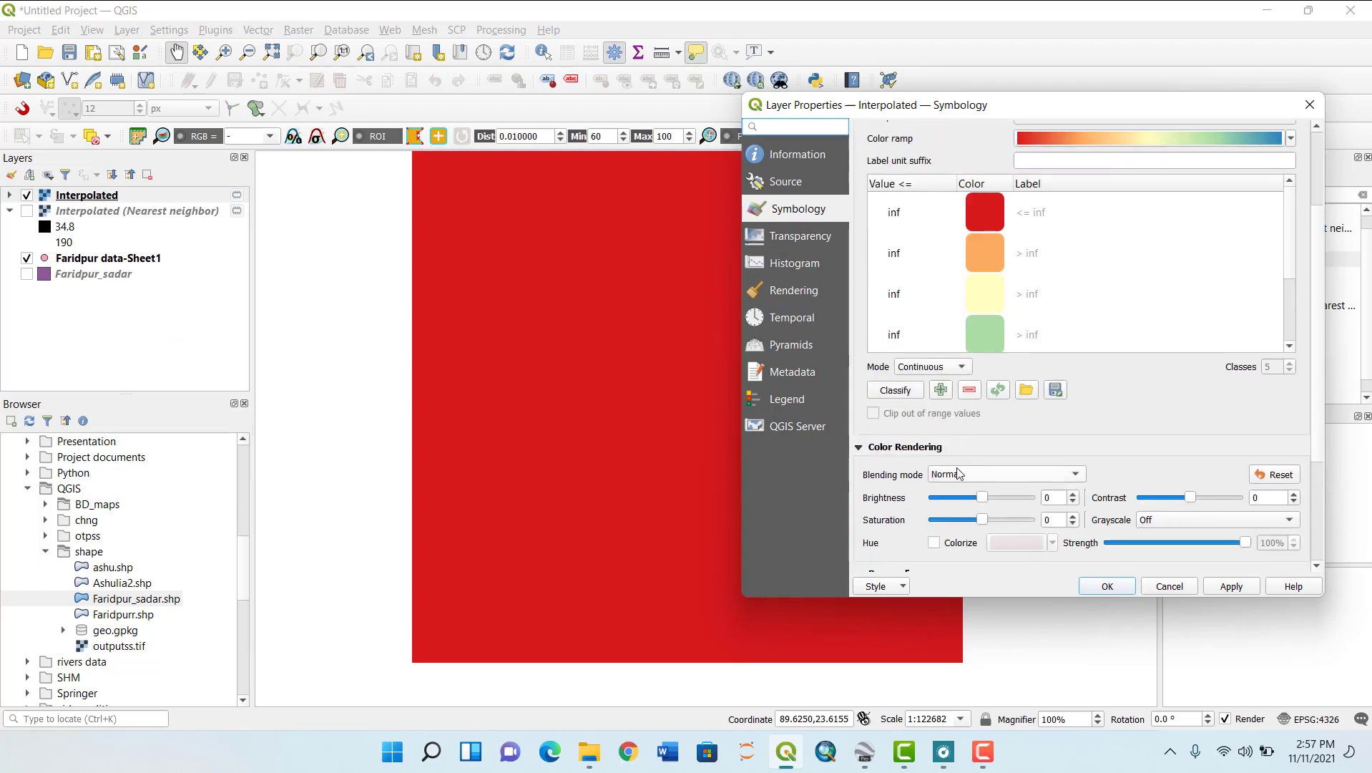
left_click(943, 368)
left_click(939, 406)
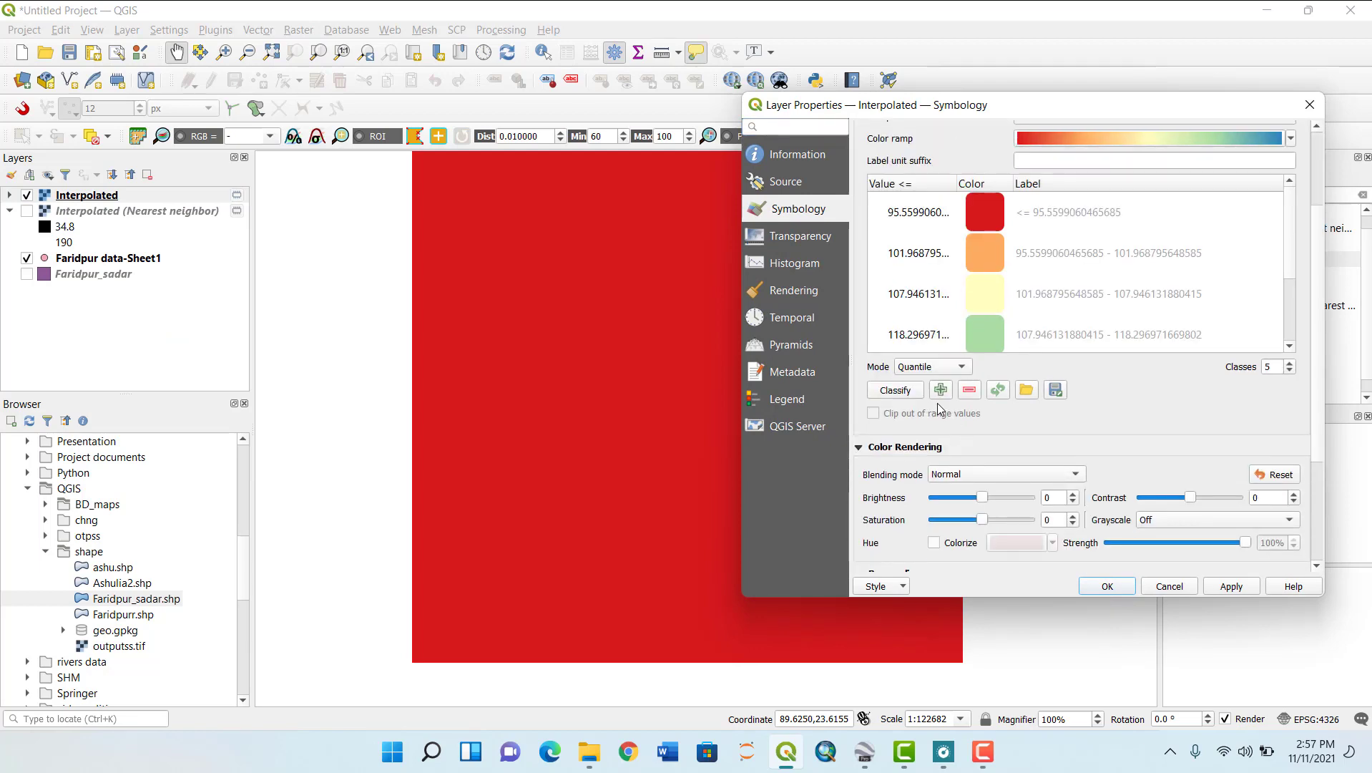
- Set the upper value of the first, red class to 100
scroll(968, 295, "up", 3)
scroll(945, 389, "down", 1)
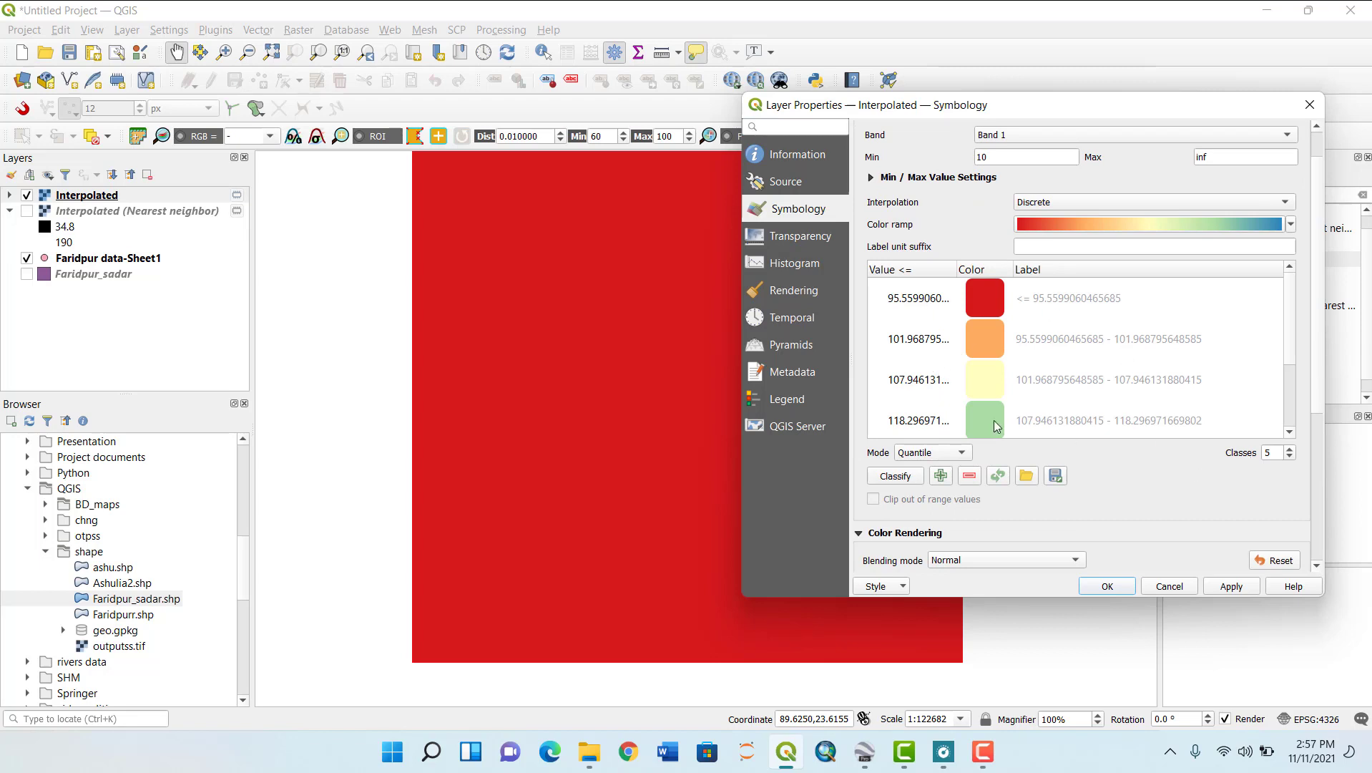
left_click(905, 306)
left_click(907, 307)
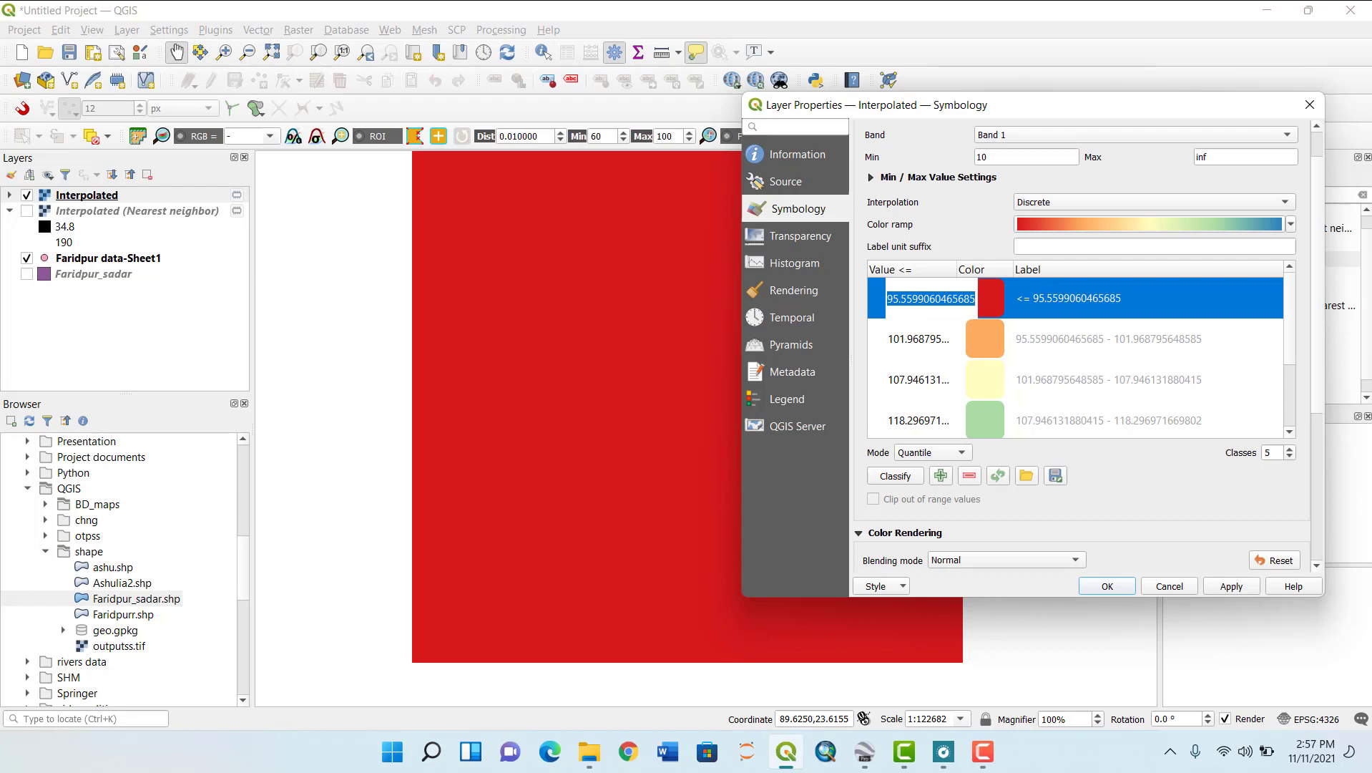
type("100")
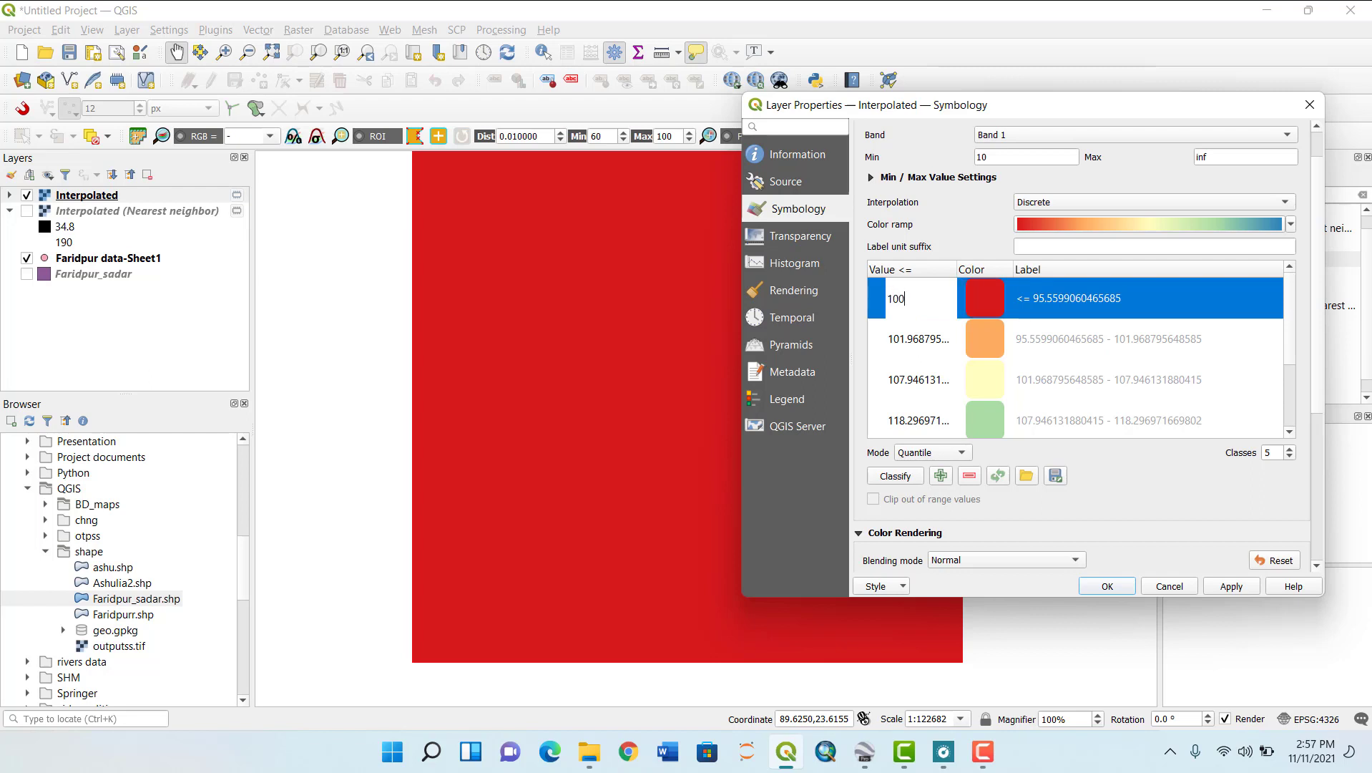
key("Return")
- Set the upper value of the second, orange class to 120
left_click(922, 353)
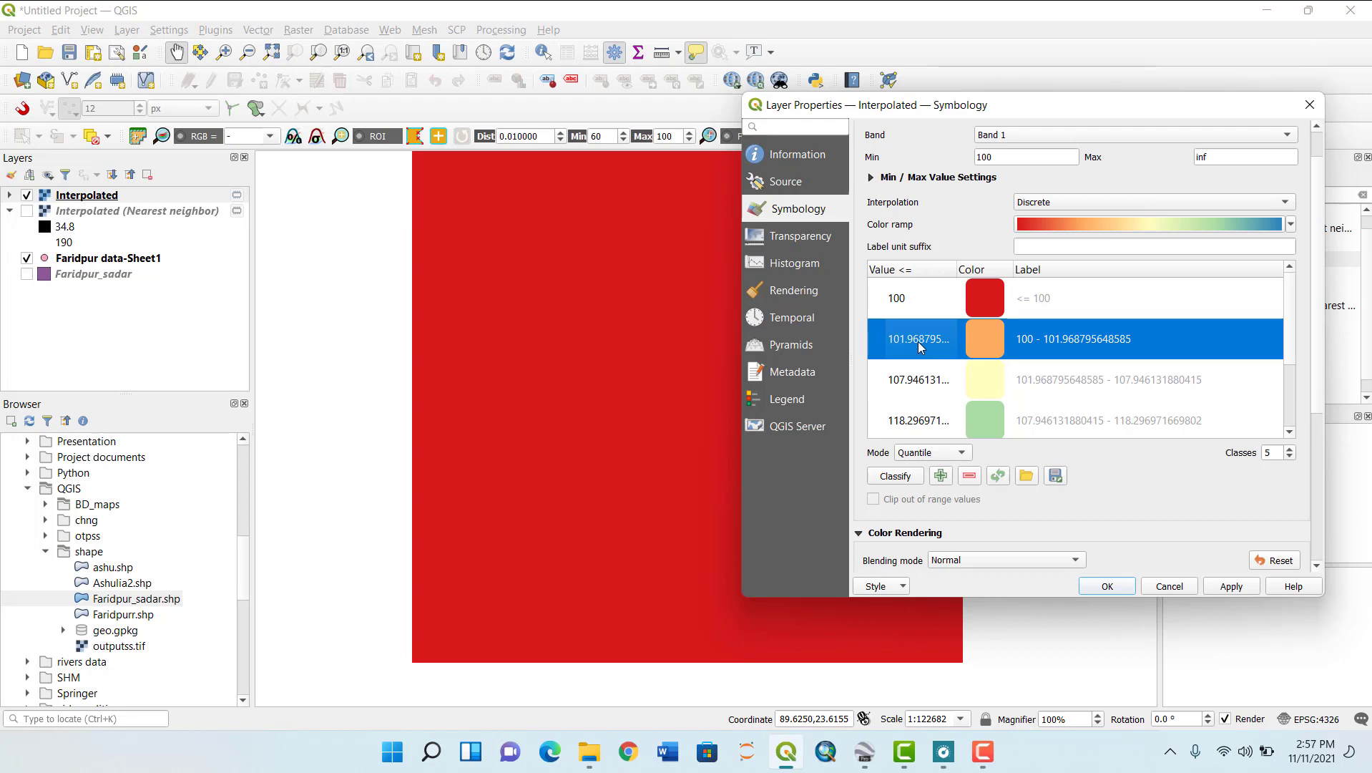
double_click(918, 341)
left_click_drag(971, 342, 862, 340)
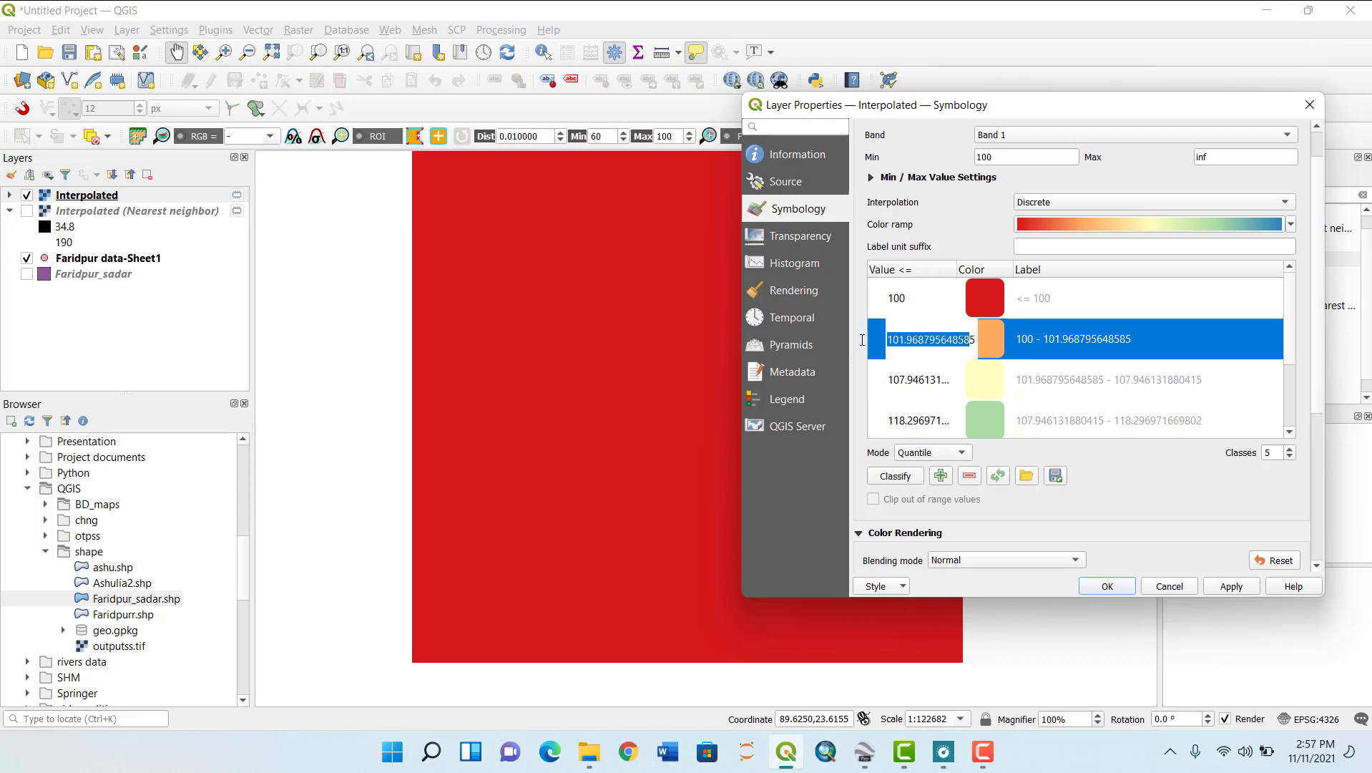
type("120")
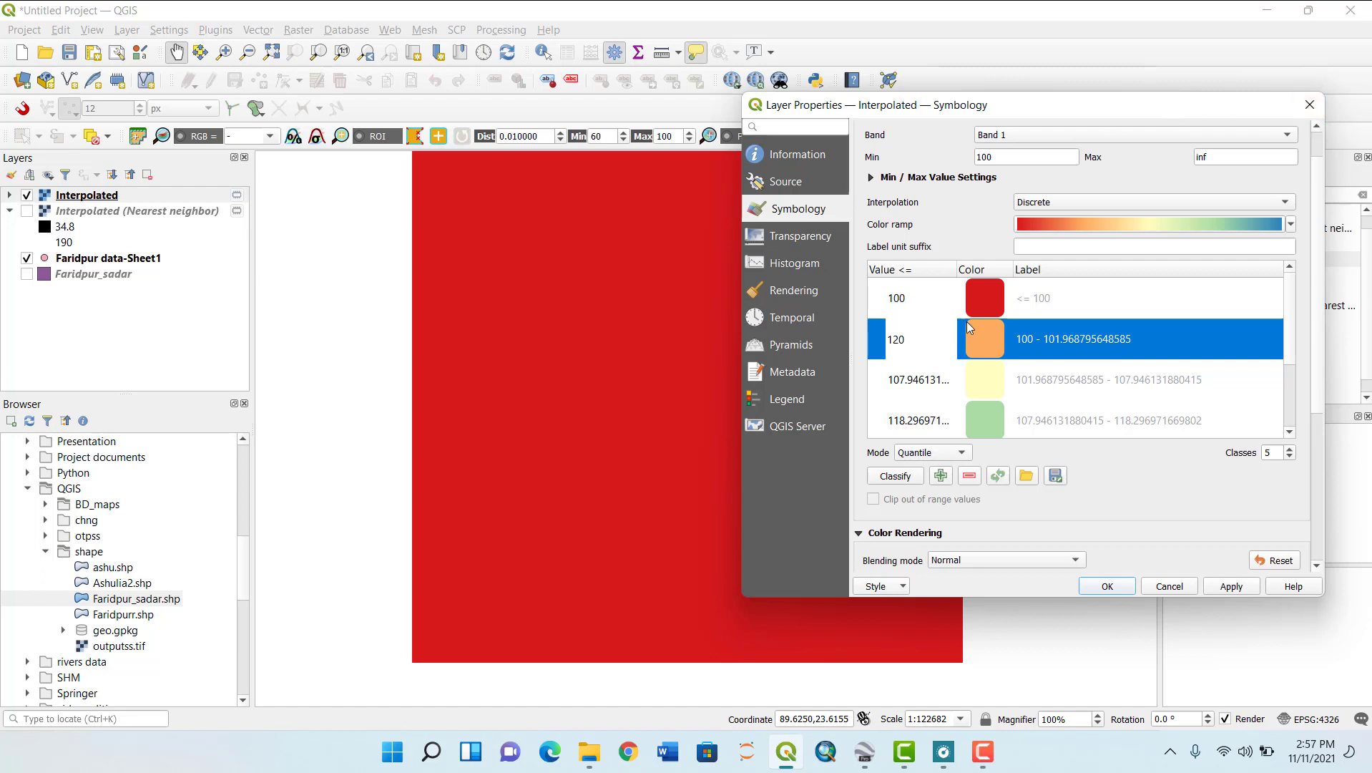
- Set the upper value of the green class to 130
double_click(907, 394)
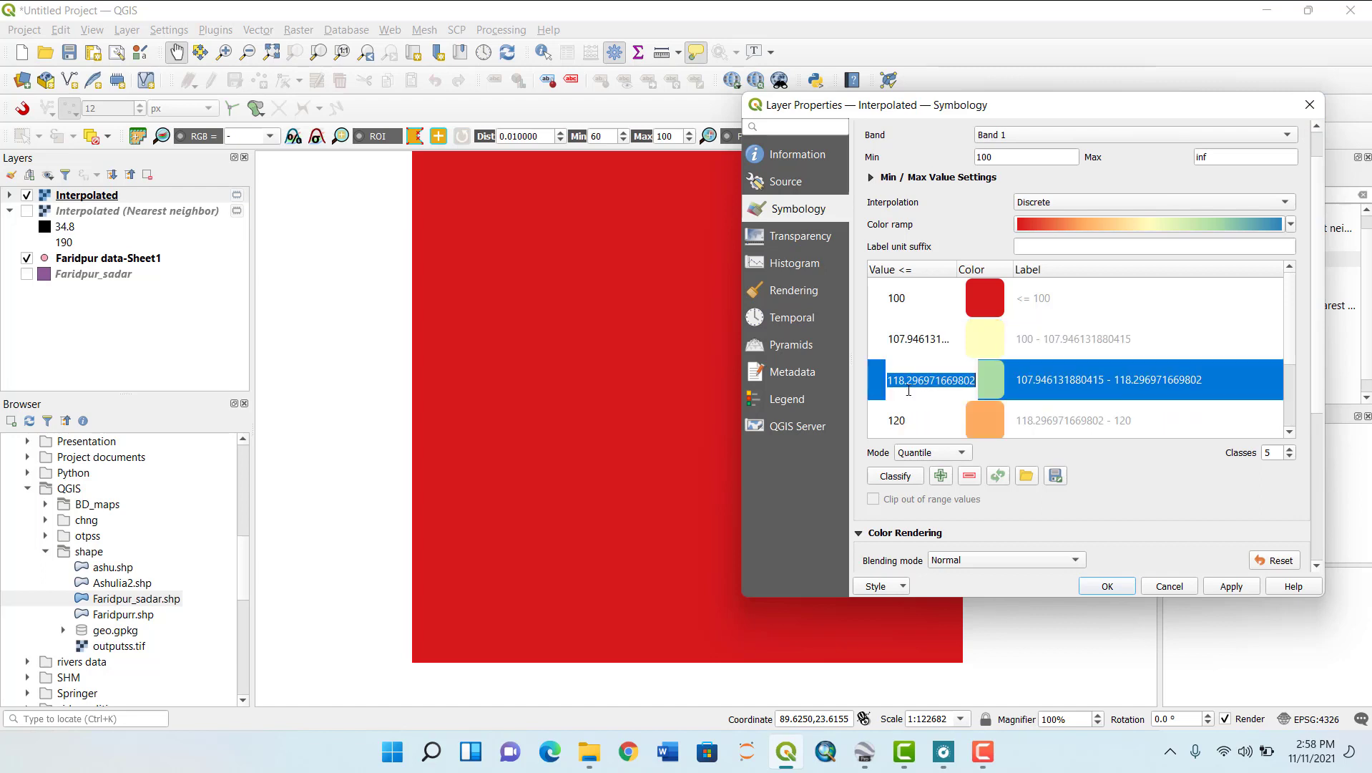
type("13")
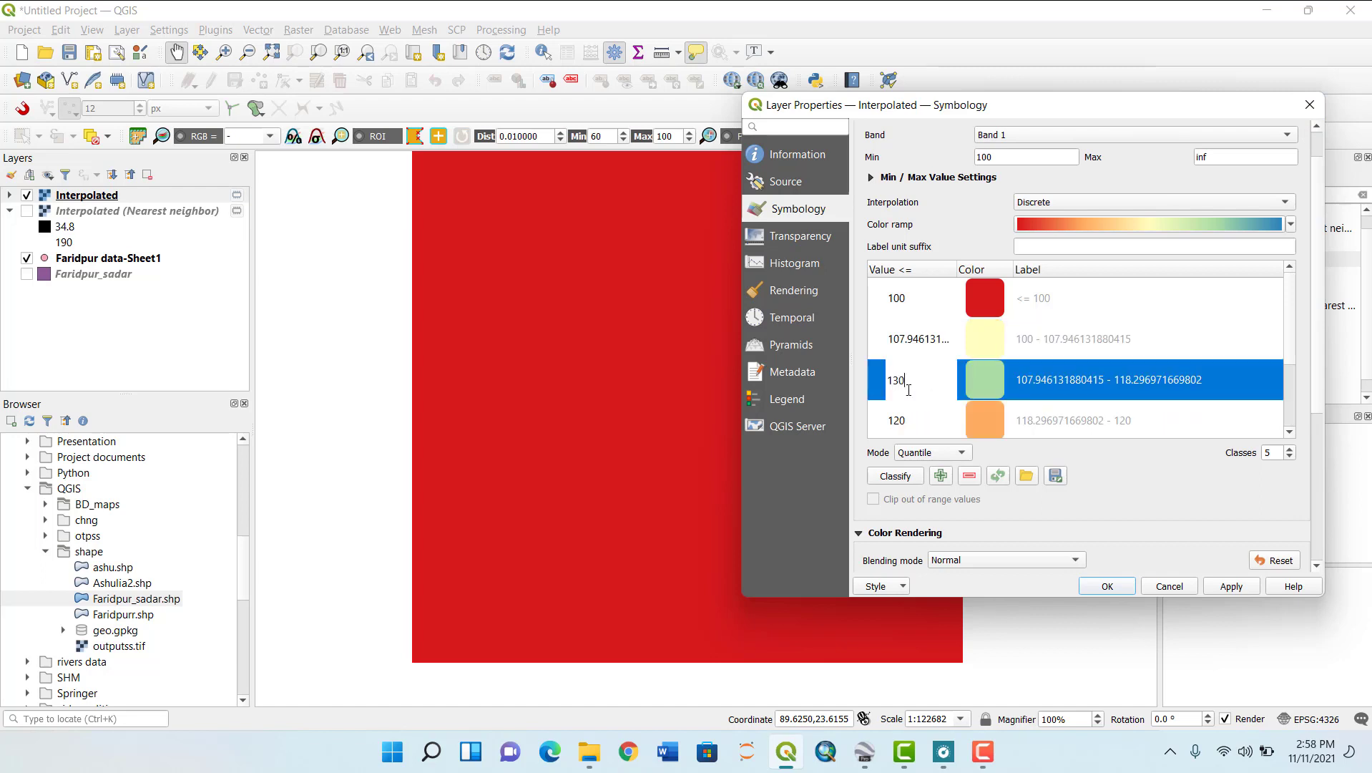
type("0")
- Set the green class's upper value to 200, accept the symbology, and expand the Interpolated layer's legend
double_click(909, 422)
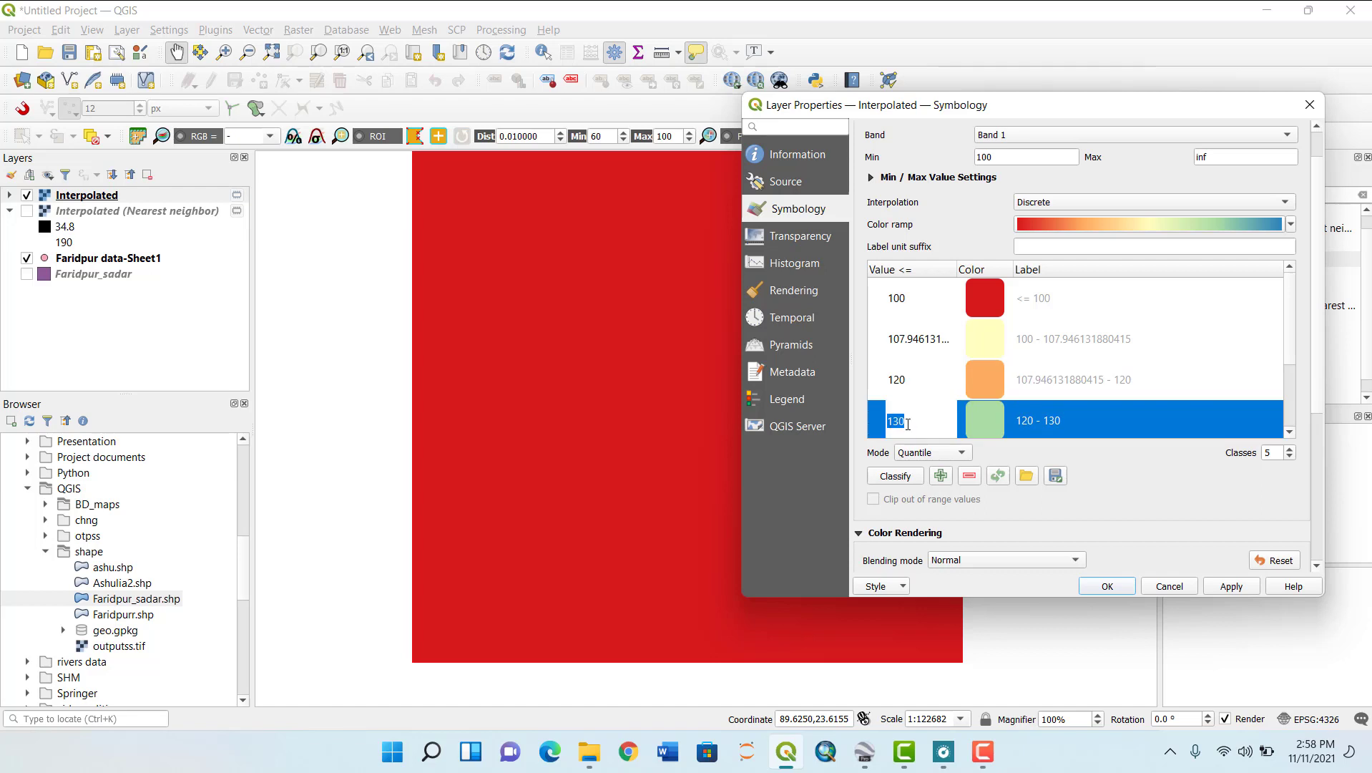
type("200")
left_click(1231, 585)
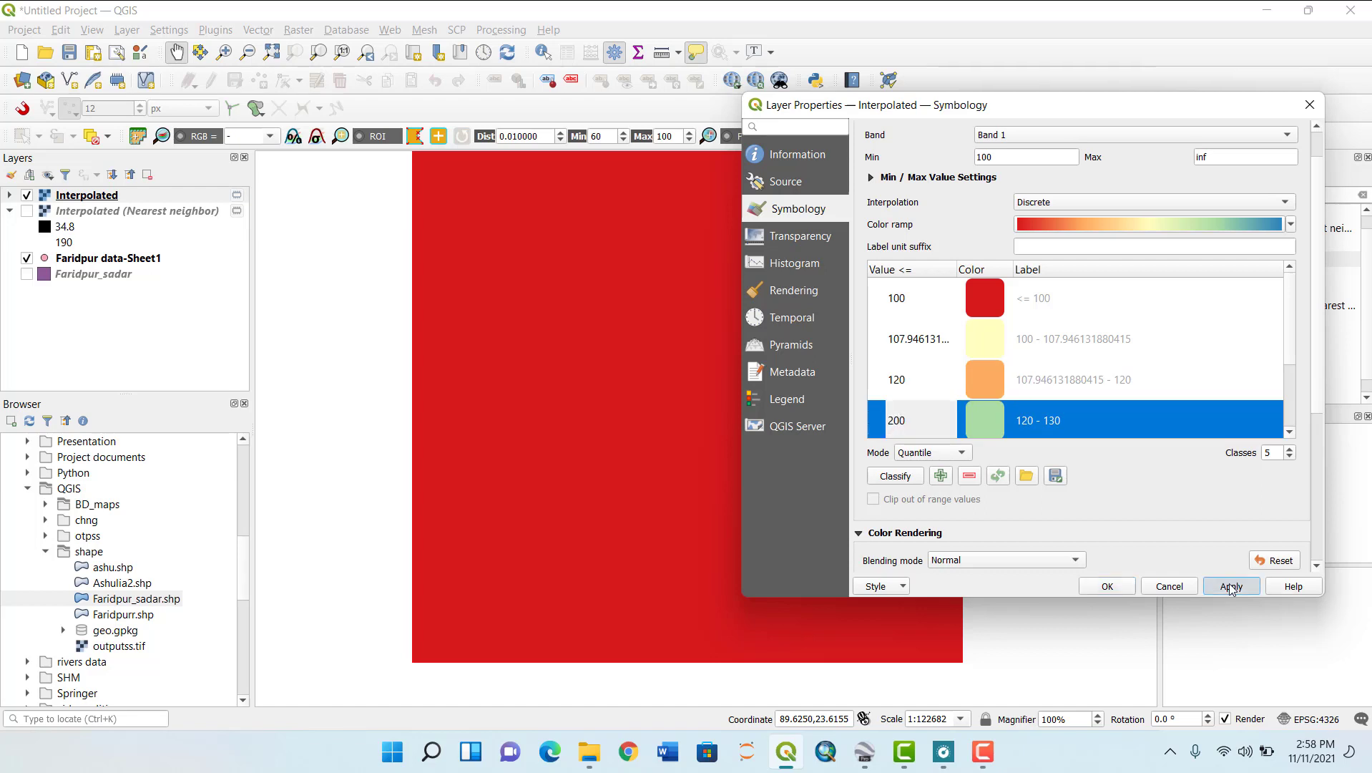
left_click(1115, 588)
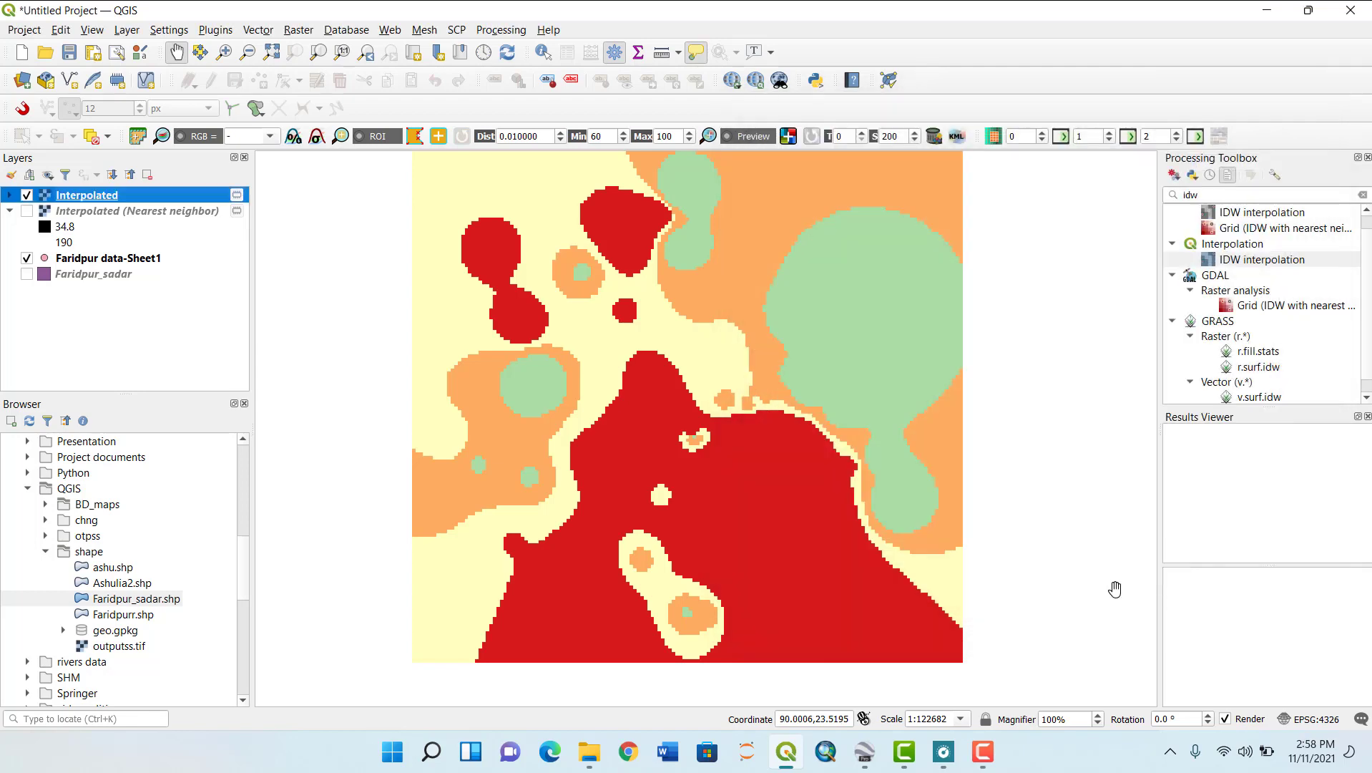
left_click(10, 195)
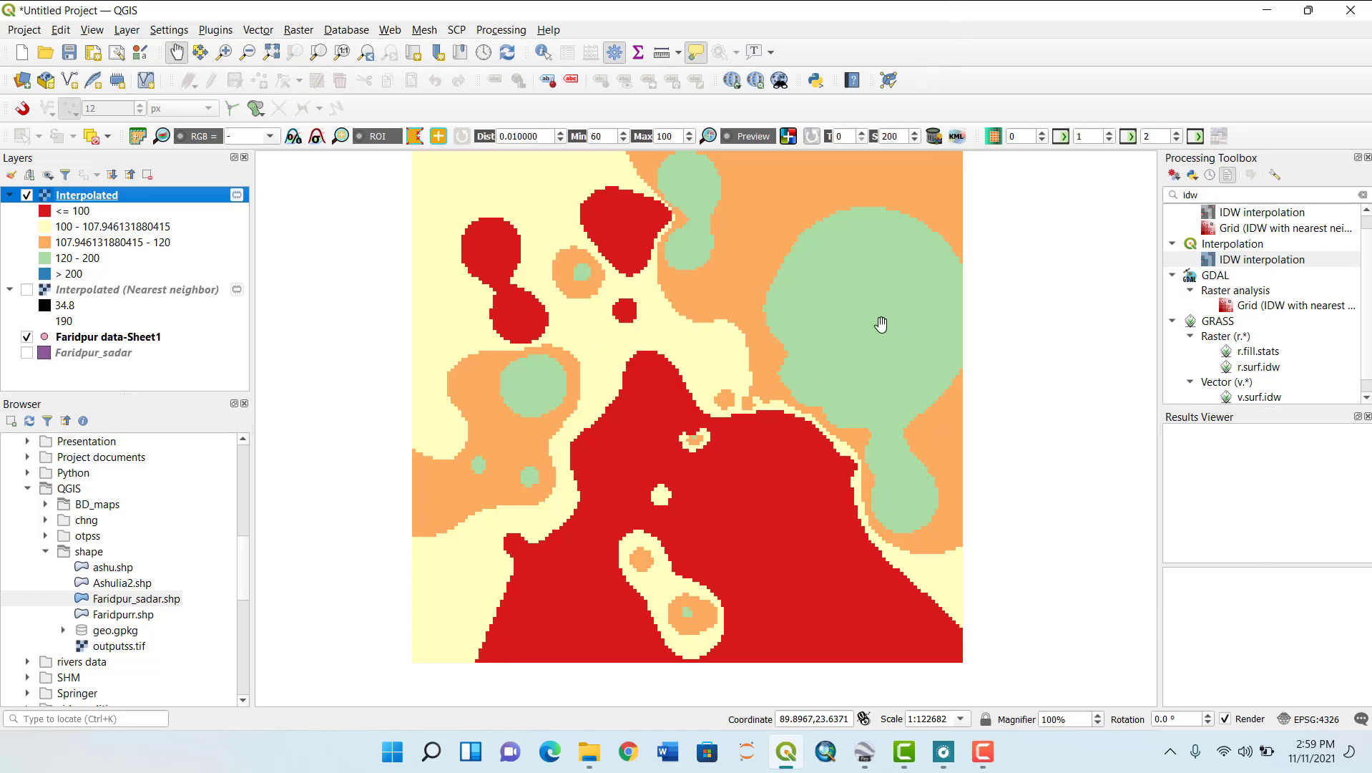
- Hide the Interpolated raster and show the Faridpur_sadar polygon layer beneath the sample points
left_click(1226, 199)
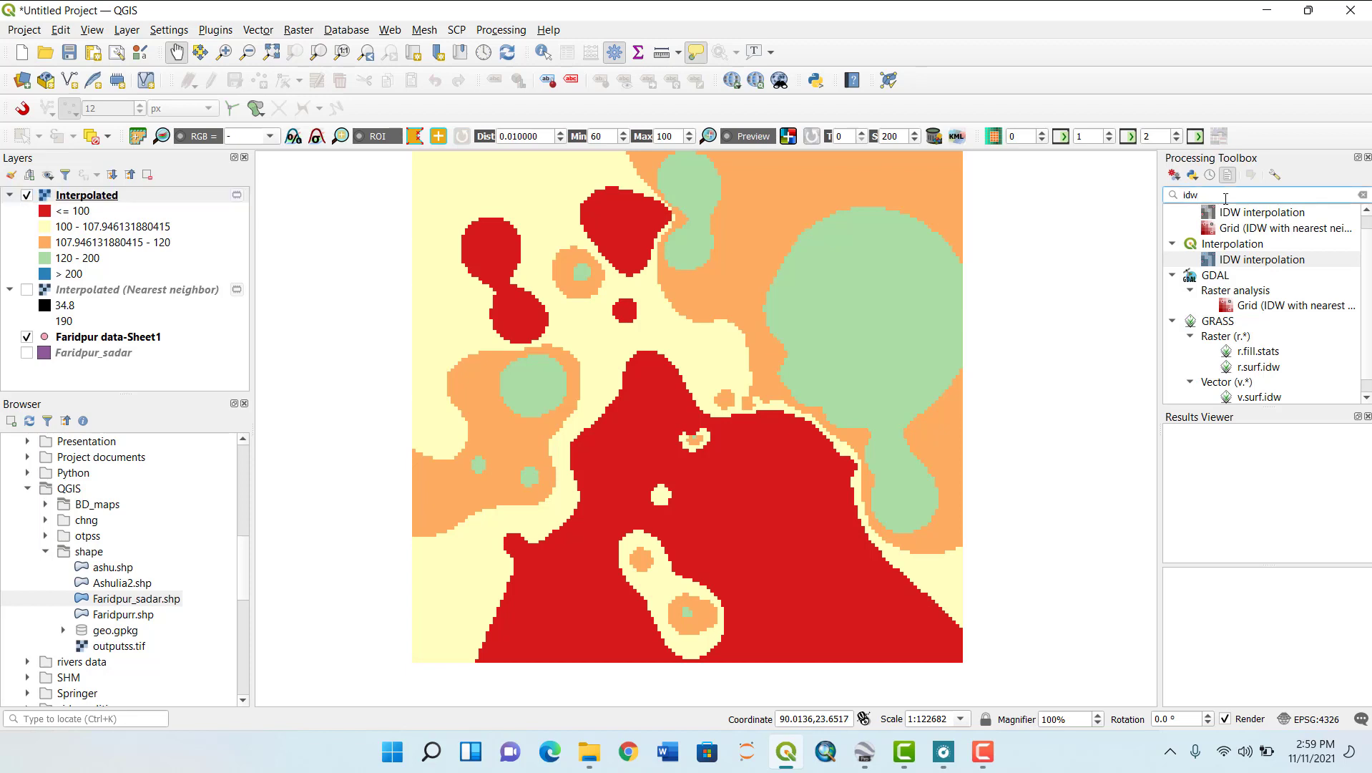
left_click_drag(1226, 199, 1181, 199)
scroll(761, 379, "down", 2)
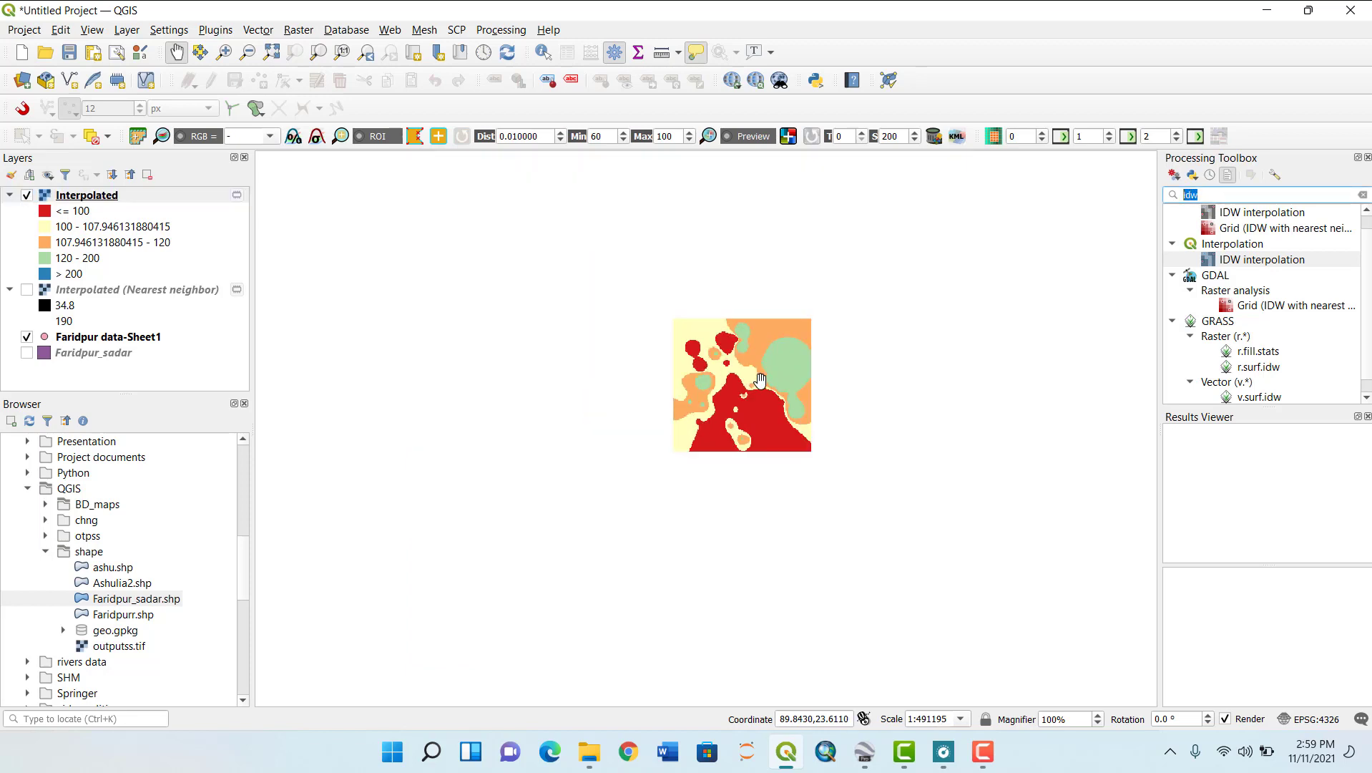
scroll(760, 379, "up", 2)
scroll(759, 382, "down", 1)
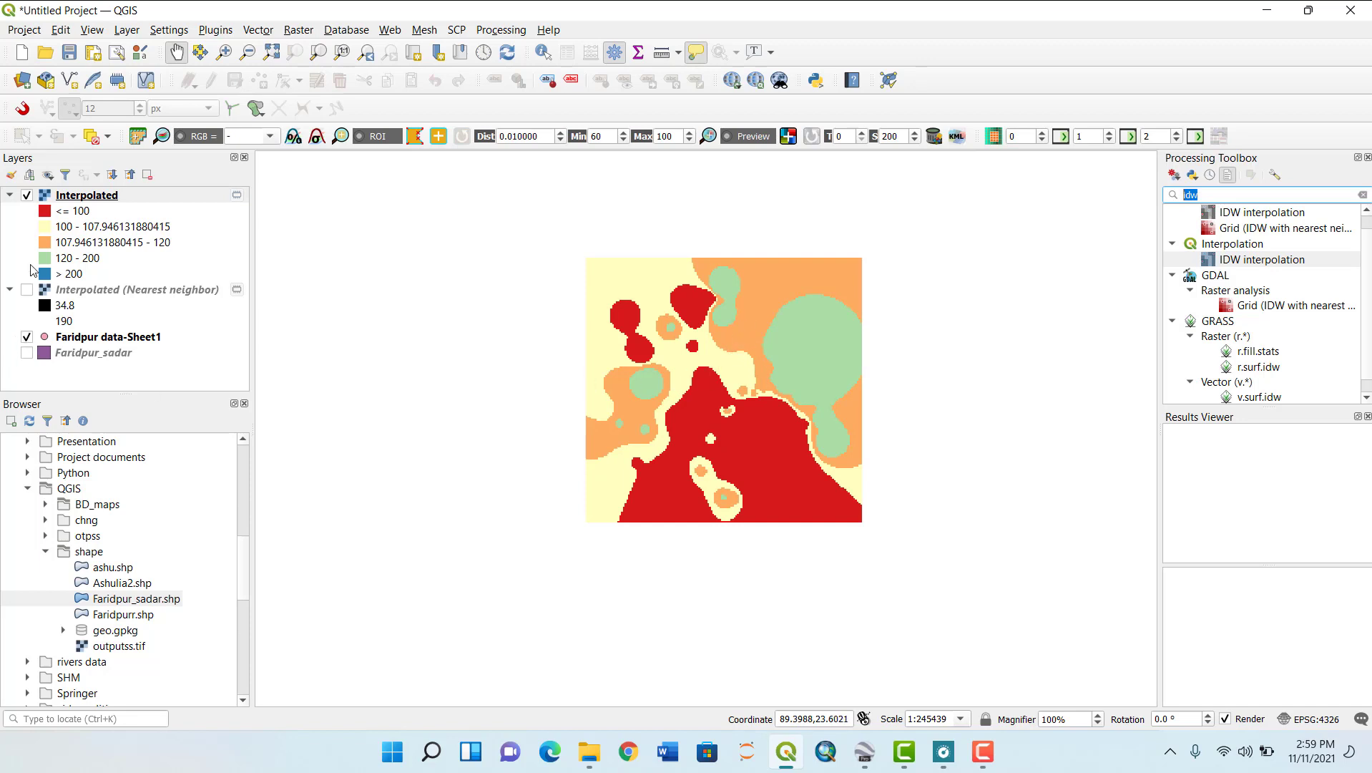
left_click(26, 195)
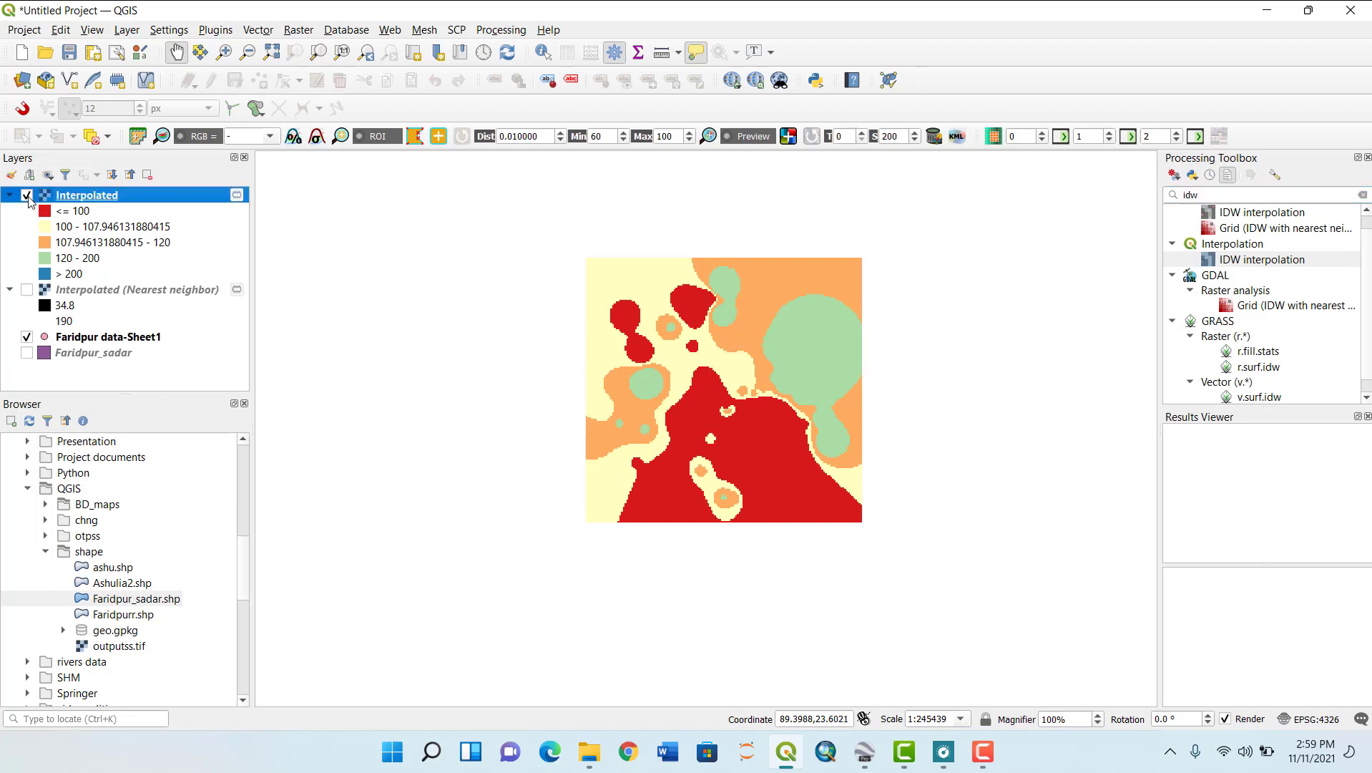
double_click(27, 338)
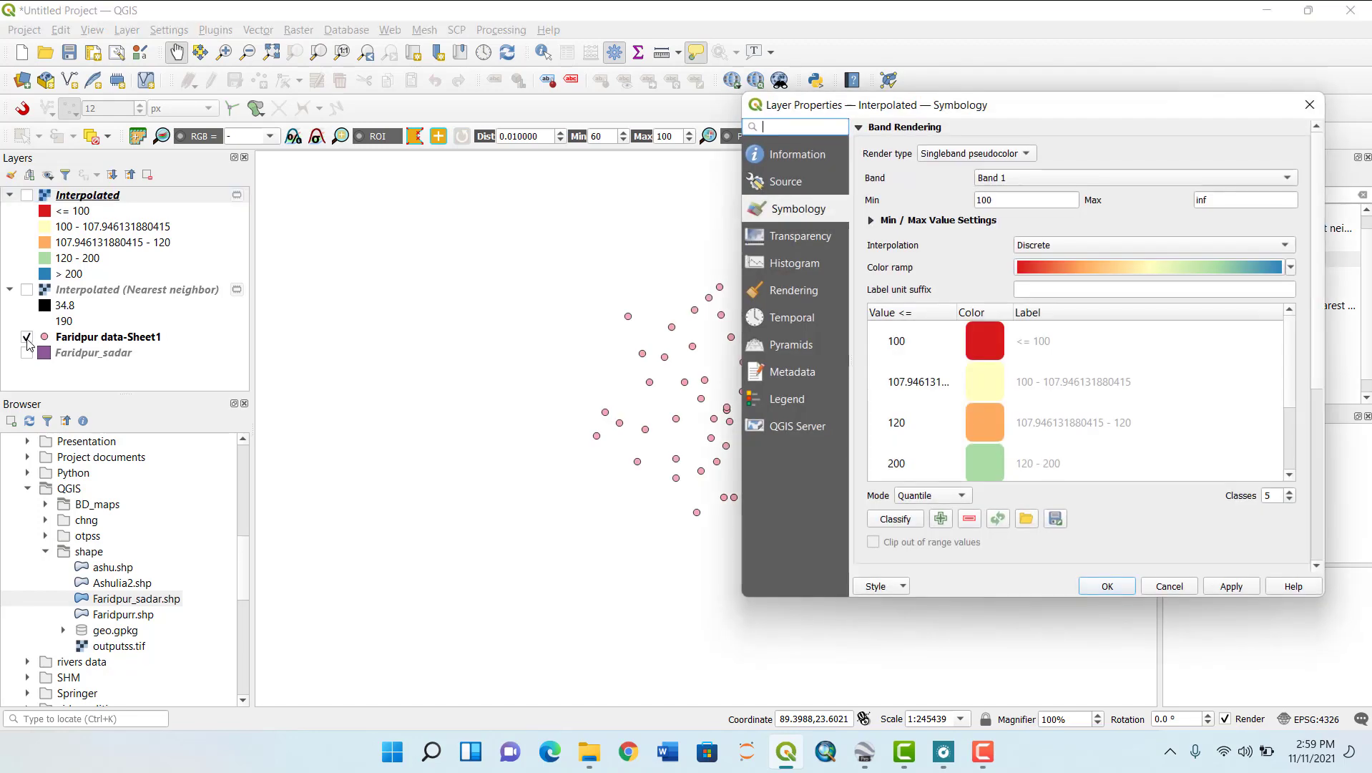
key("Escape")
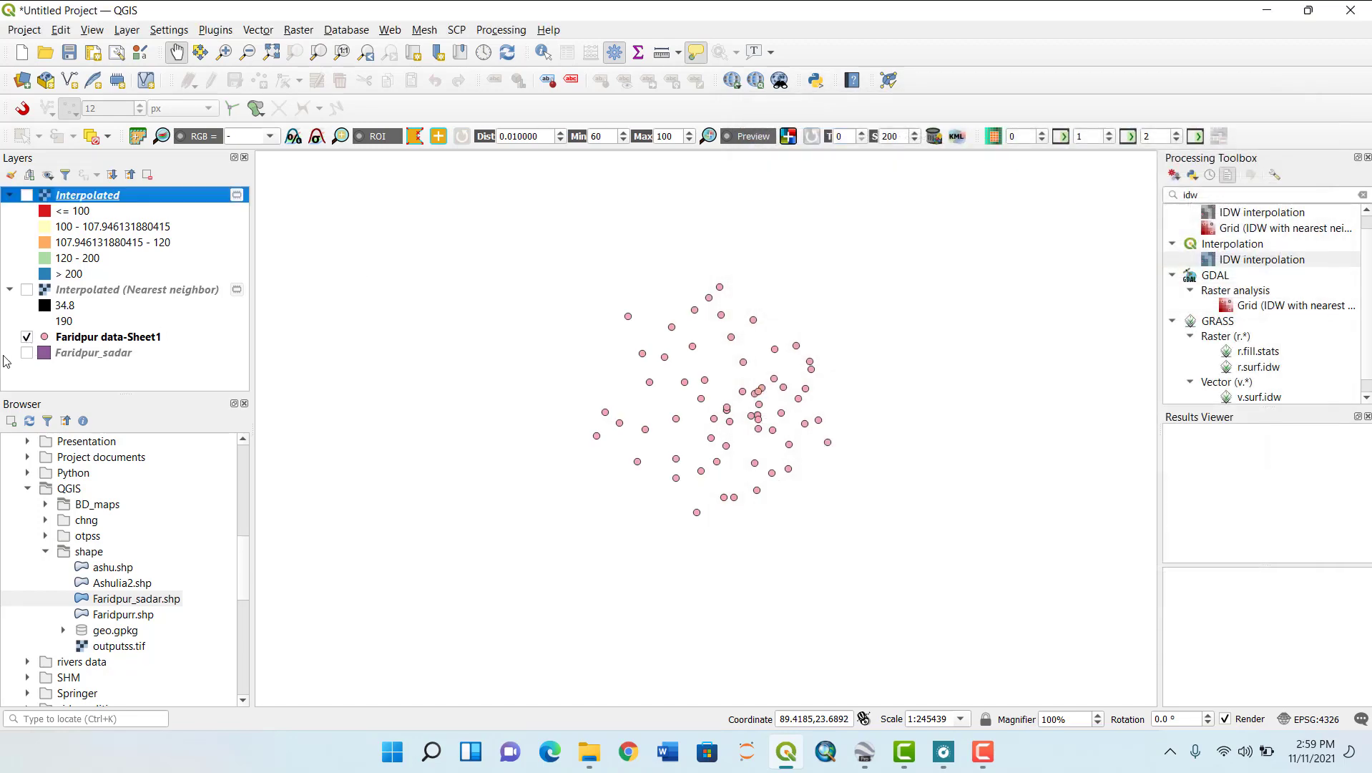
left_click(27, 352)
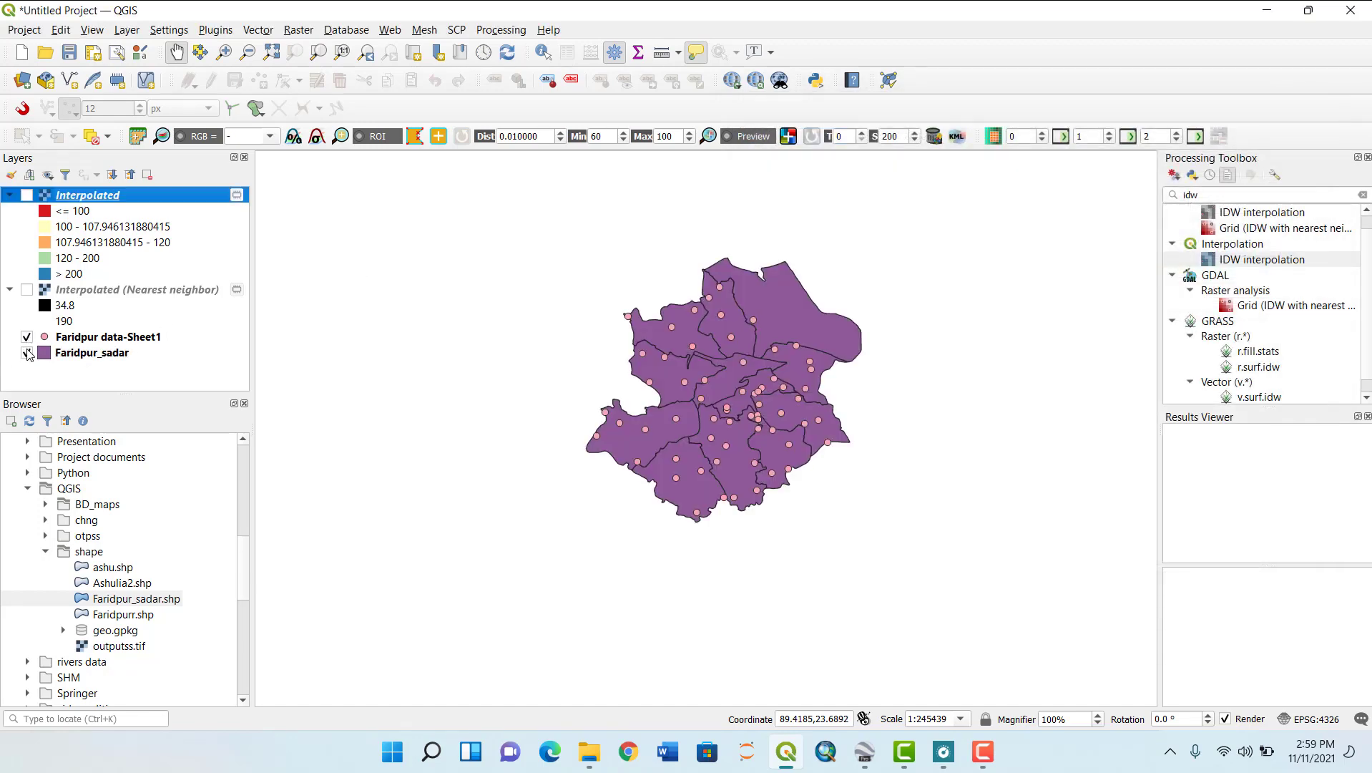
- Search the processing tools for "clip" and open Clip raster by mask layer
left_click(1208, 195)
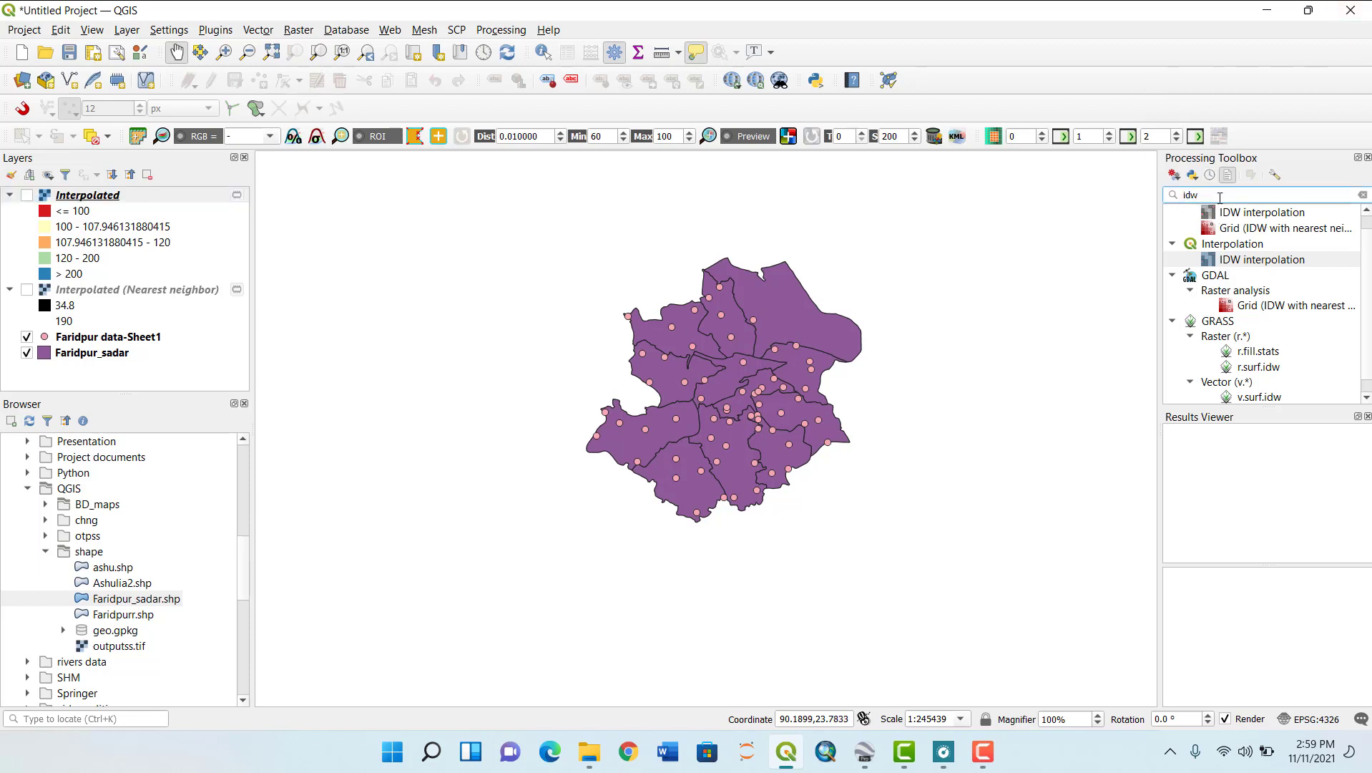
key("BackSpace")
key("BackSpace")
key("BackSpace")
type("clip")
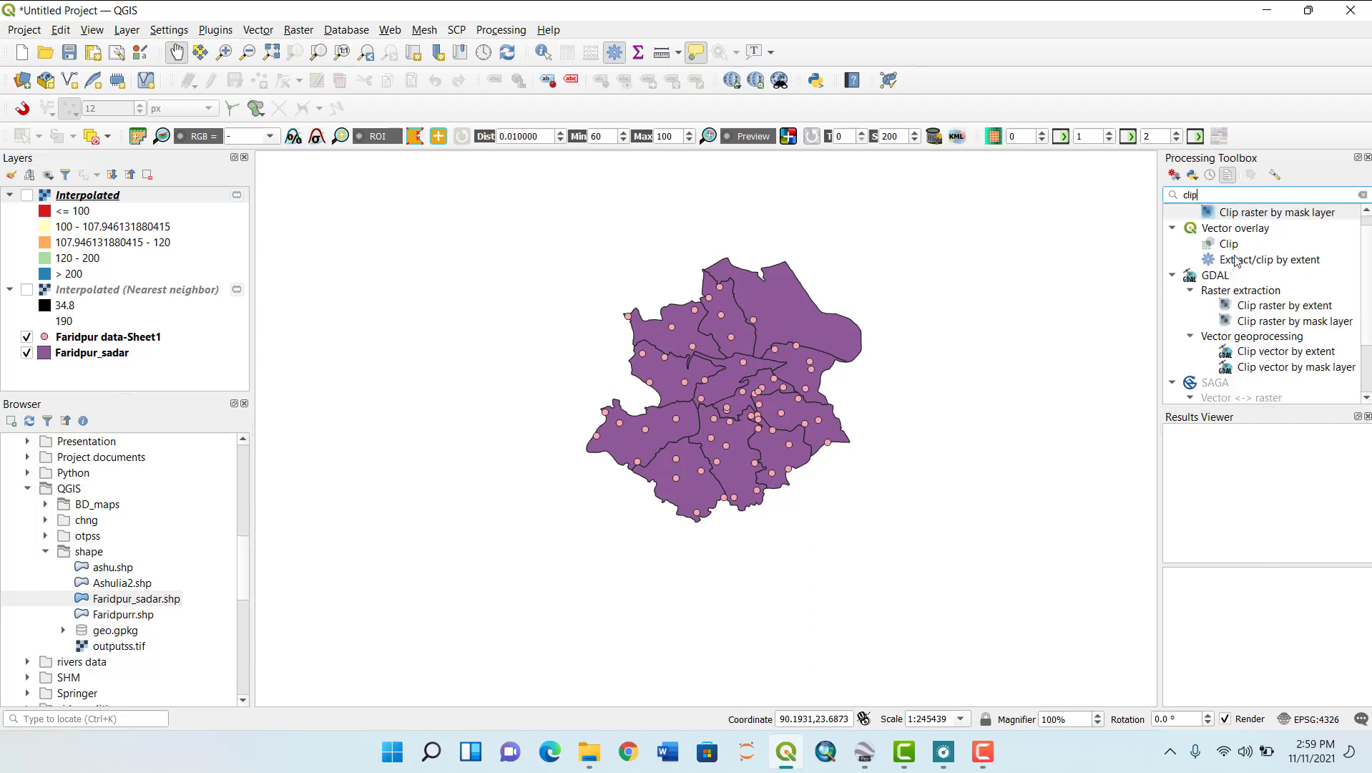
scroll(1239, 258, "up", 1)
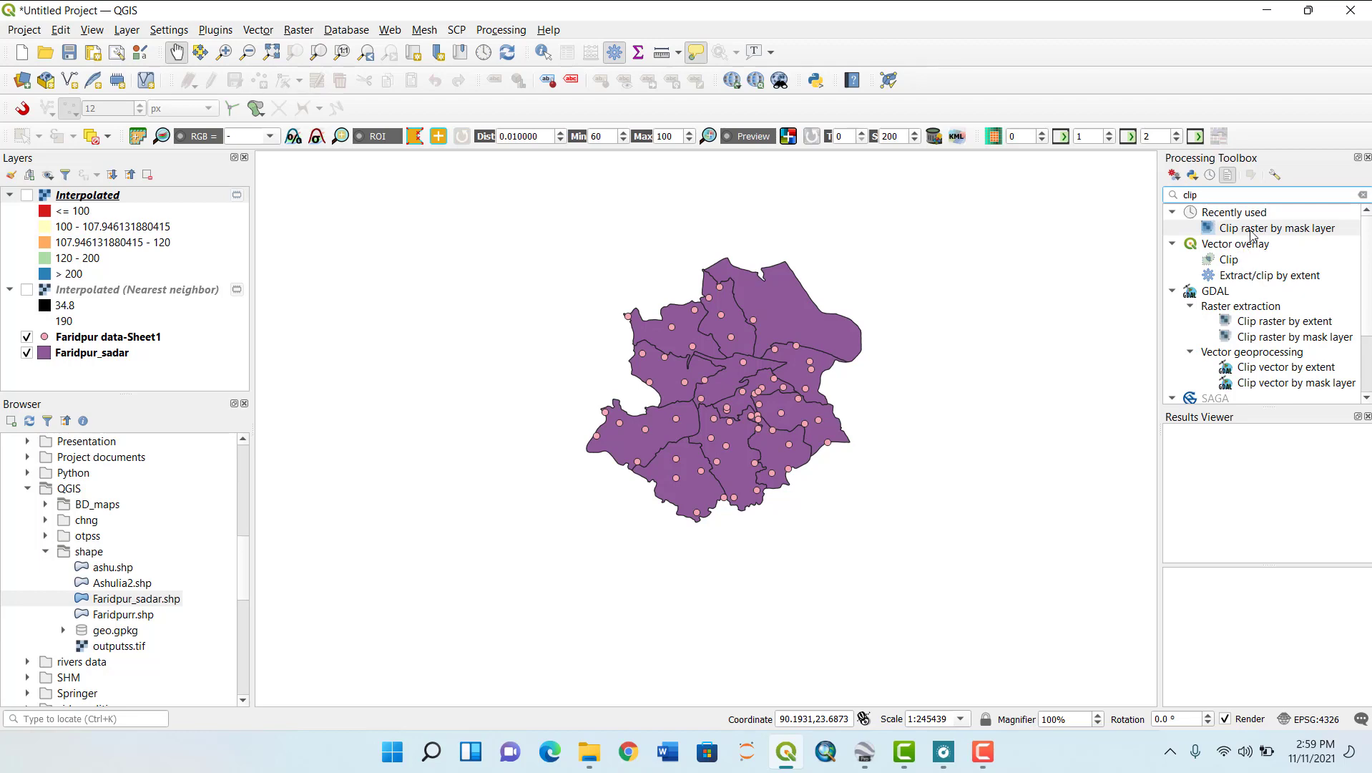
double_click(1264, 232)
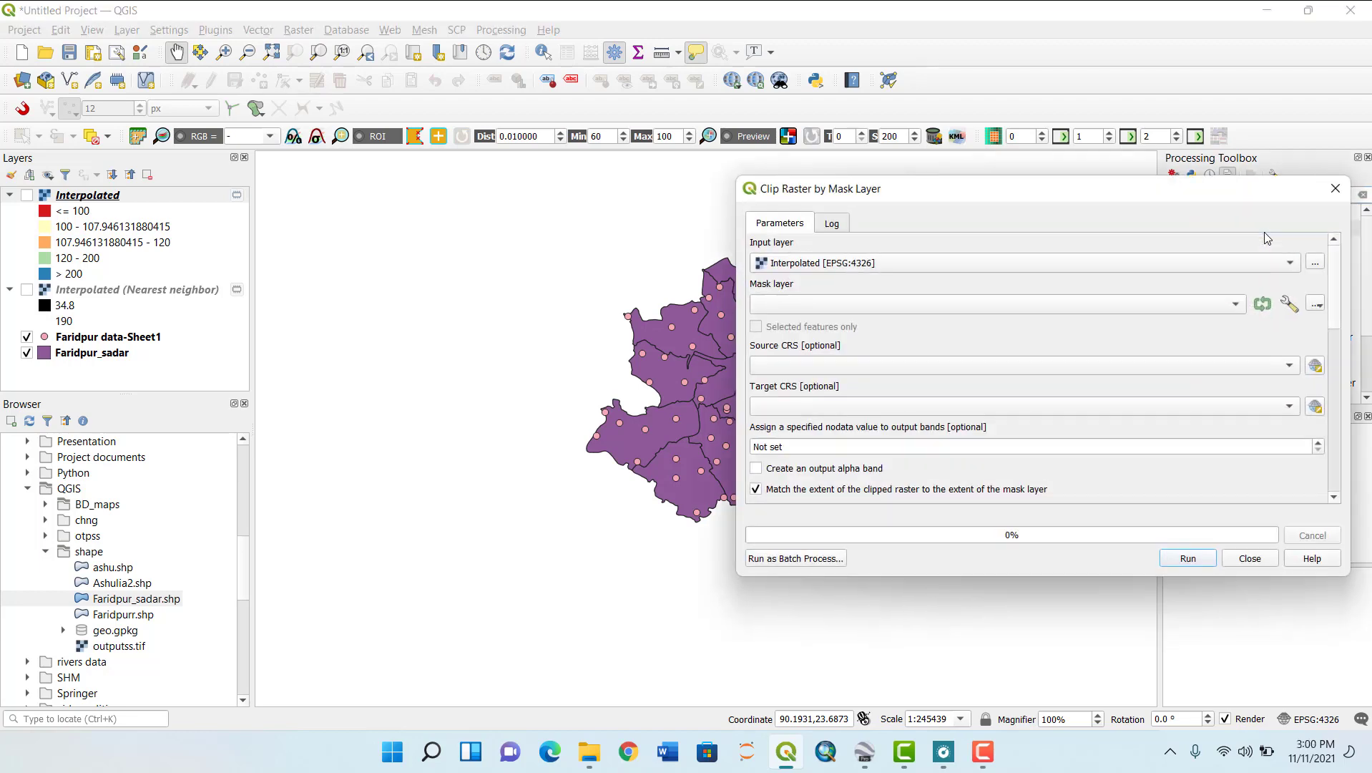
- Clip the Interpolated raster with Faridpur_sadar as mask layer, choosing Project CRS: EPSG:4326 - WGS 84 as source CRS
left_click(1048, 266)
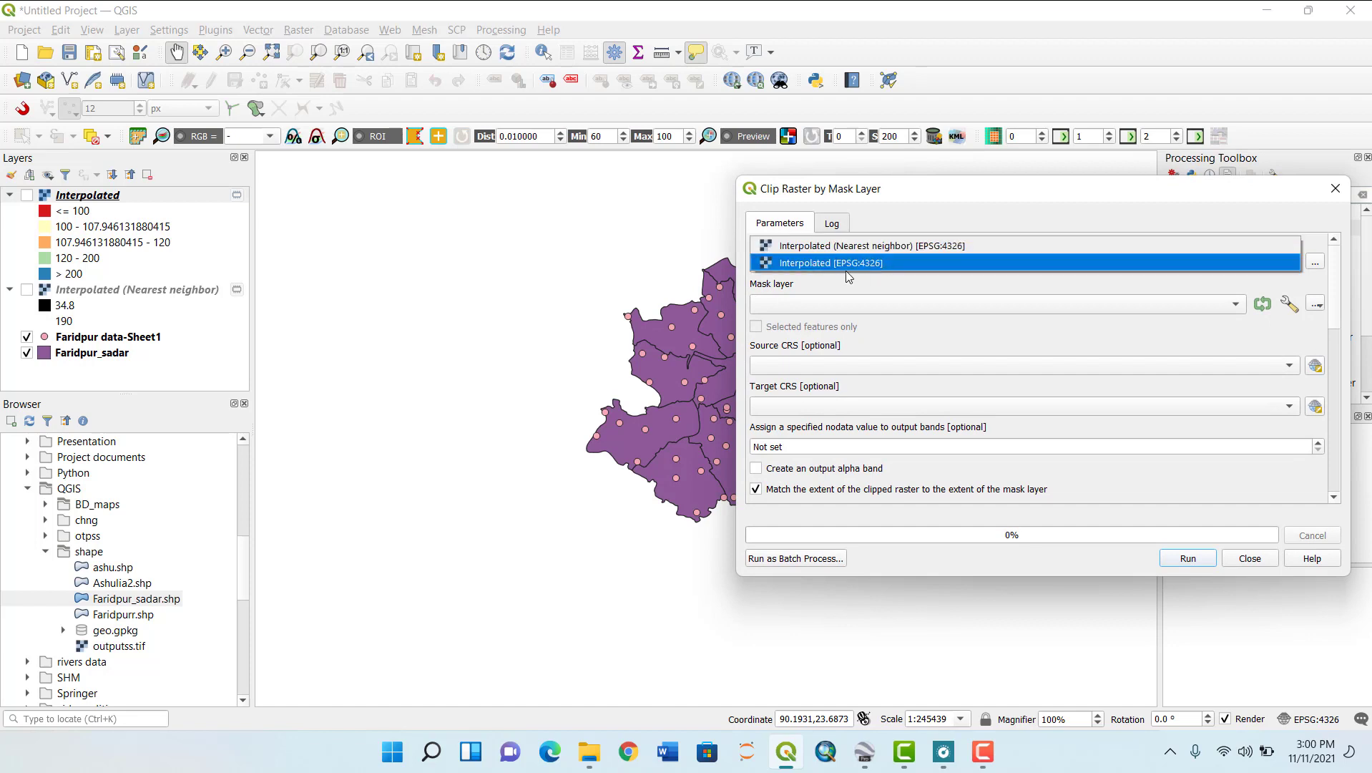
left_click(816, 266)
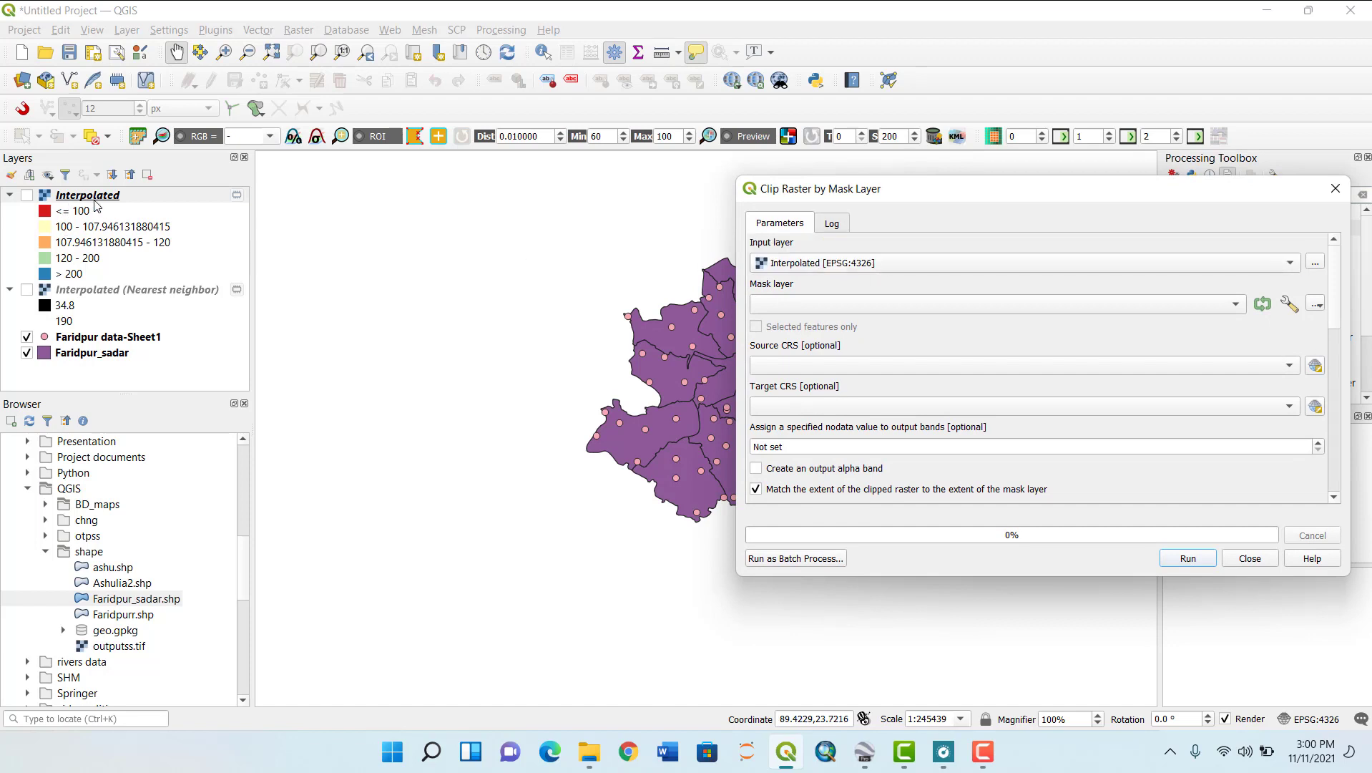
left_click(1012, 313)
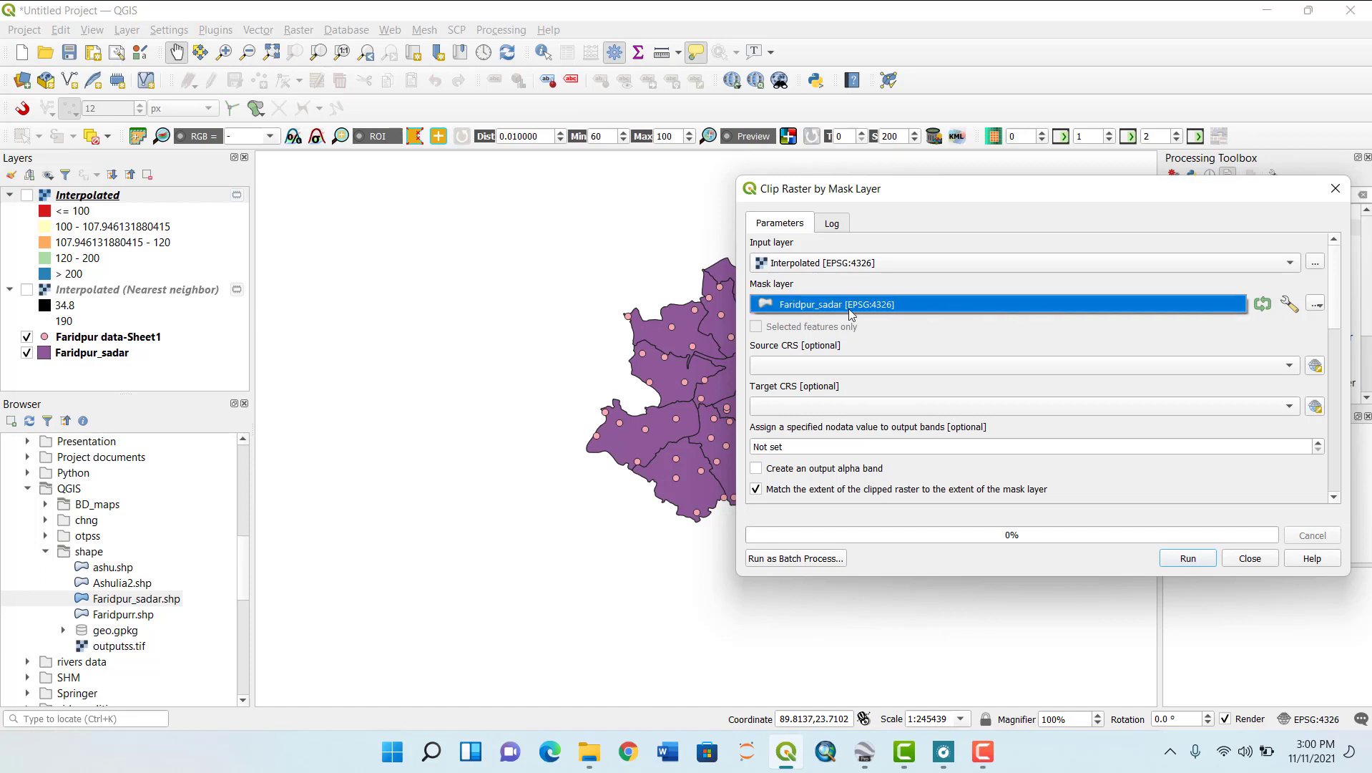
left_click(828, 307)
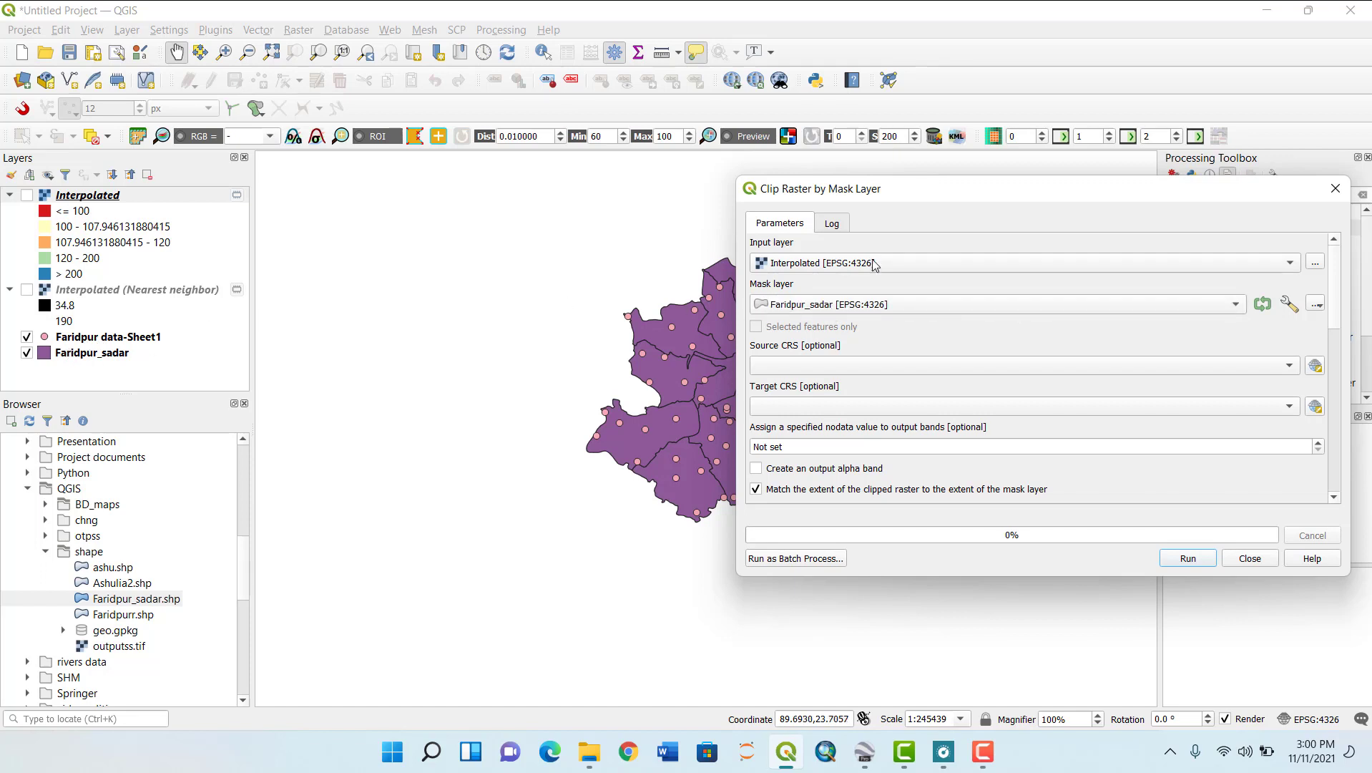
left_click(900, 366)
left_click(899, 383)
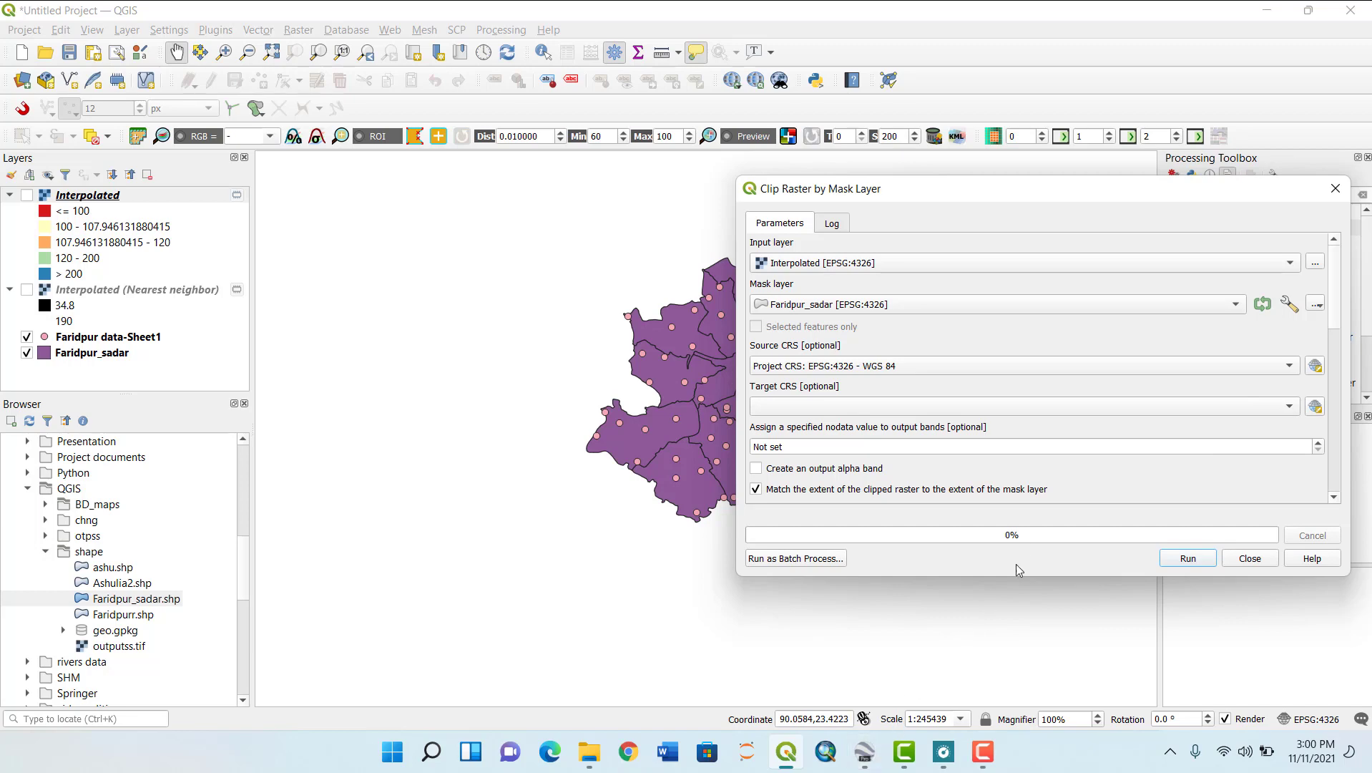
- Switch to Google Earth Pro and examine the UTM grid zones around Bangladesh
left_click(867, 758)
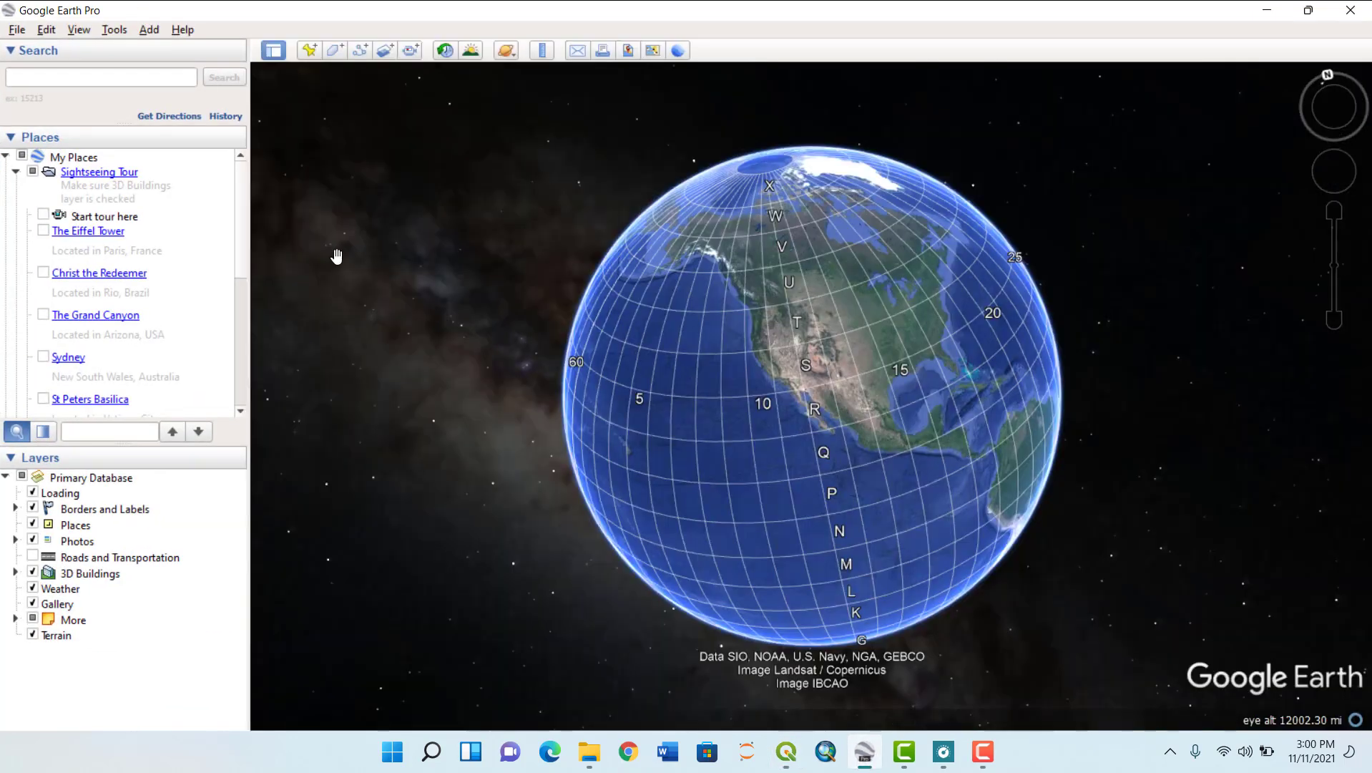
left_click_drag(807, 450, 355, 342)
left_click_drag(910, 448, 720, 459)
left_click_drag(895, 469, 971, 466)
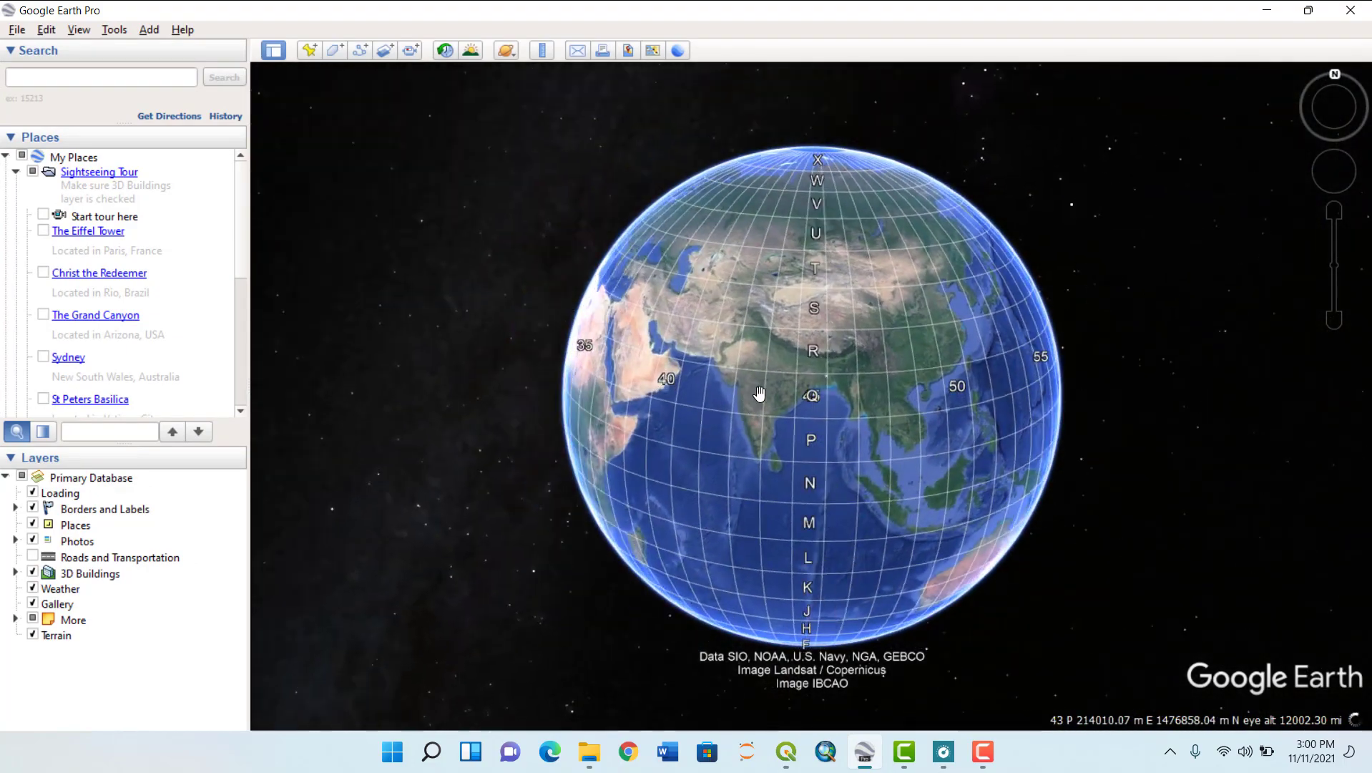
left_click_drag(787, 379, 688, 380)
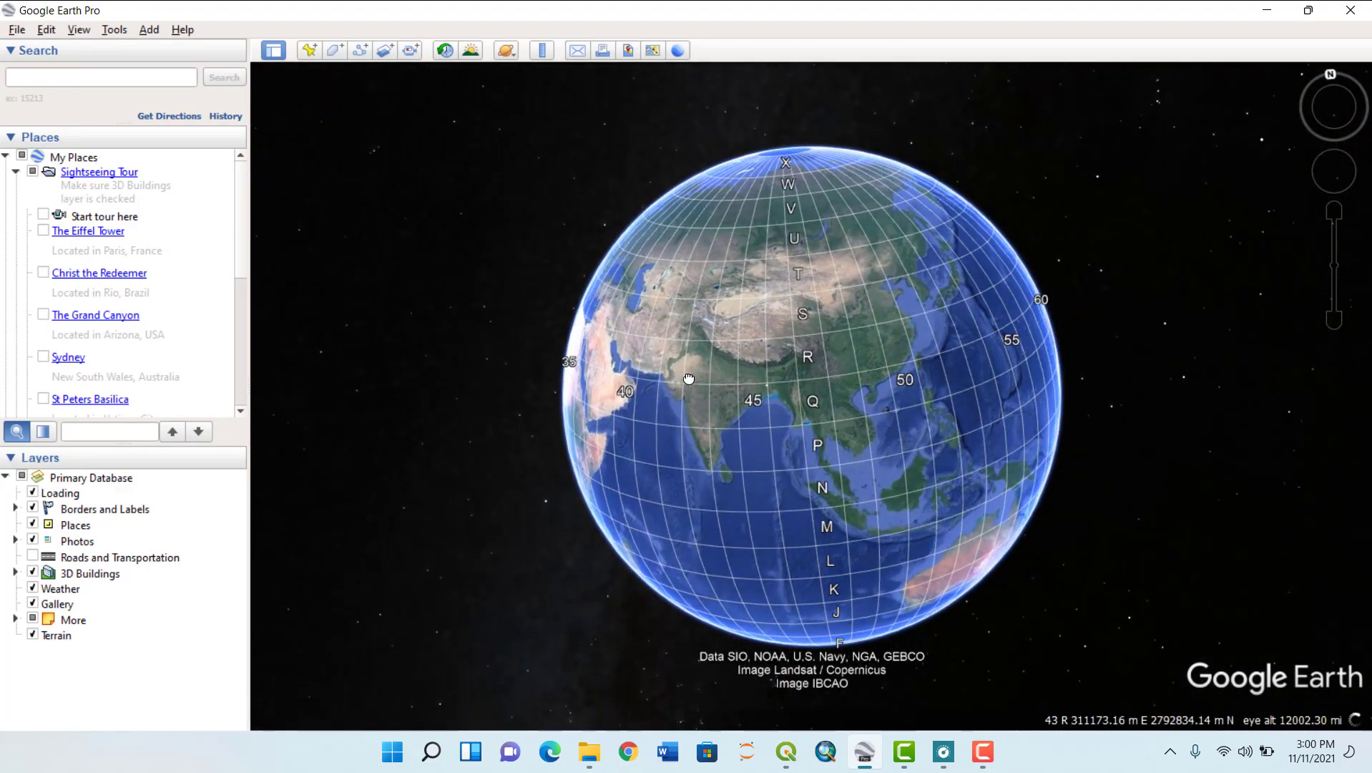
double_click(774, 383)
scroll(775, 384, "up", 3)
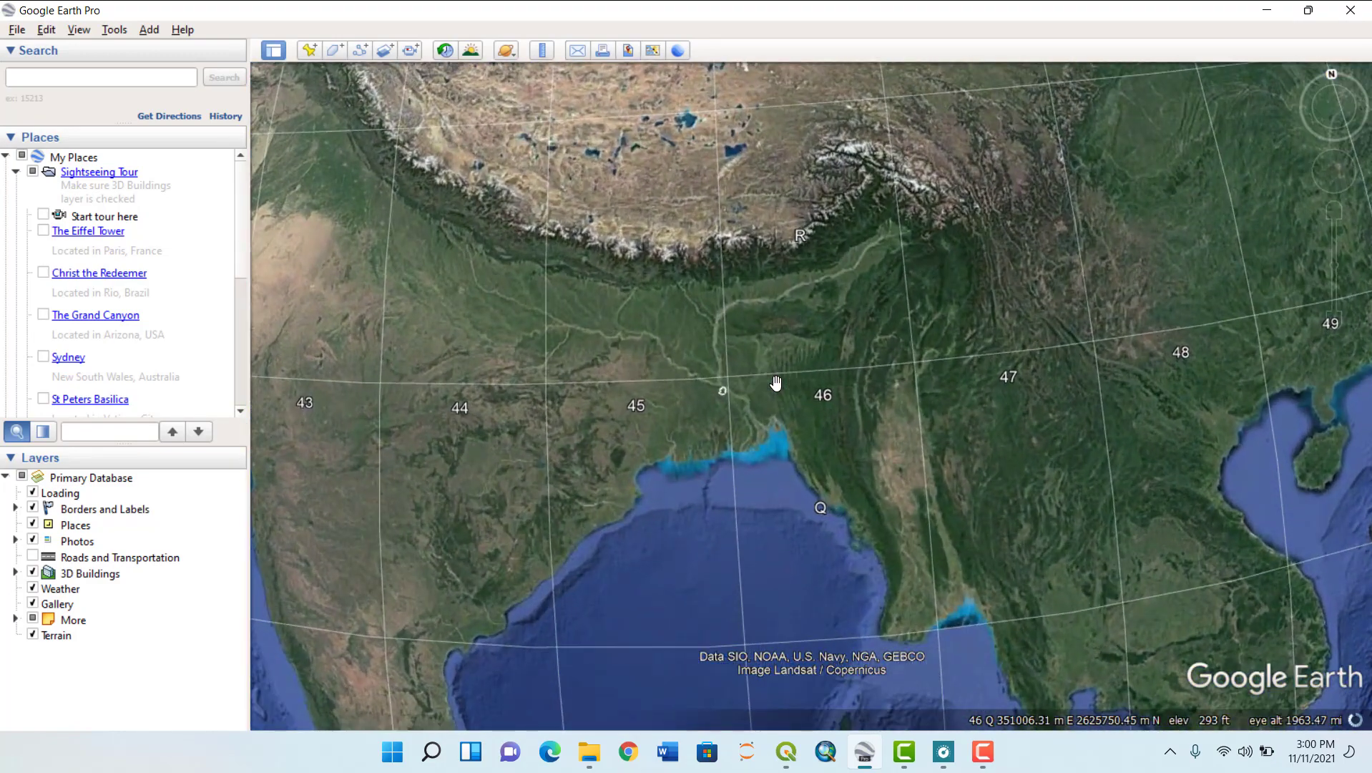
scroll(775, 384, "up", 1)
left_click_drag(754, 447, 827, 426)
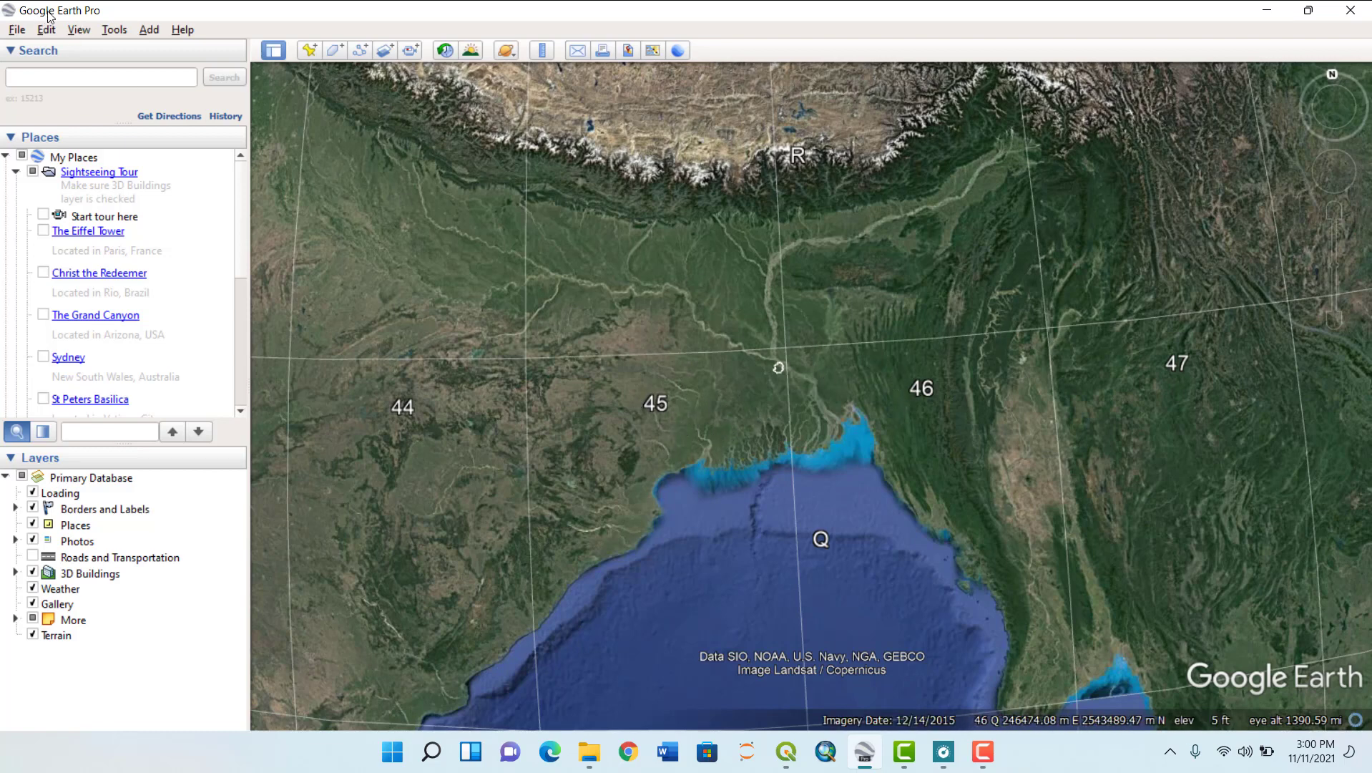
- Review the lat/long display format in the program options and examine the UTM zone grid over the whole globe
left_click(115, 29)
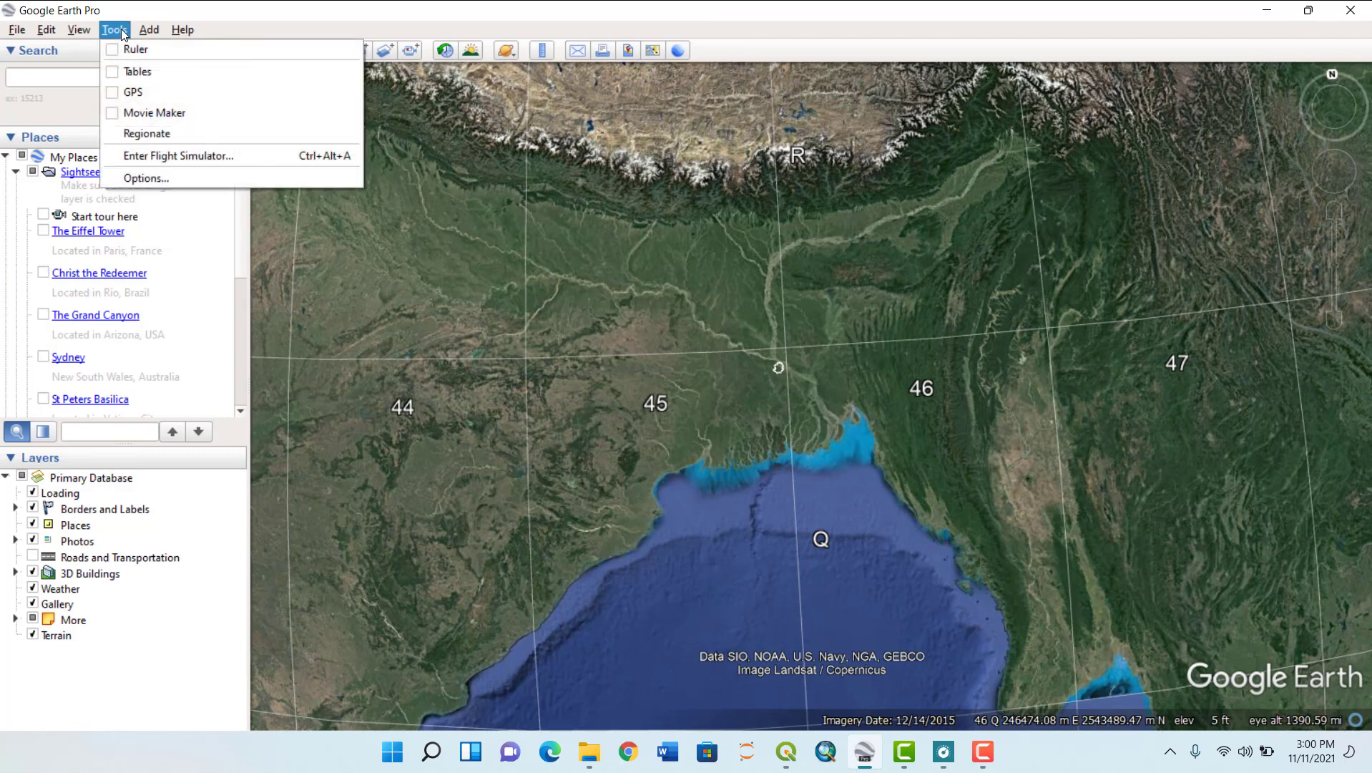
left_click(150, 178)
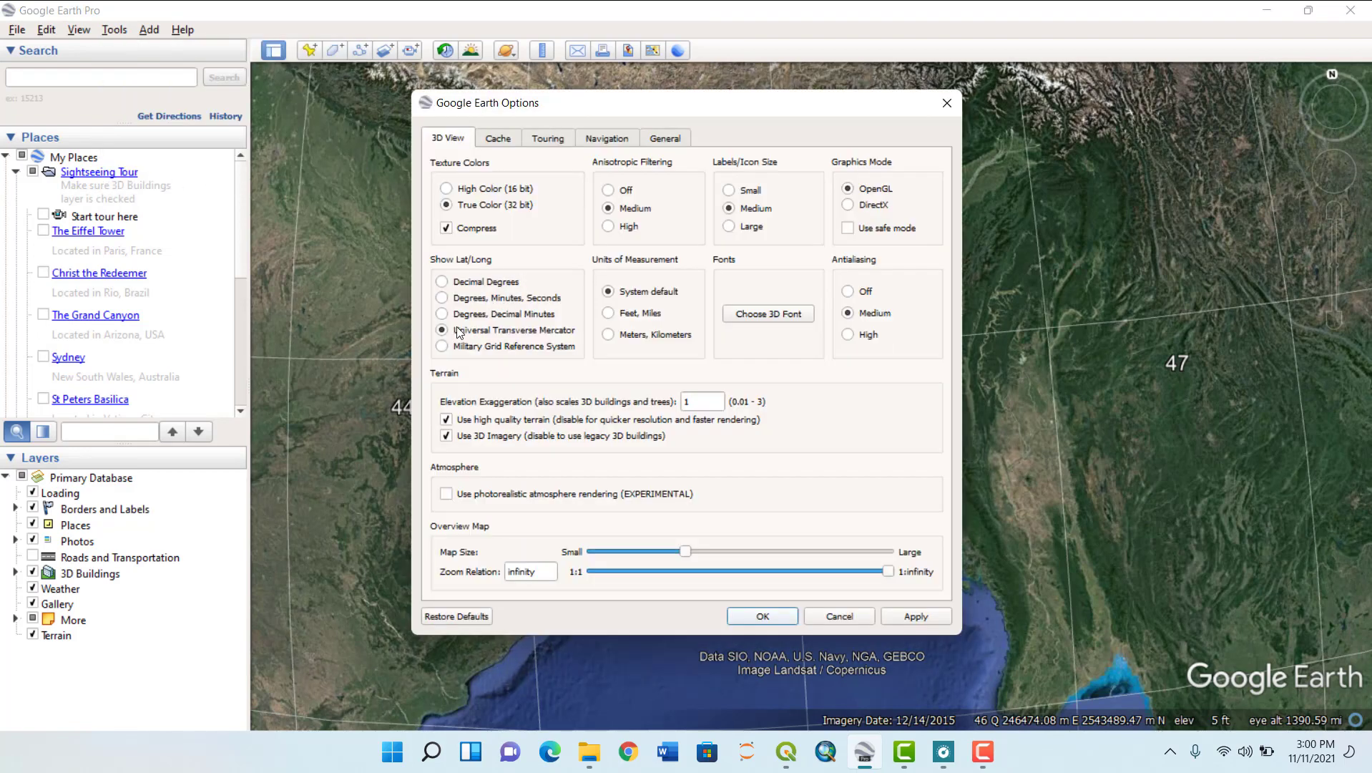
left_click(441, 281)
left_click(913, 615)
left_click(759, 615)
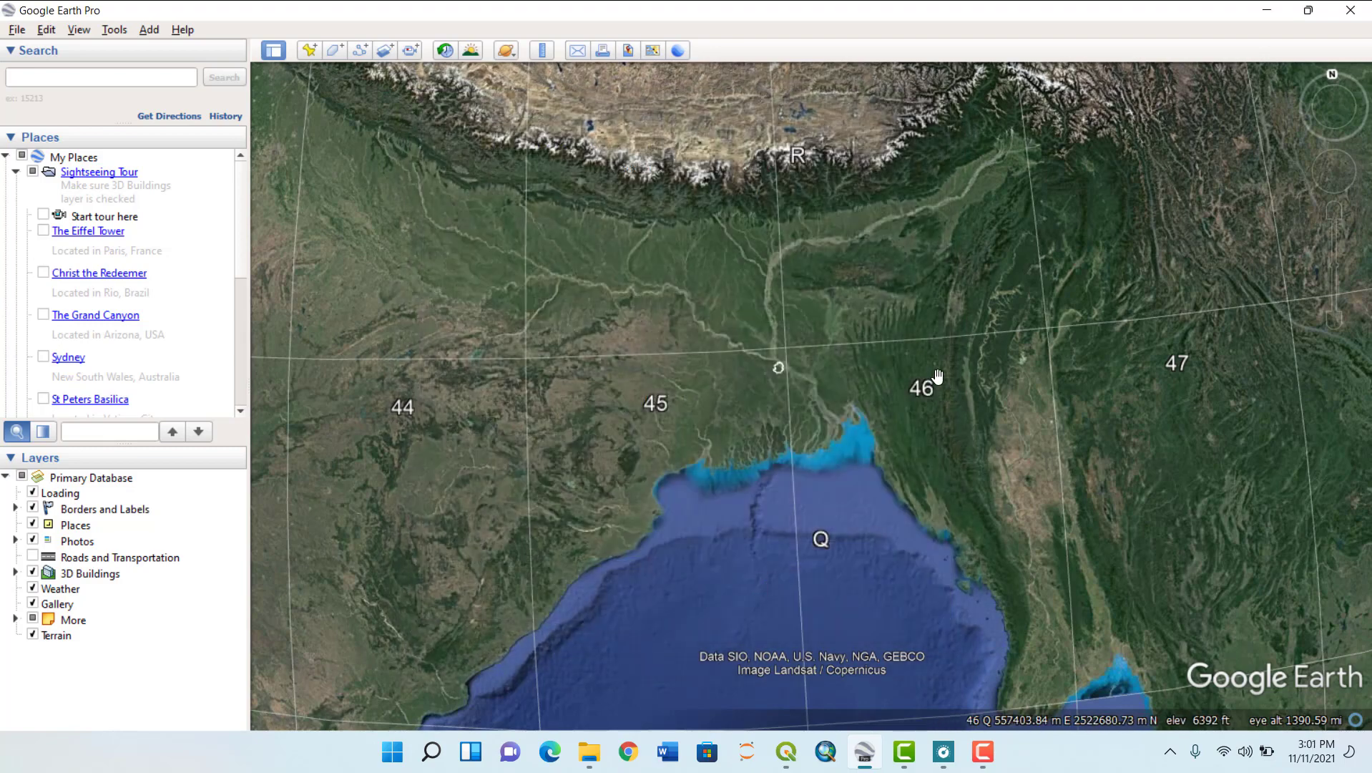
scroll(808, 386, "down", 2)
scroll(804, 408, "down", 2)
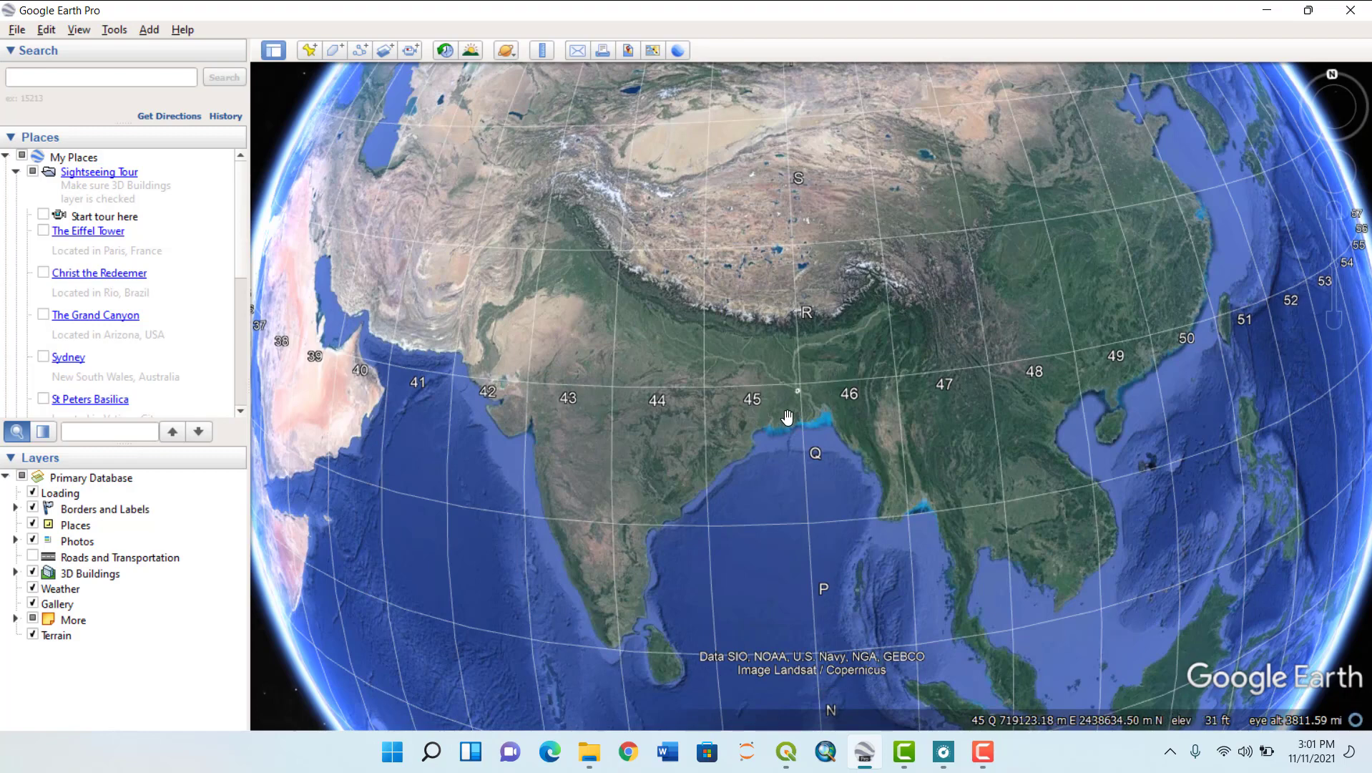
scroll(781, 402, "down", 2)
scroll(780, 403, "down", 3)
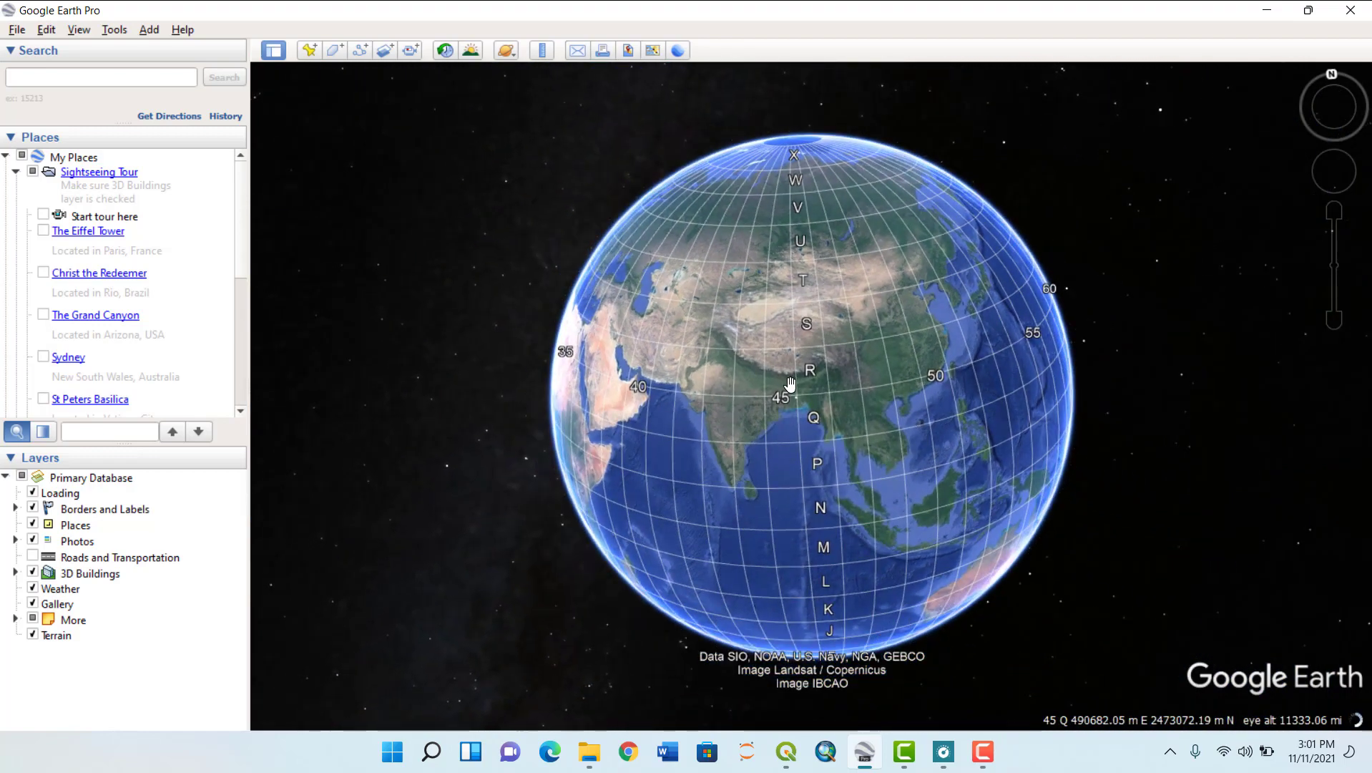
- Examine the UTM latitude band letters and zone numbers from South Asia down to Antarctica on the globe
left_click_drag(792, 322, 804, 272)
left_click_drag(804, 399, 808, 250)
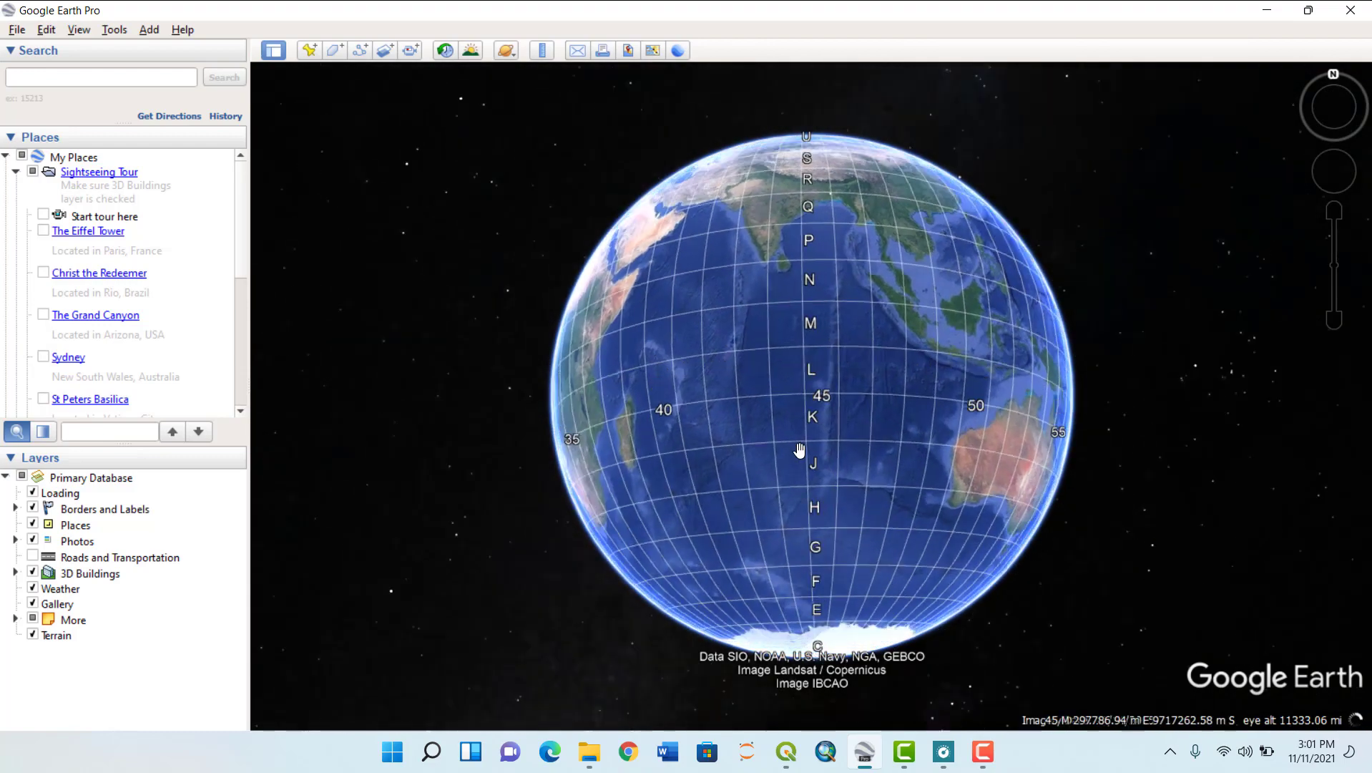
left_click_drag(801, 468, 809, 348)
left_click_drag(806, 483, 797, 368)
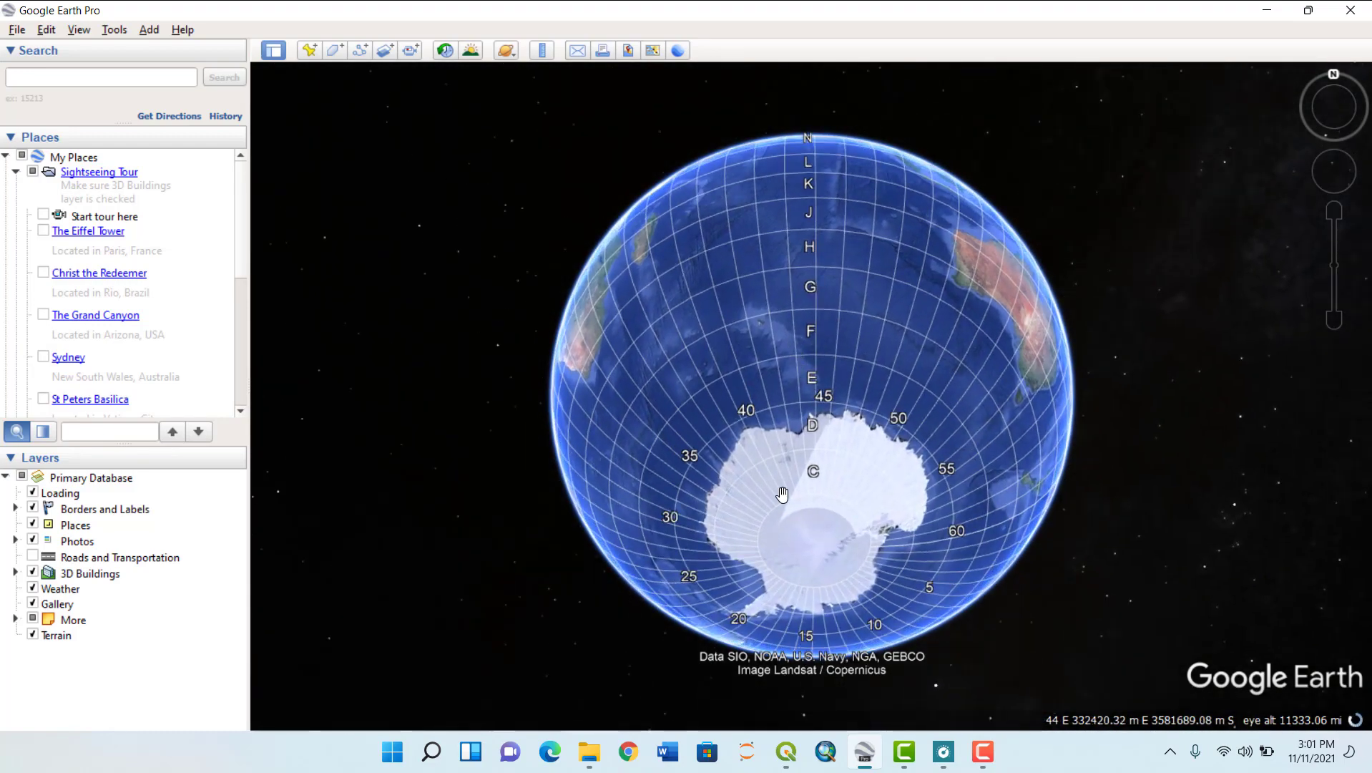
left_click_drag(791, 494, 810, 580)
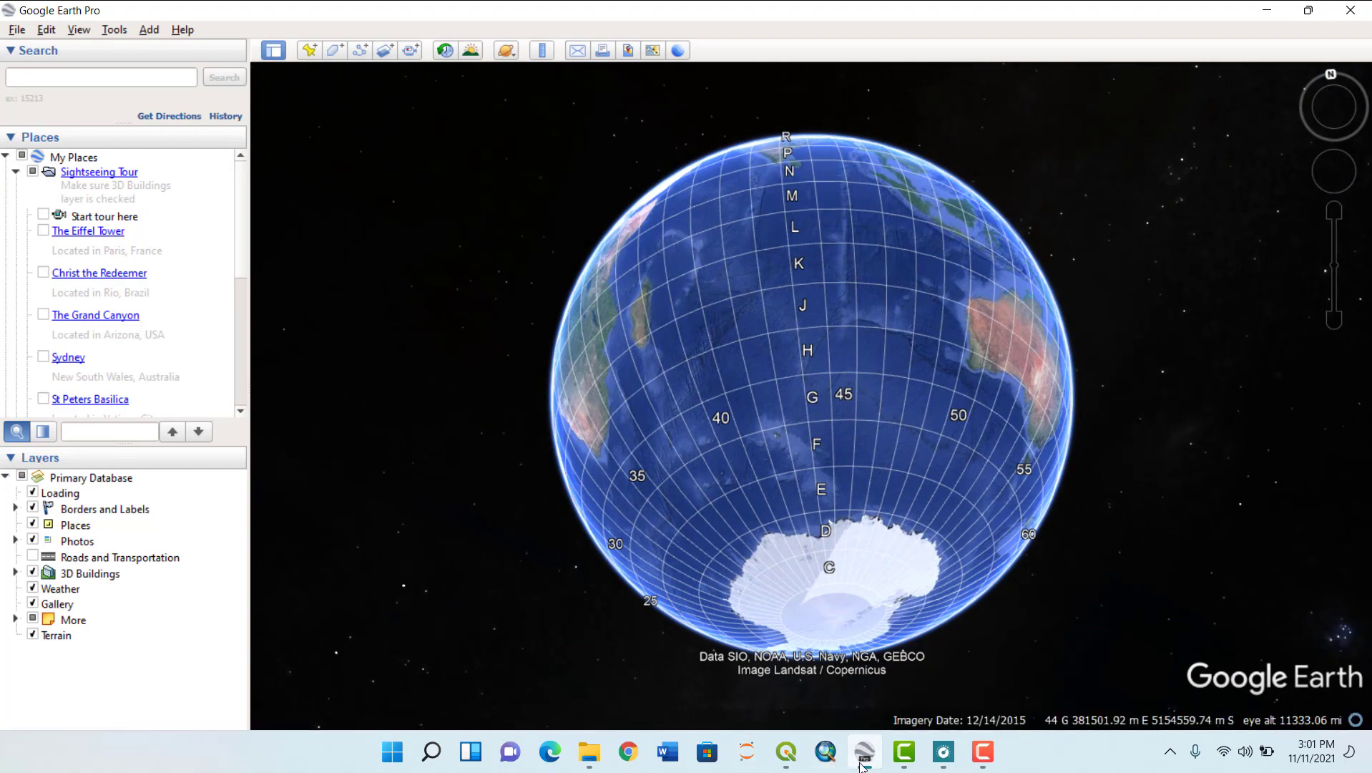
- Switch to QGIS and set the clip's source CRS to Project CRS: EPSG:4326 - WGS 84 and target CRS to EPSG:32645 - WGS 84 / UTM zone 45N
left_click(790, 762)
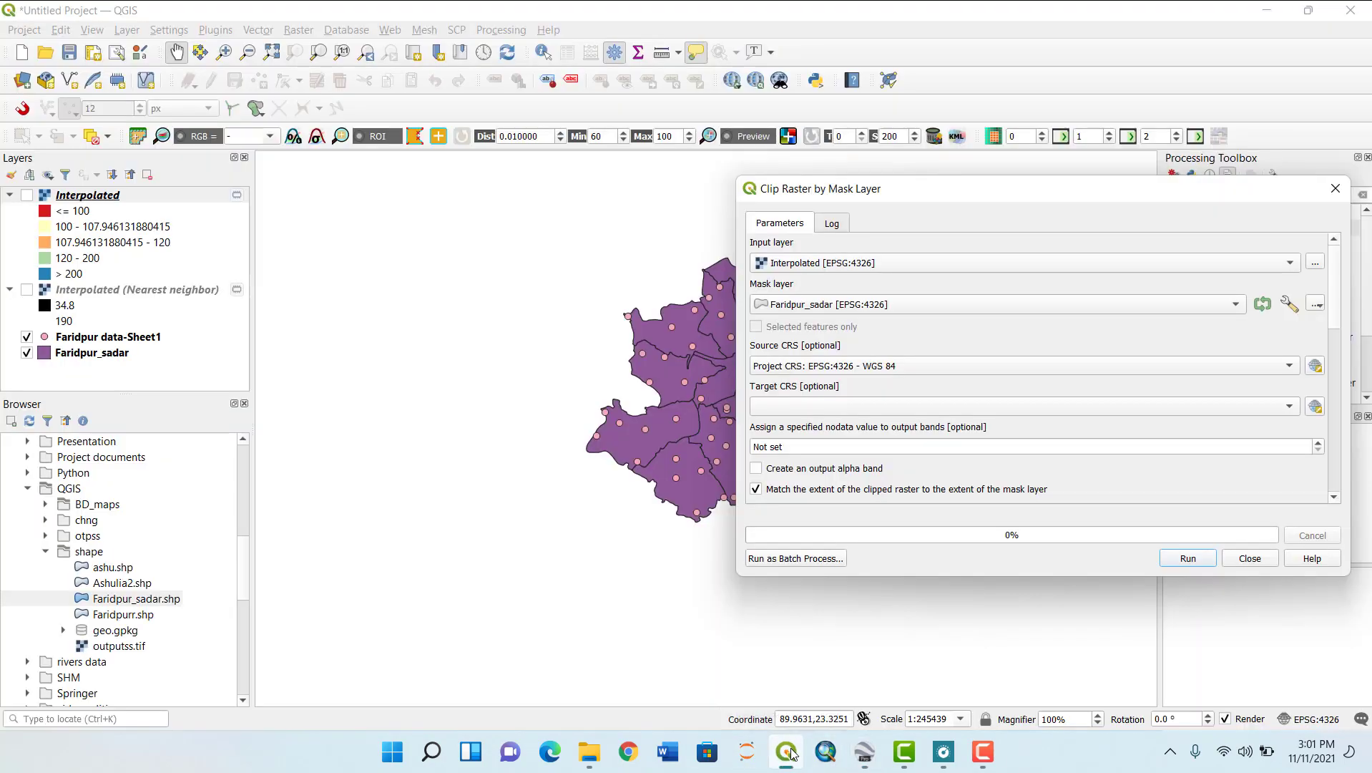
left_click_drag(1066, 195, 955, 158)
left_click(875, 333)
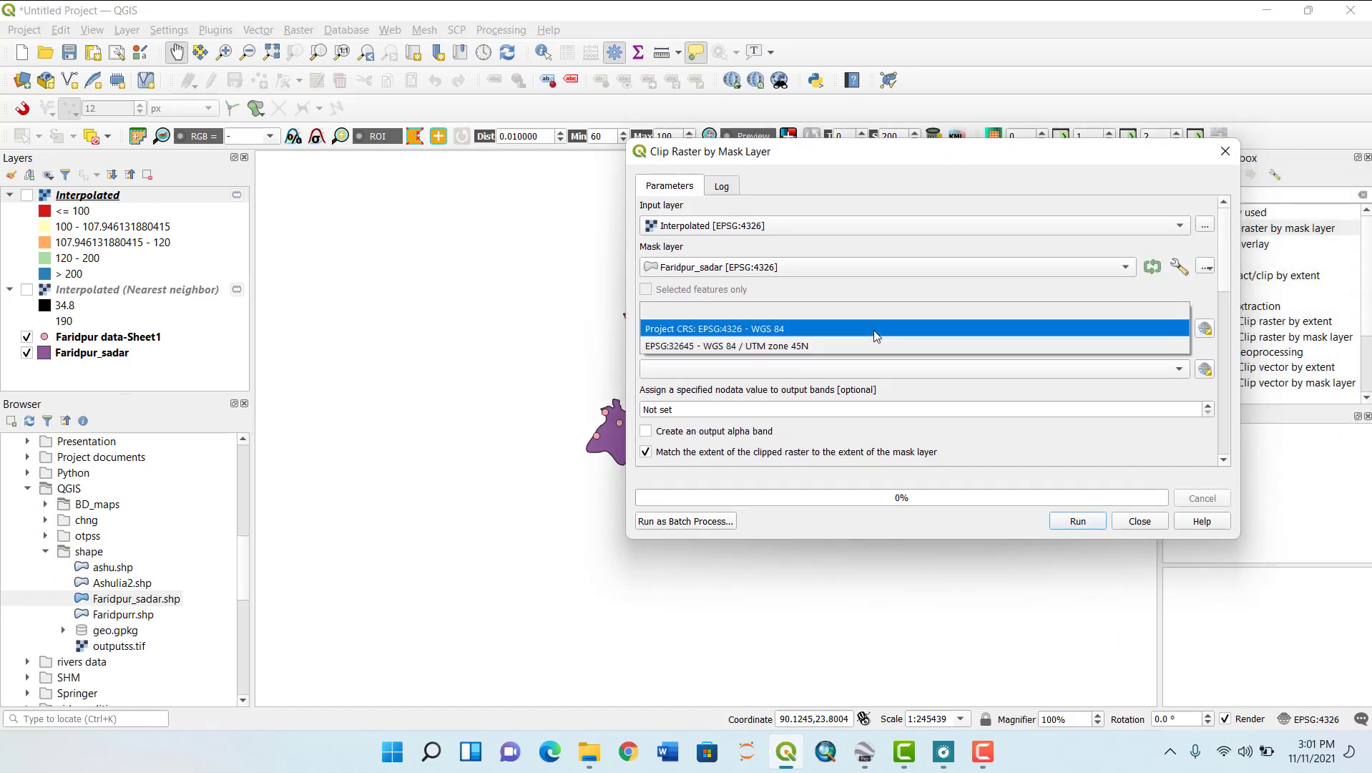
left_click(832, 345)
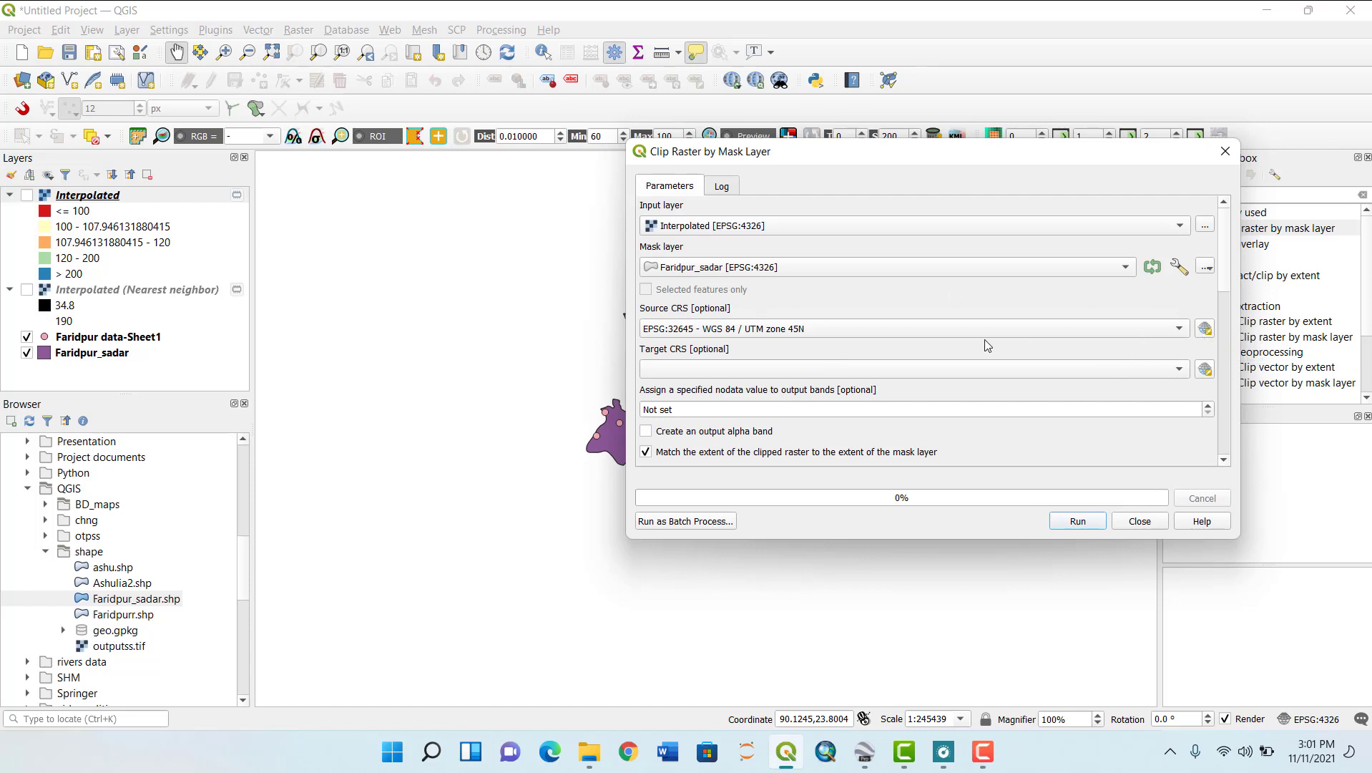
left_click(822, 334)
left_click(762, 312)
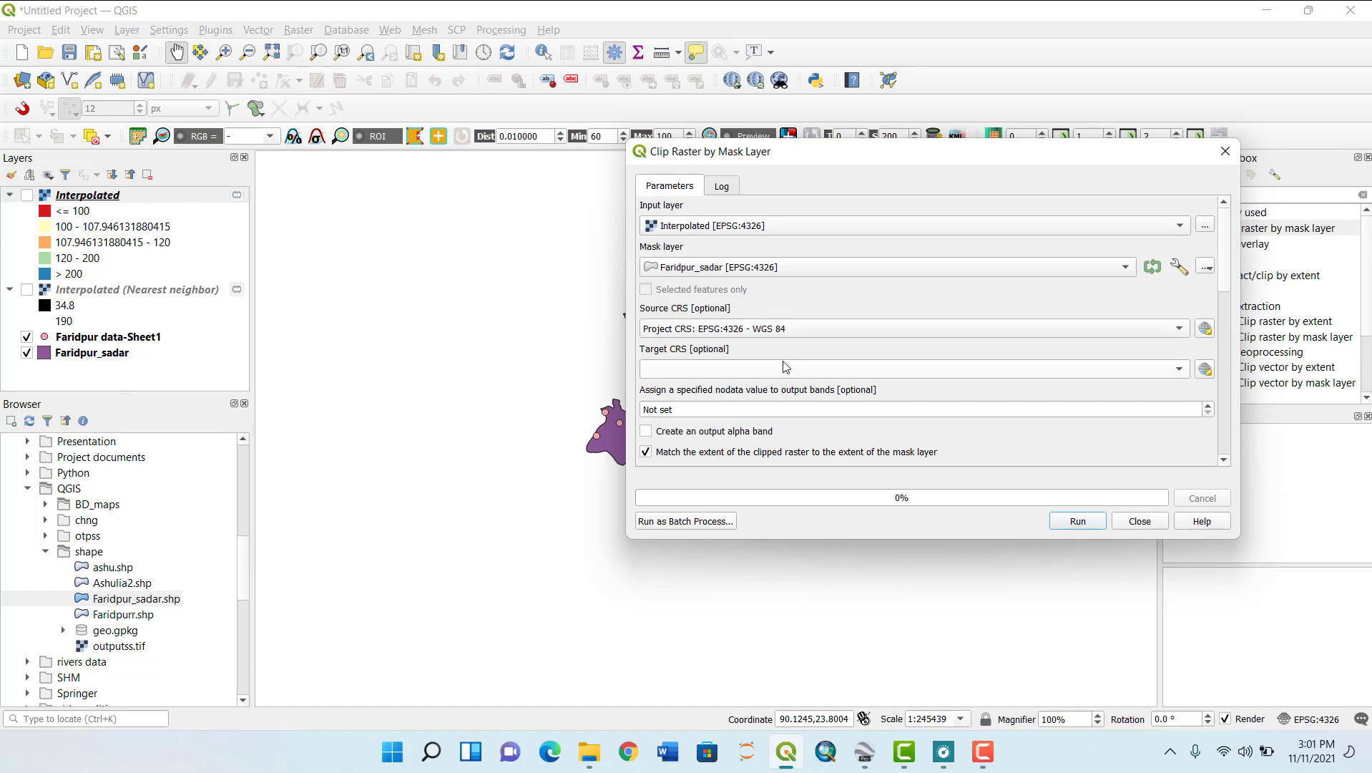
left_click(788, 368)
left_click(797, 404)
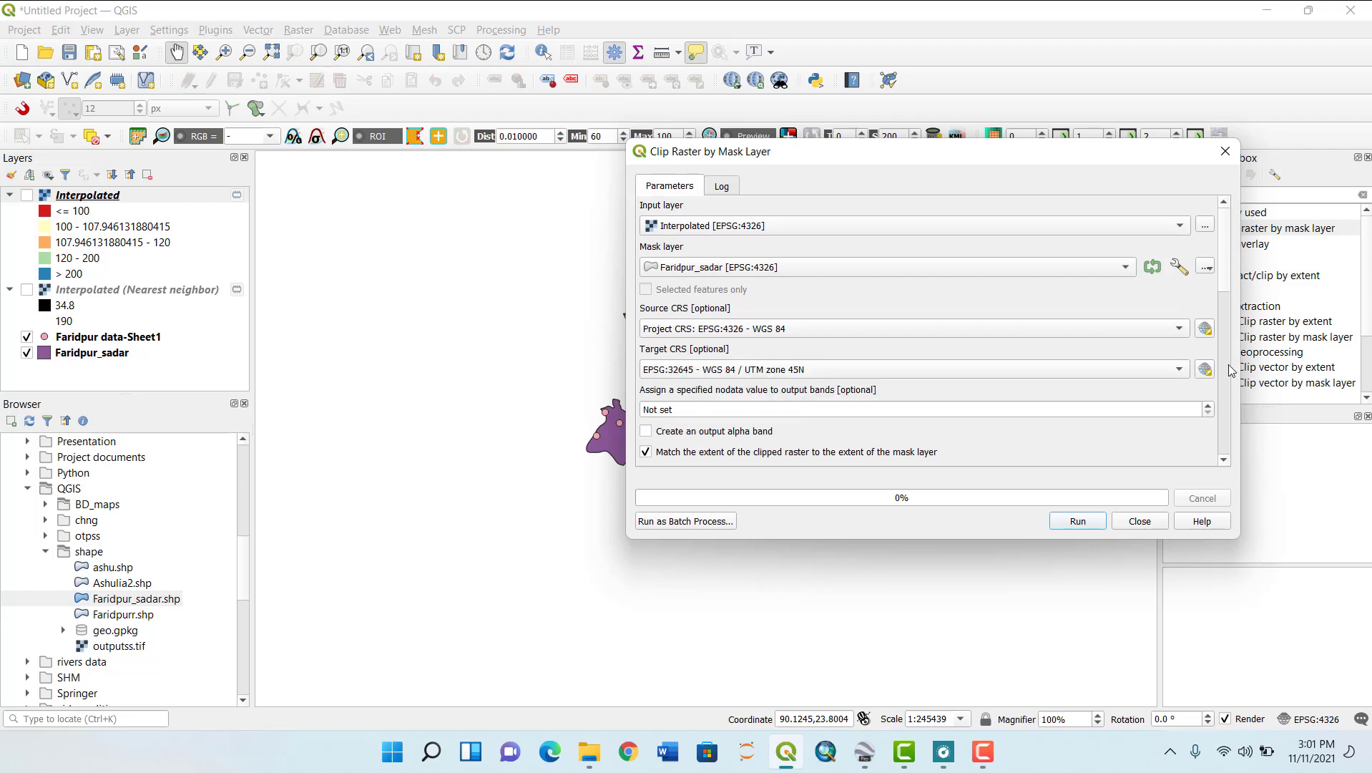
- Search the target CRS selector for "utm" and examine the southern and northern hemisphere WGS 84 / UTM grid systems
left_click(1205, 370)
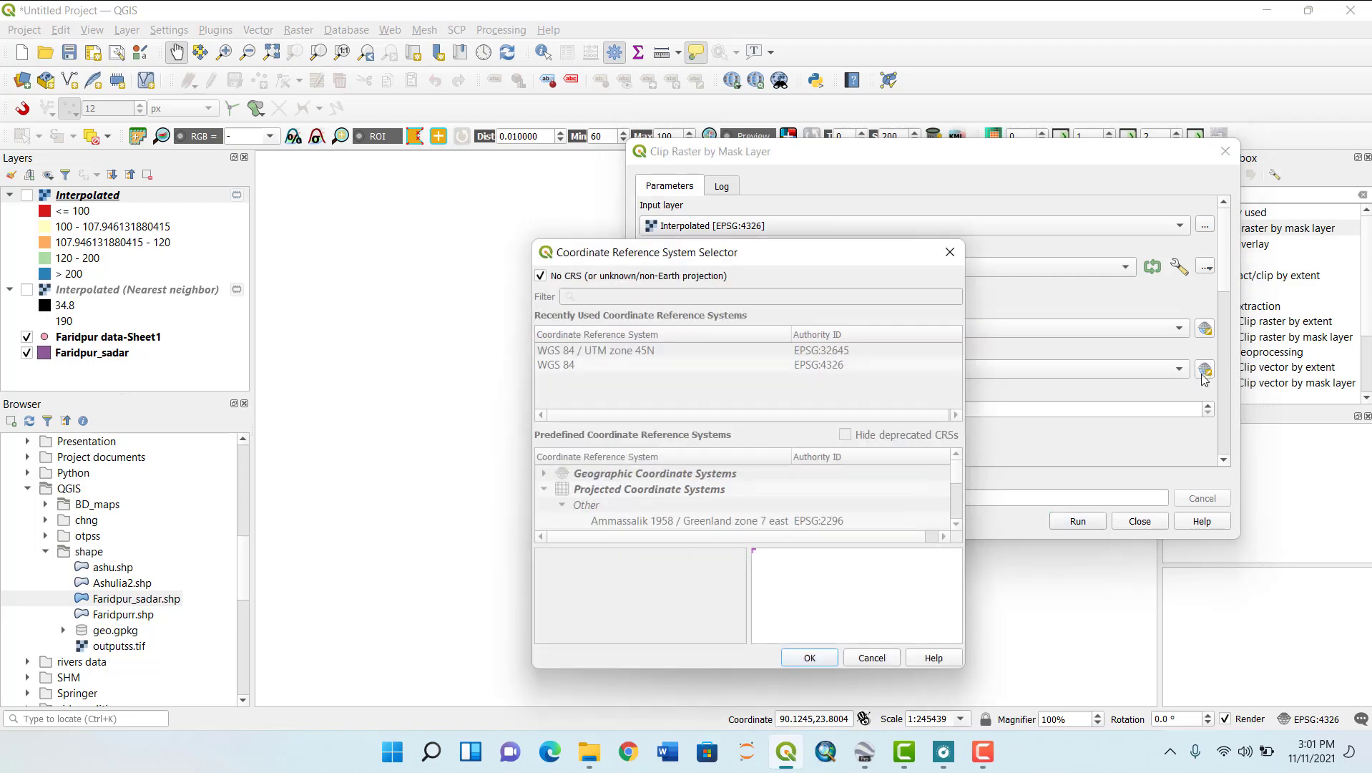
left_click(951, 252)
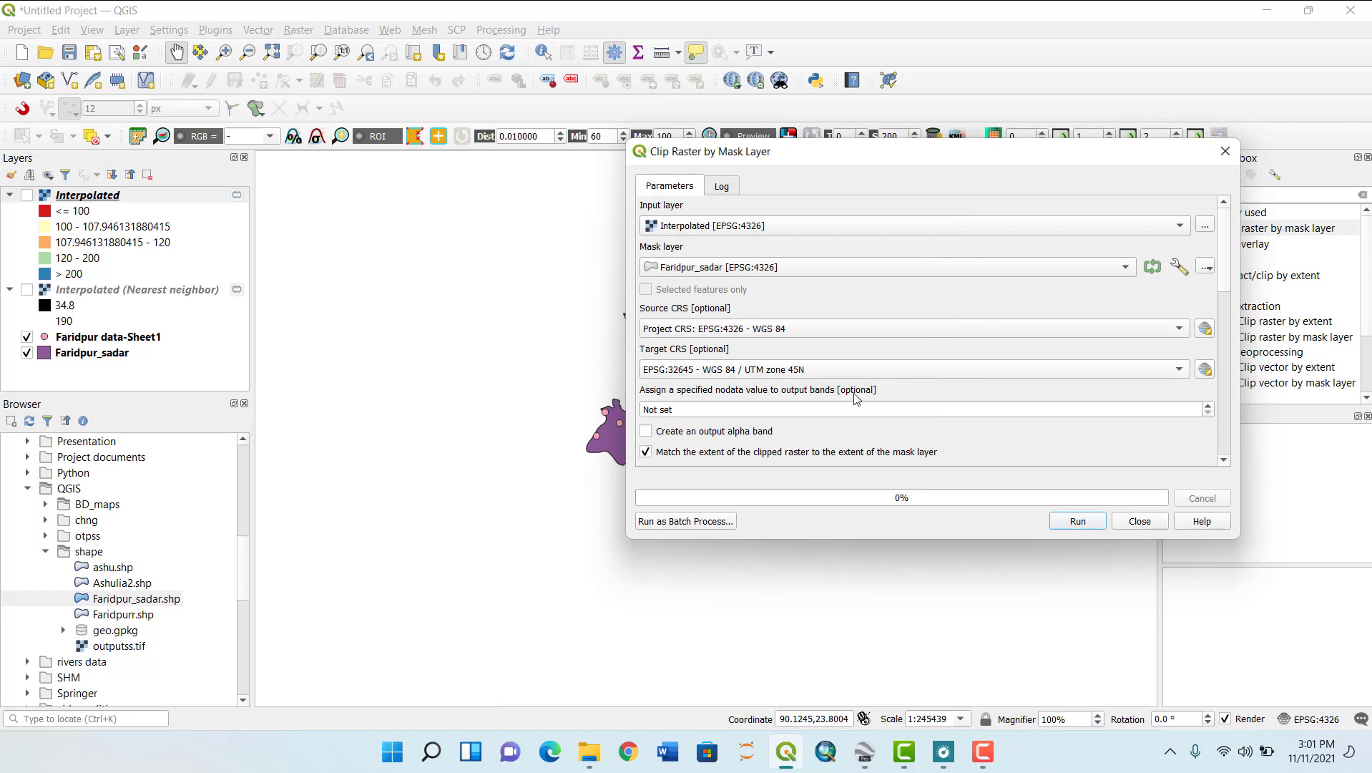
left_click(1206, 371)
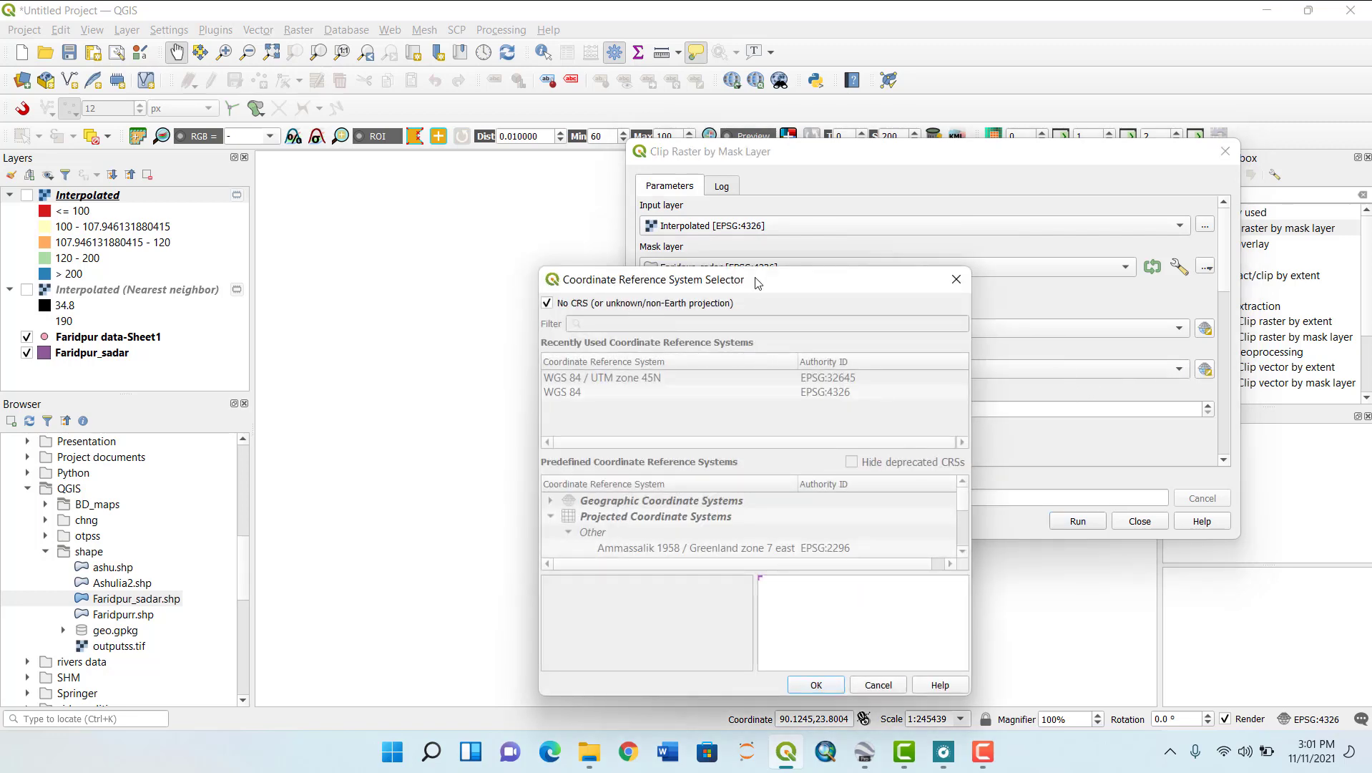
left_click_drag(757, 283, 930, 137)
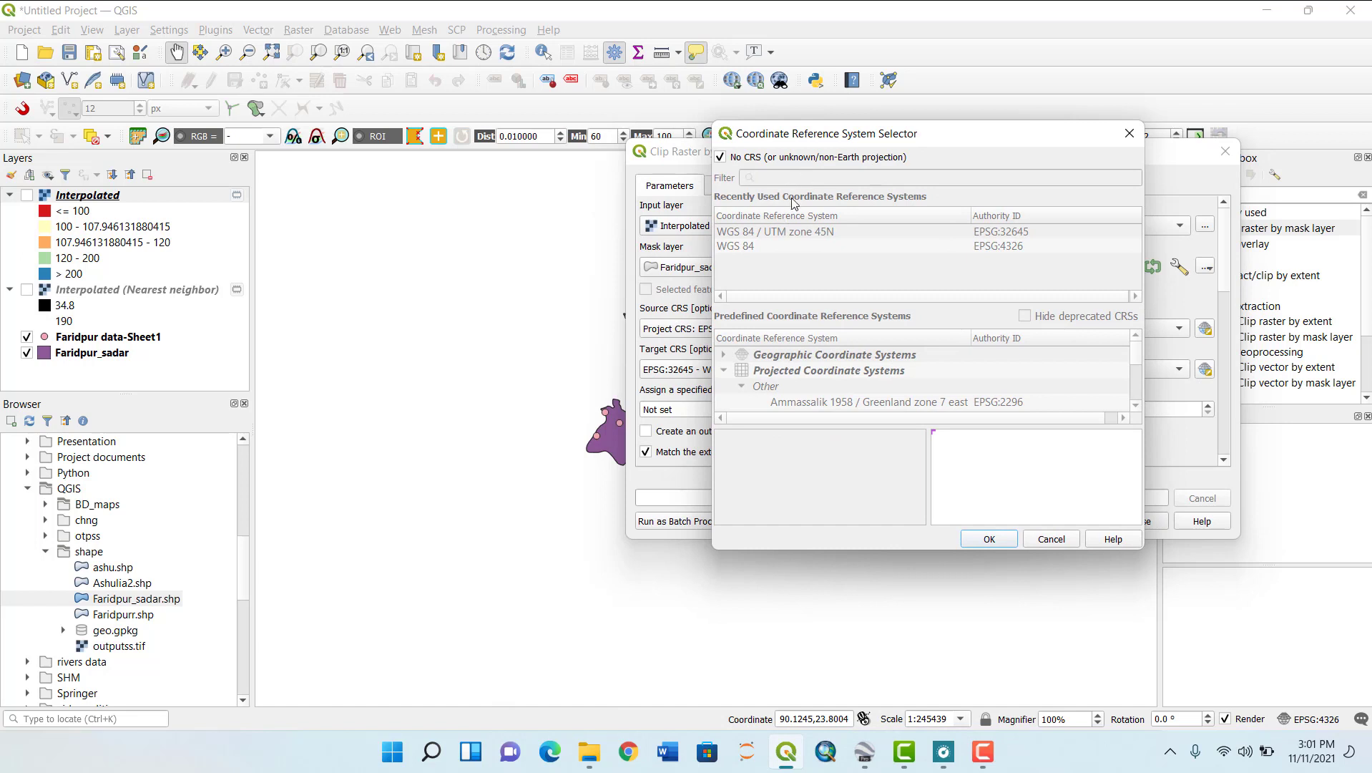
left_click(721, 157)
left_click(772, 176)
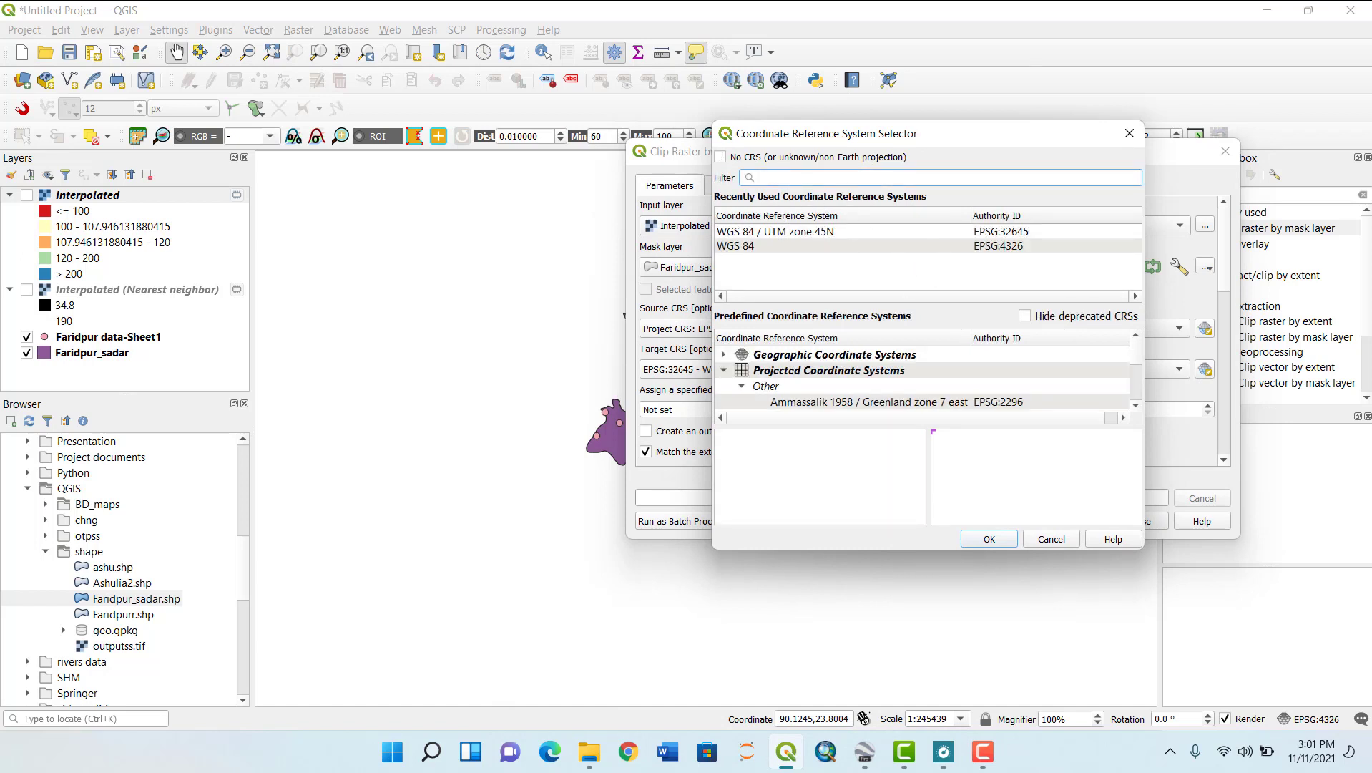
type("utm")
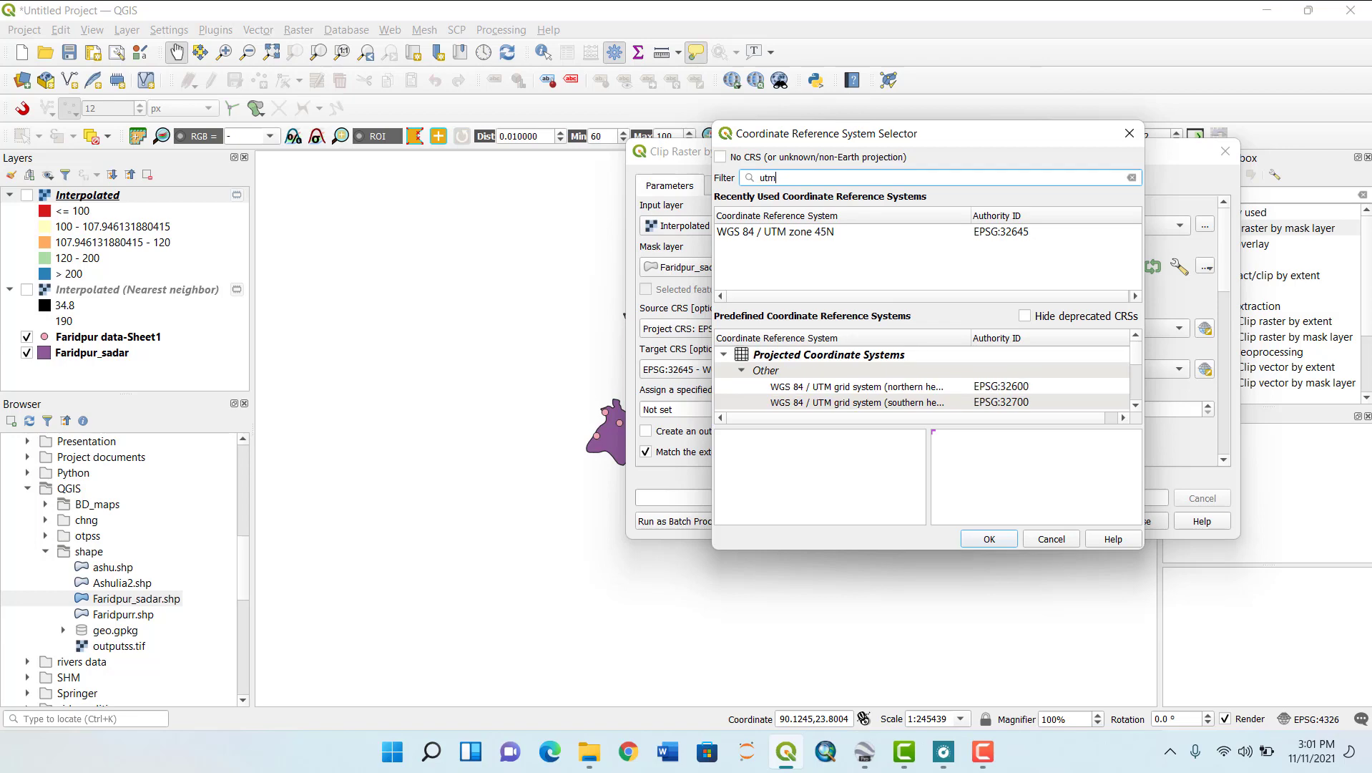
type("45")
key("BackSpace")
key("BackSpace")
left_click(894, 408)
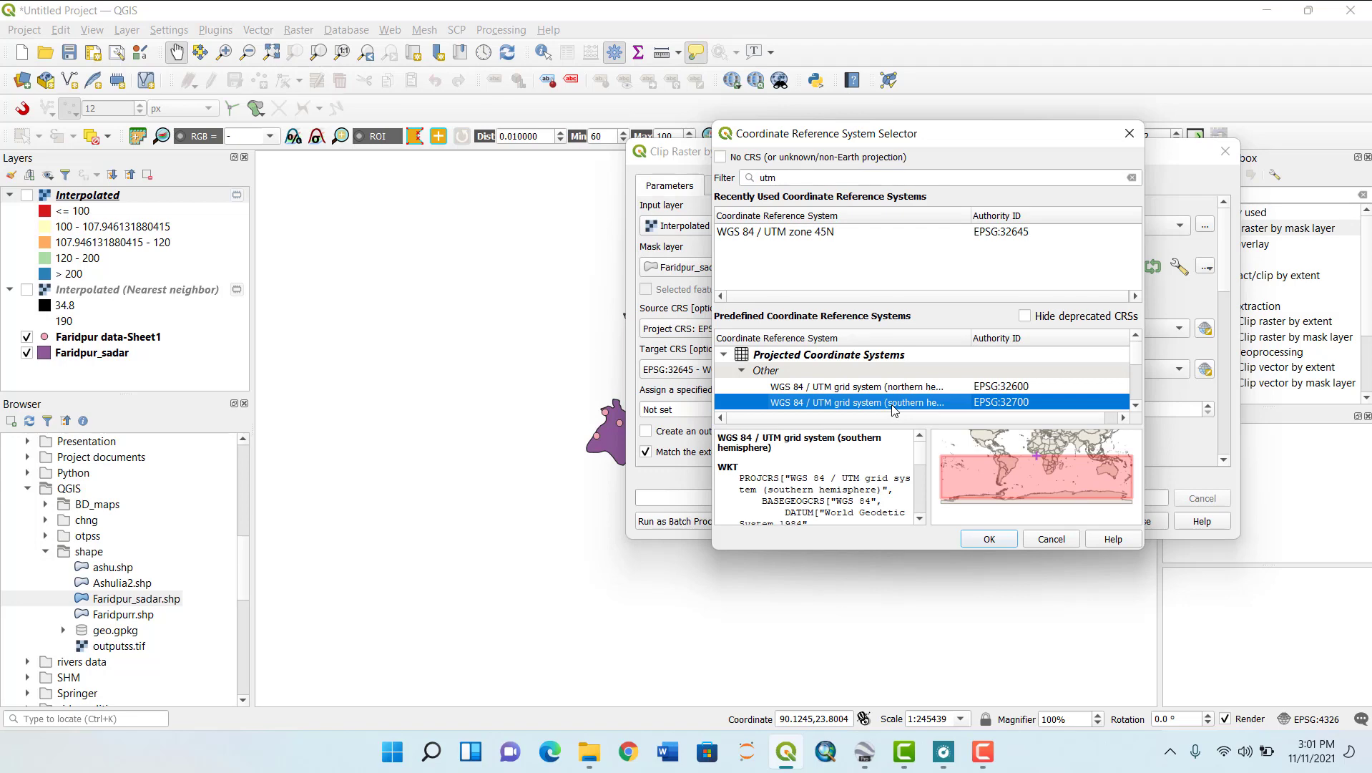
left_click(889, 387)
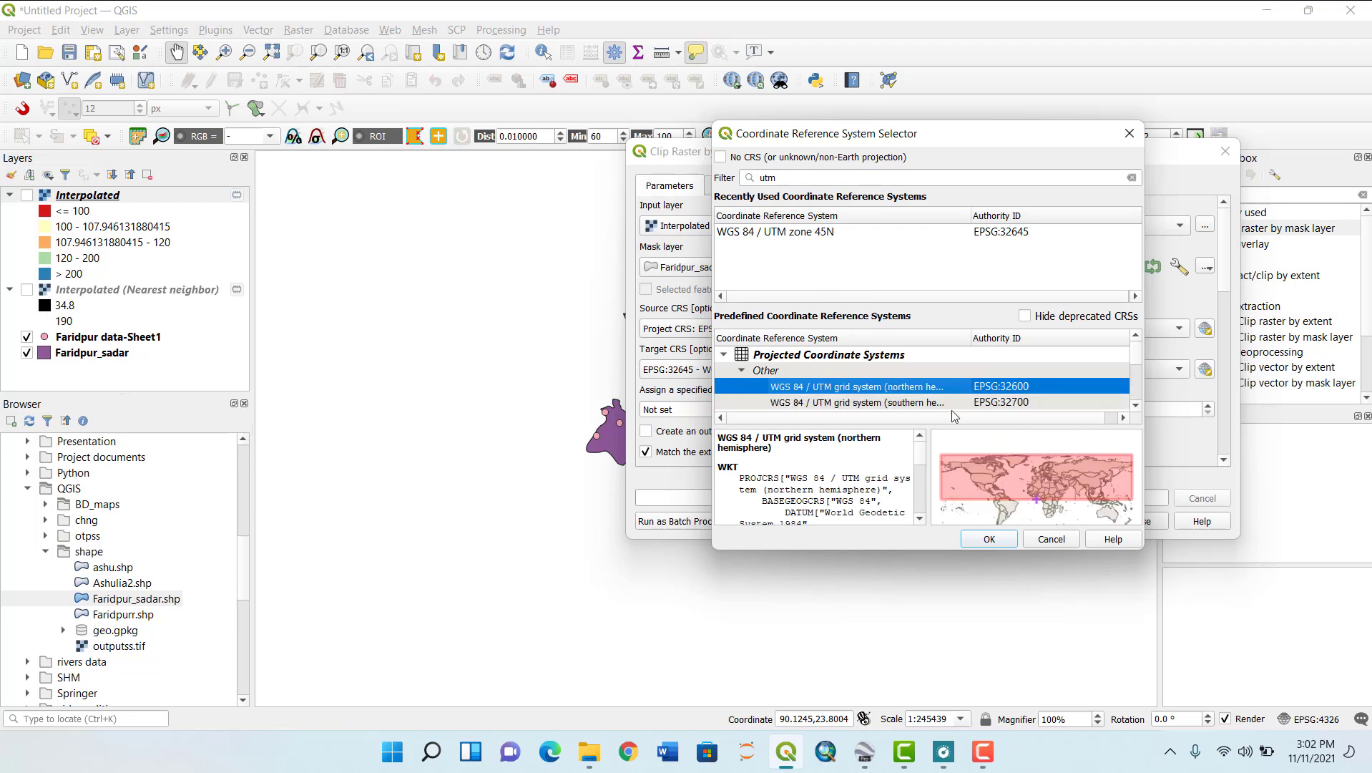
- Search the coordinate reference systems for "45", look through the predefined systems, and leave the selector without choosing one
left_click(801, 179)
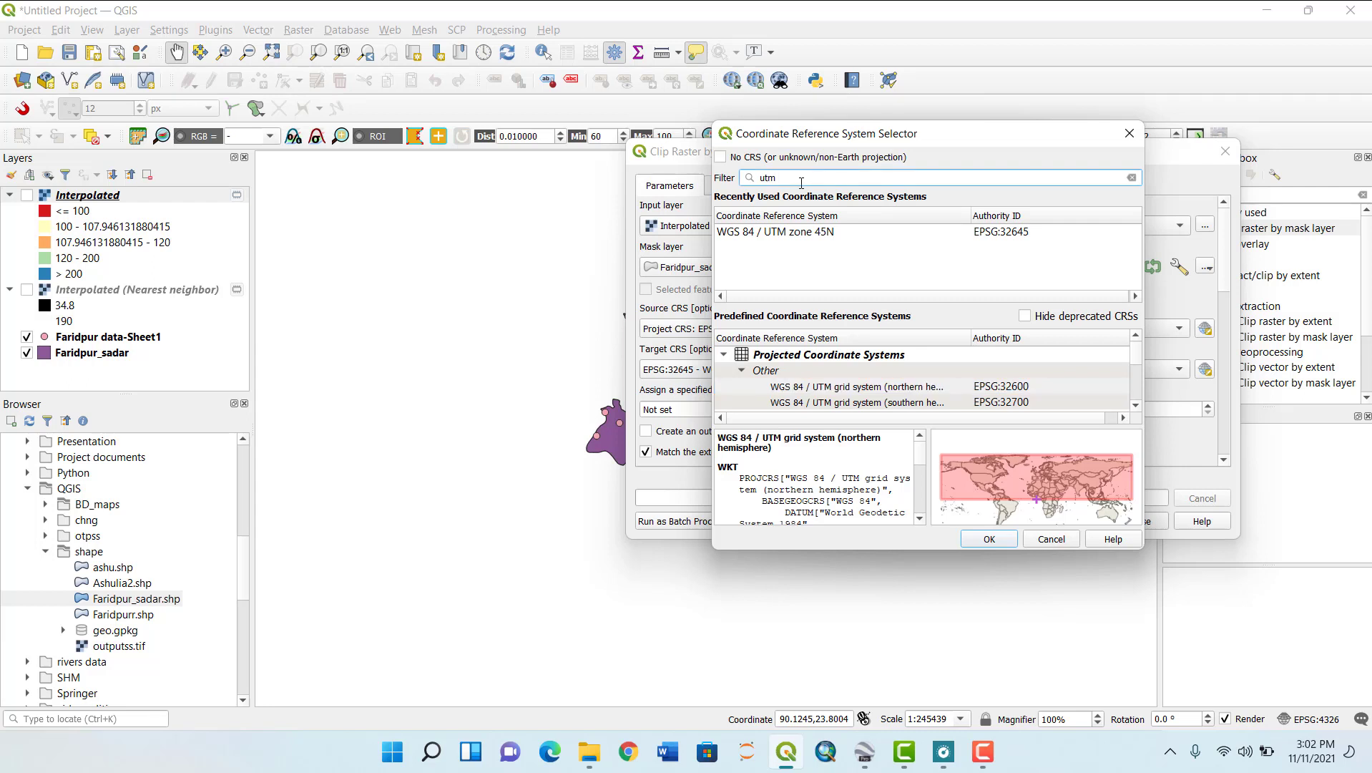
key("BackSpace")
key("BackSpace")
key("BackSpace")
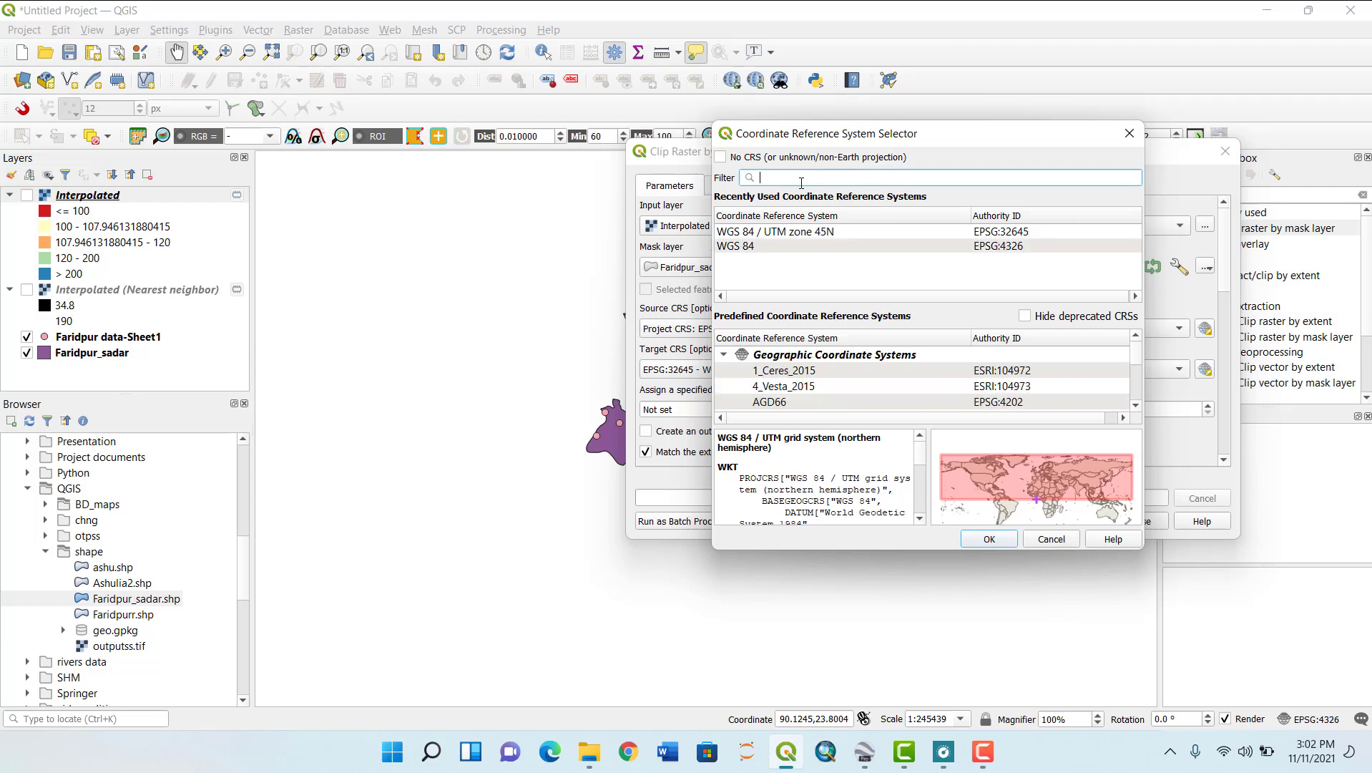
type("45")
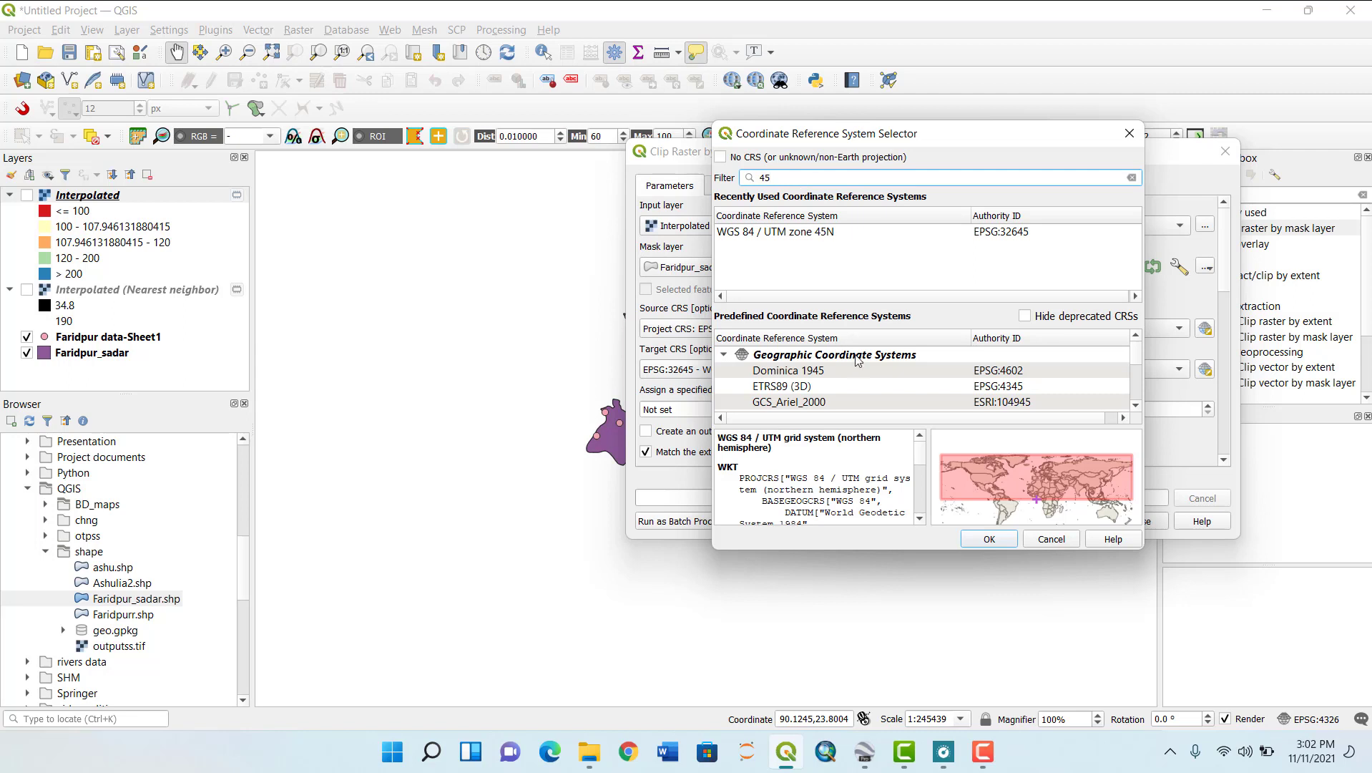
scroll(858, 368, "down", 1)
scroll(861, 372, "down", 1)
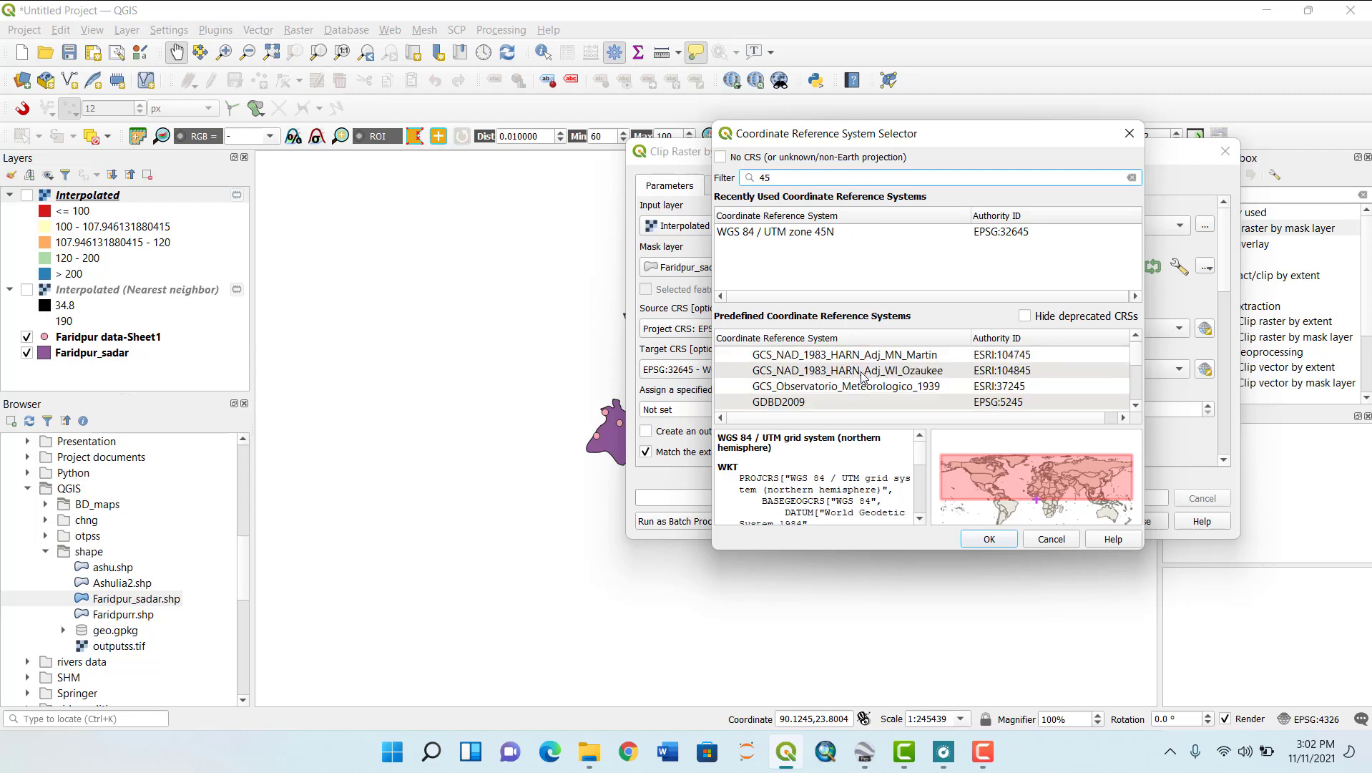
scroll(862, 377, "down", 2)
scroll(862, 379, "down", 5)
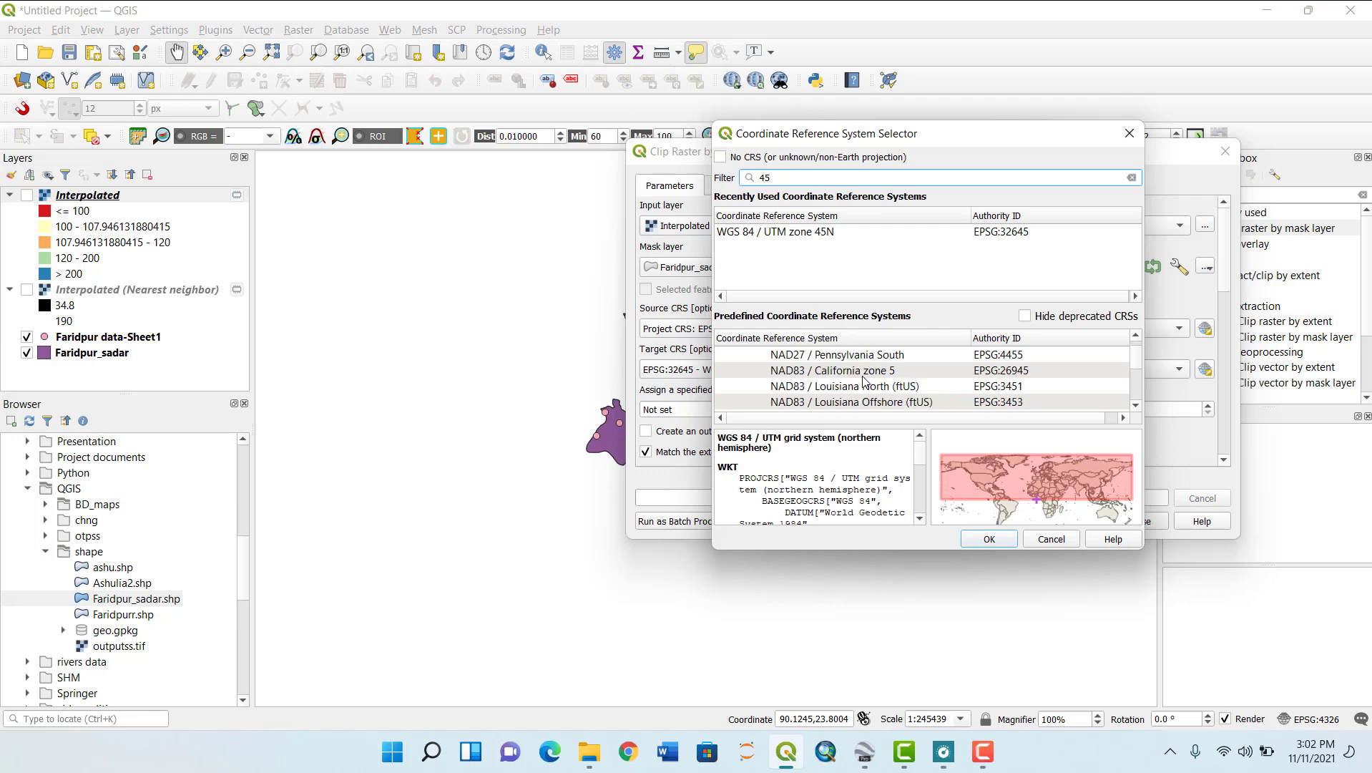
left_click(1129, 134)
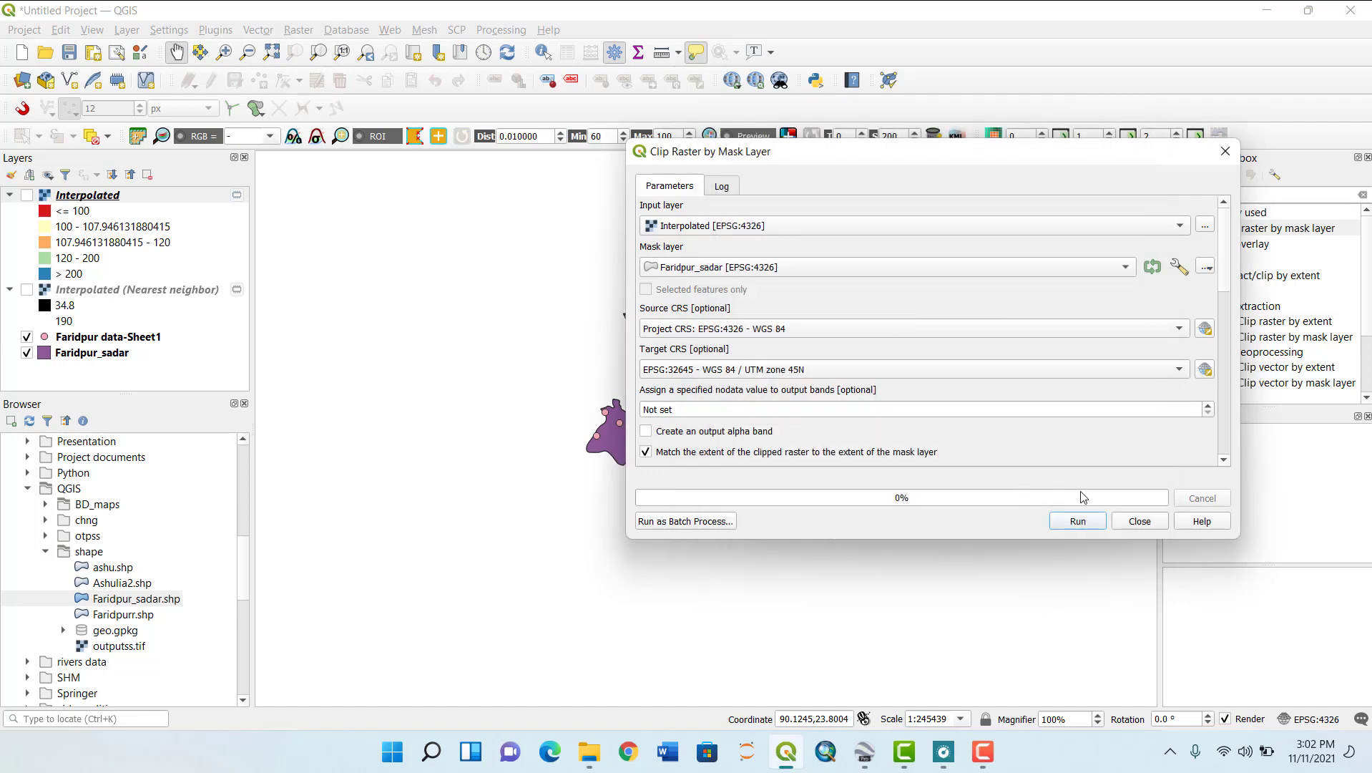
- Review the remaining clip parameters and run Clip Raster by Mask Layer on the Interpolated raster with Faridpur_sadar as mask
scroll(1055, 395, "down", 2)
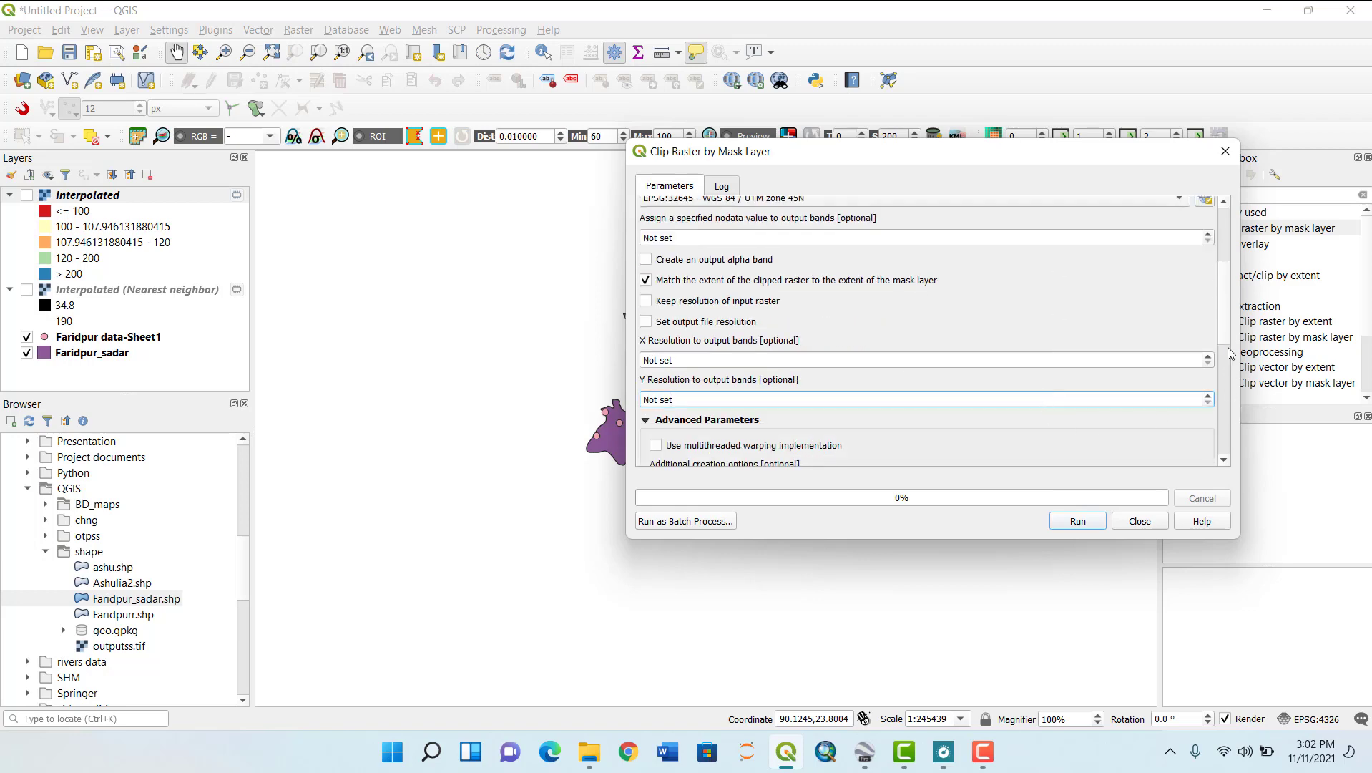
scroll(1230, 383, "down", 2)
scroll(1229, 383, "down", 2)
scroll(1184, 226, "up", 10)
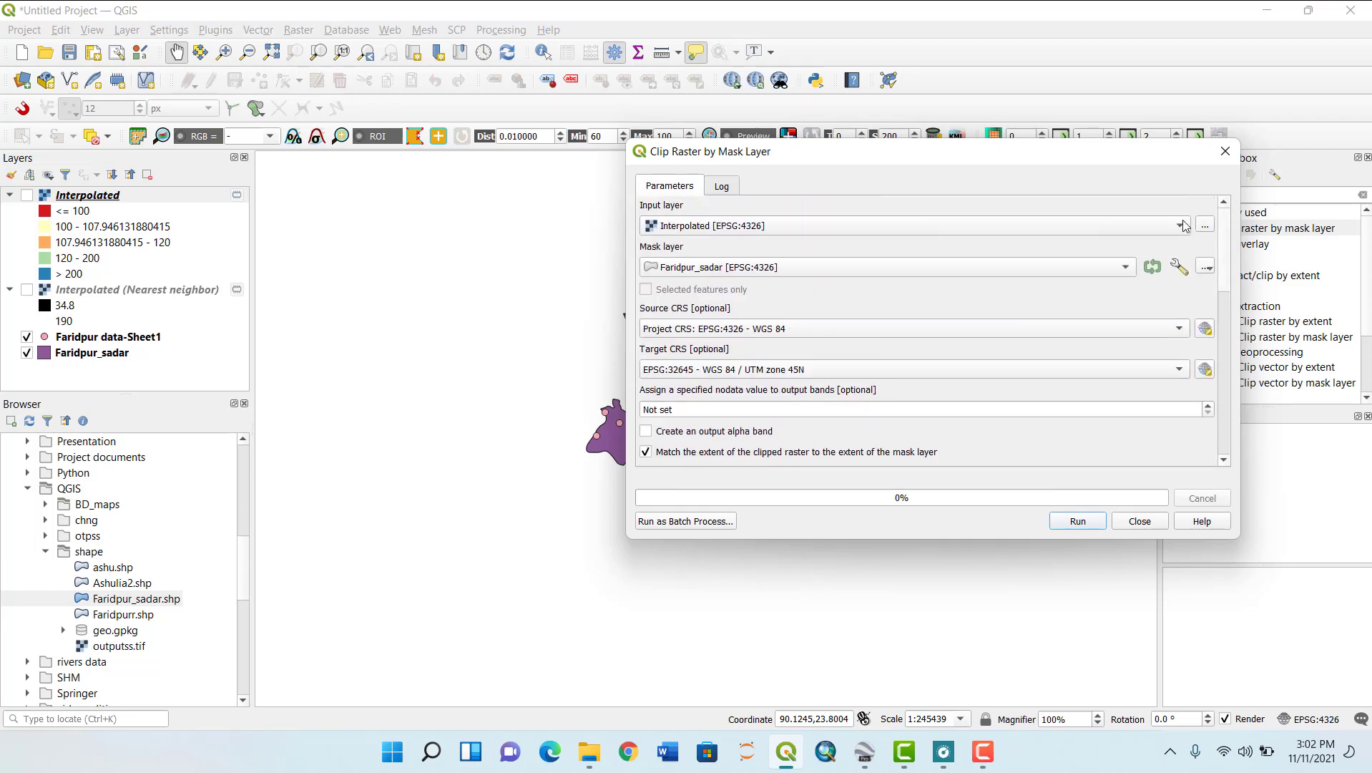
left_click(1073, 521)
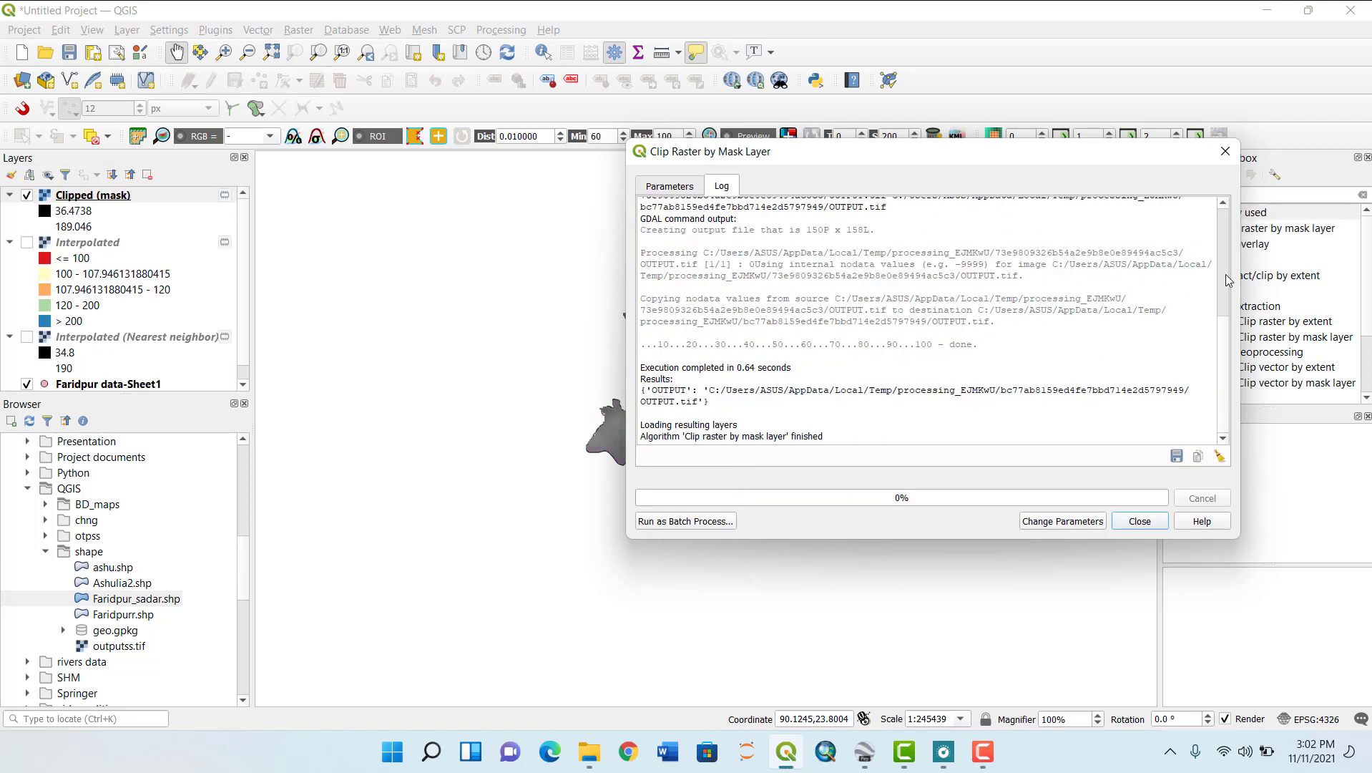
left_click(1226, 151)
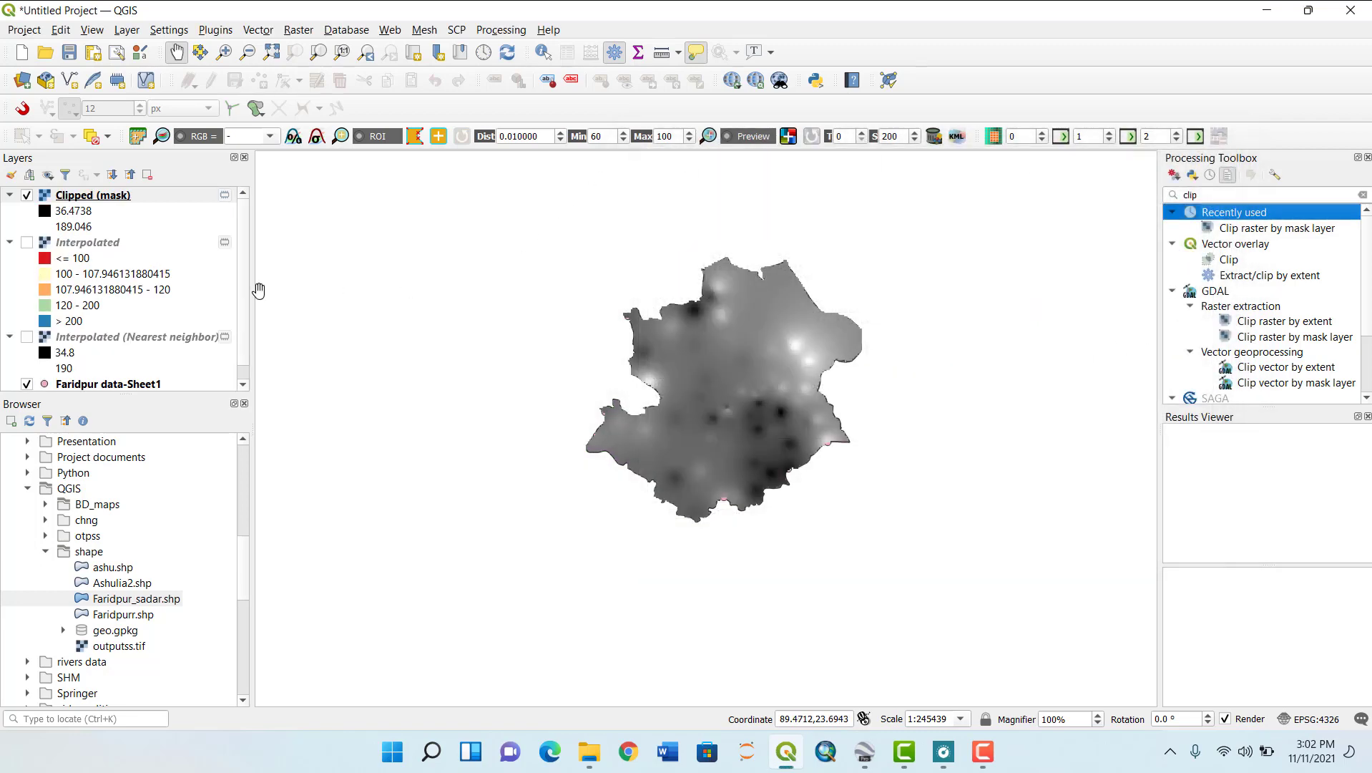
- Remove the Interpolated and Interpolated (Nearest neighbor) raster layers from the project
right_click(71, 243)
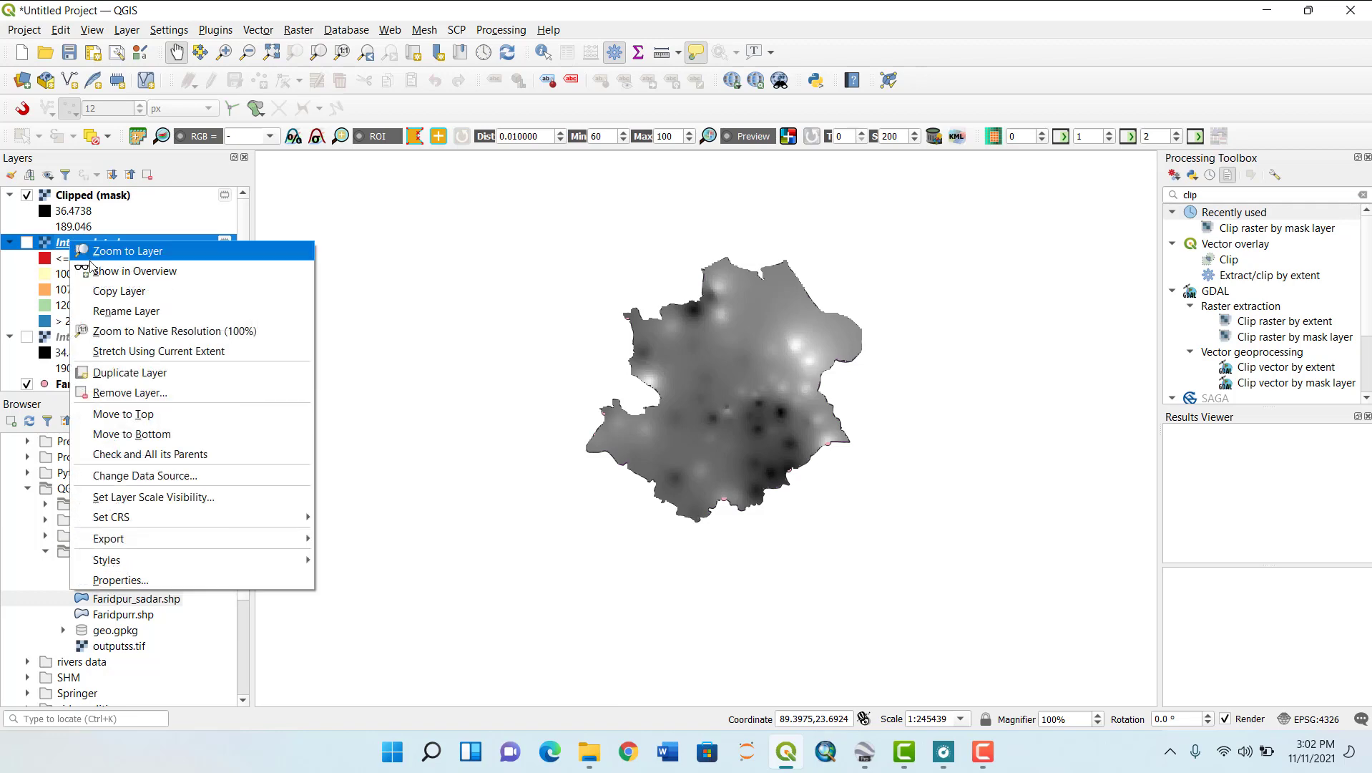
left_click(126, 392)
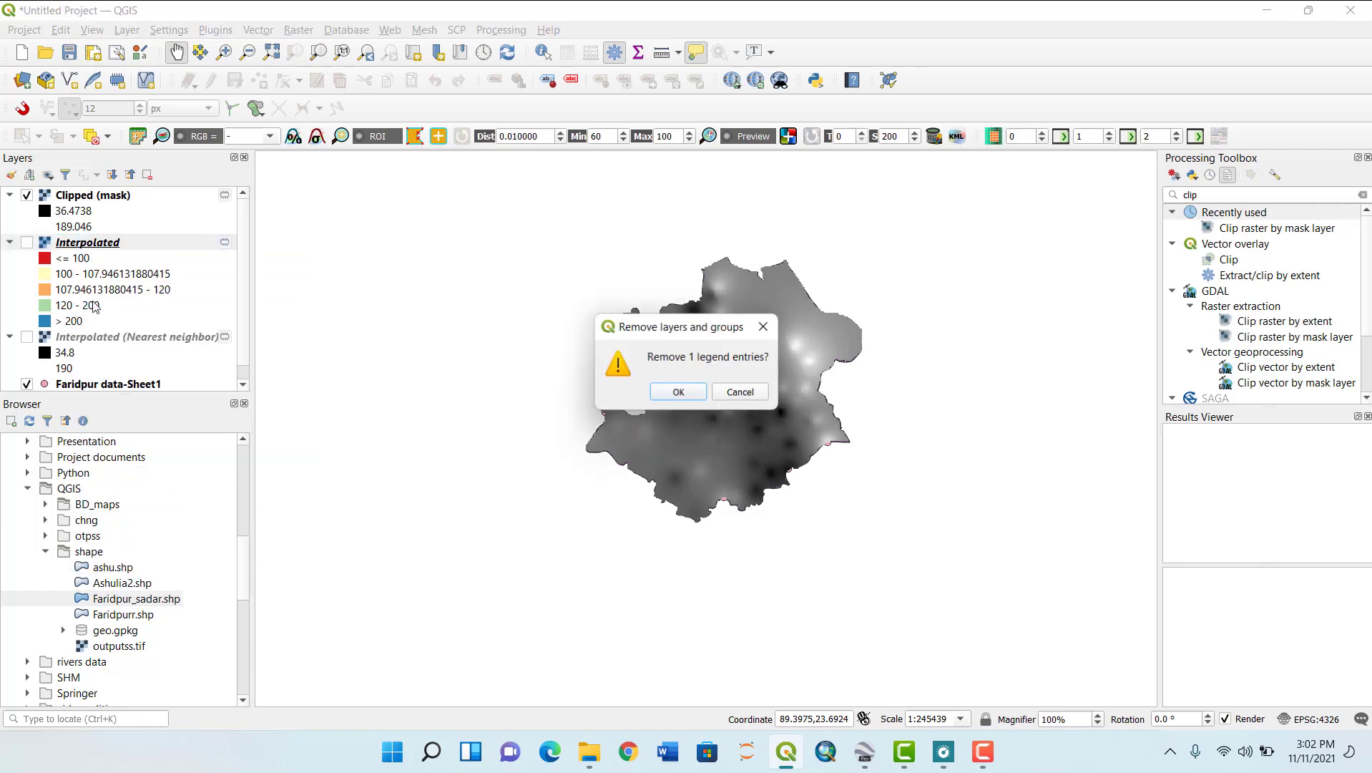
left_click(678, 392)
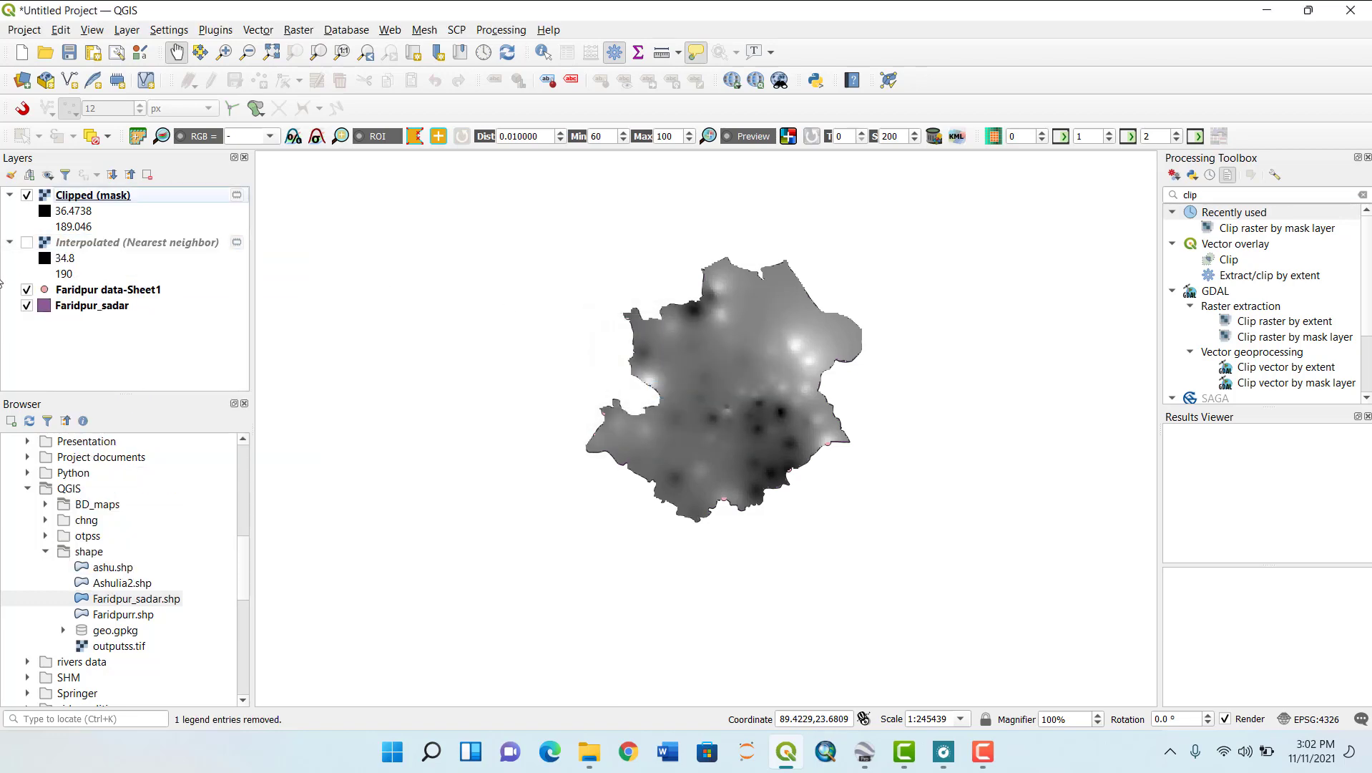
right_click(87, 241)
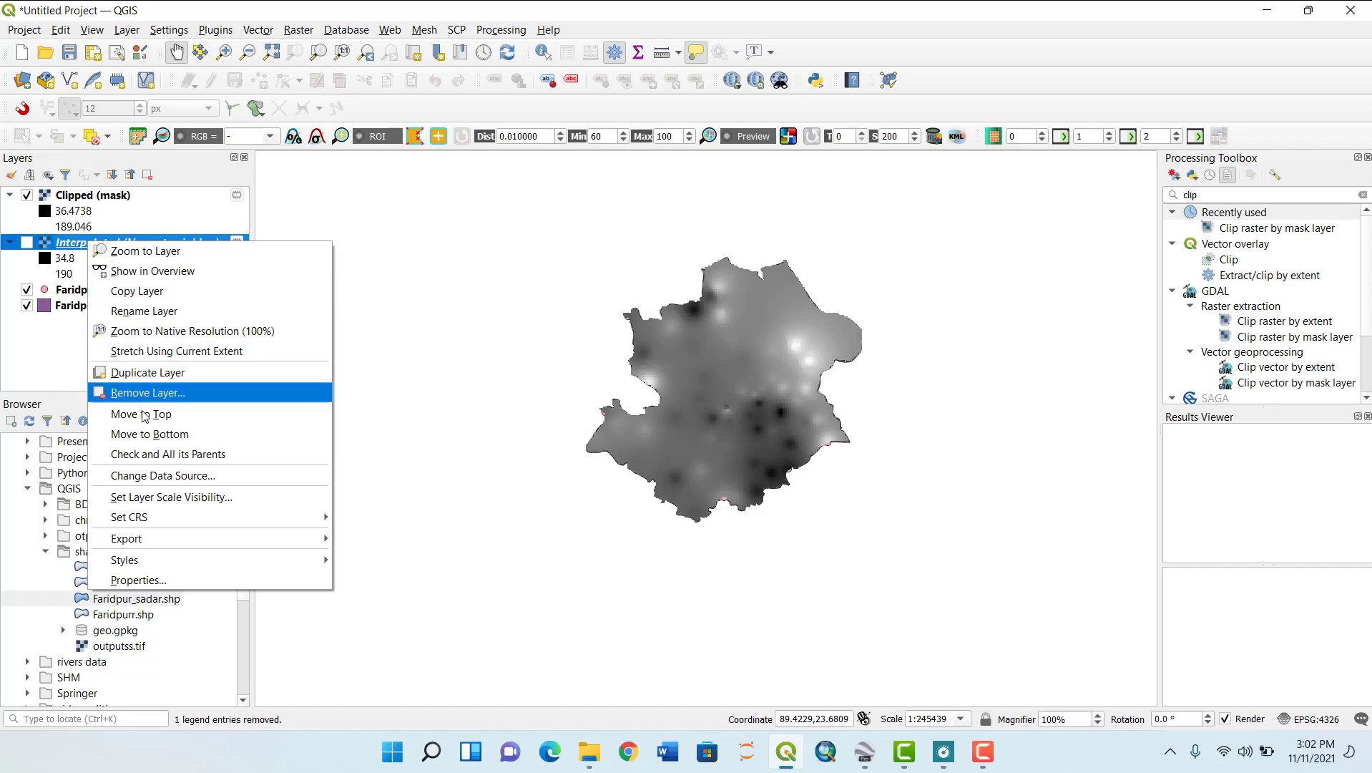
left_click(164, 393)
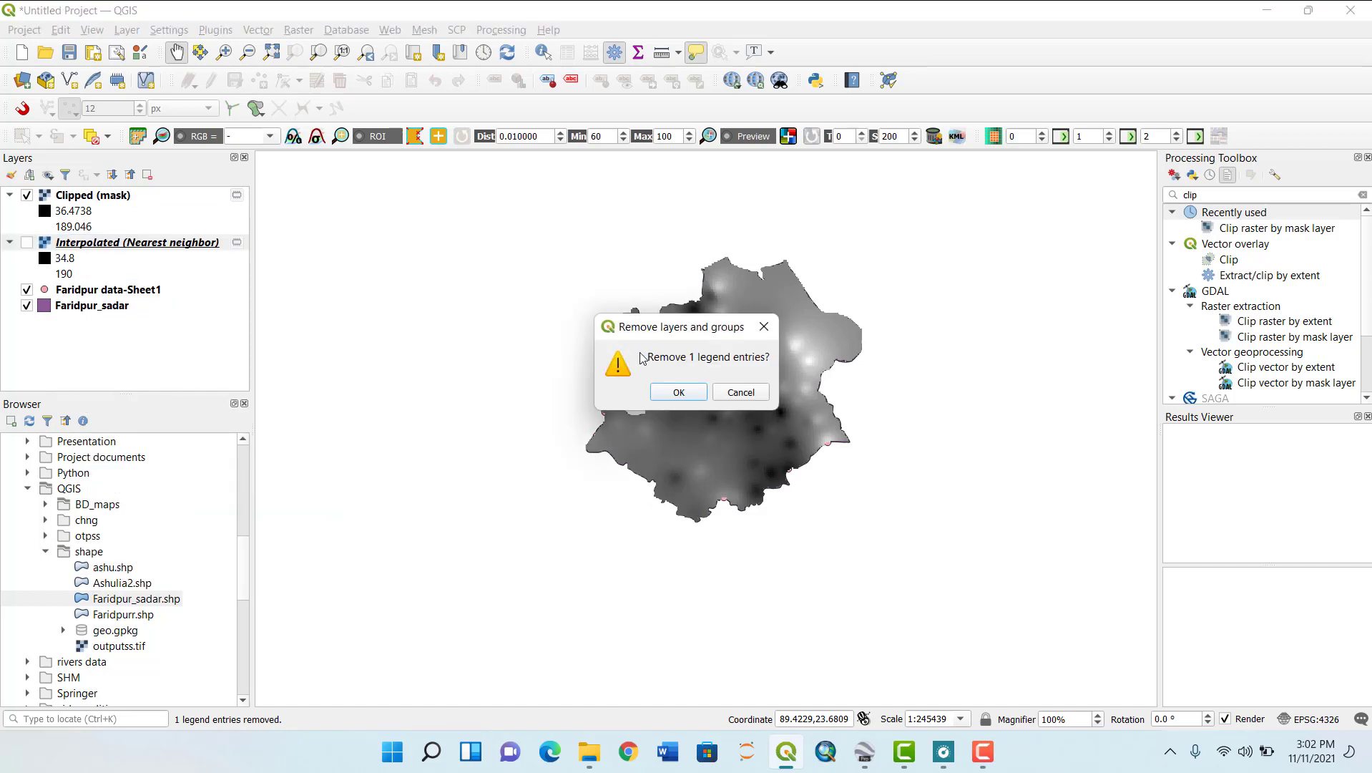
left_click(676, 390)
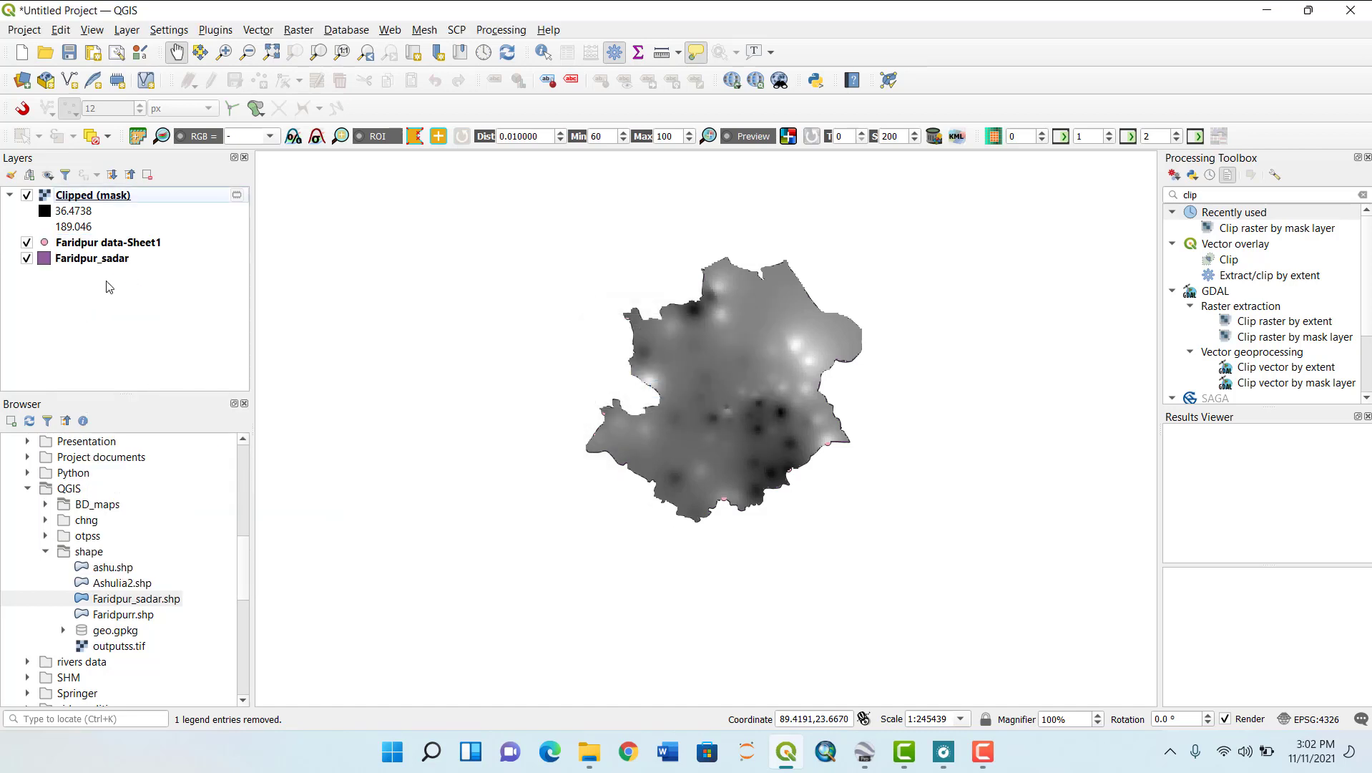
- Hide Faridpur_sadar and render the Clipped (mask) raster as singleband pseudocolor with linear interpolation and the red-yellow-blue color ramp
left_click(26, 259)
right_click(84, 195)
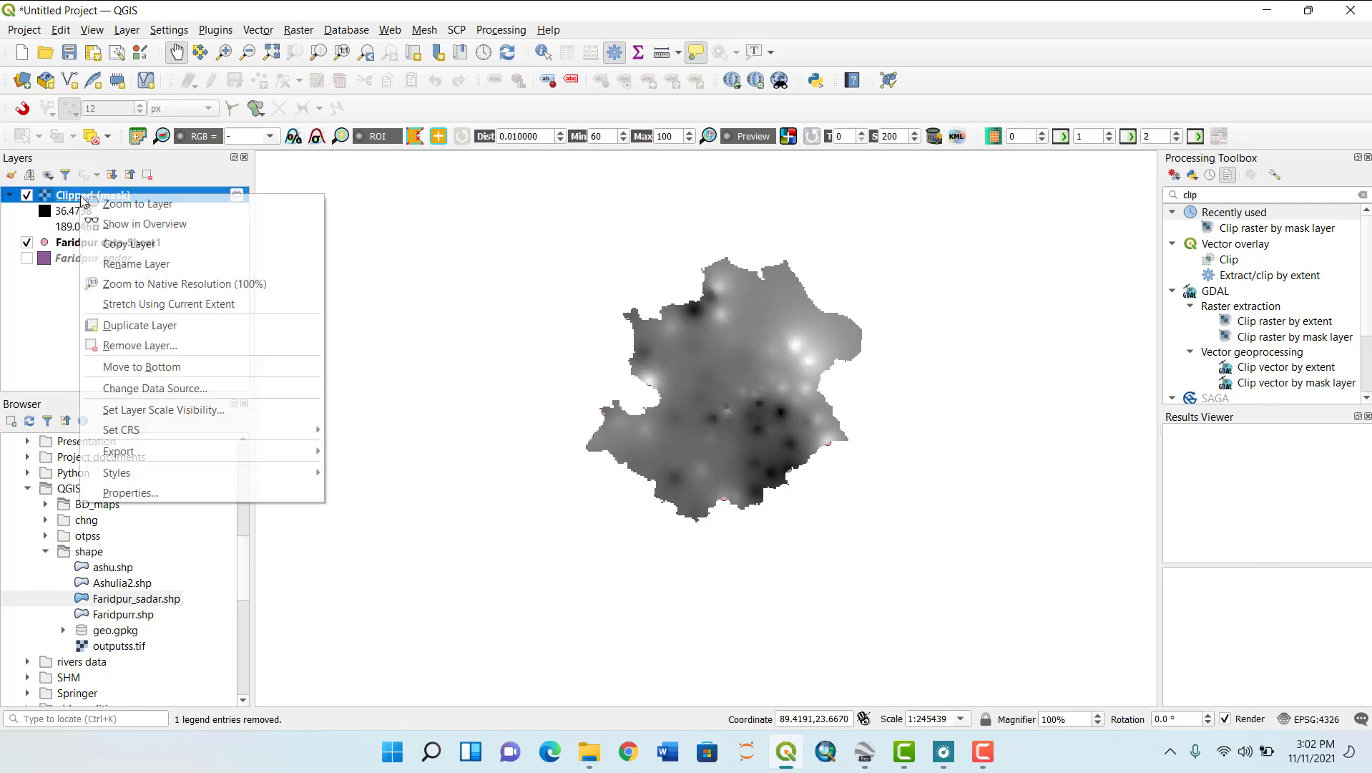
left_click(123, 501)
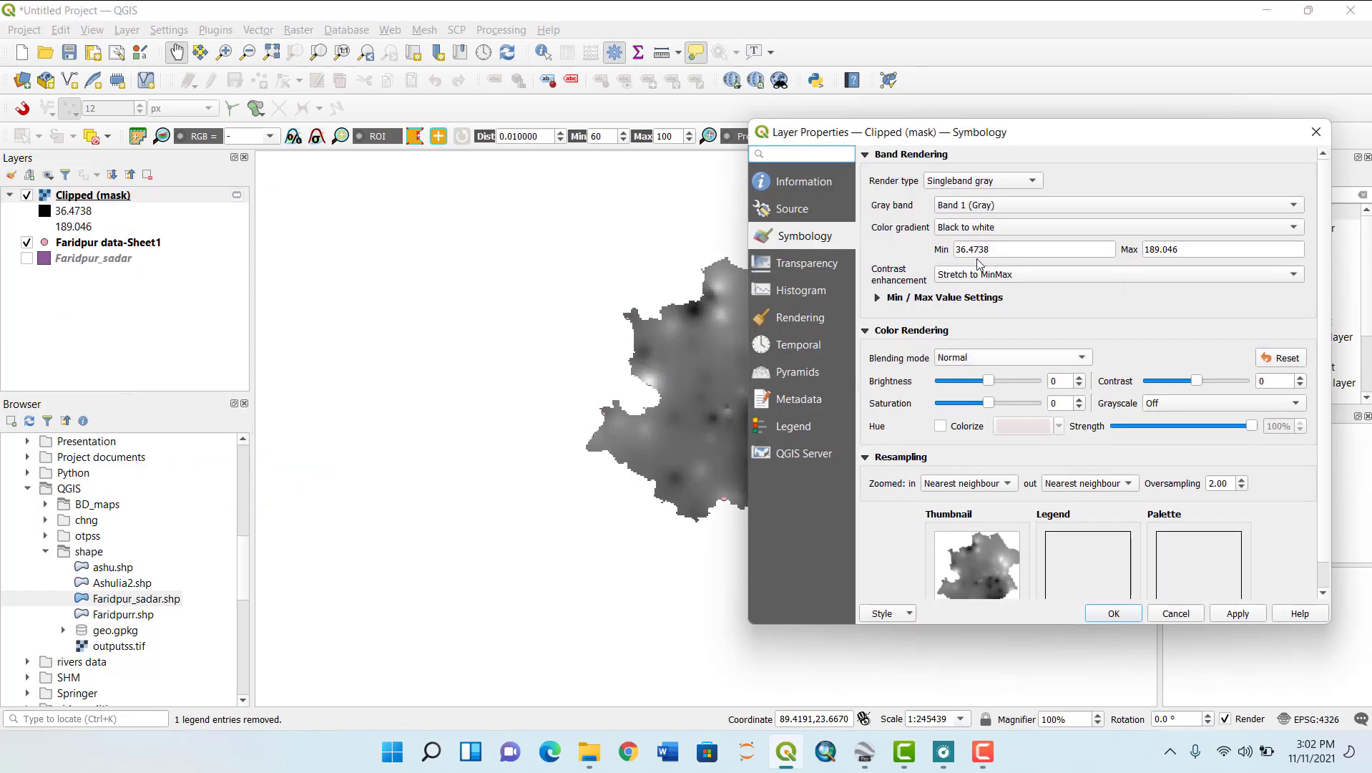
left_click(970, 183)
left_click(973, 199)
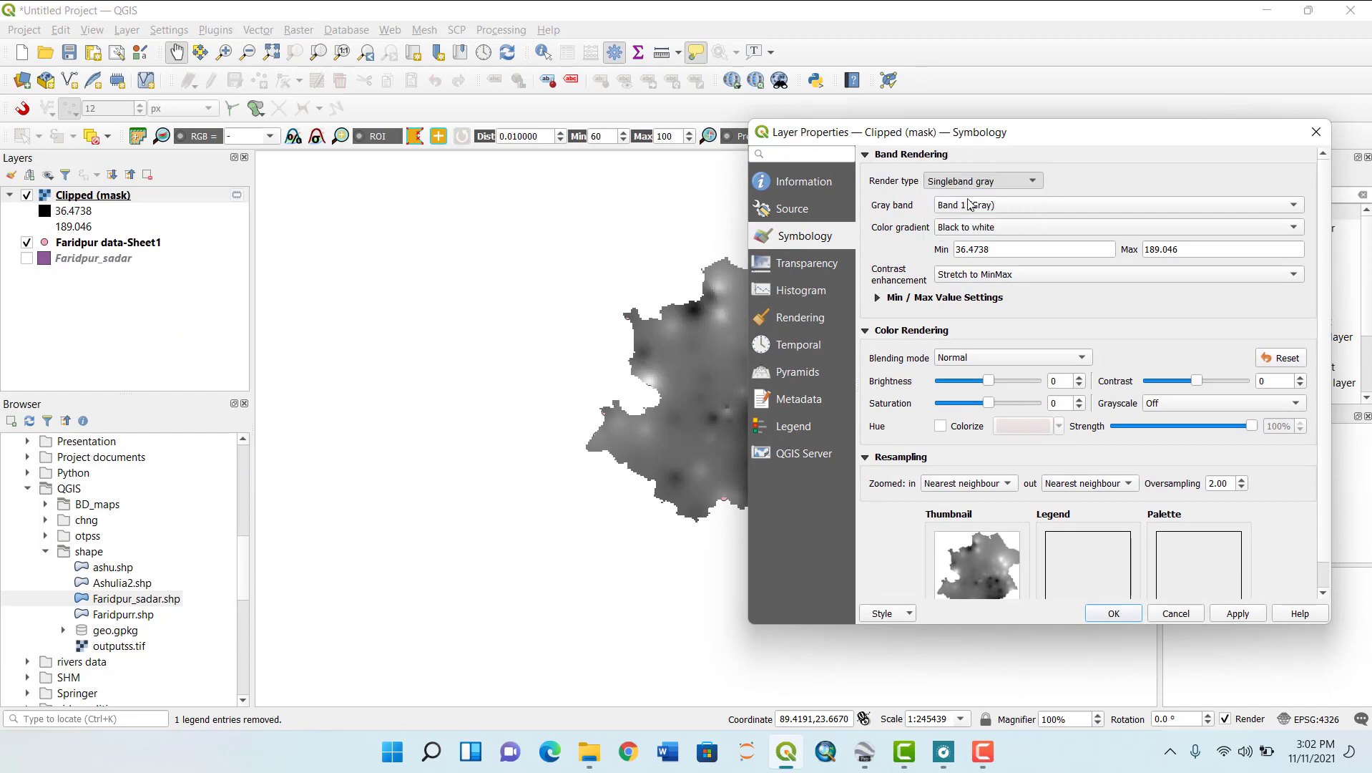
left_click(1234, 296)
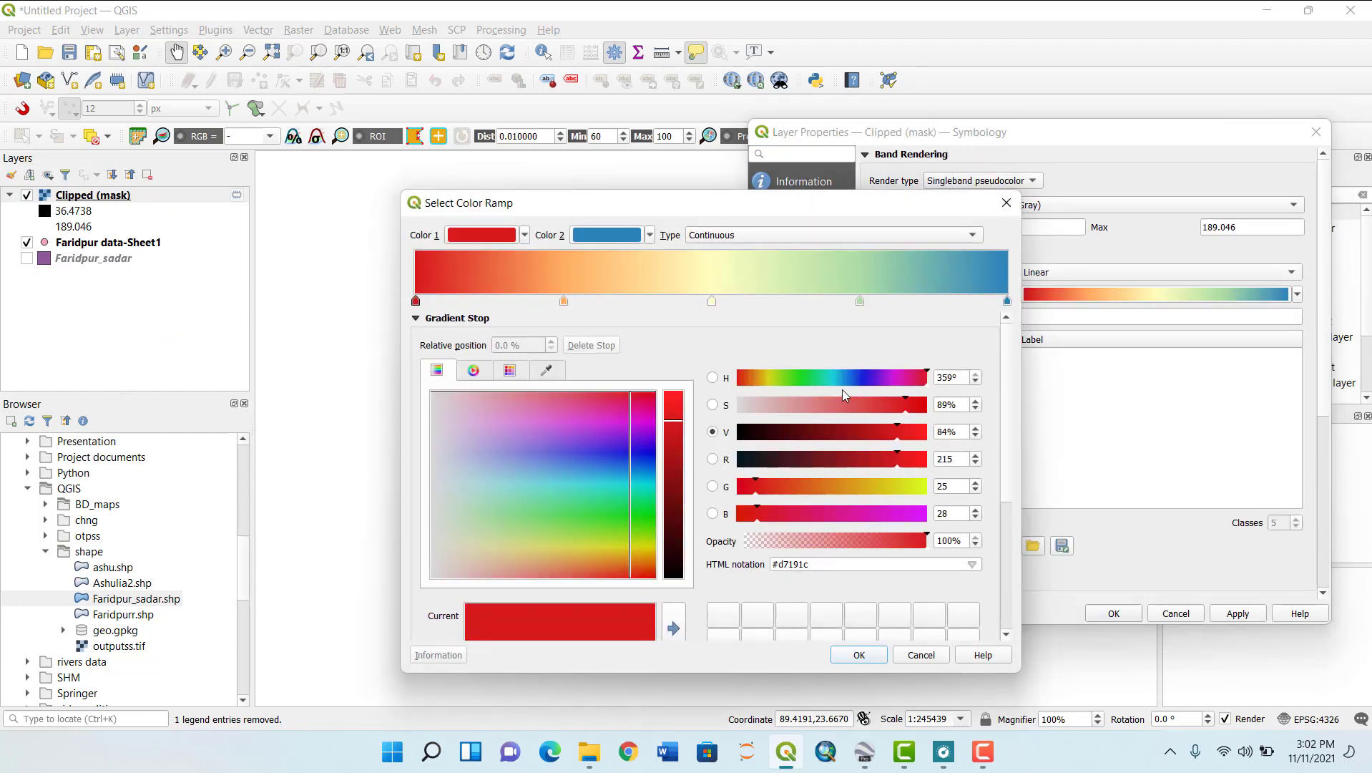
left_click(860, 654)
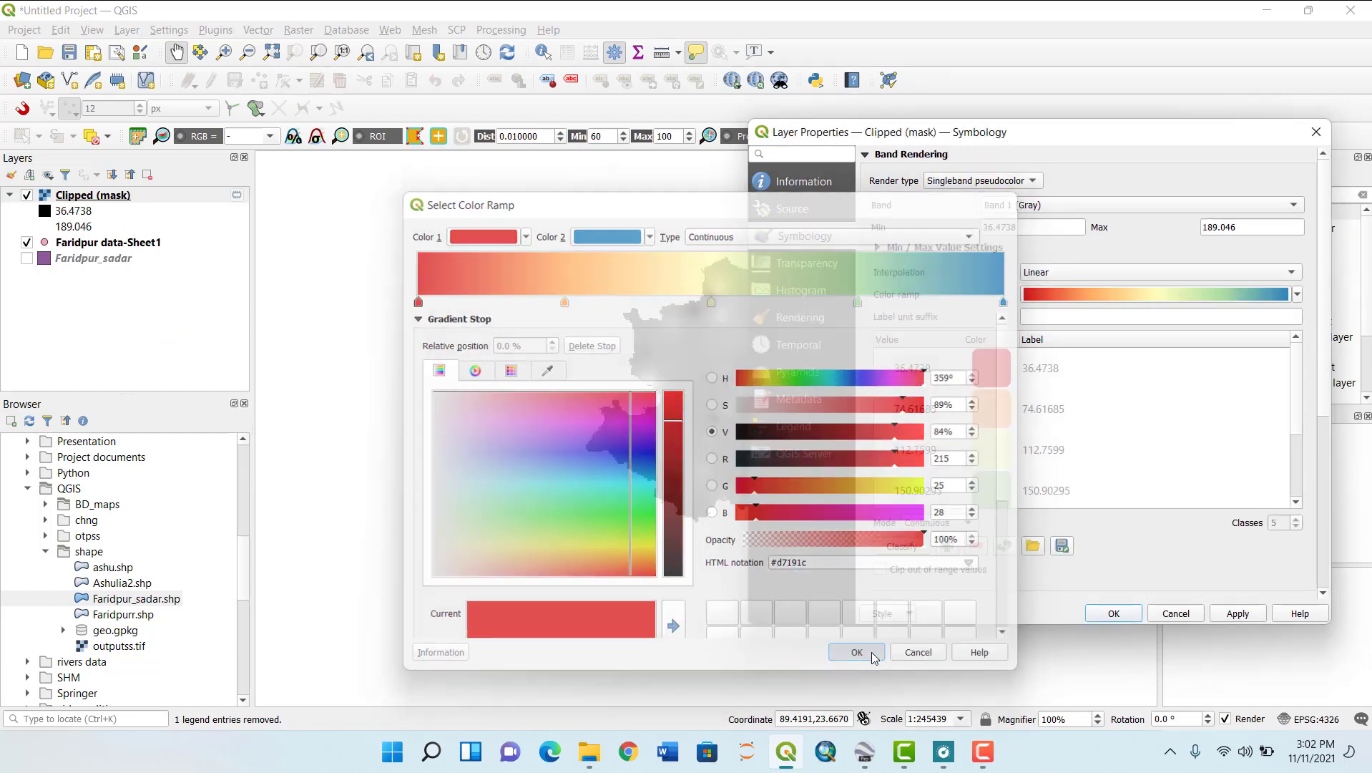
left_click(1235, 612)
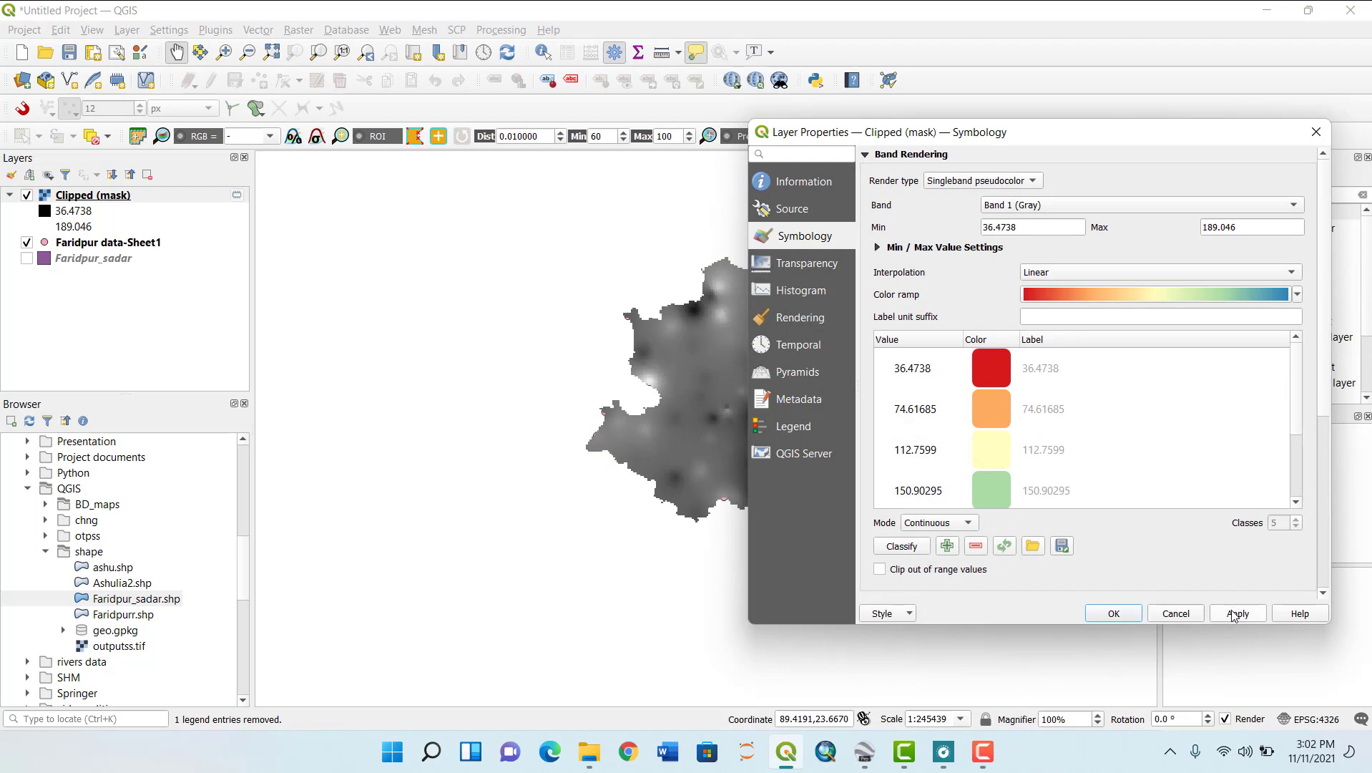
left_click(1116, 615)
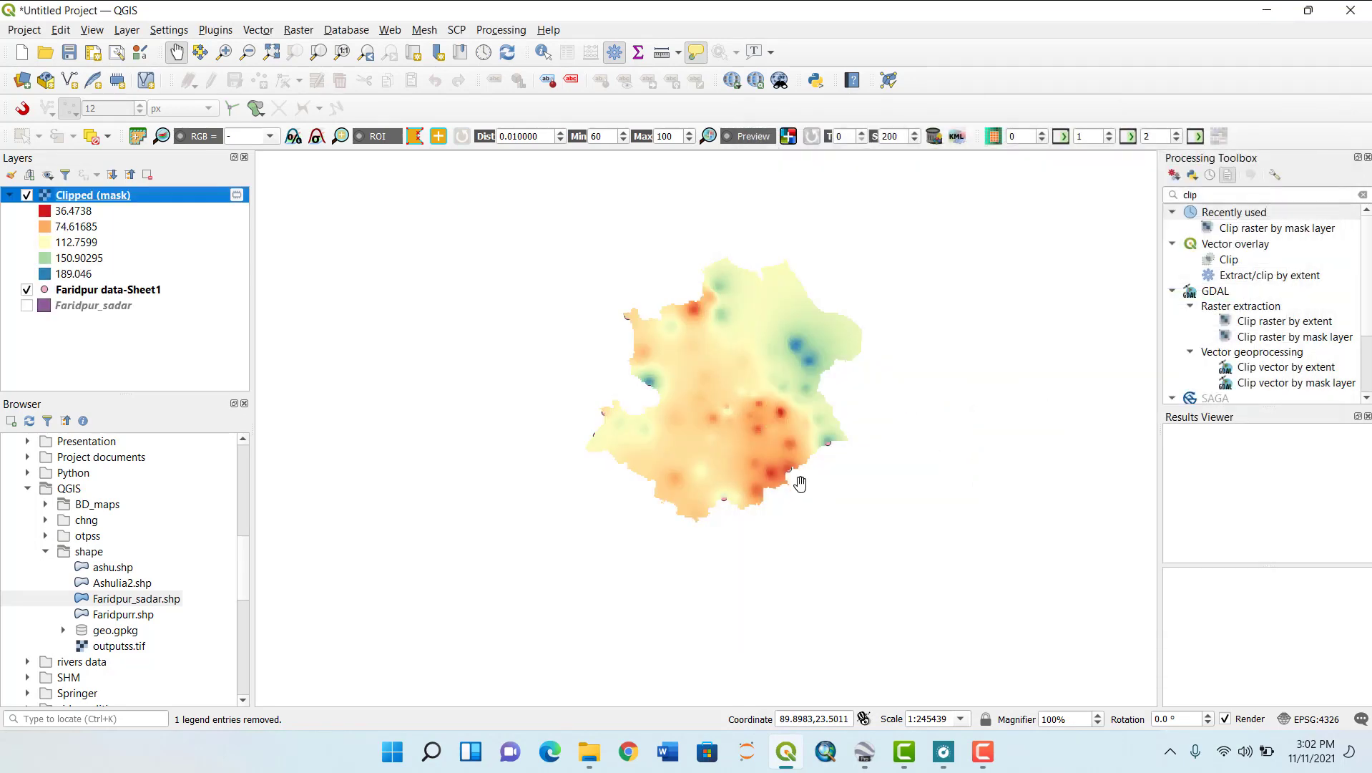
scroll(821, 409, "up", 2)
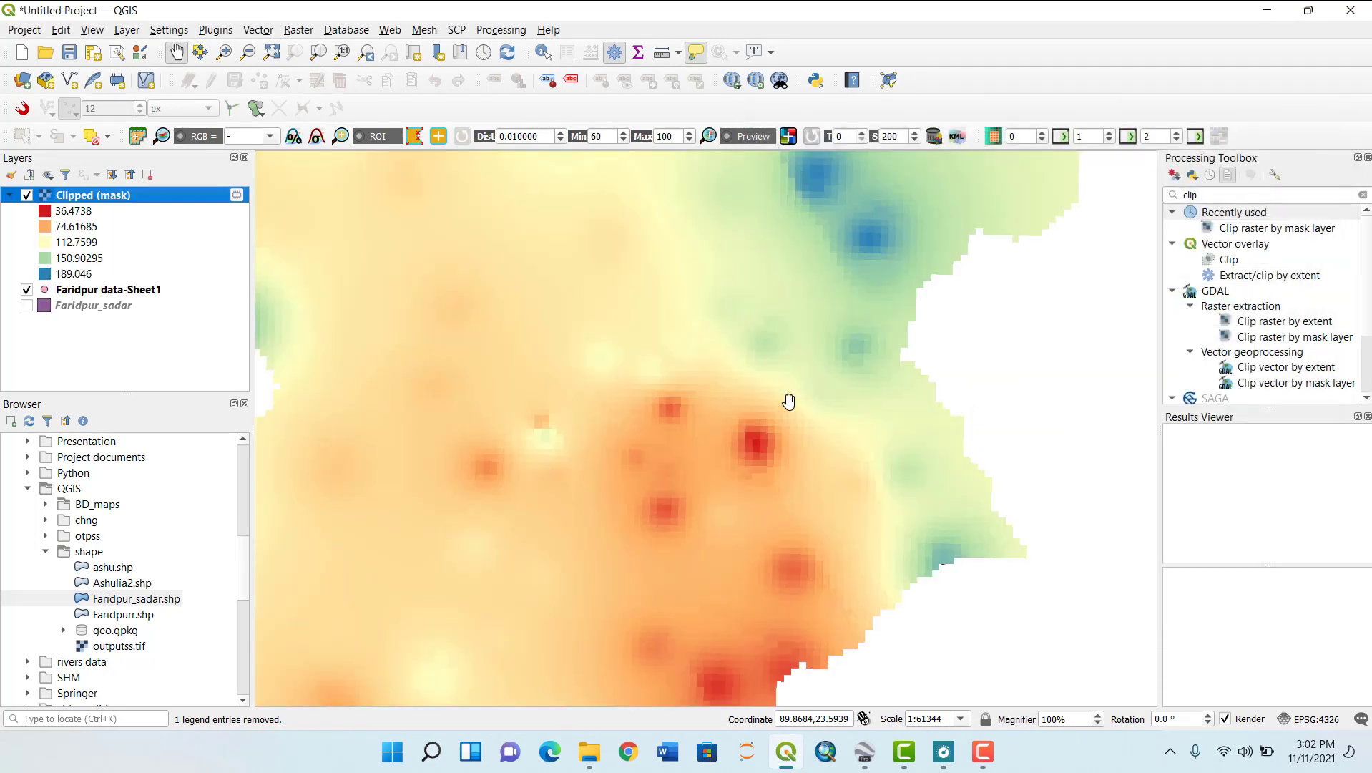
scroll(789, 401, "down", 2)
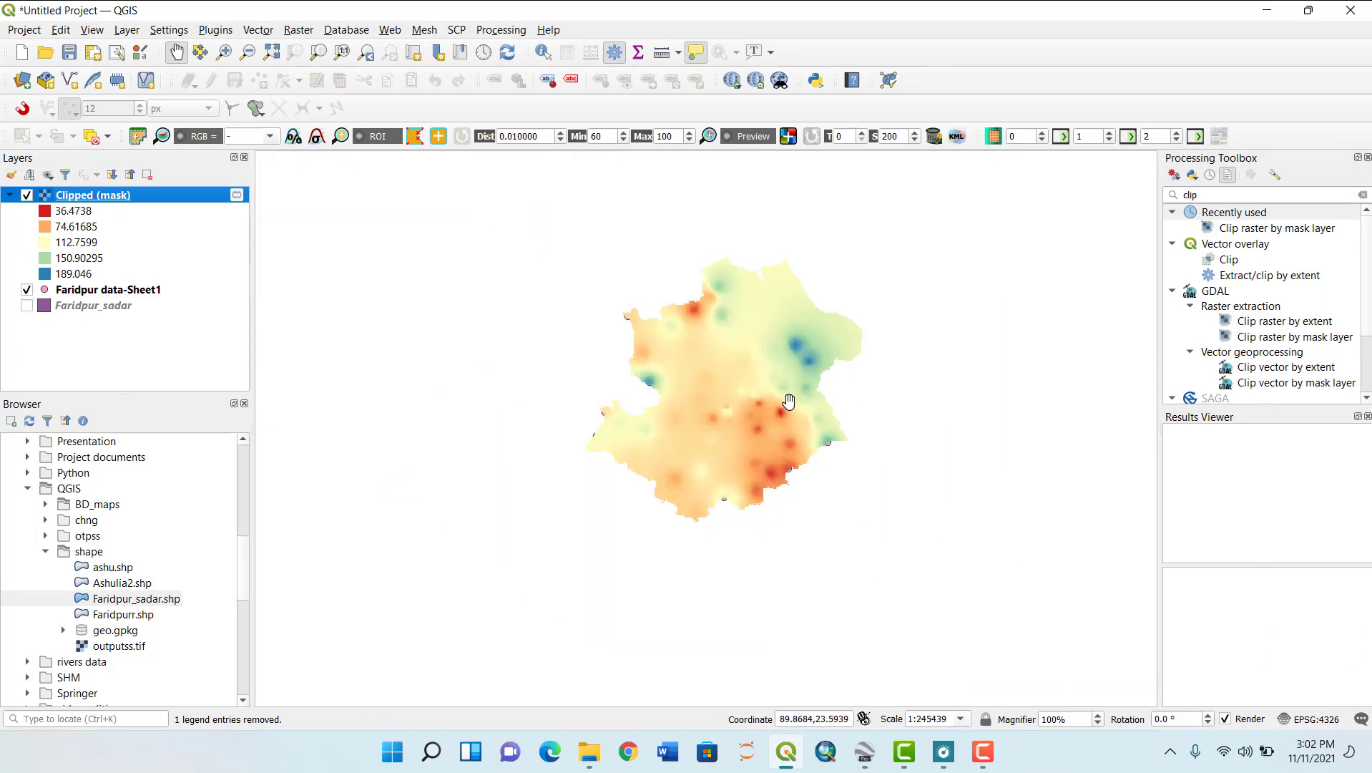
- Search the processing tools for "reclassify" and open Reclassify by table with Clipped (mask) as the raster layer
left_click(1206, 196)
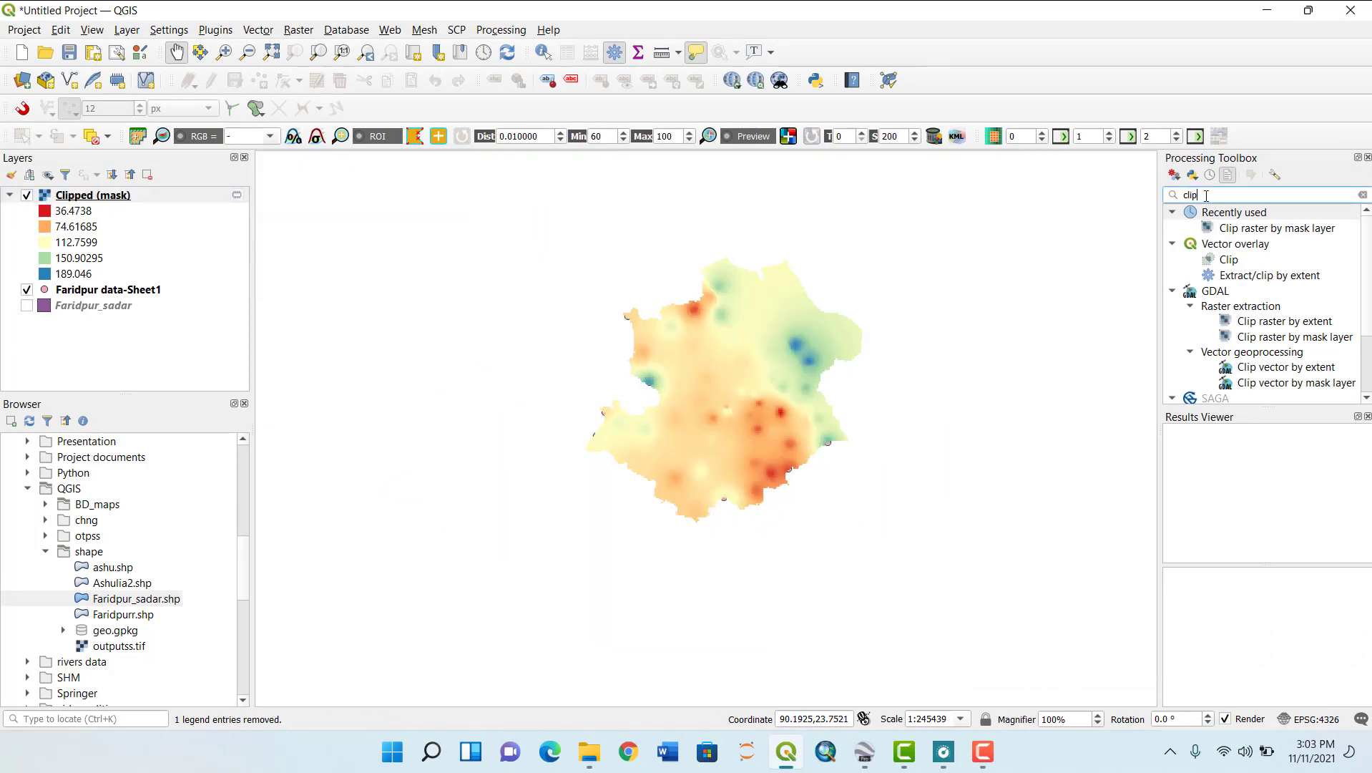
double_click(1206, 195)
type("recl")
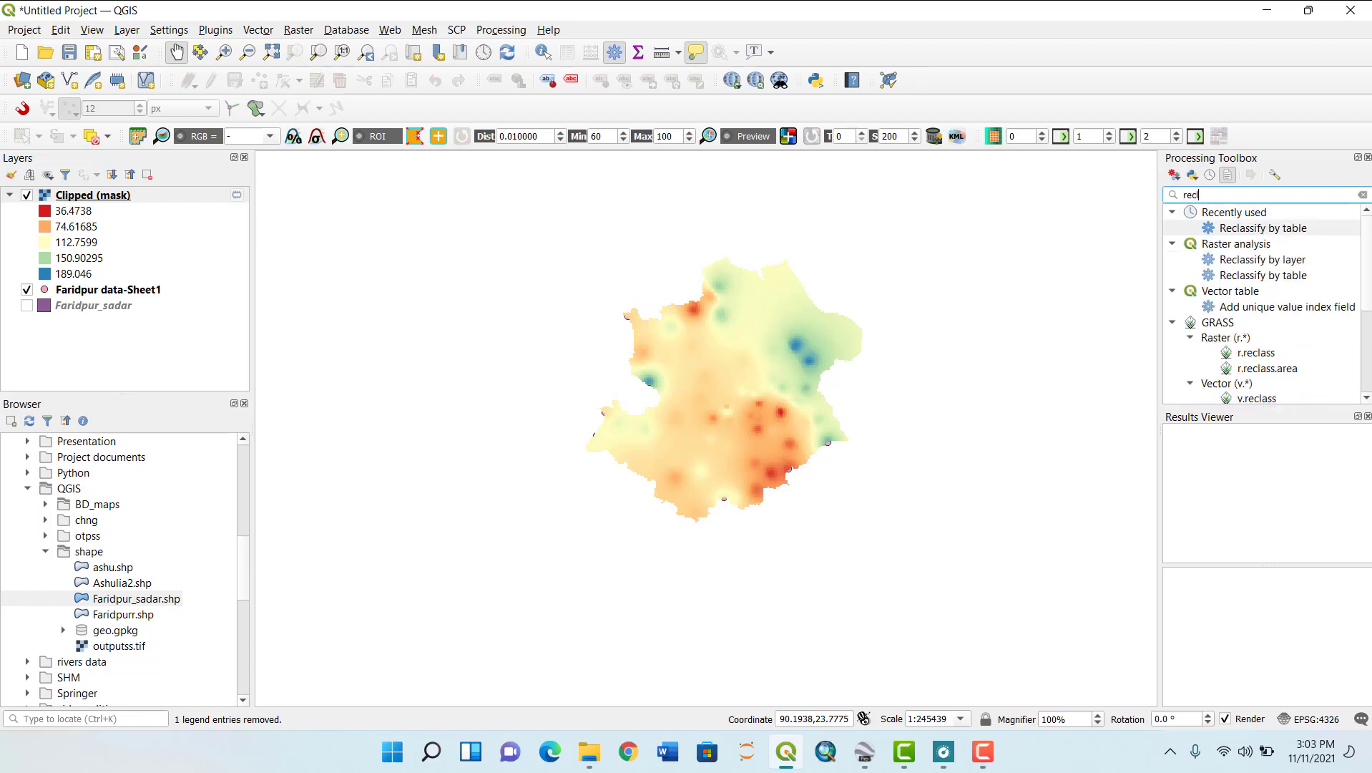
type("assify")
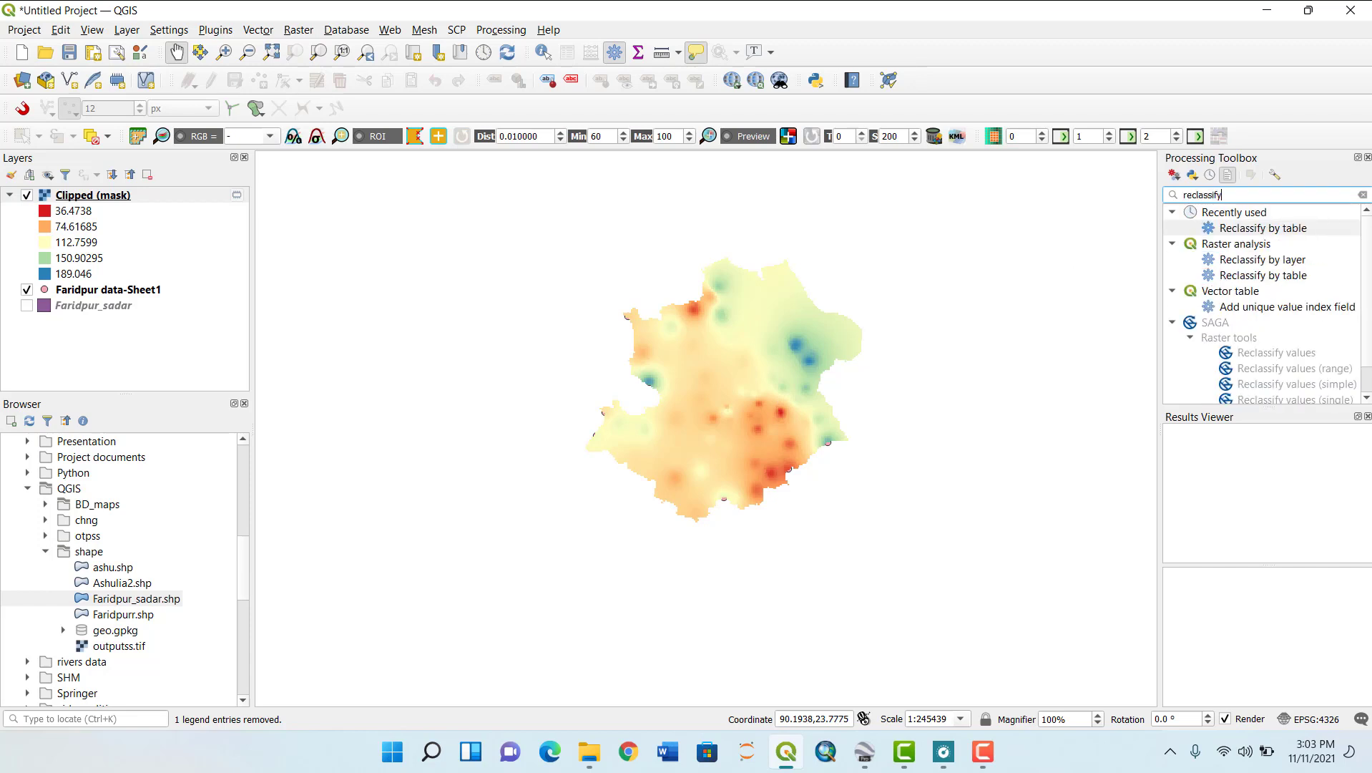
double_click(1245, 275)
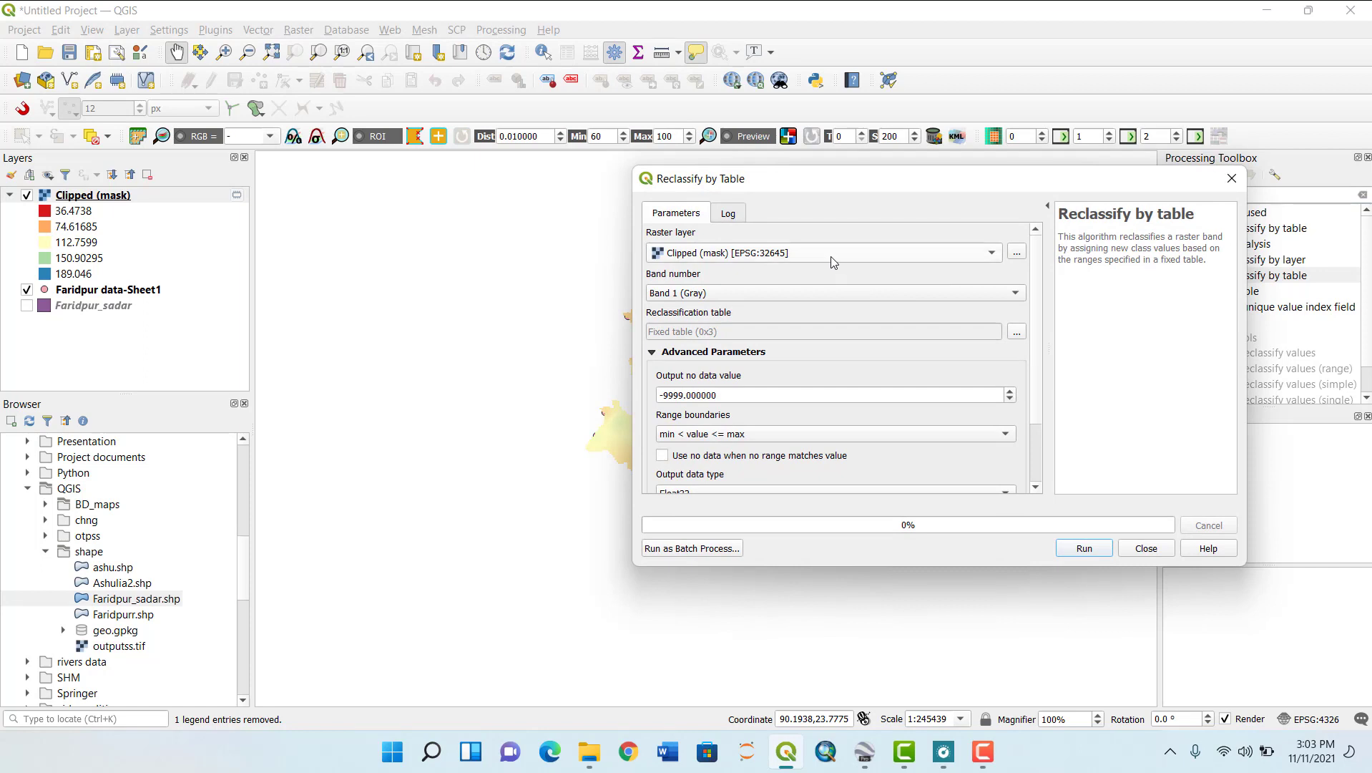
left_click(783, 256)
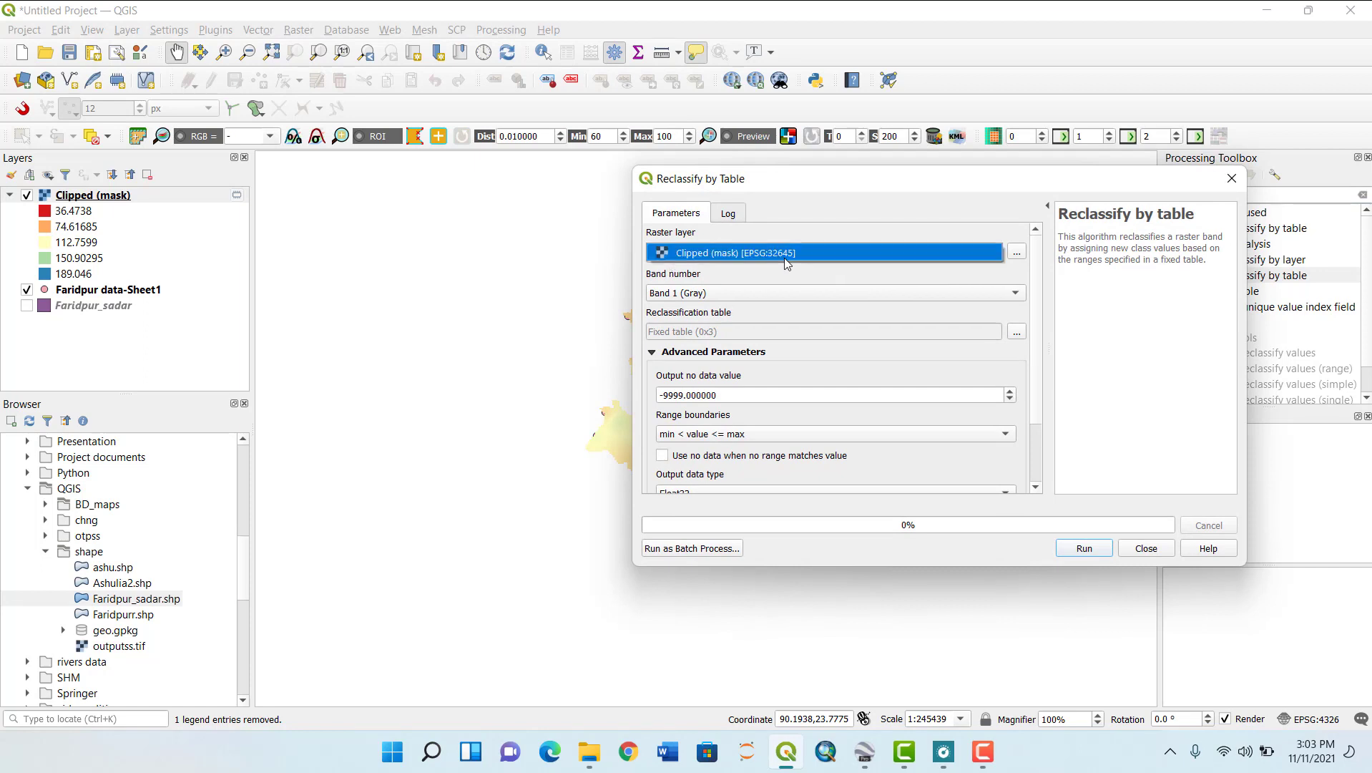
left_click(784, 257)
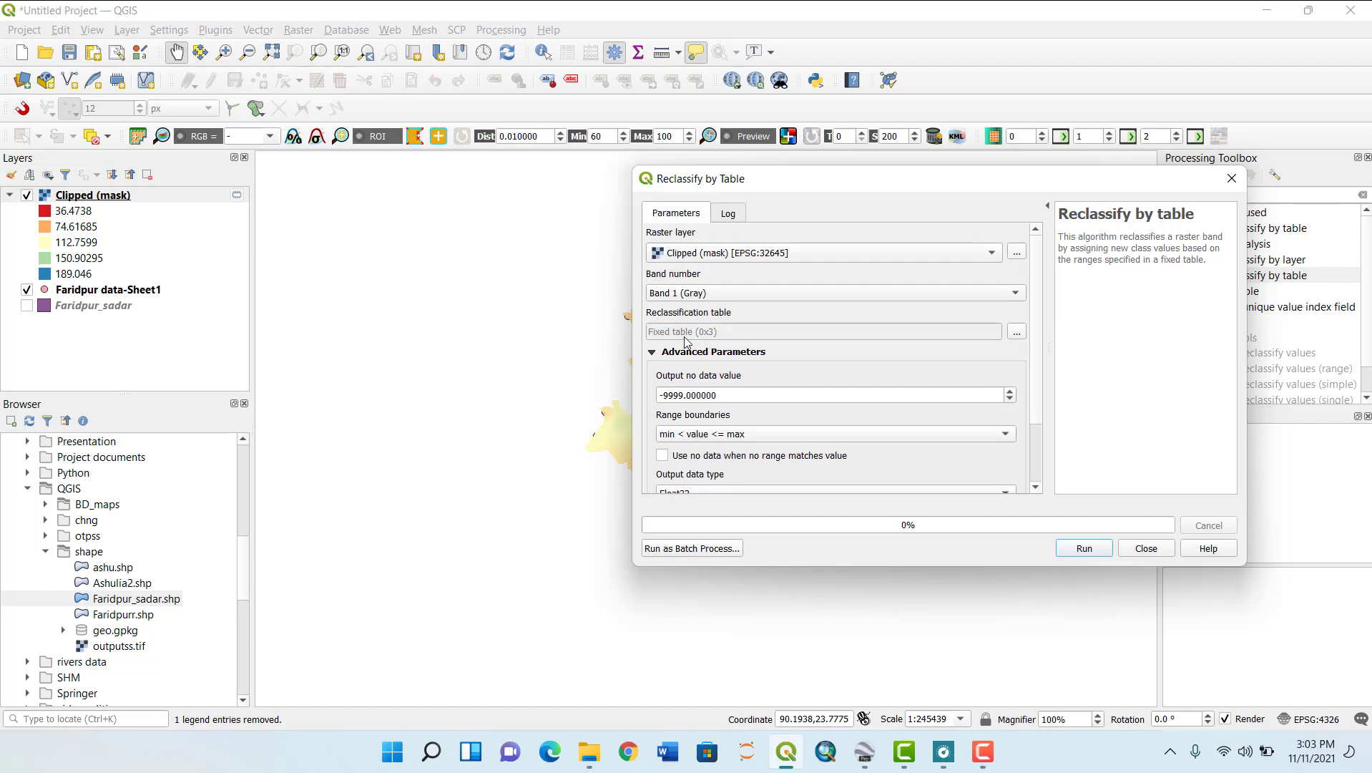
- Add three rows to the reclassification table and assign value 1 to the range 0 to 40 in the first row
left_click(1017, 333)
left_click(1005, 264)
left_click(1005, 263)
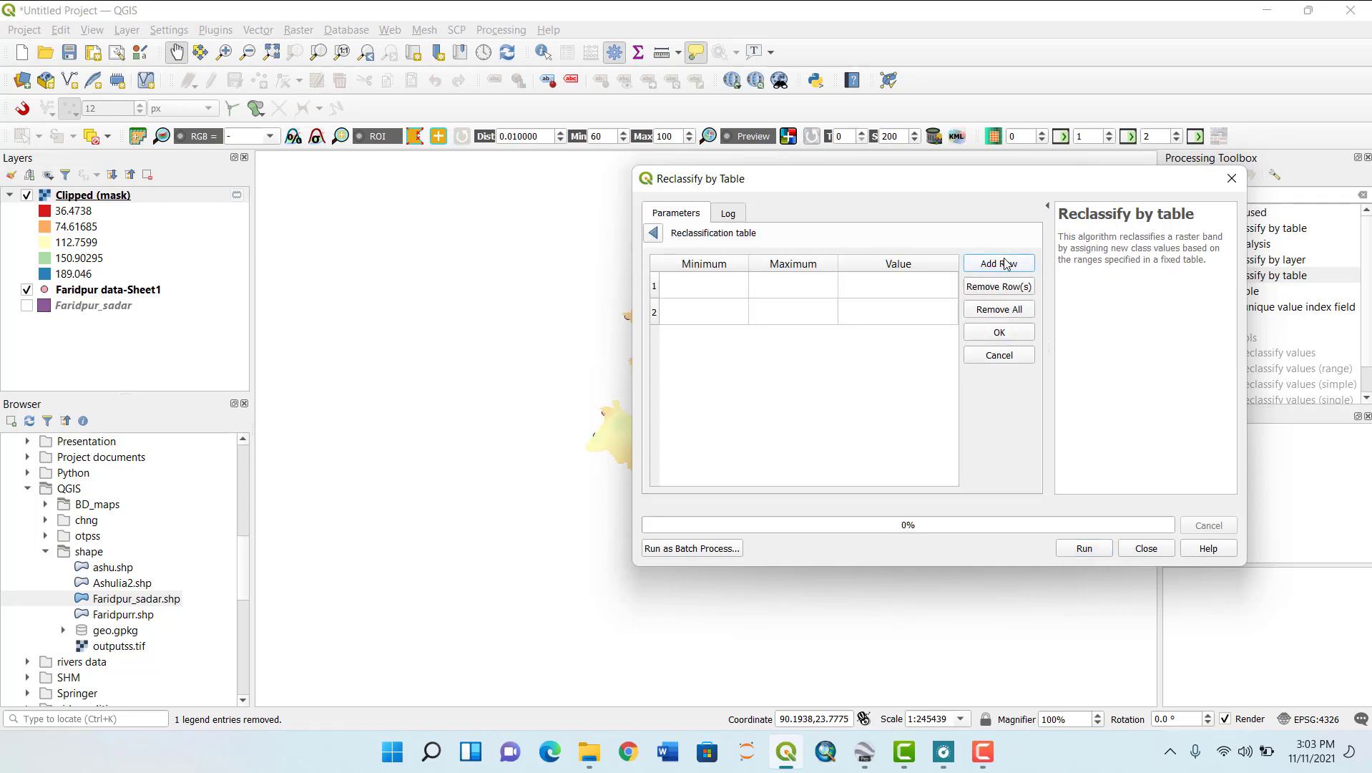
left_click(1005, 263)
double_click(696, 289)
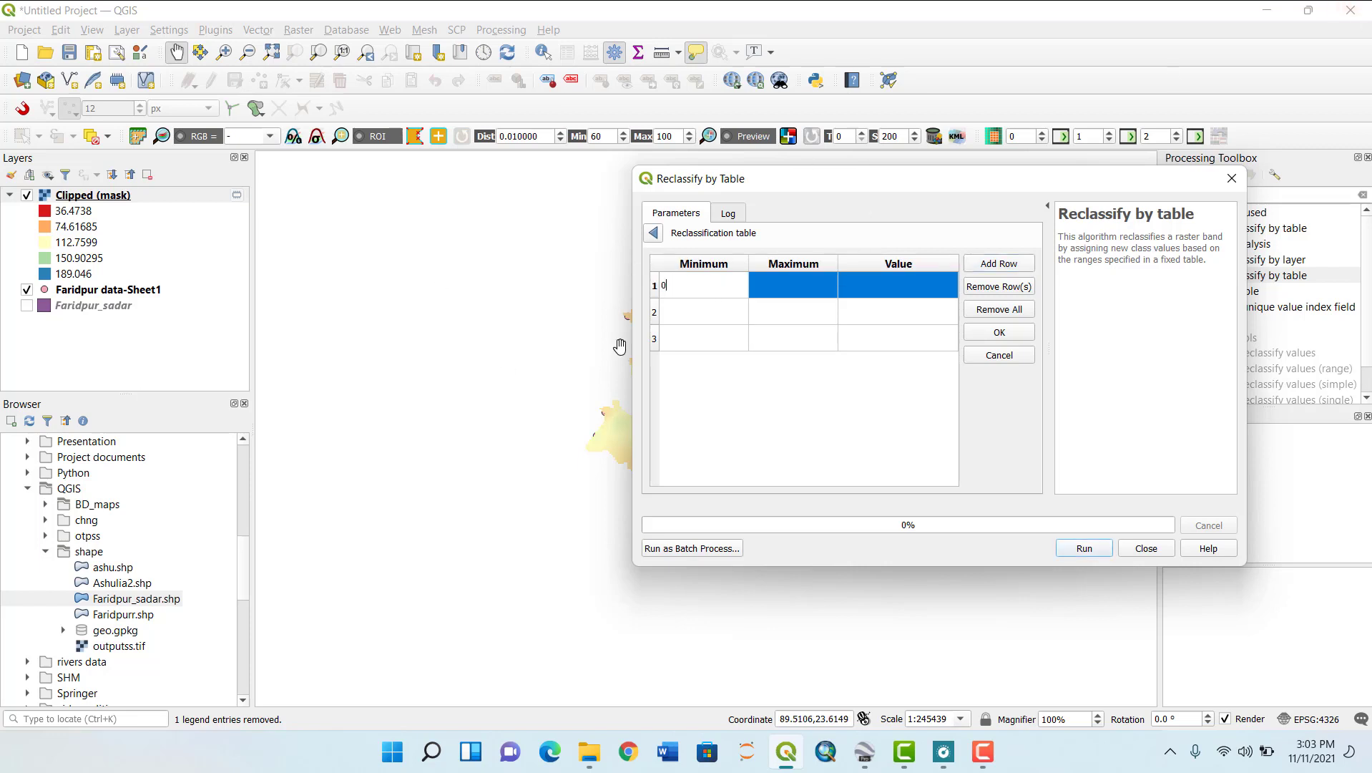
double_click(785, 288)
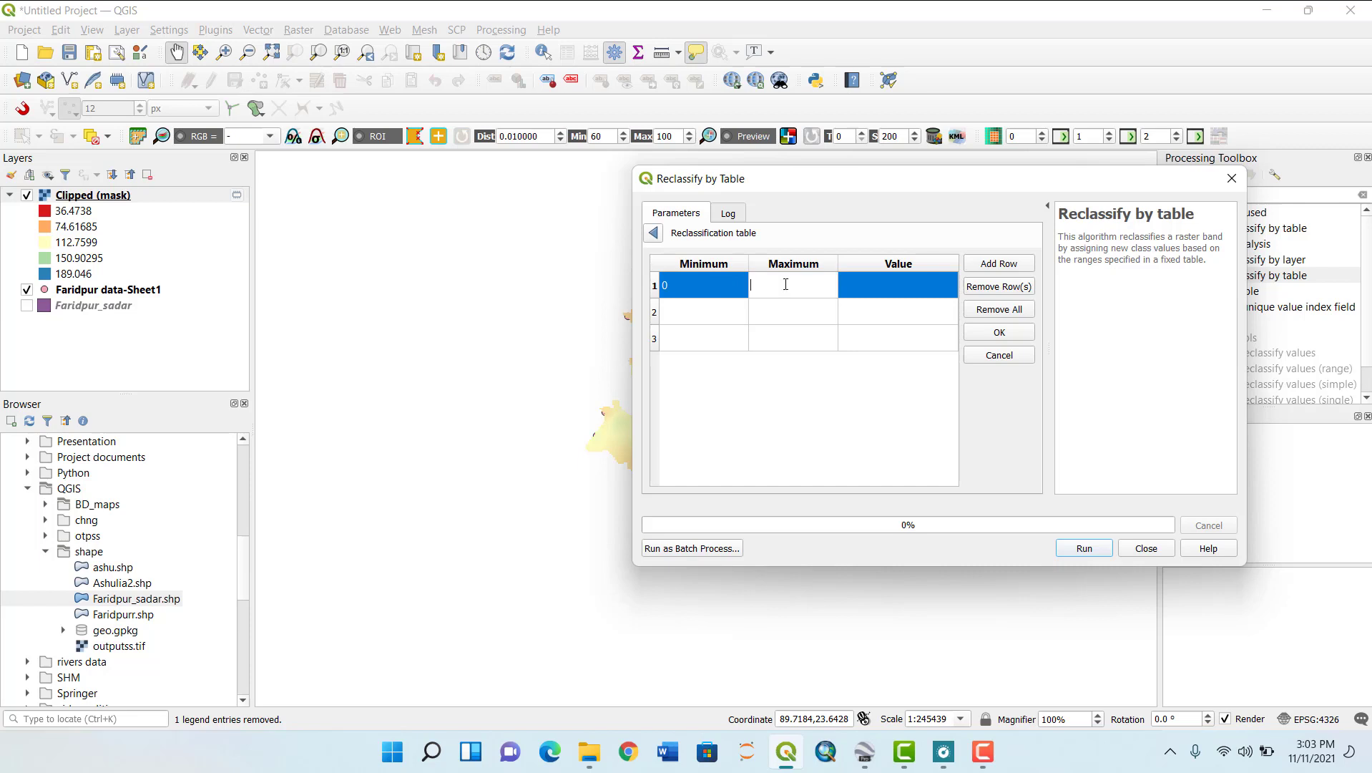
double_click(909, 295)
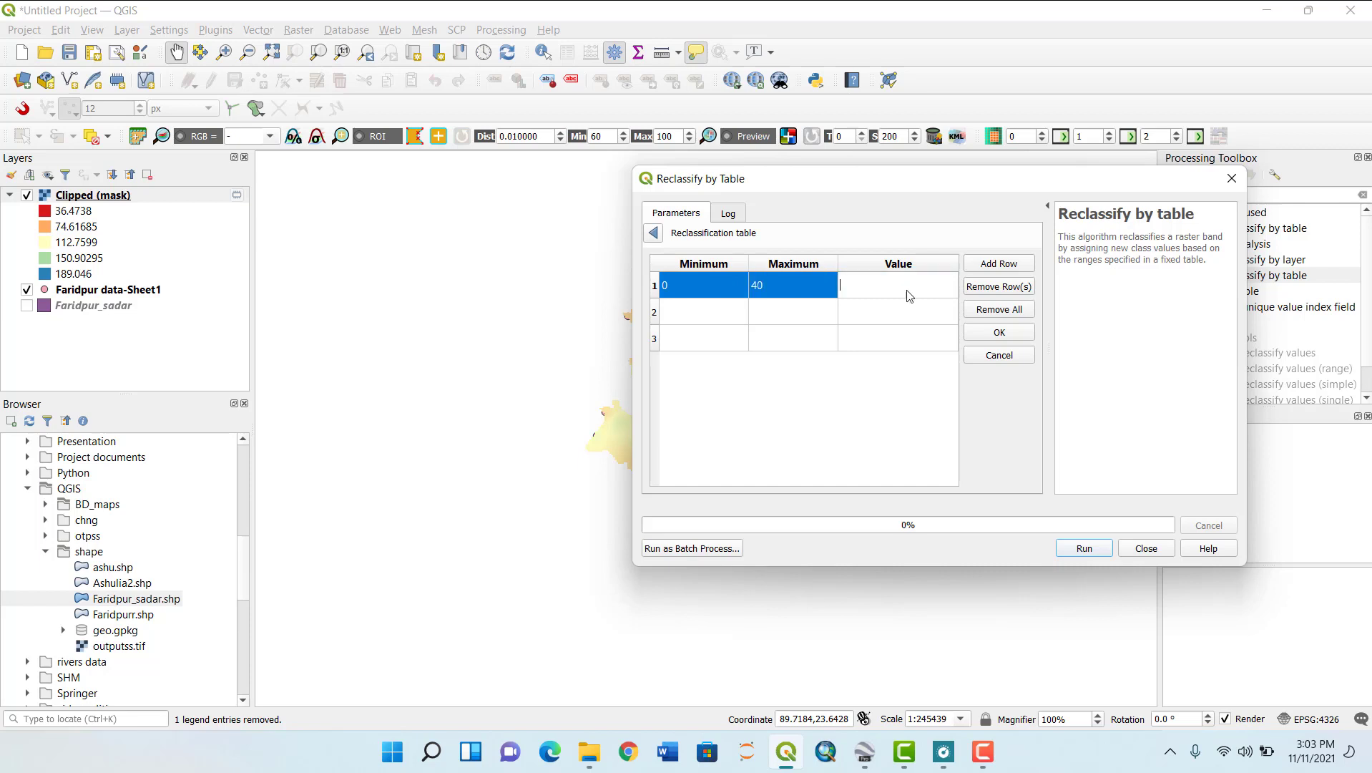
type("1")
- Assign value 2 to the range 40 to 80 and value 3 to the range 80 to 190 in the reclassification table
double_click(691, 309)
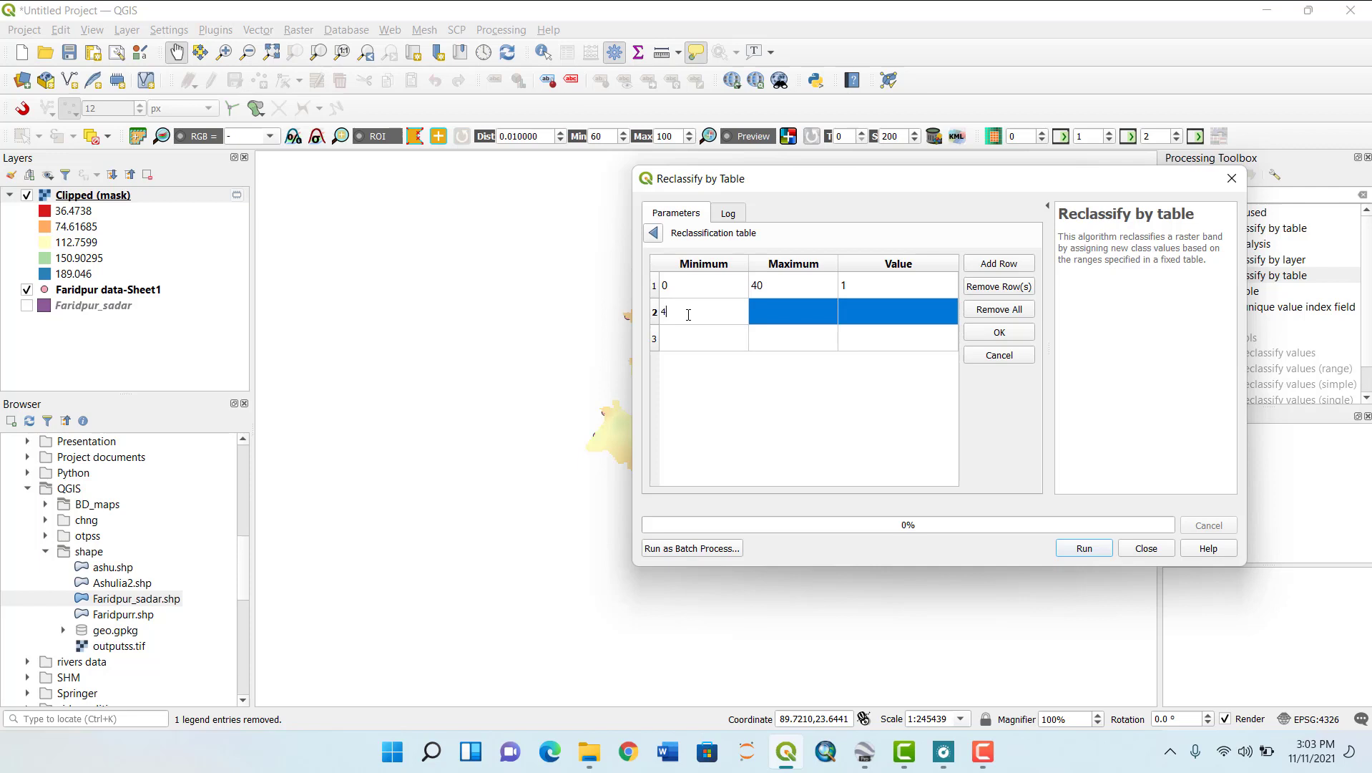
type("40")
double_click(791, 306)
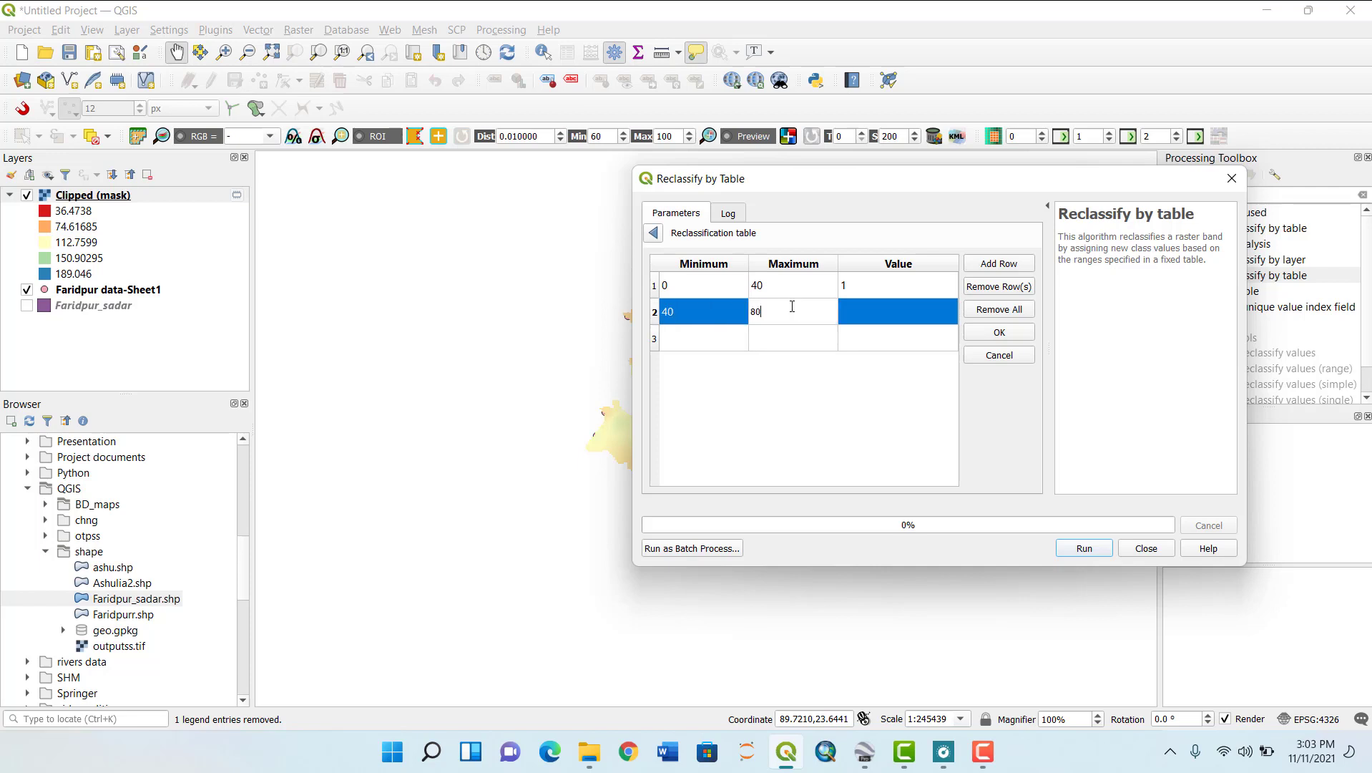
double_click(894, 316)
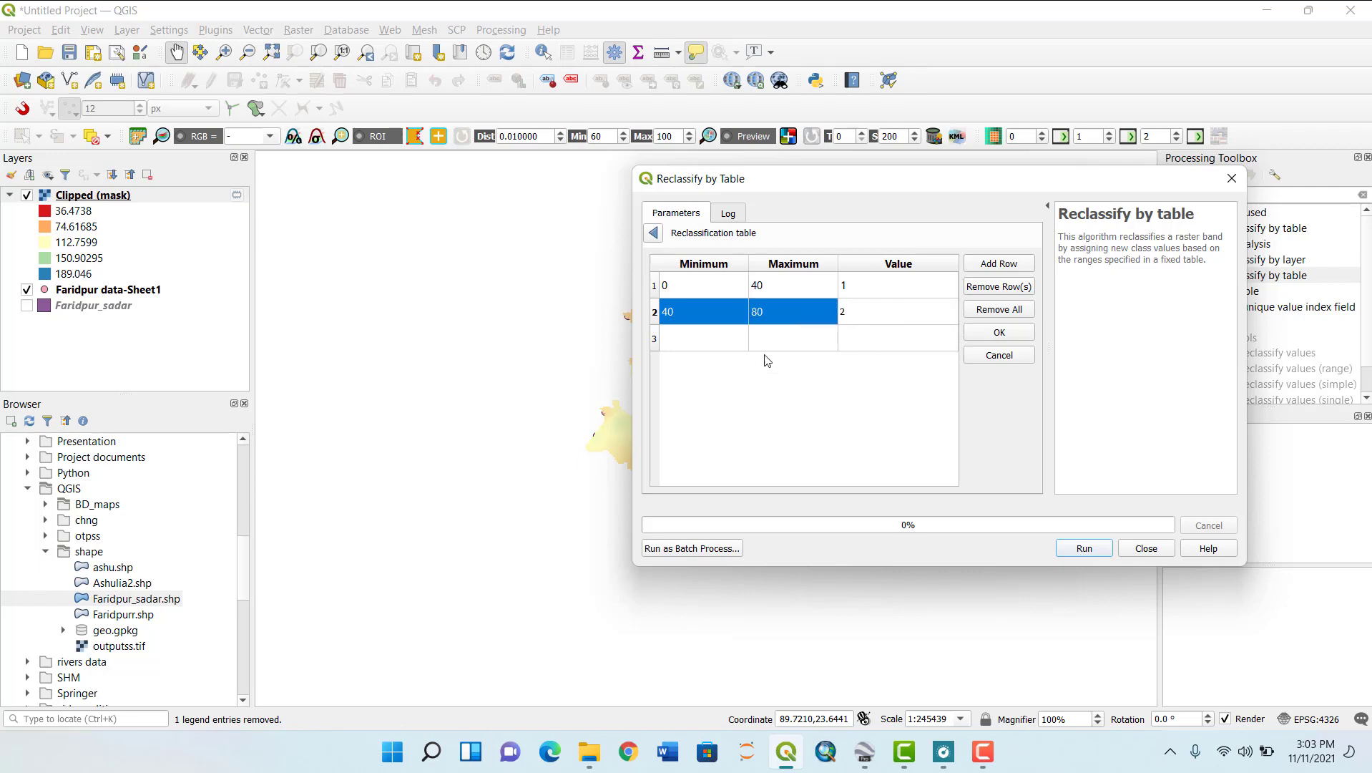
double_click(683, 339)
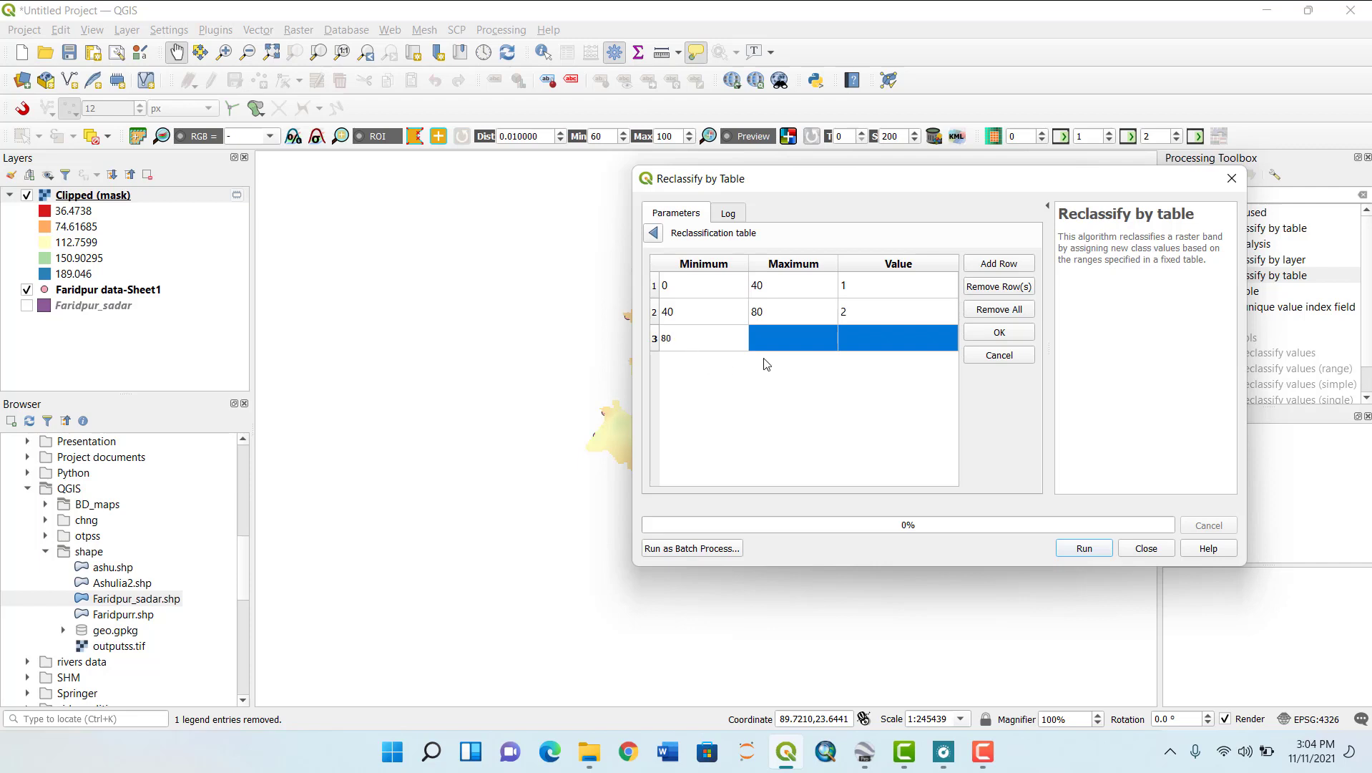
double_click(774, 338)
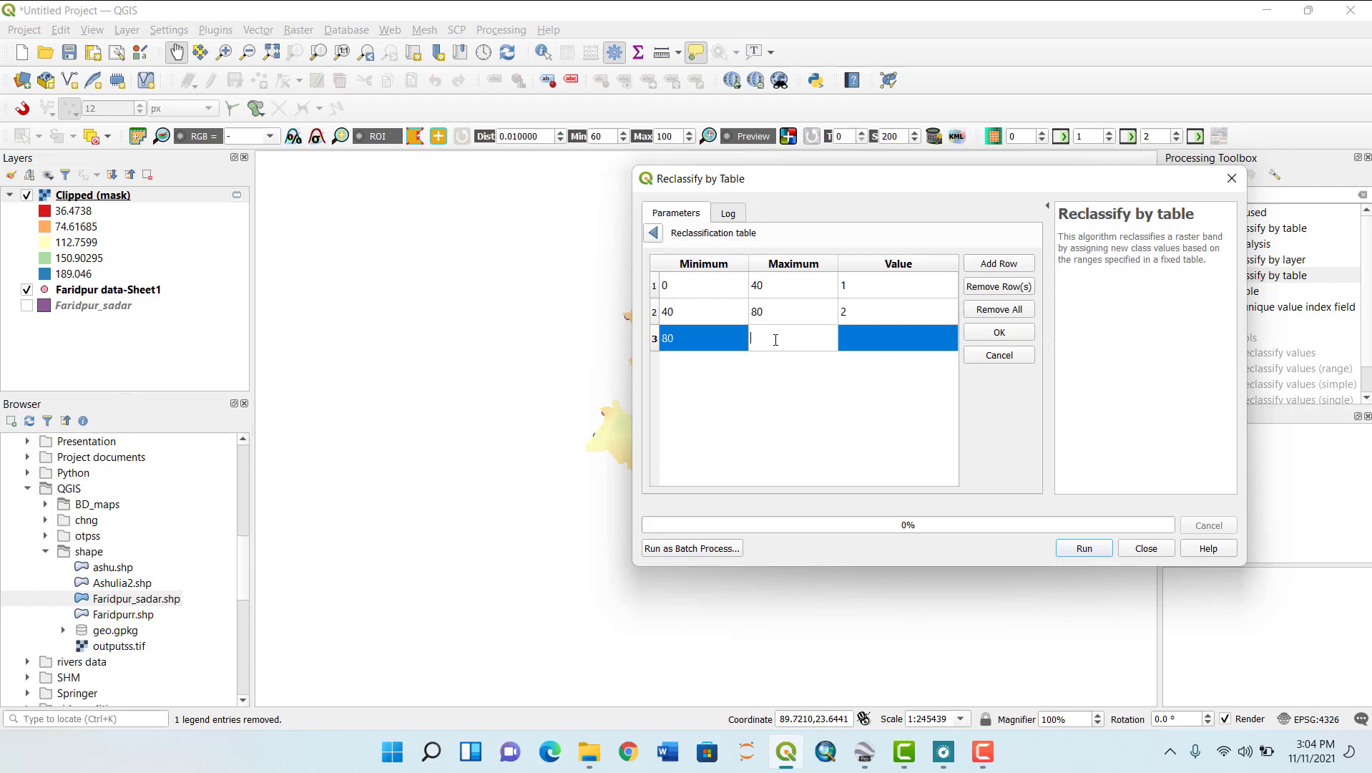
type("190")
double_click(859, 348)
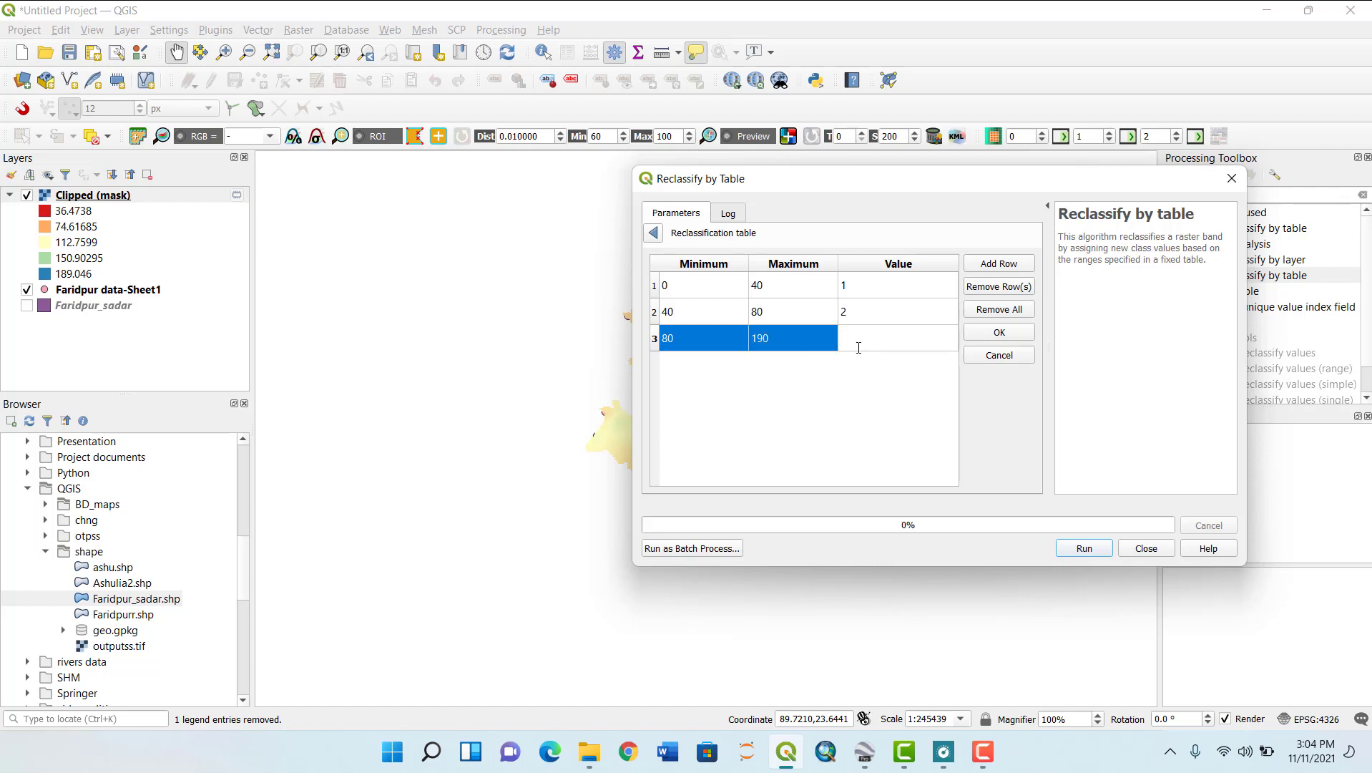
type("3")
- Accept the reclassification table, review the remaining parameters and run Reclassify by Table on Clipped (mask) with a temporary output file
left_click(995, 332)
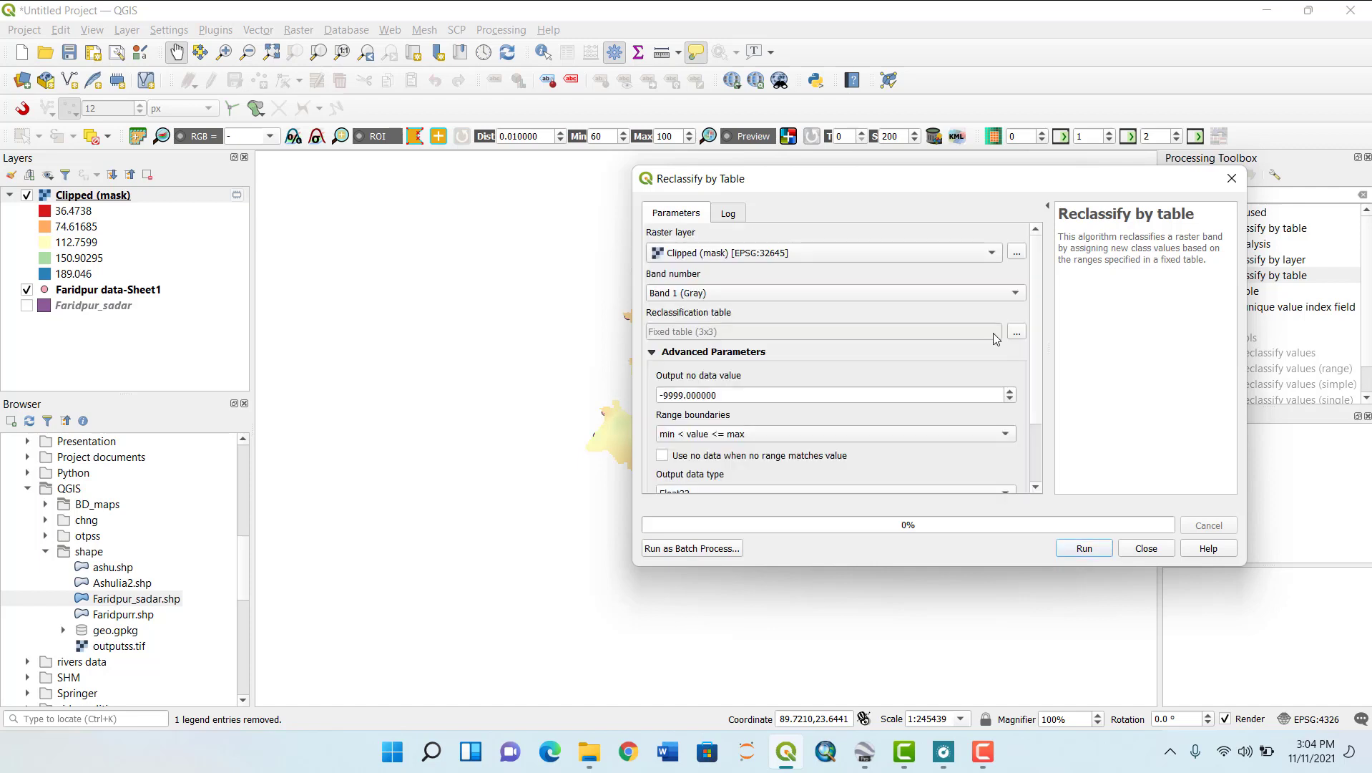
scroll(1037, 372, "down", 2)
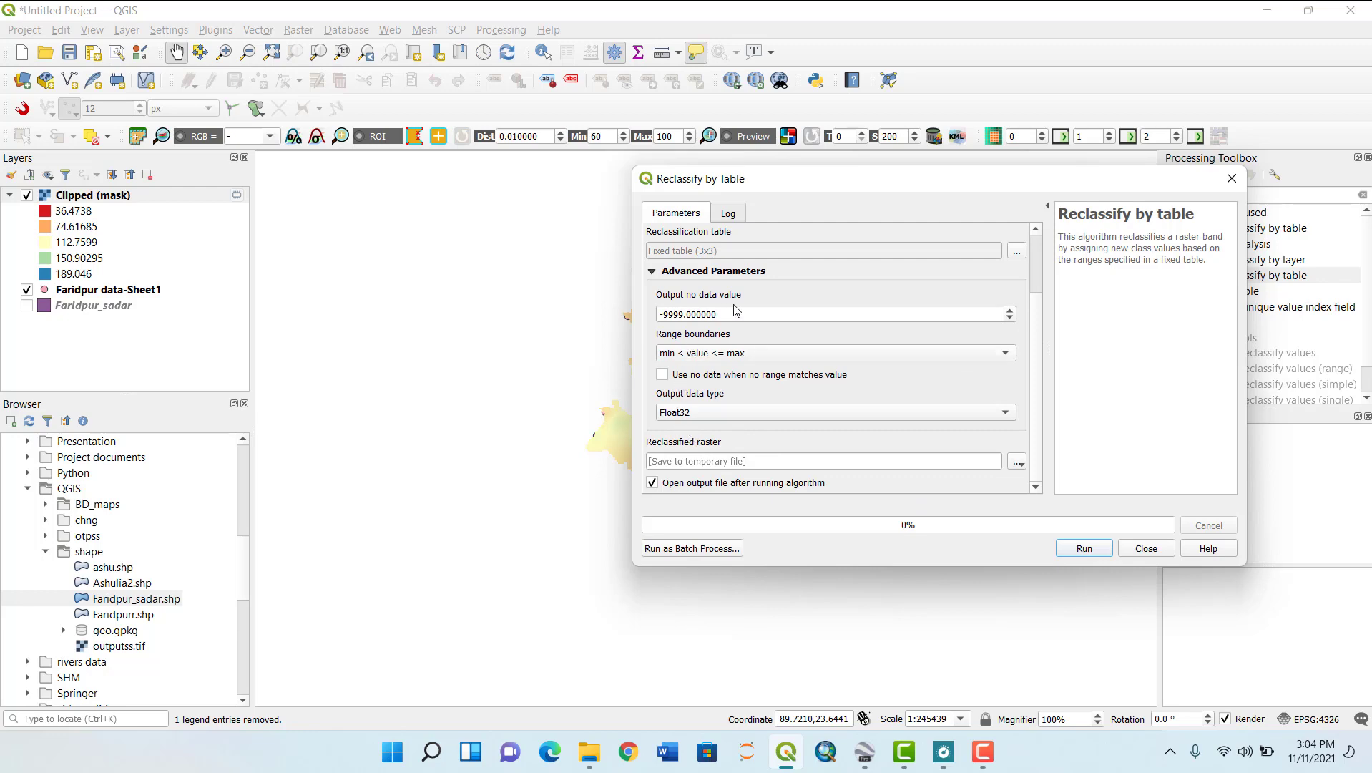
left_click(1084, 549)
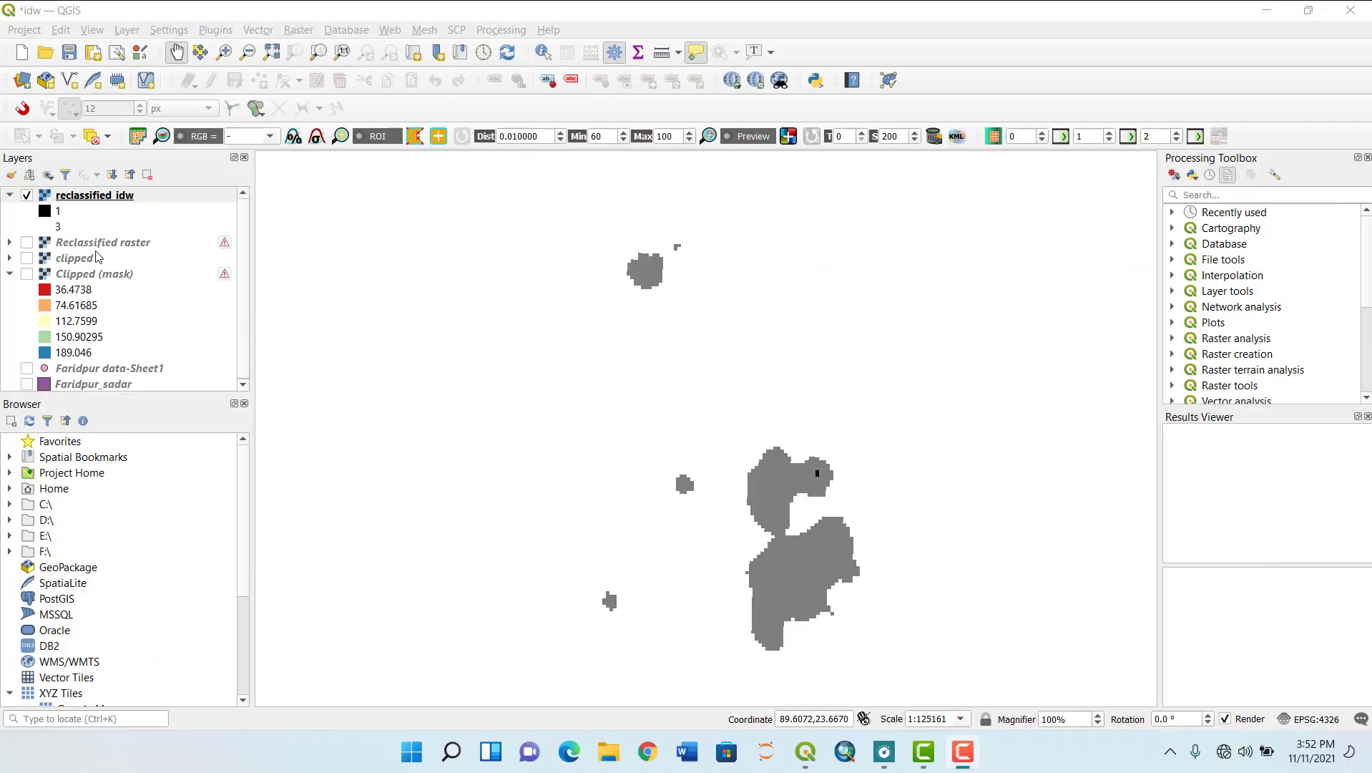
- Remove the Reclassified raster and clipped layers from the project
right_click(66, 243)
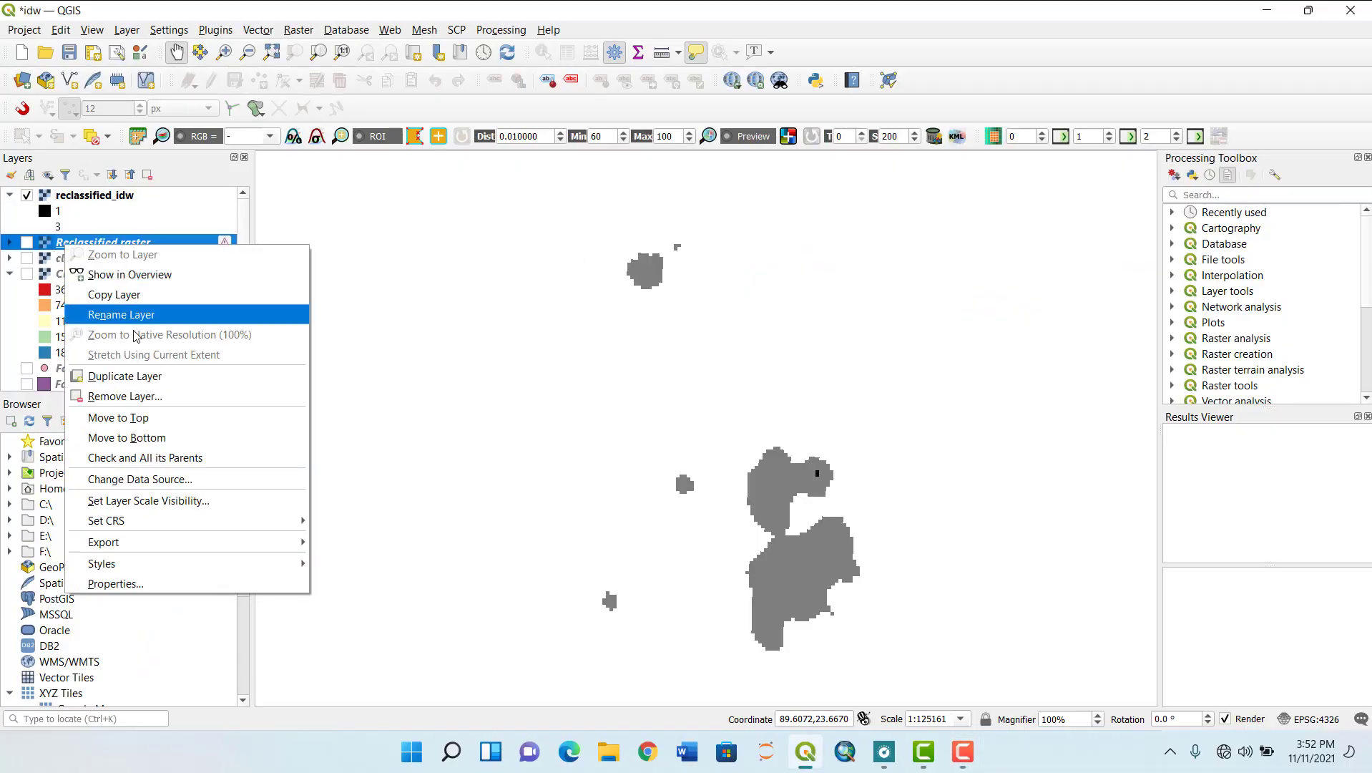
left_click(125, 396)
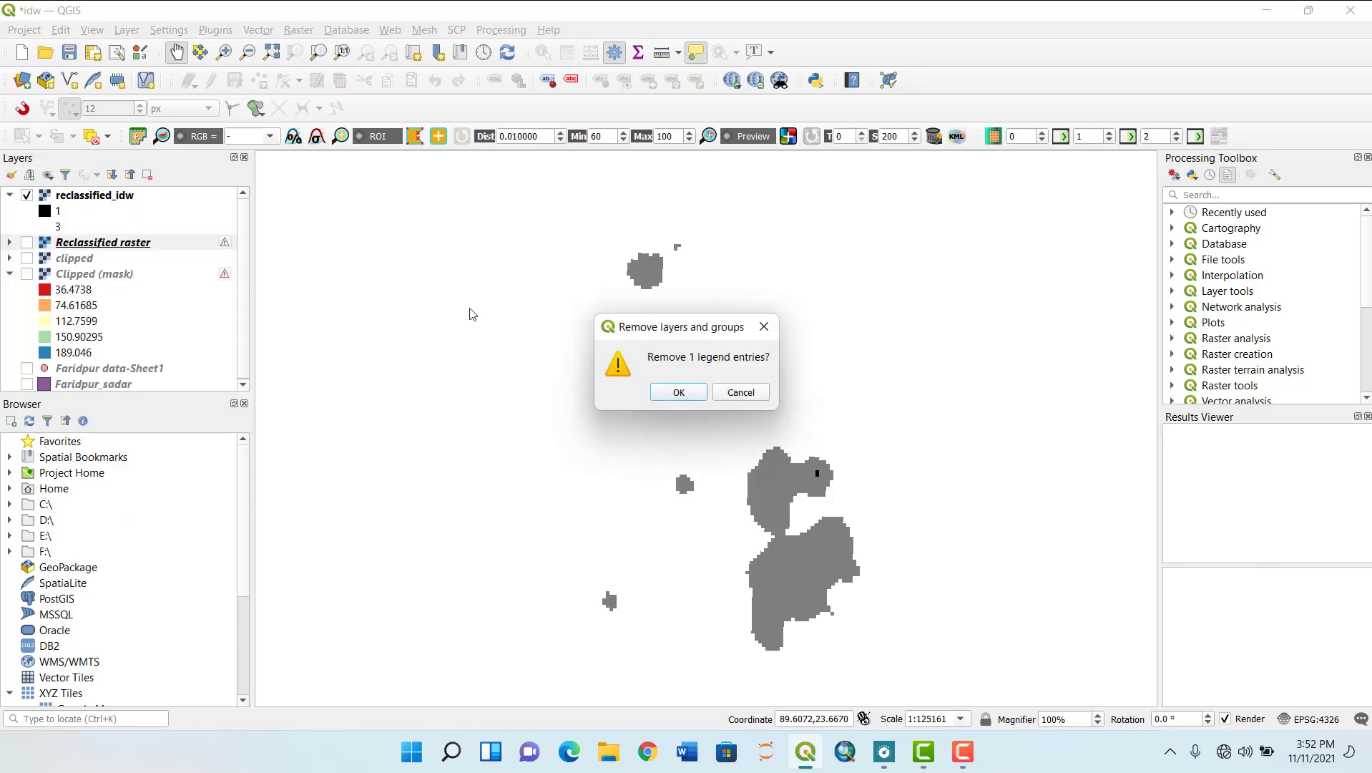
left_click(686, 392)
right_click(90, 245)
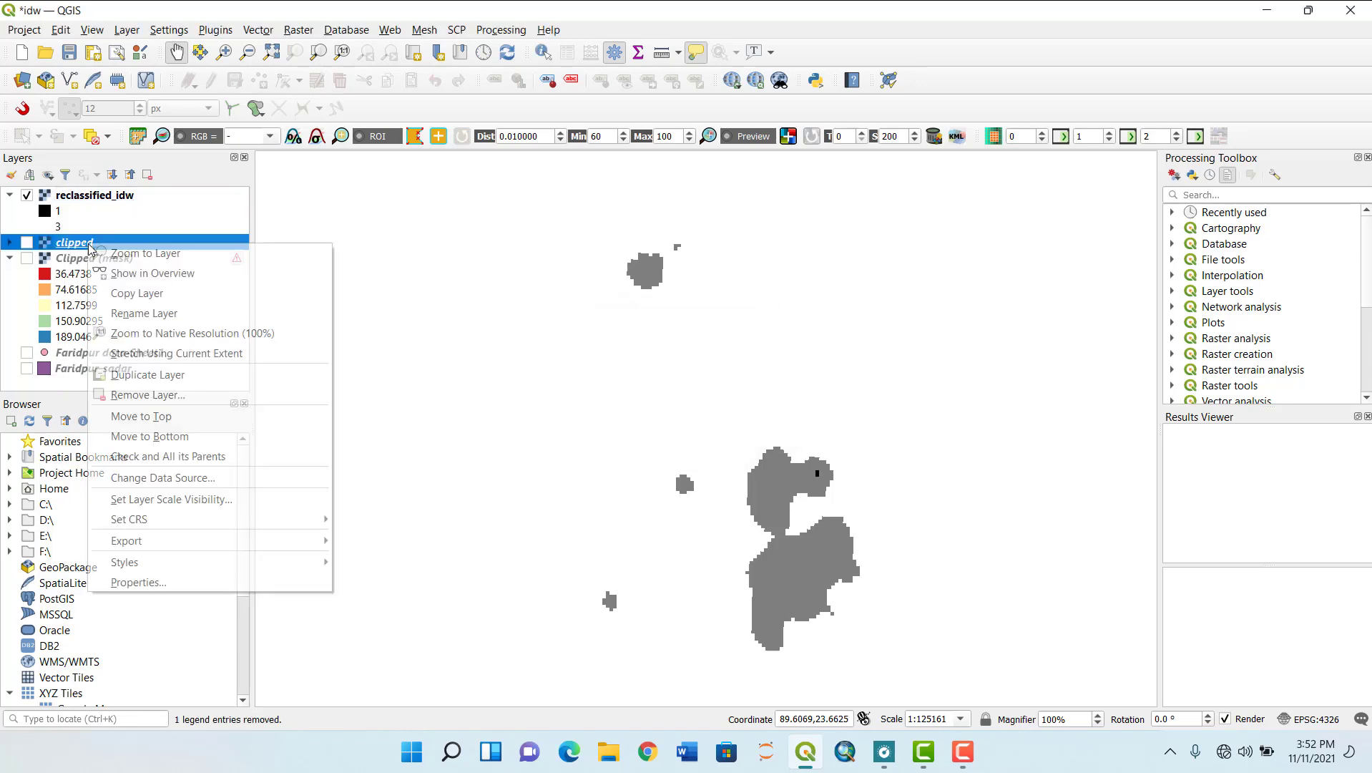
left_click(158, 395)
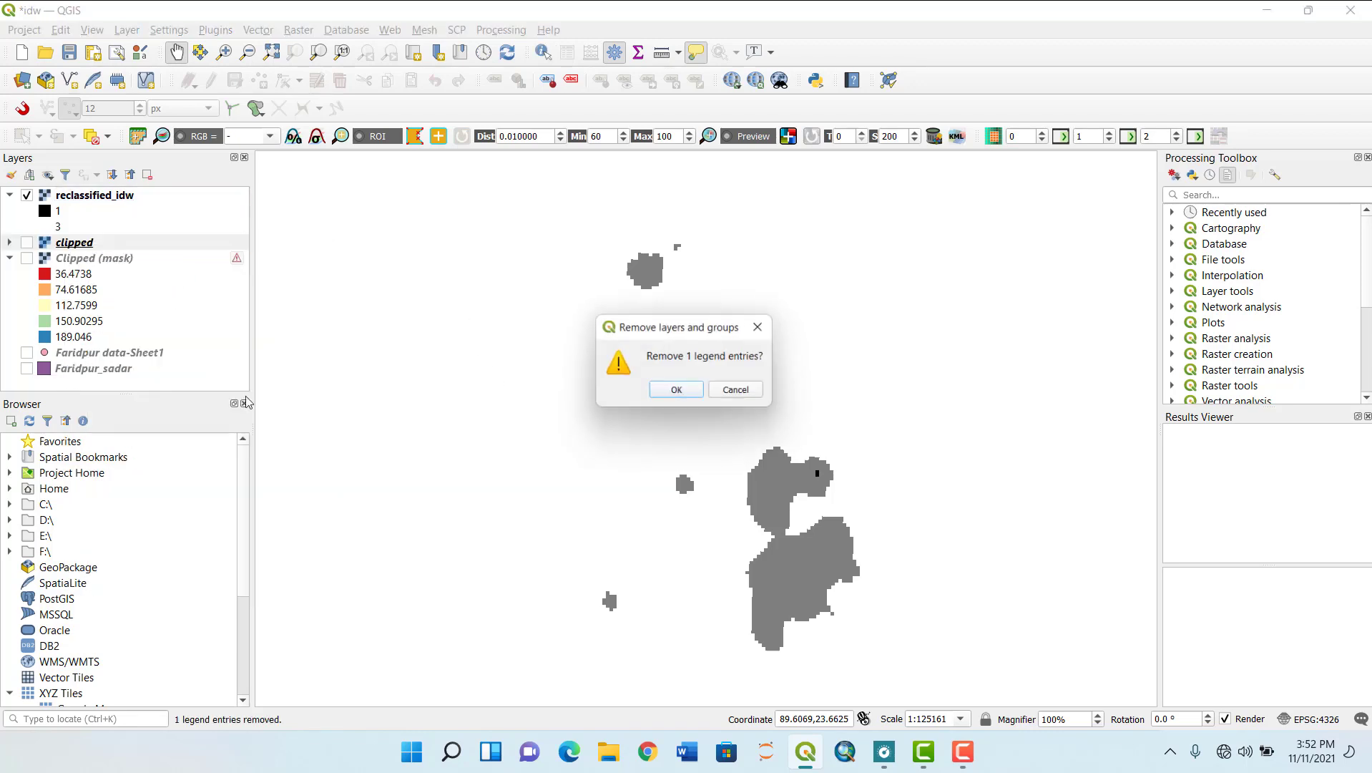
left_click(666, 389)
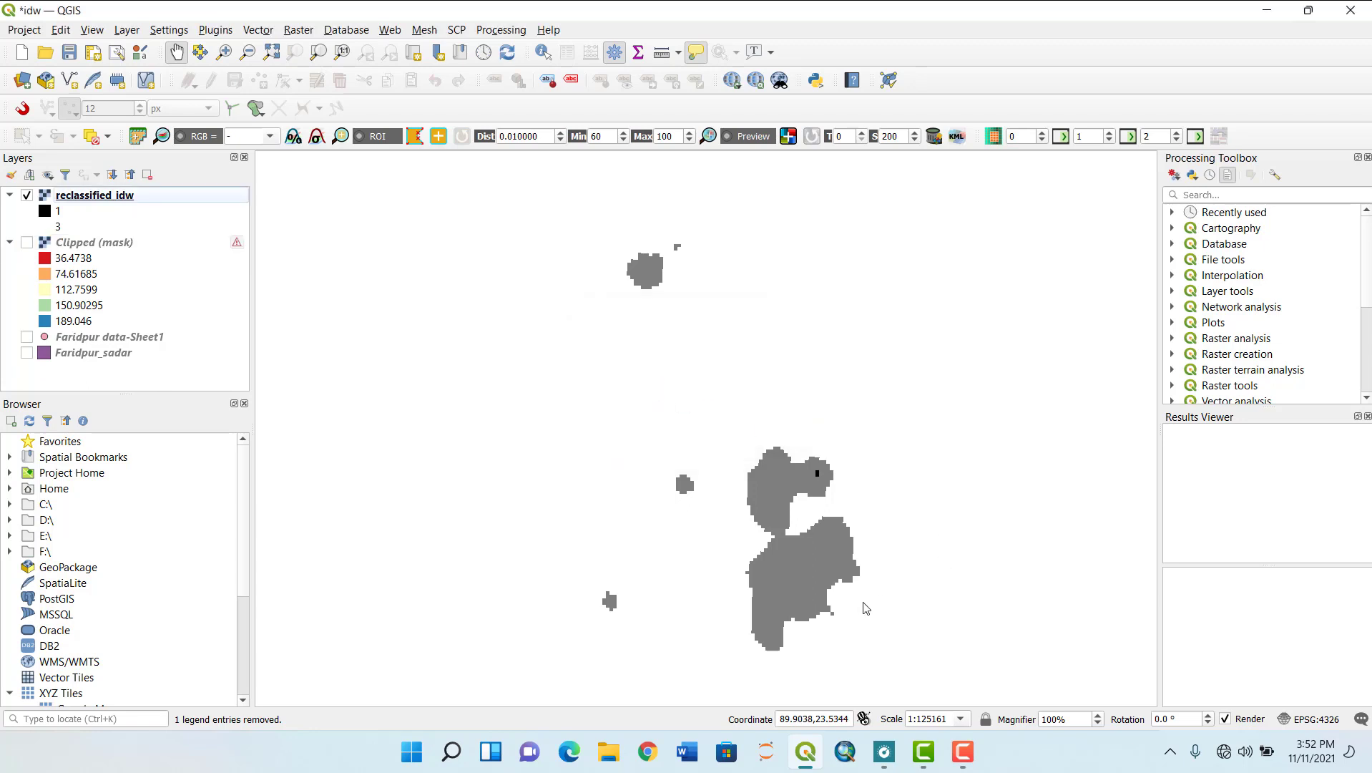
- Style reclassified_idw with Paletted/Unique values rendering, classify its values with random colors and apply the symbology
key("F9")
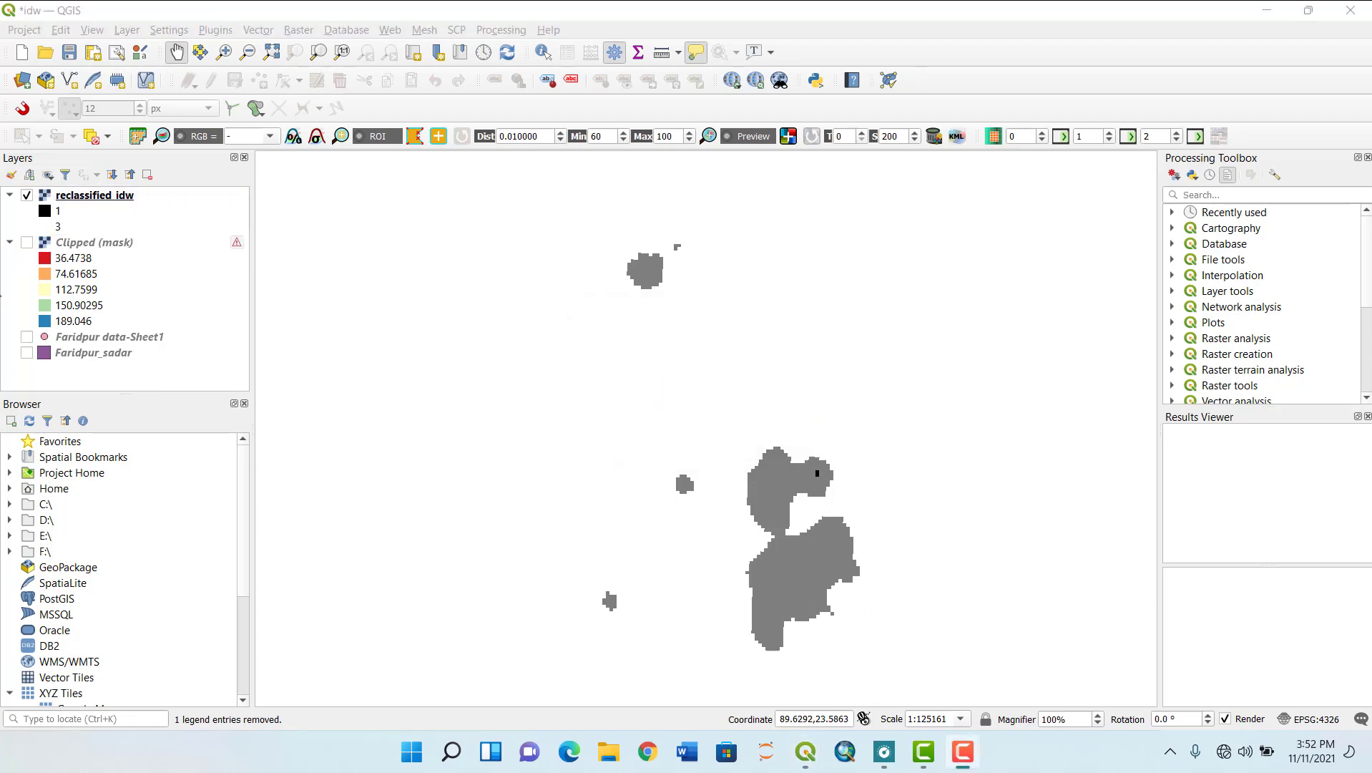
right_click(103, 202)
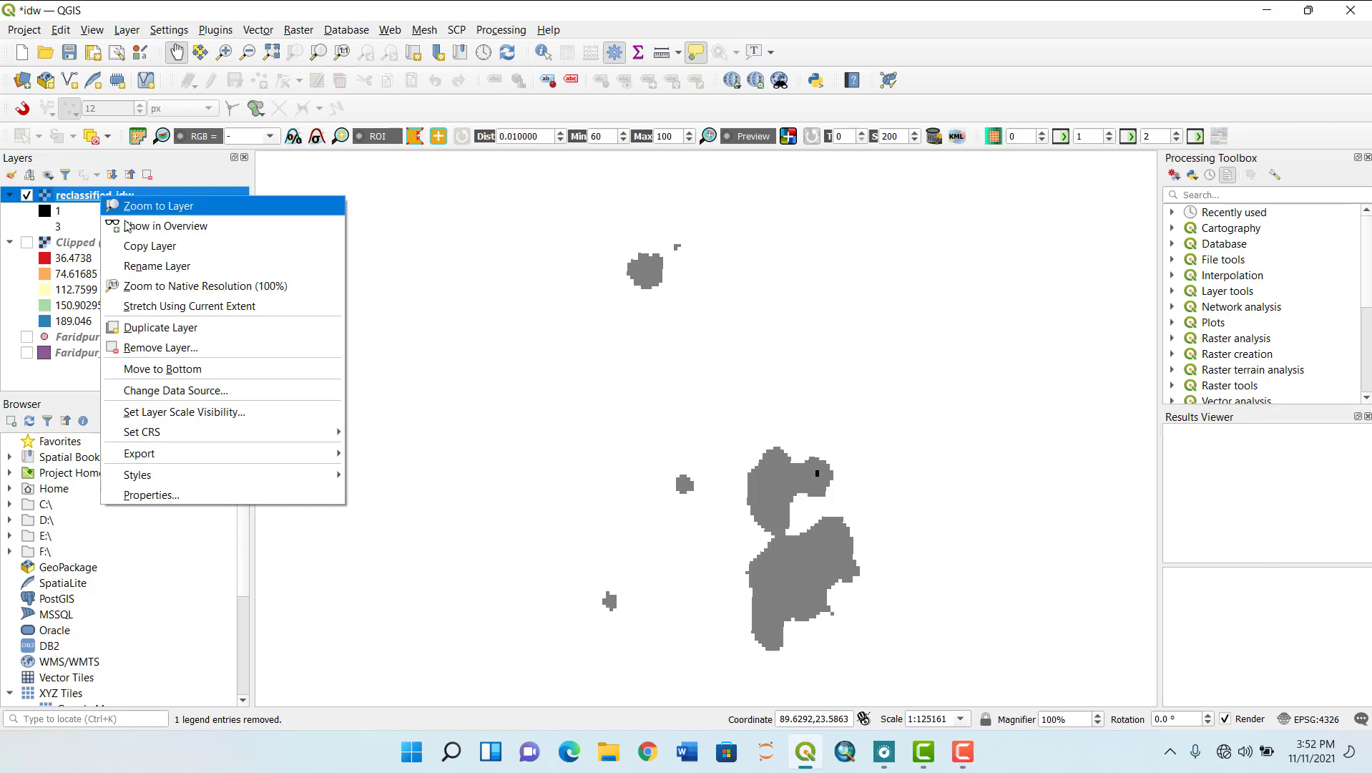
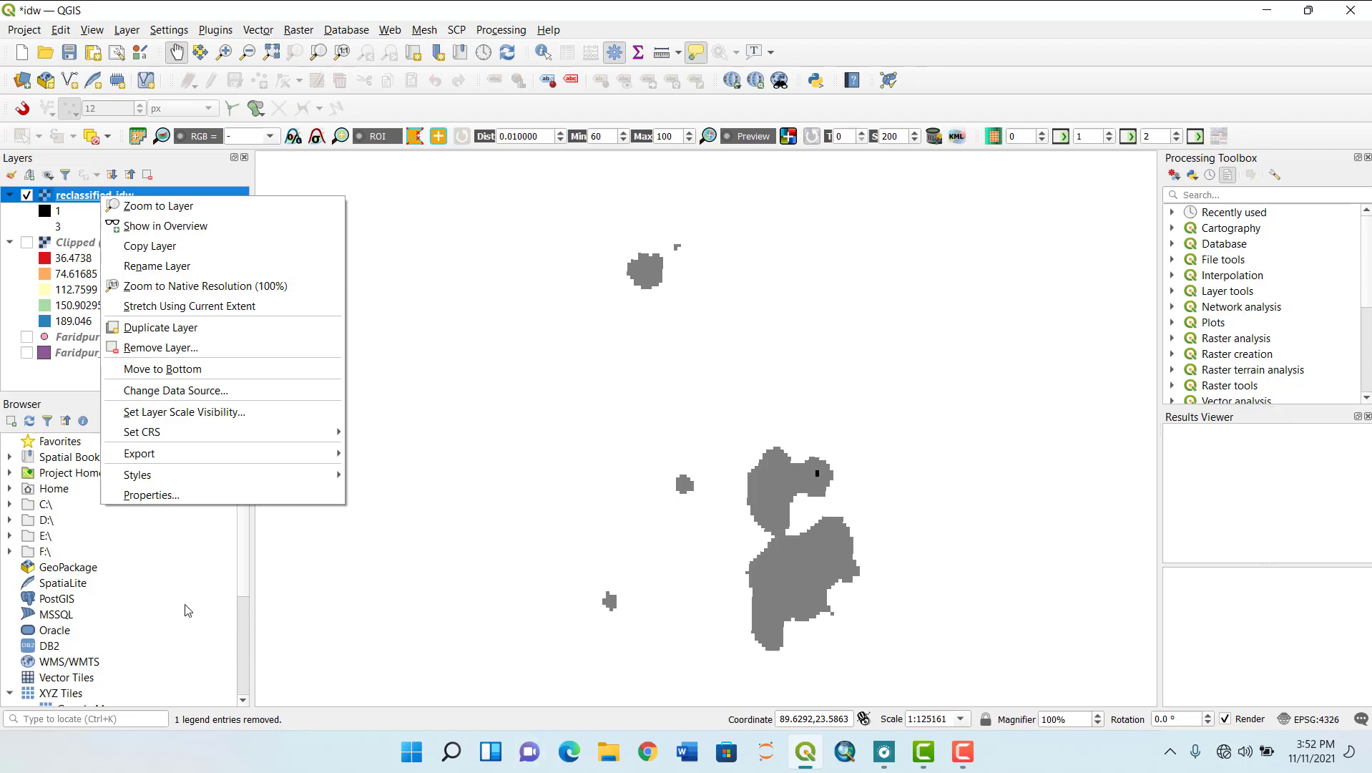
left_click(166, 494)
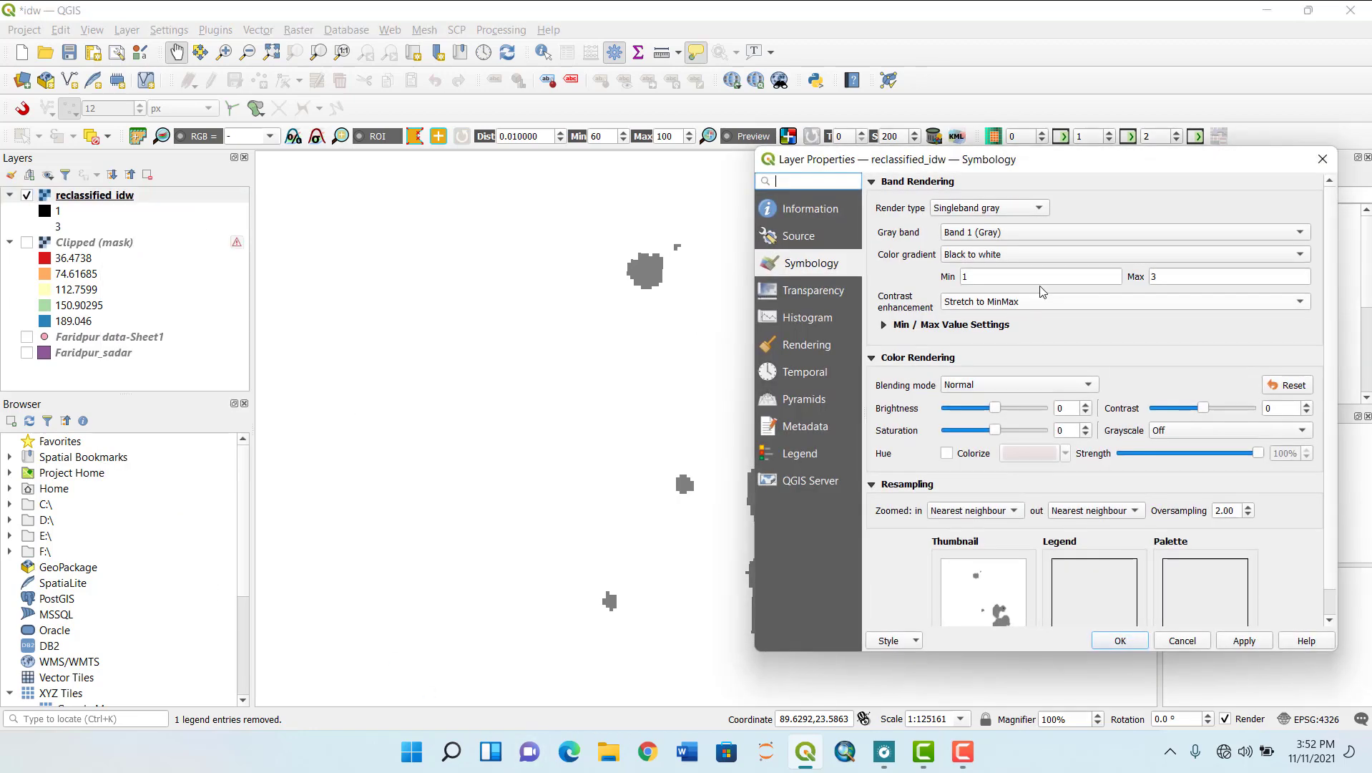
left_click(986, 208)
left_click(986, 192)
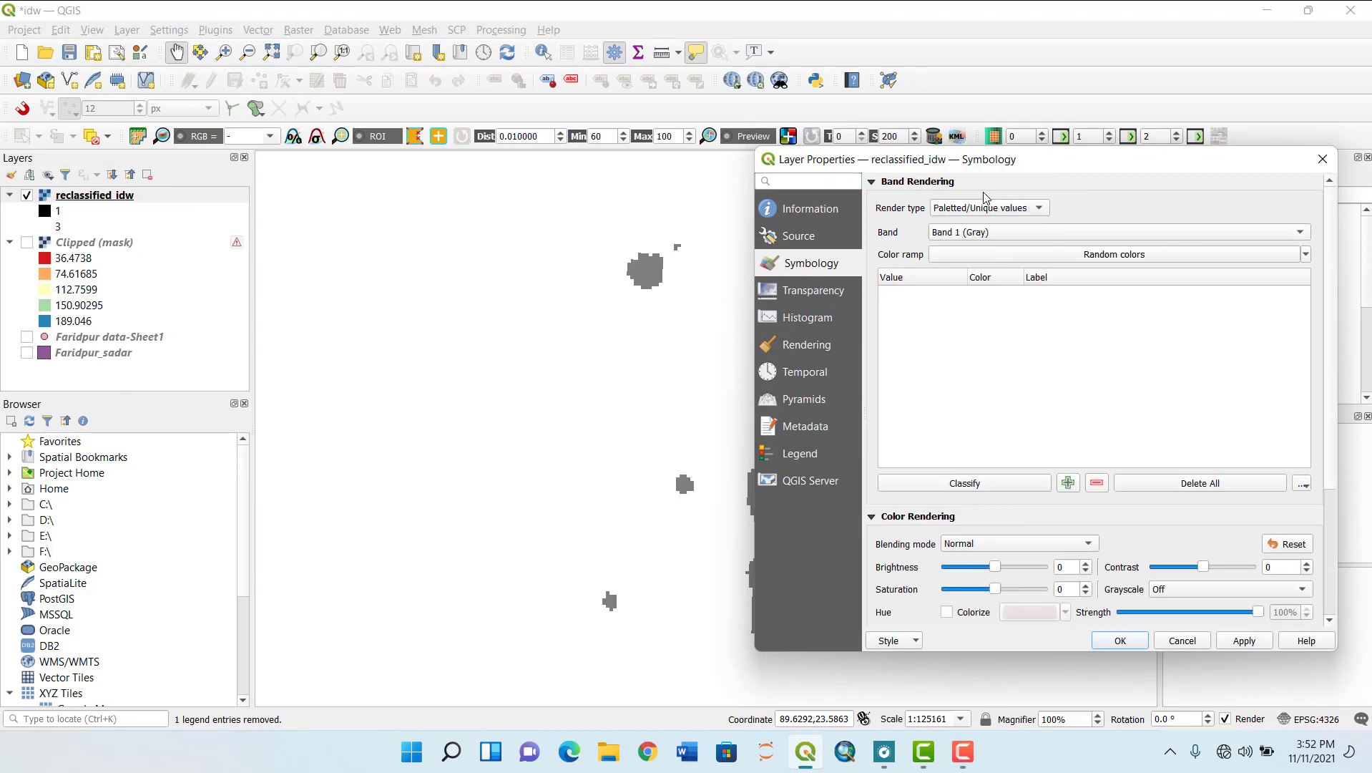
left_click(986, 483)
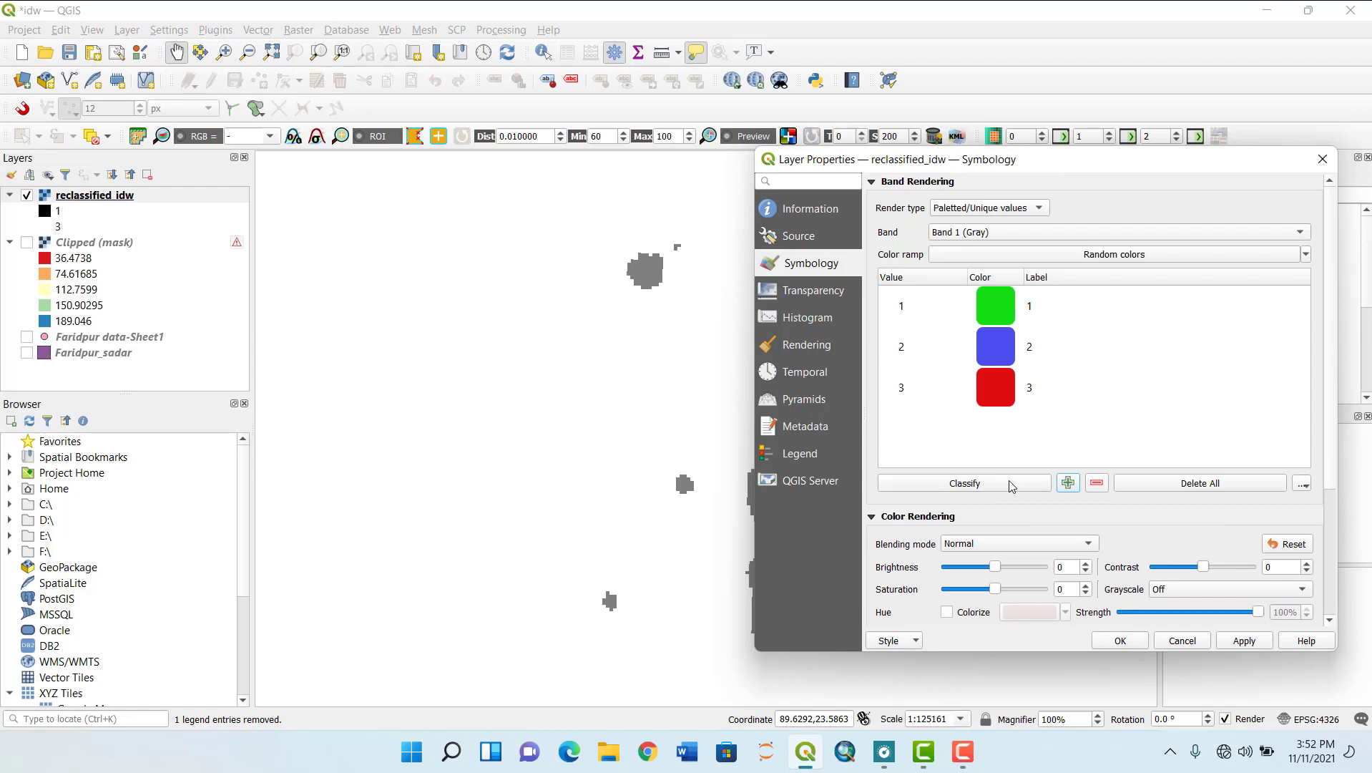
left_click(1240, 642)
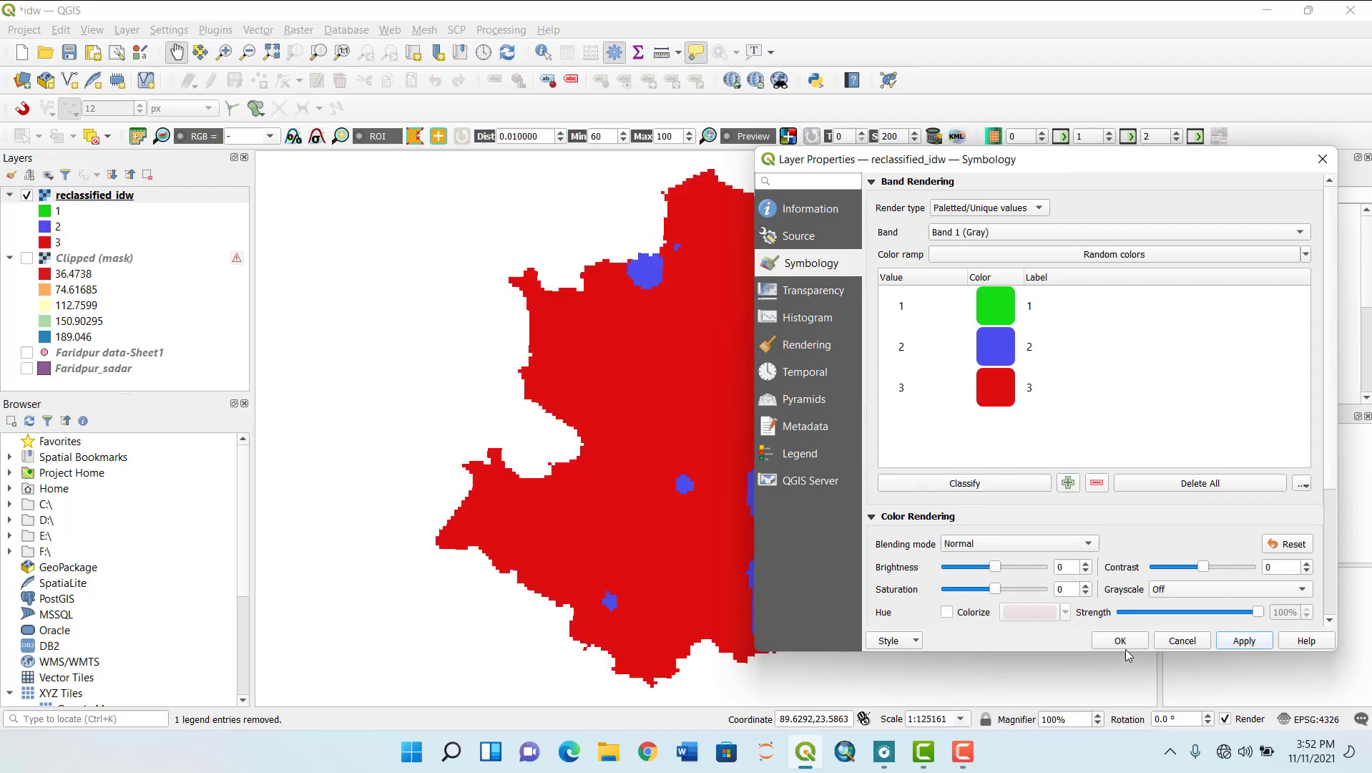
left_click(1121, 640)
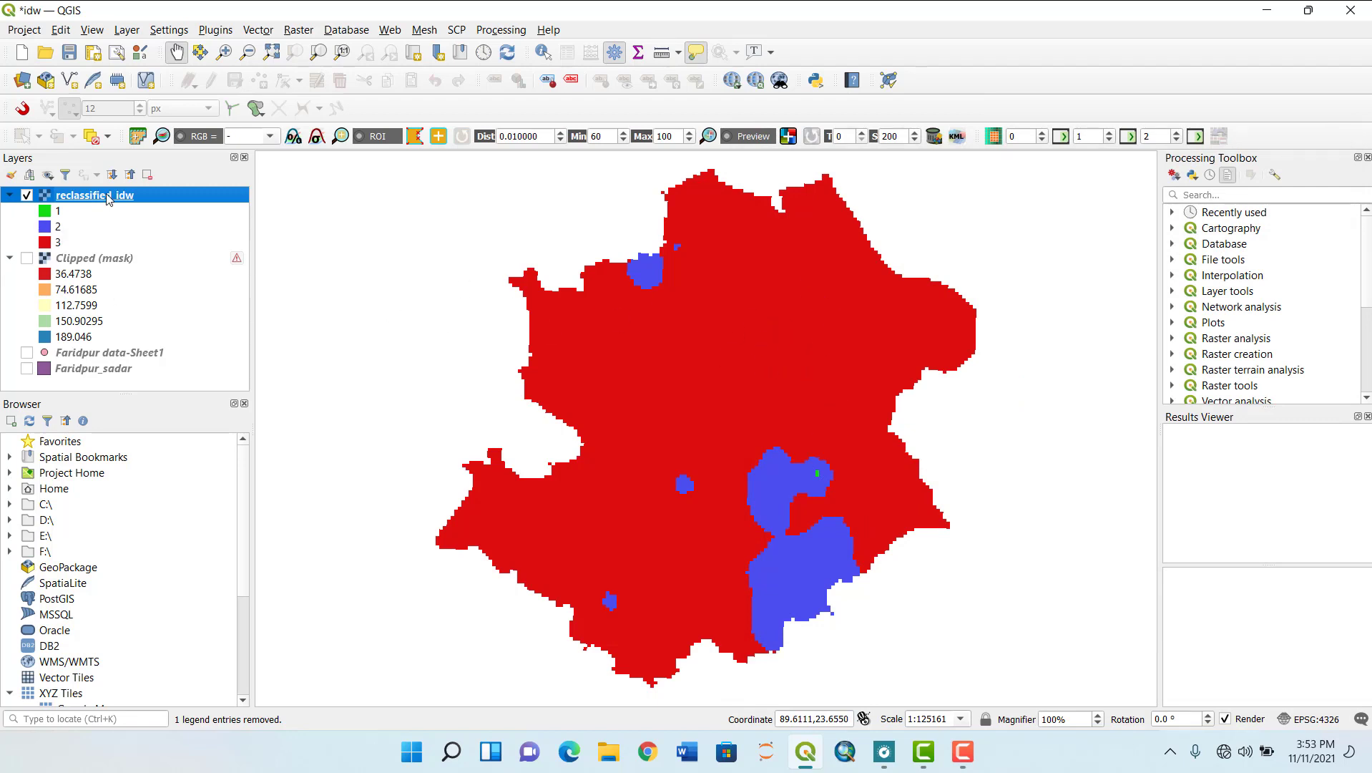
- Search the processing tools for "raster to po"
left_click(1227, 194)
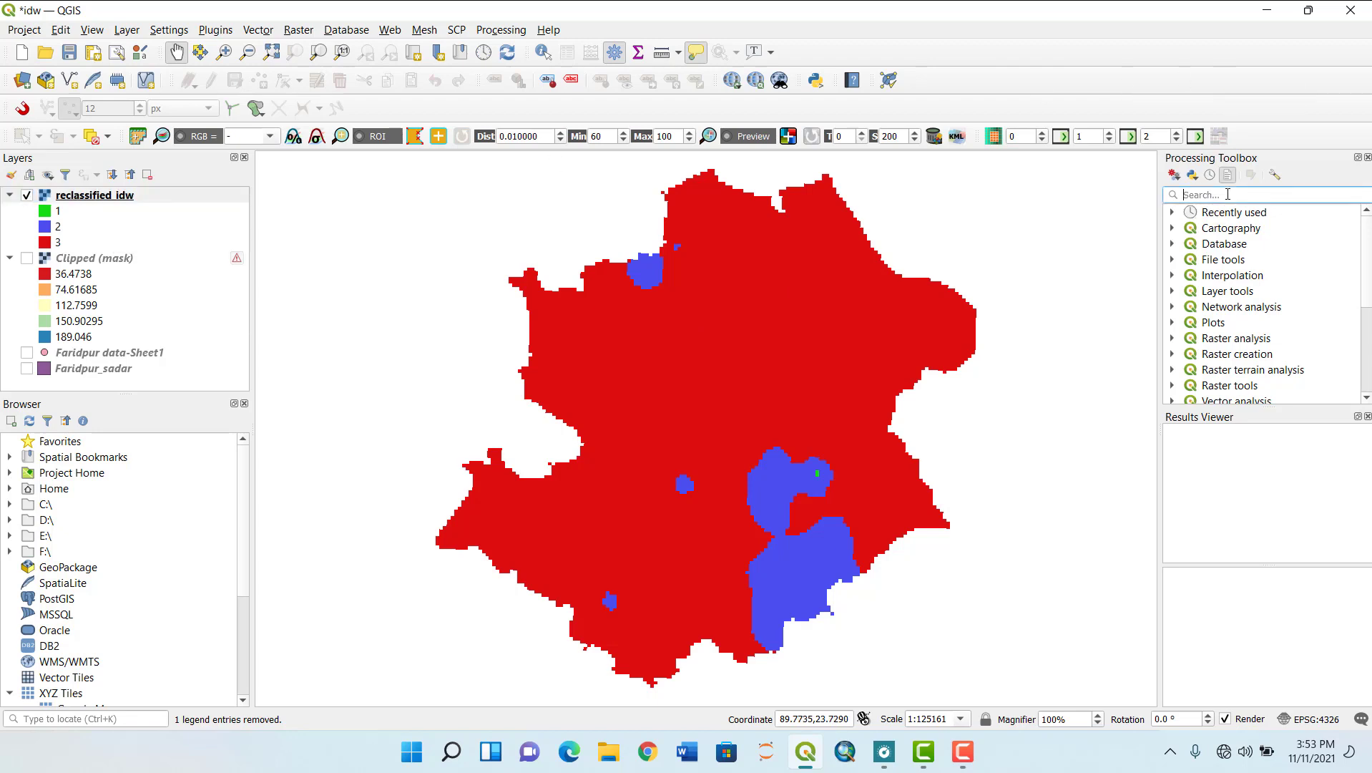
type("rast")
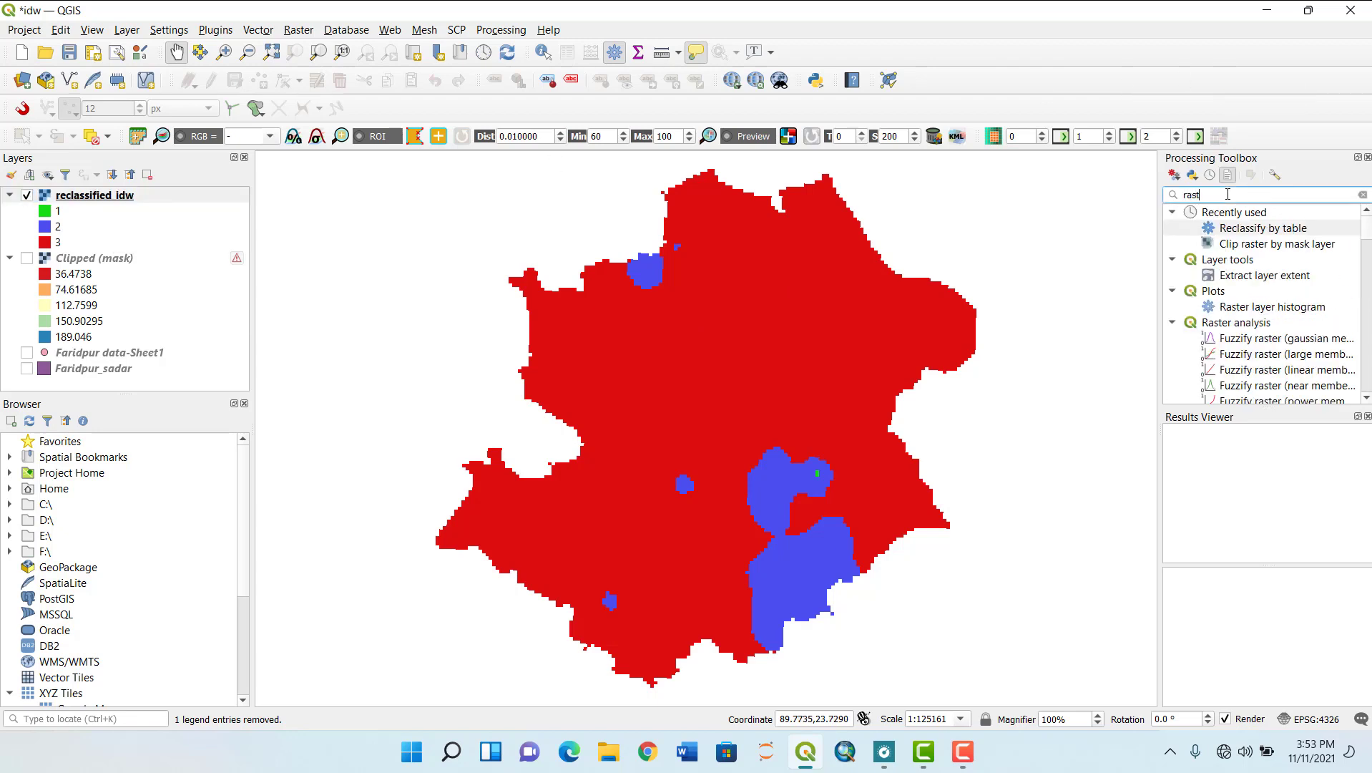
type("er to ")
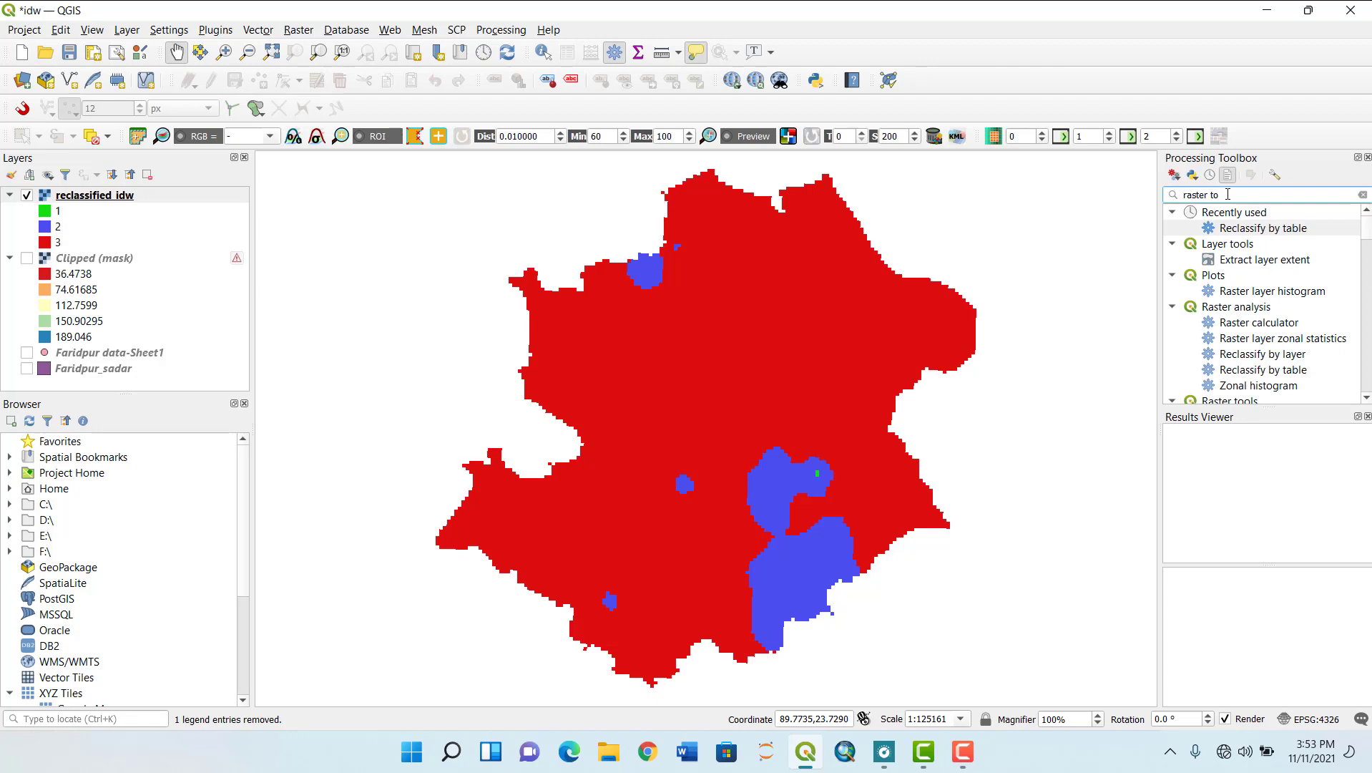
type("po")
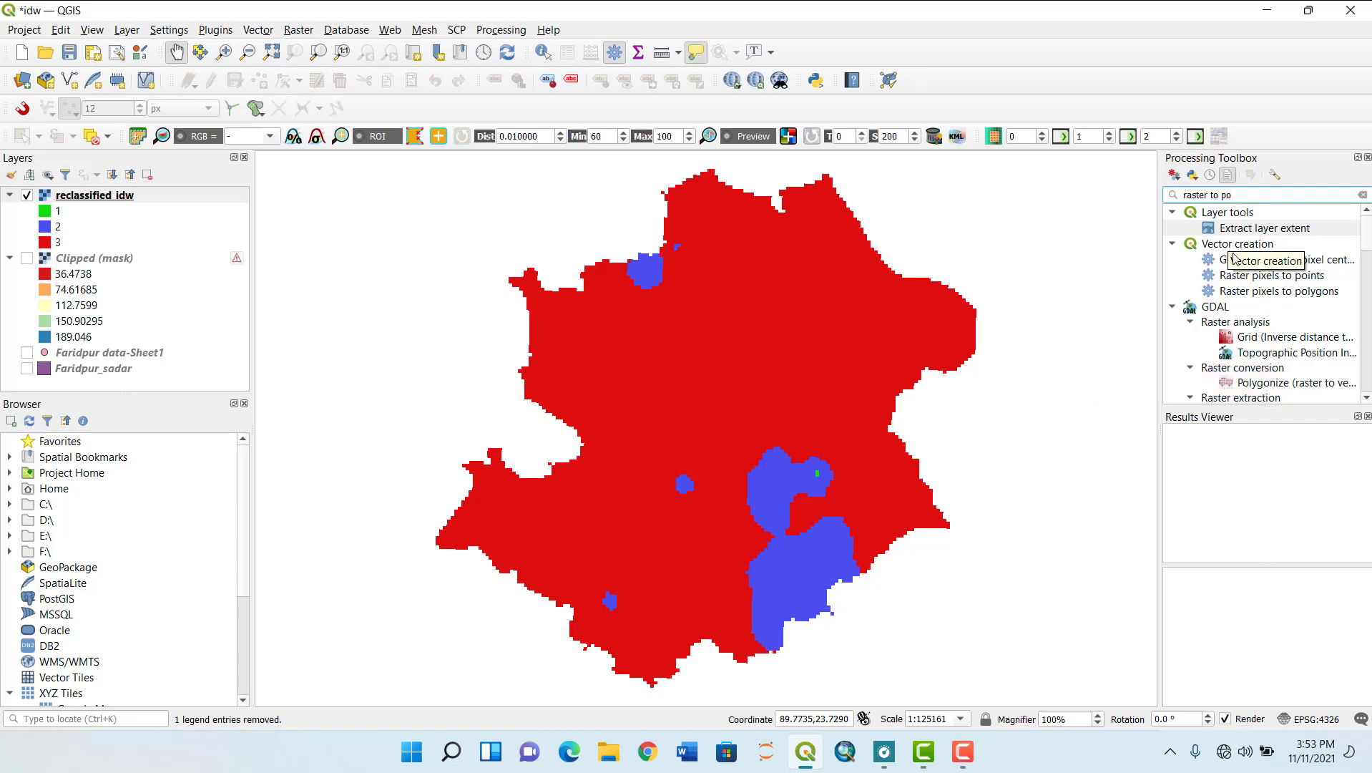
- Run Raster pixels to polygons on reclassified_idw with Band 1 (Gray), field name VALUE and a temporary output layer
double_click(1268, 293)
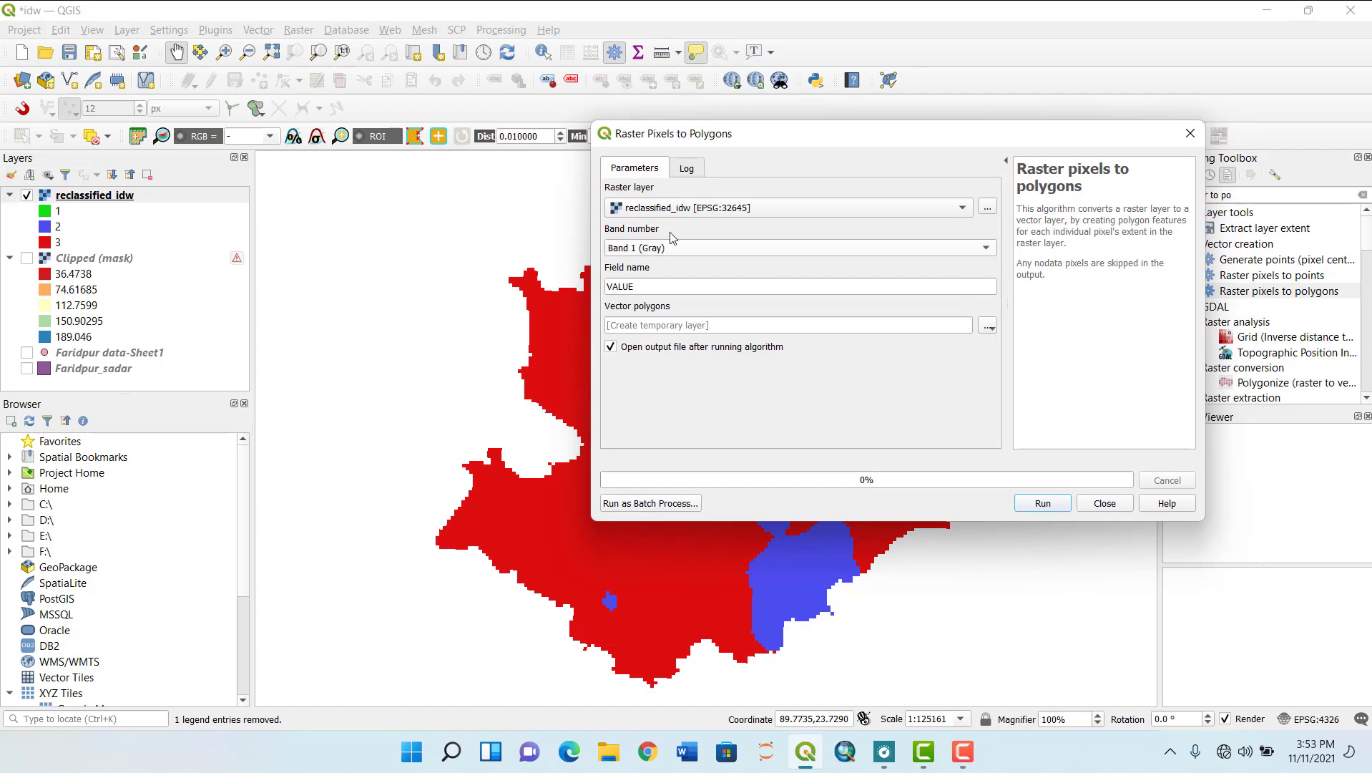
left_click(730, 209)
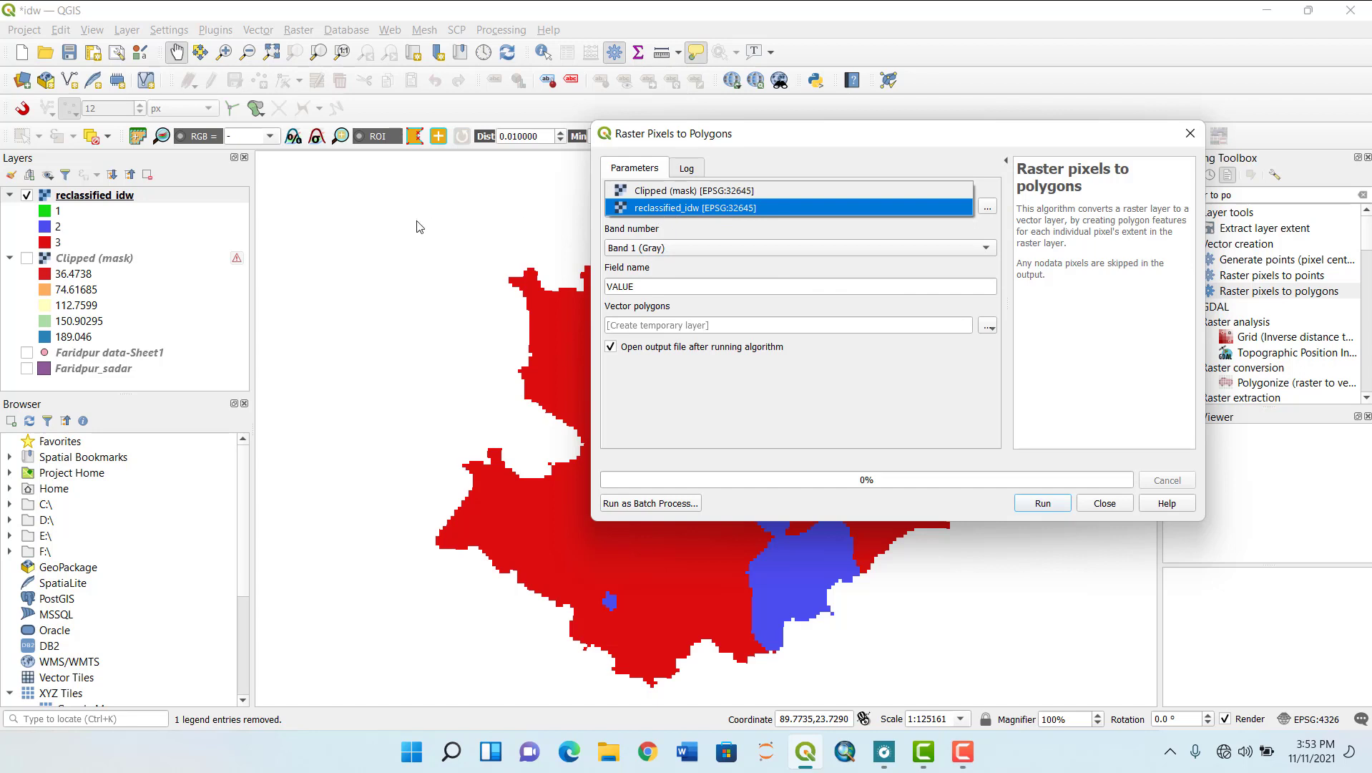
left_click(713, 209)
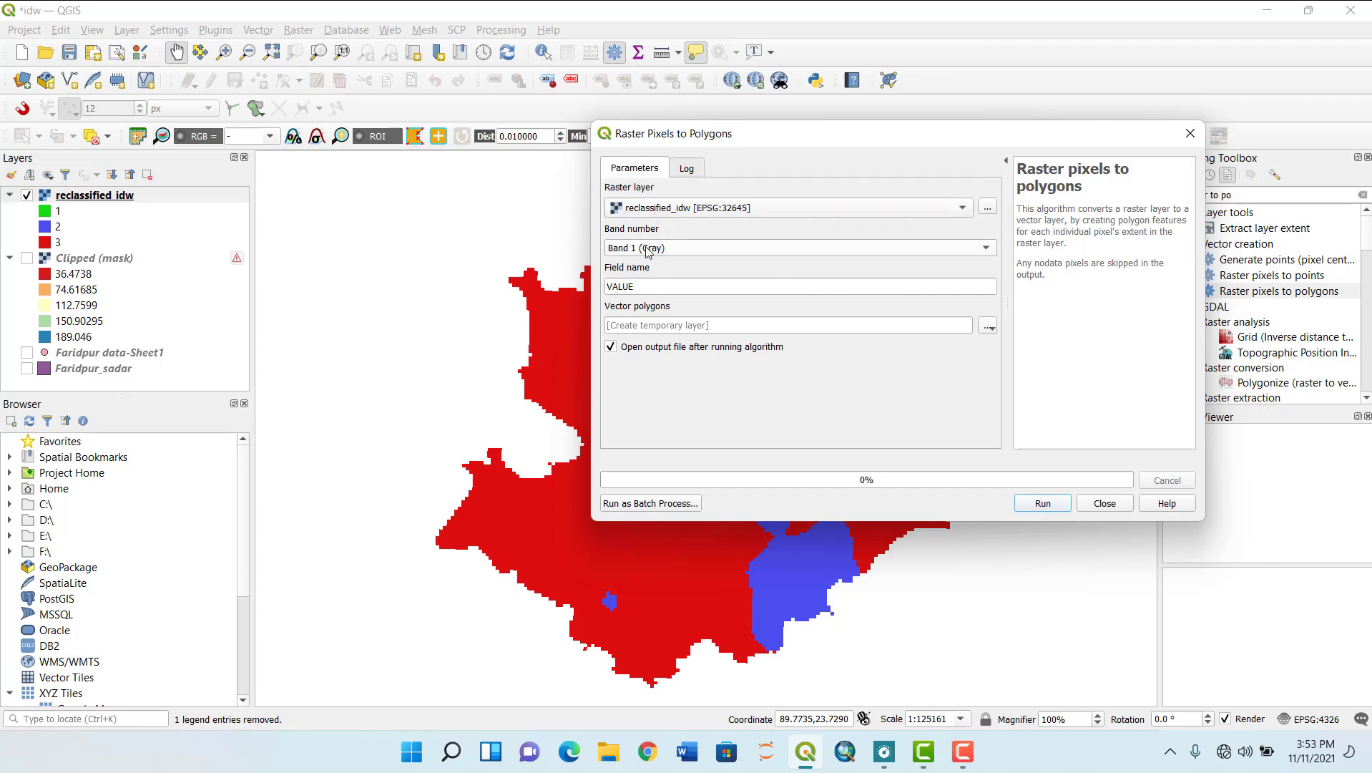
left_click(938, 288)
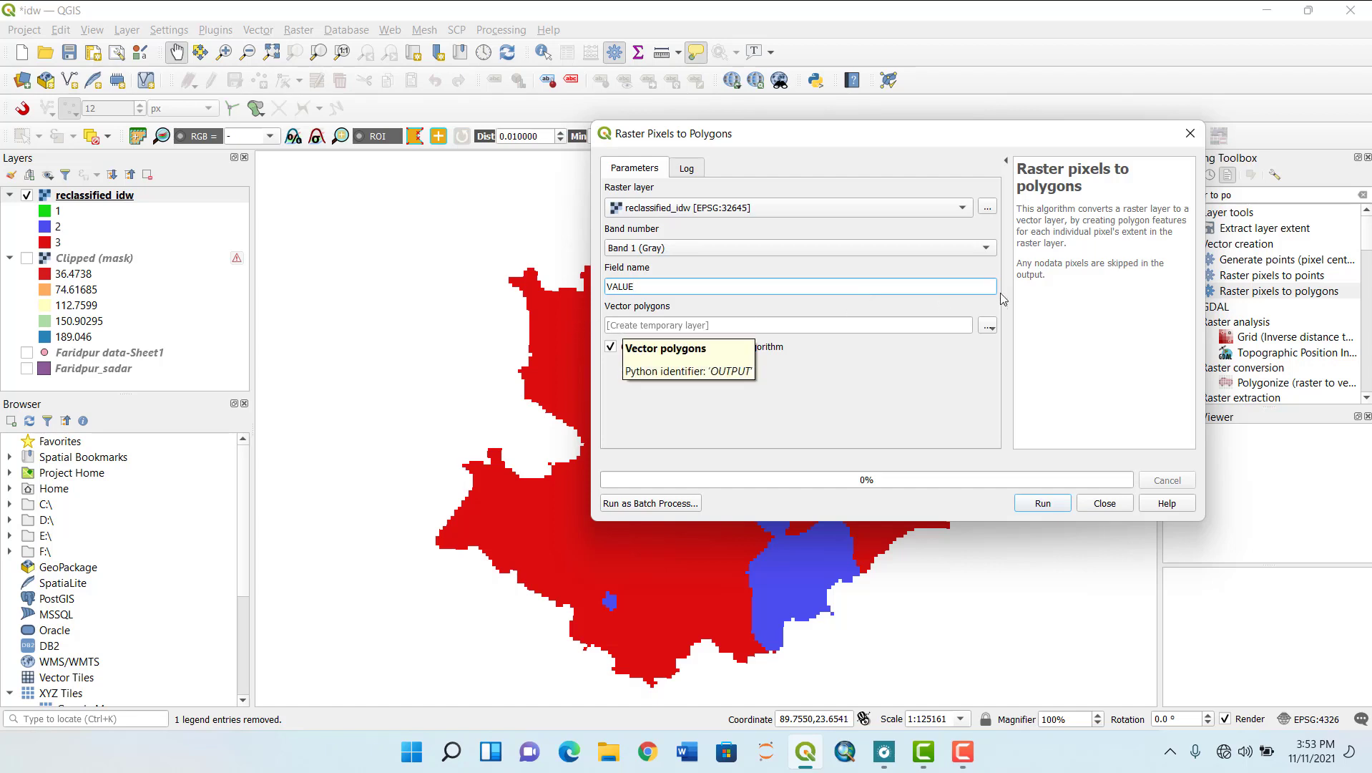
left_click(889, 409)
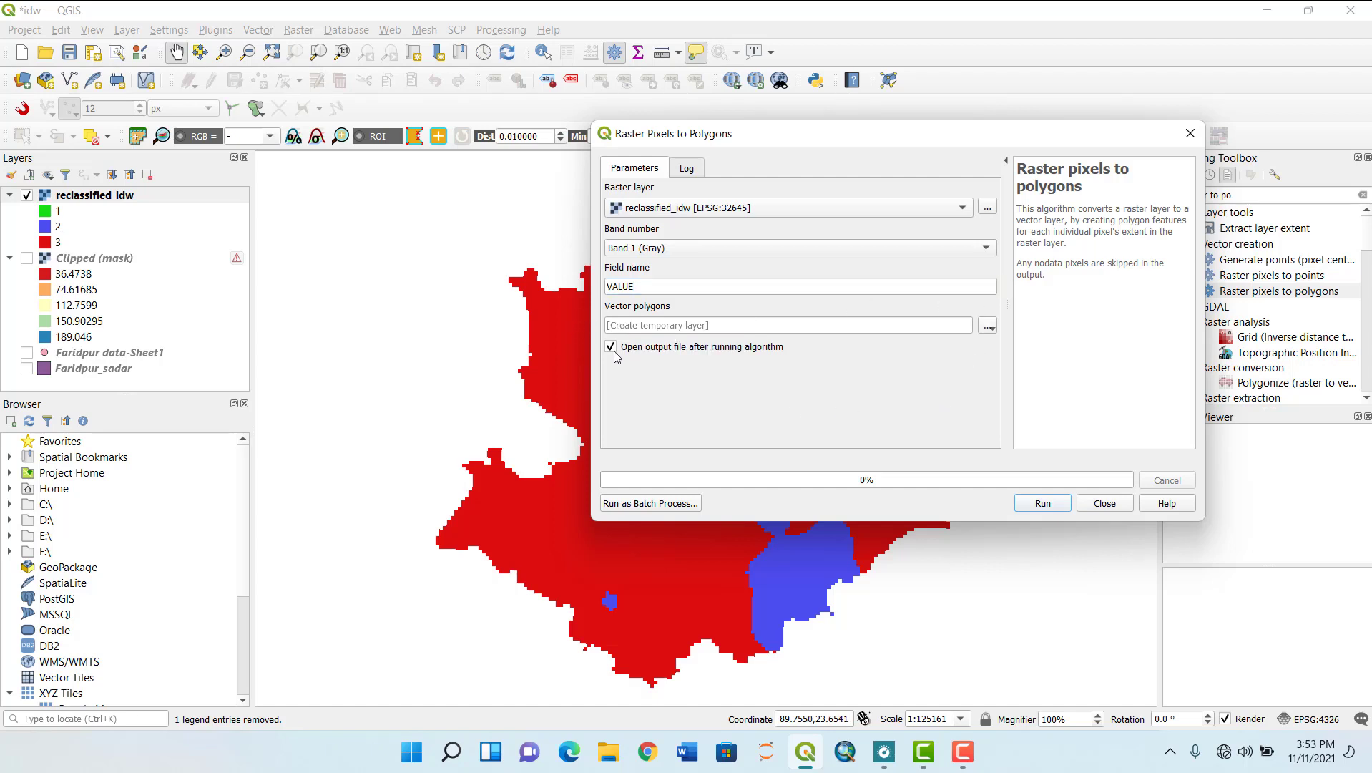
left_click(1043, 503)
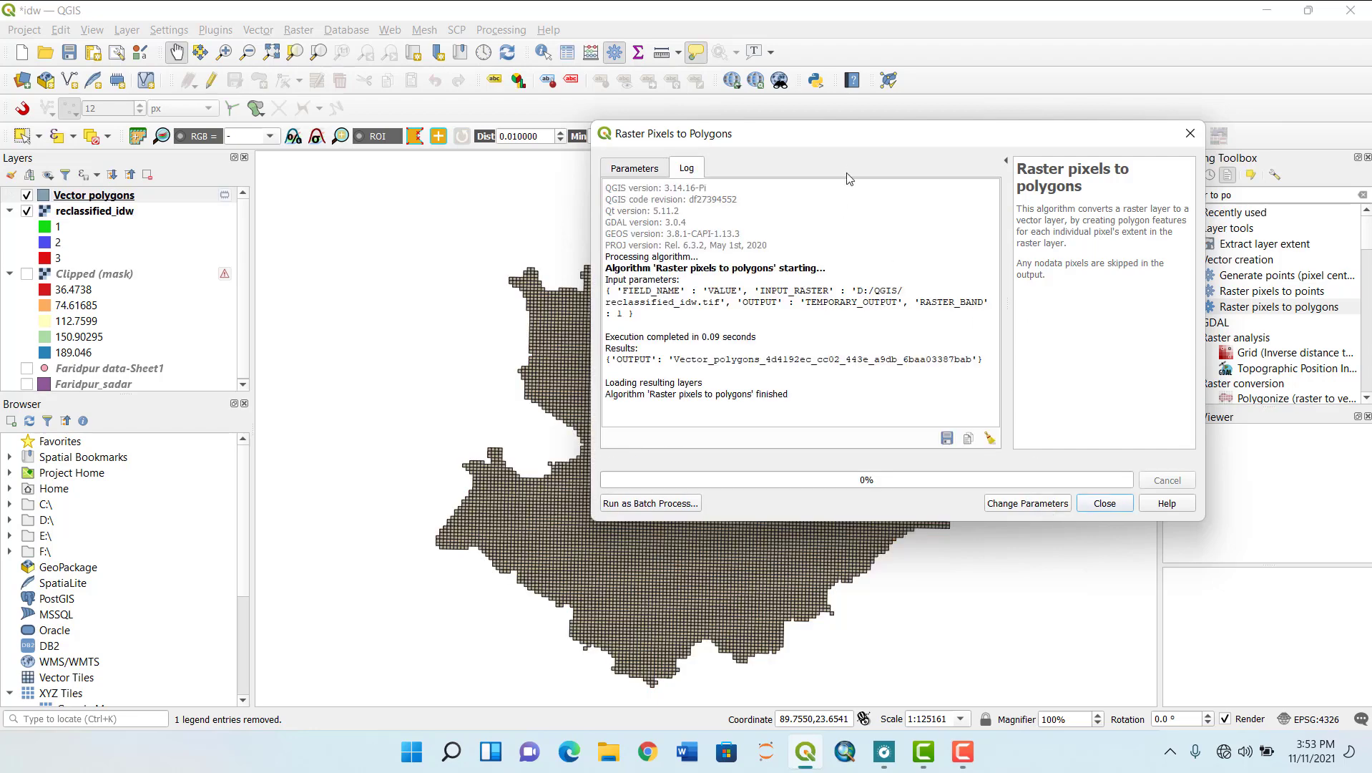
left_click_drag(905, 141, 983, 571)
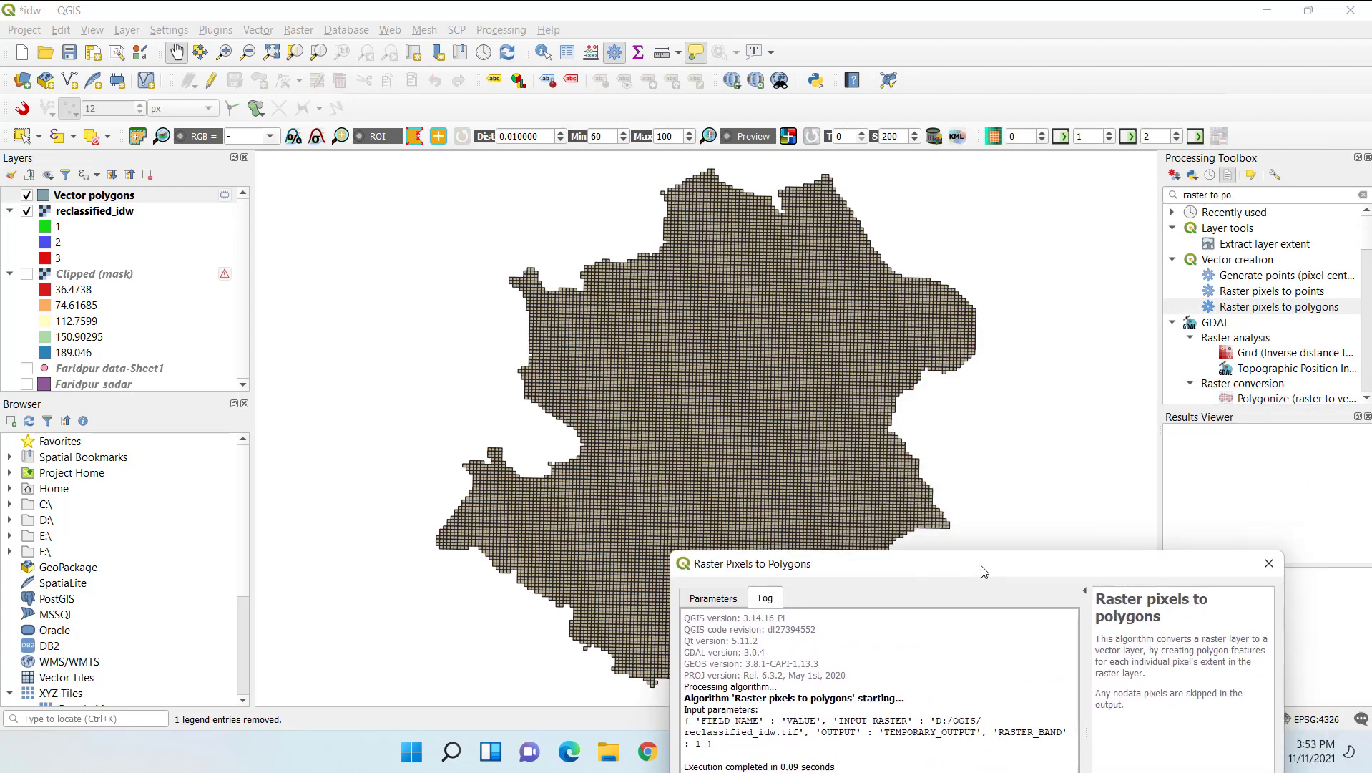
left_click_drag(984, 571, 990, 190)
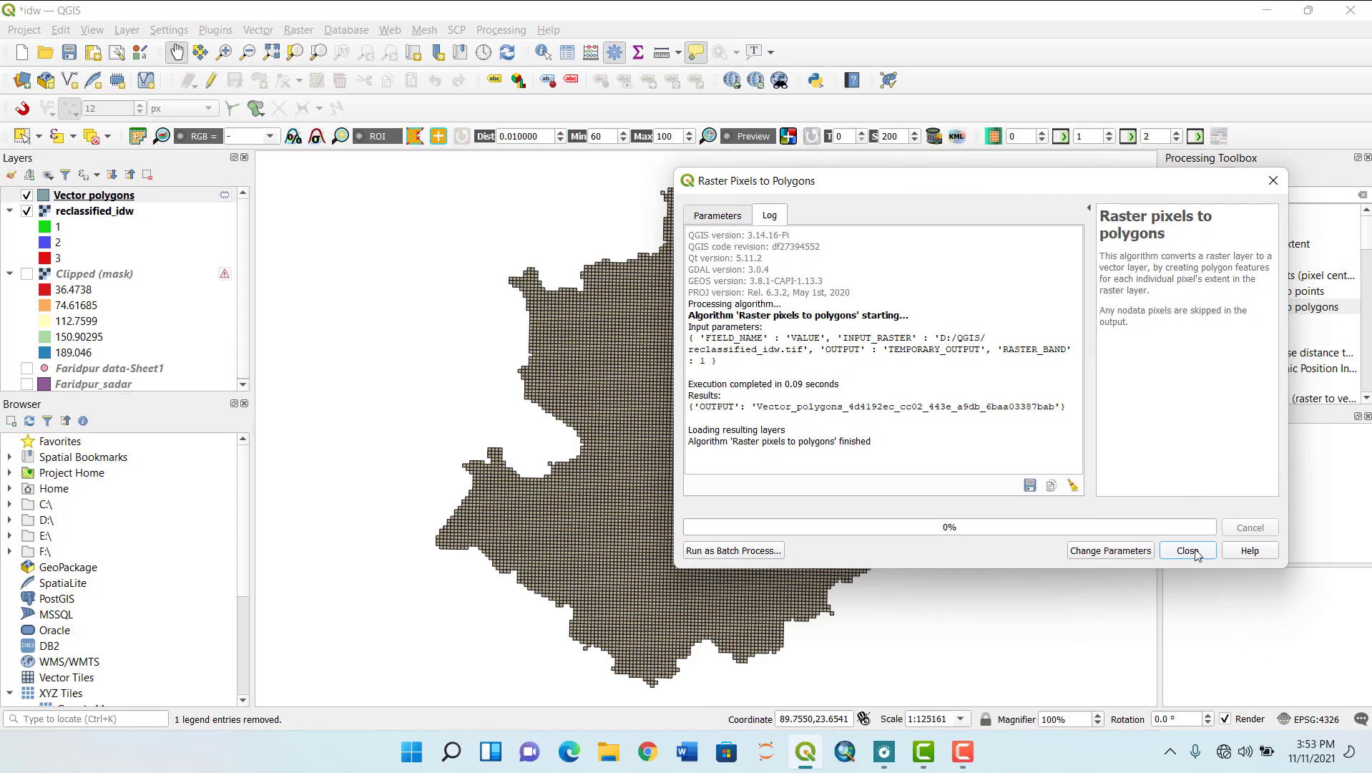
left_click(1196, 551)
- Remove the Vector polygons layer from the project
right_click(115, 200)
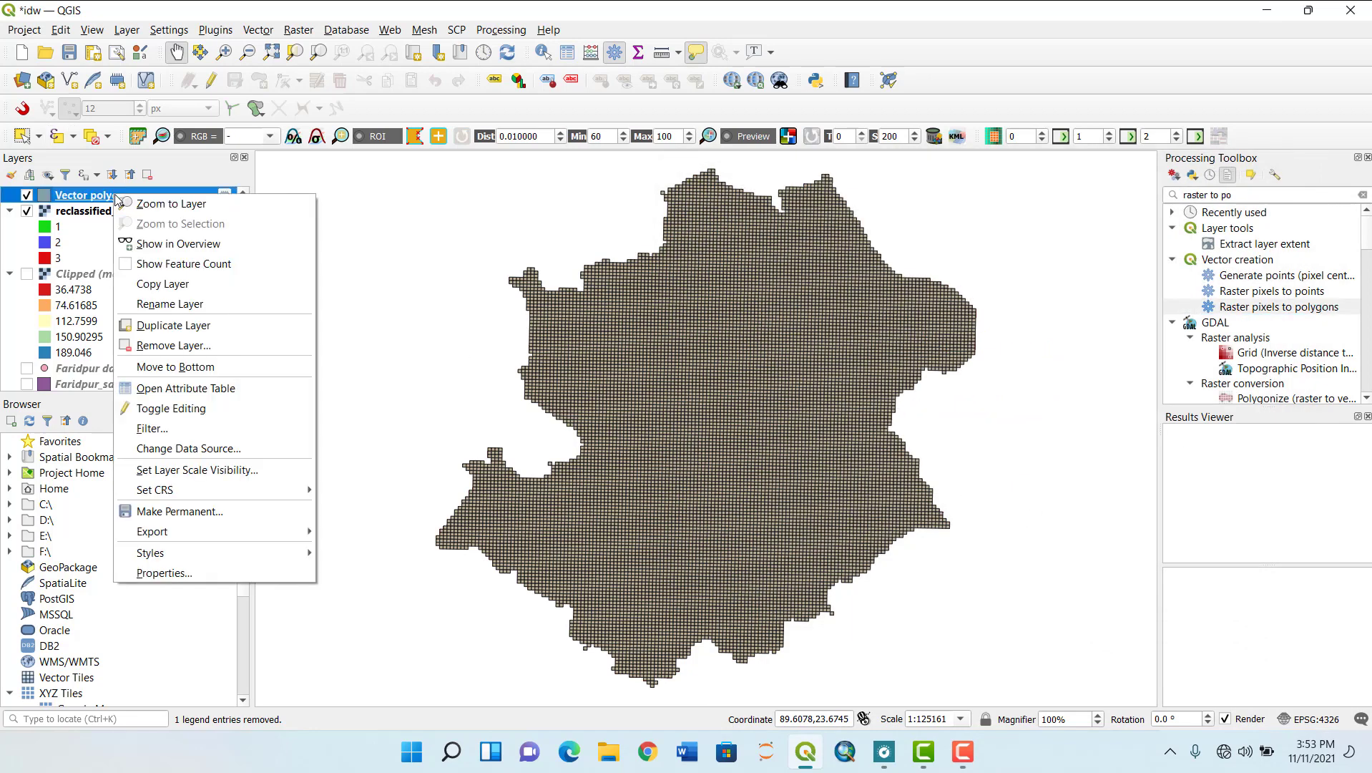
left_click(175, 327)
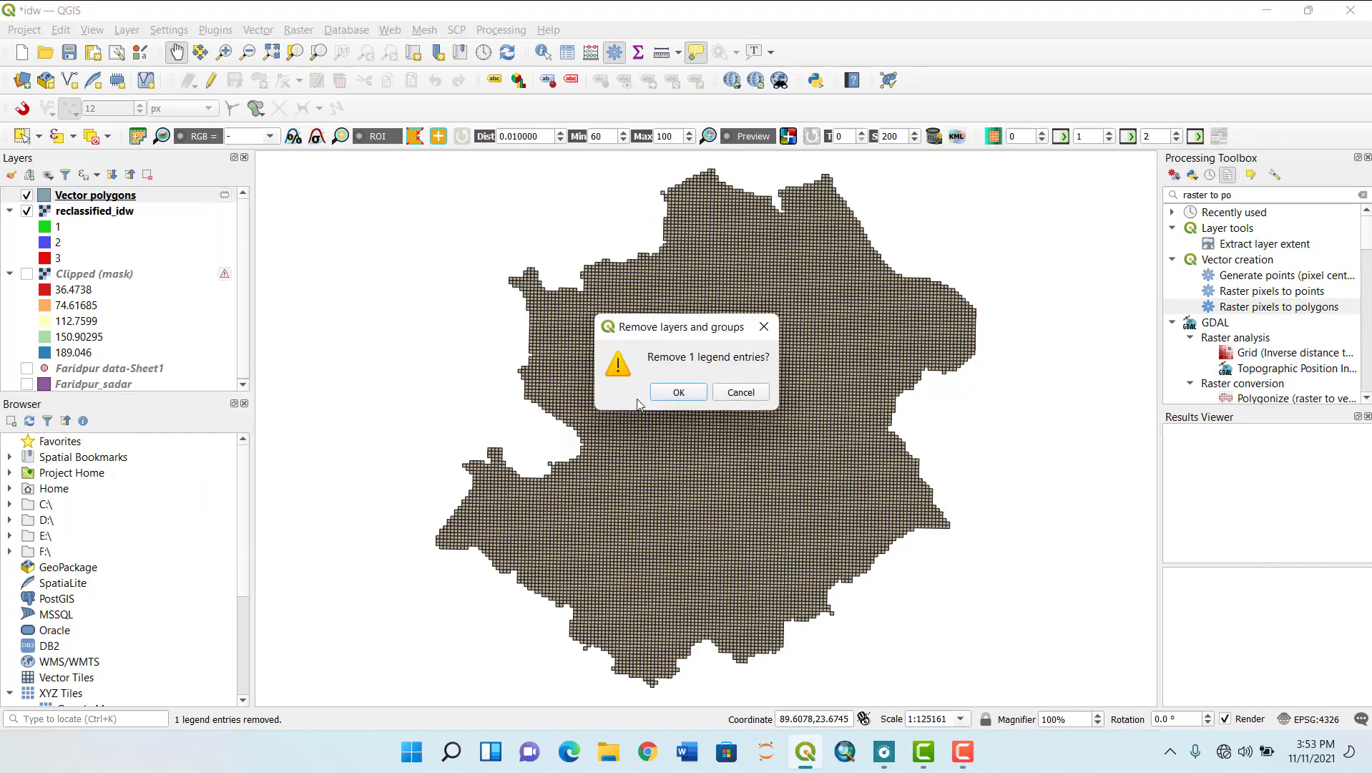
left_click(675, 394)
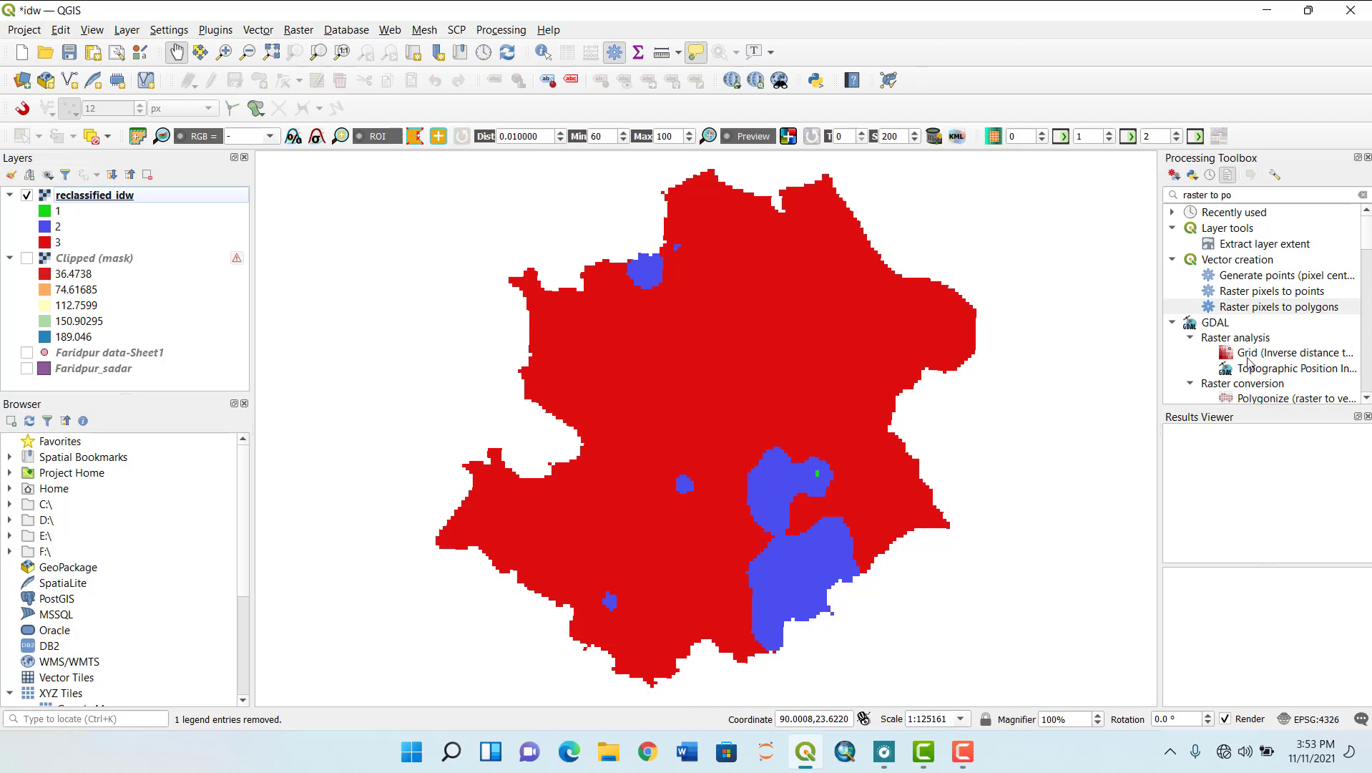
- Run Polygonize (raster to vector) on reclassified_idw with Band 1 (Gray), field name DN and a temporary output file
scroll(1278, 367, "down", 2)
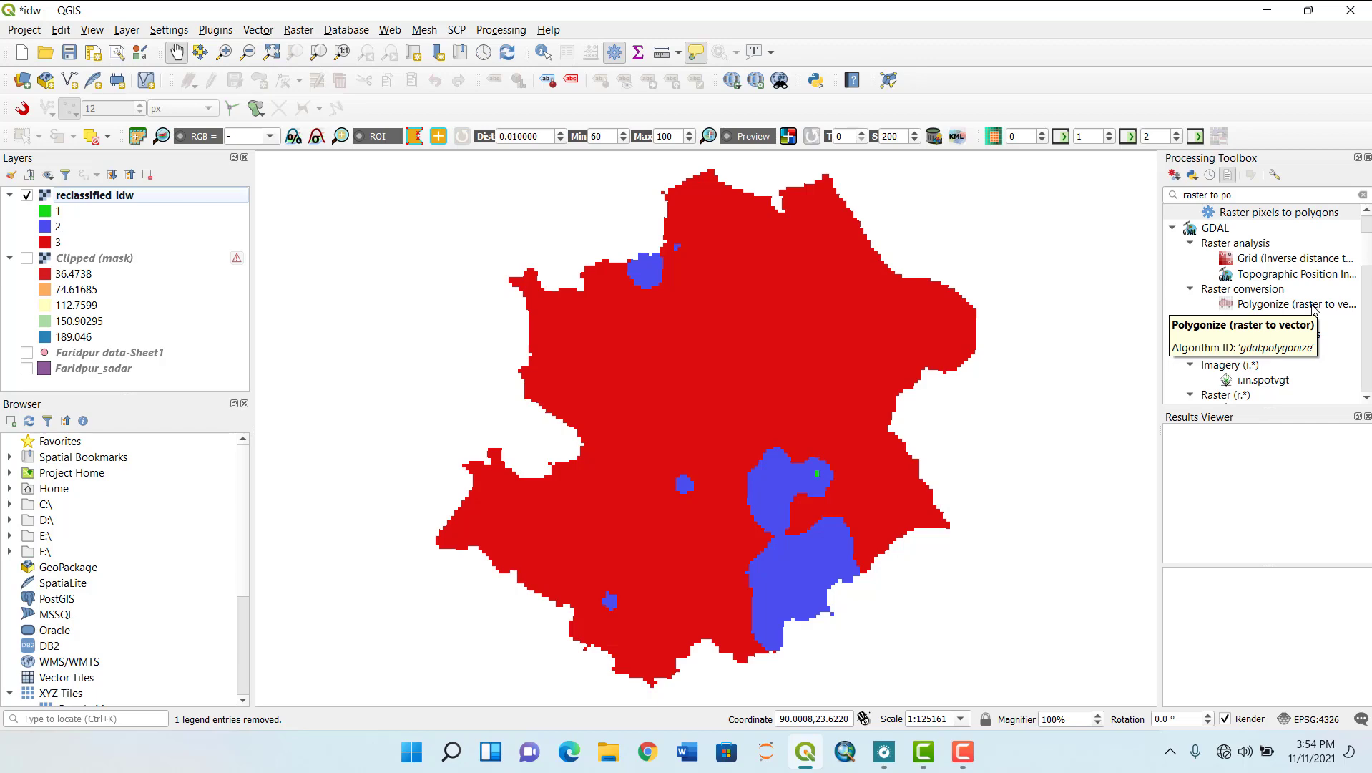
double_click(1286, 305)
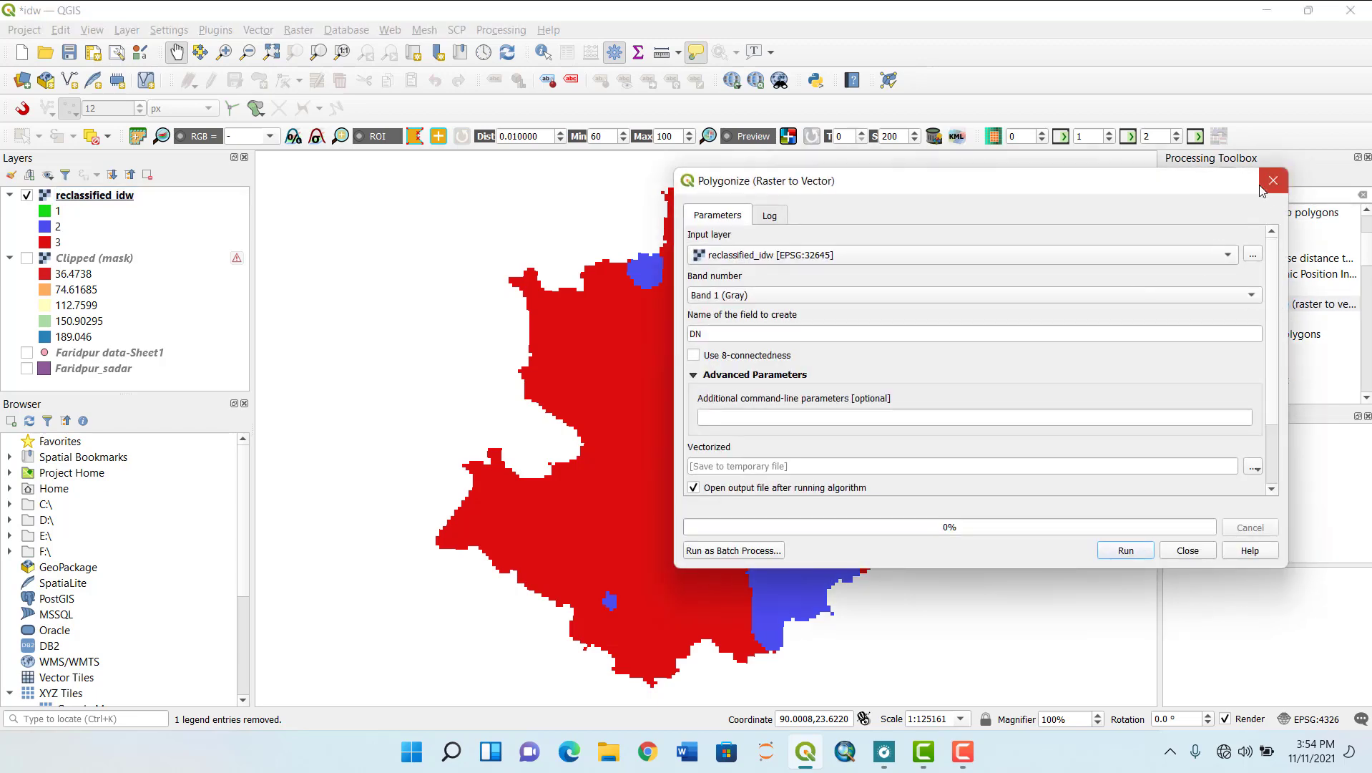
left_click(1262, 188)
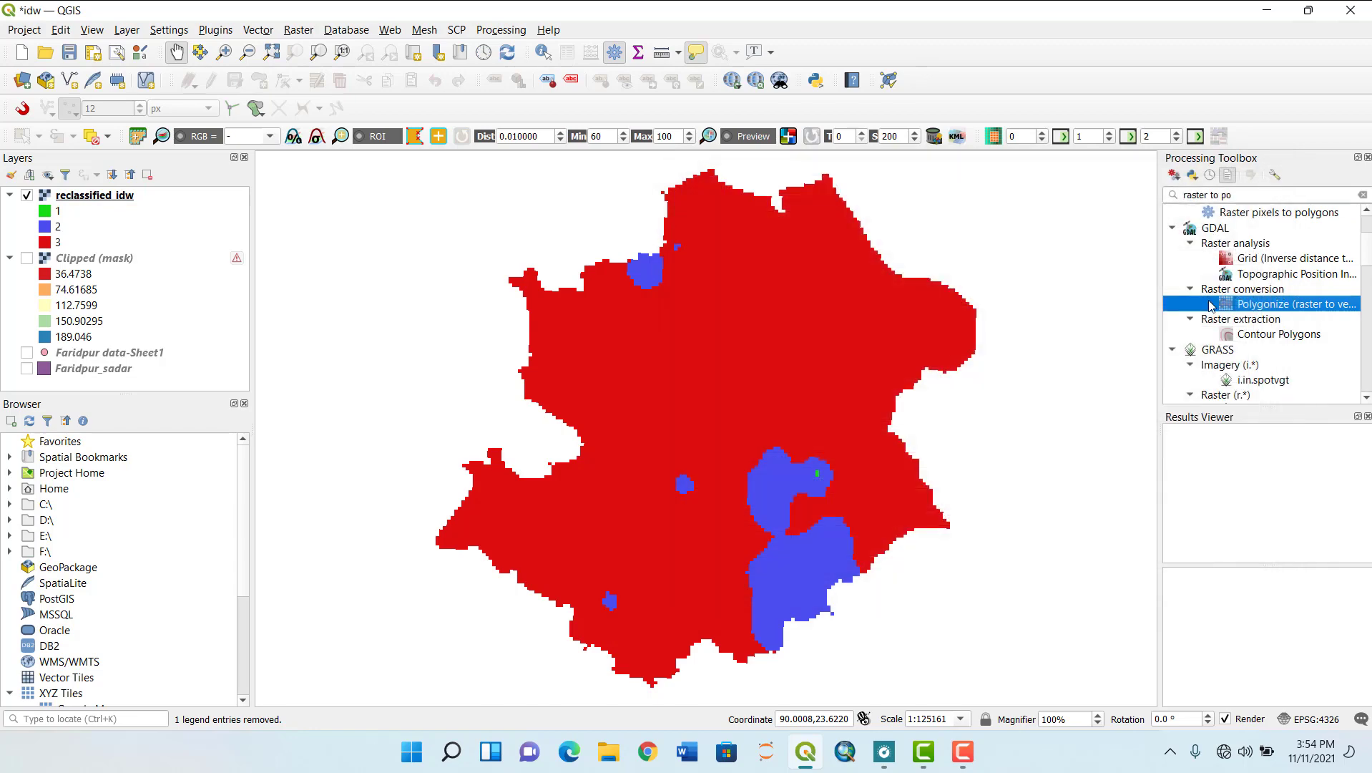
double_click(1299, 306)
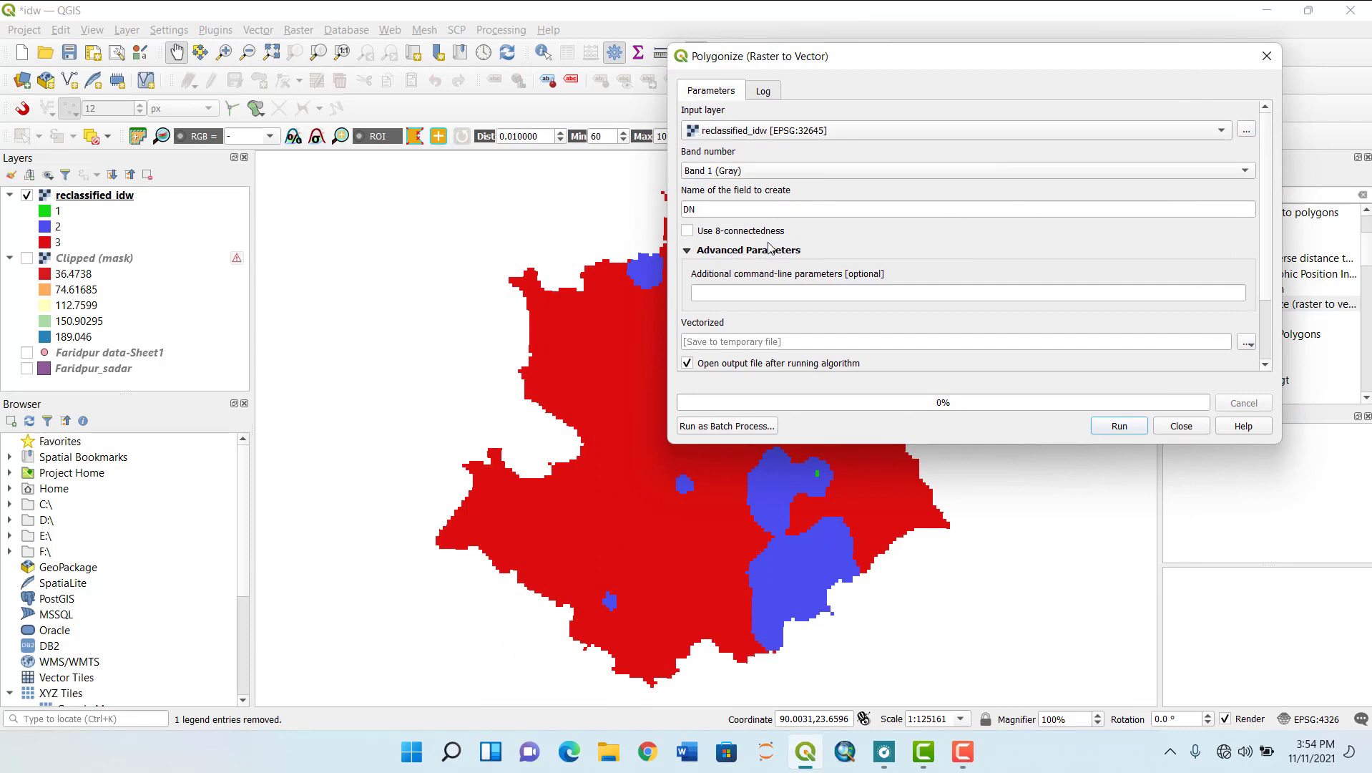
left_click(700, 211)
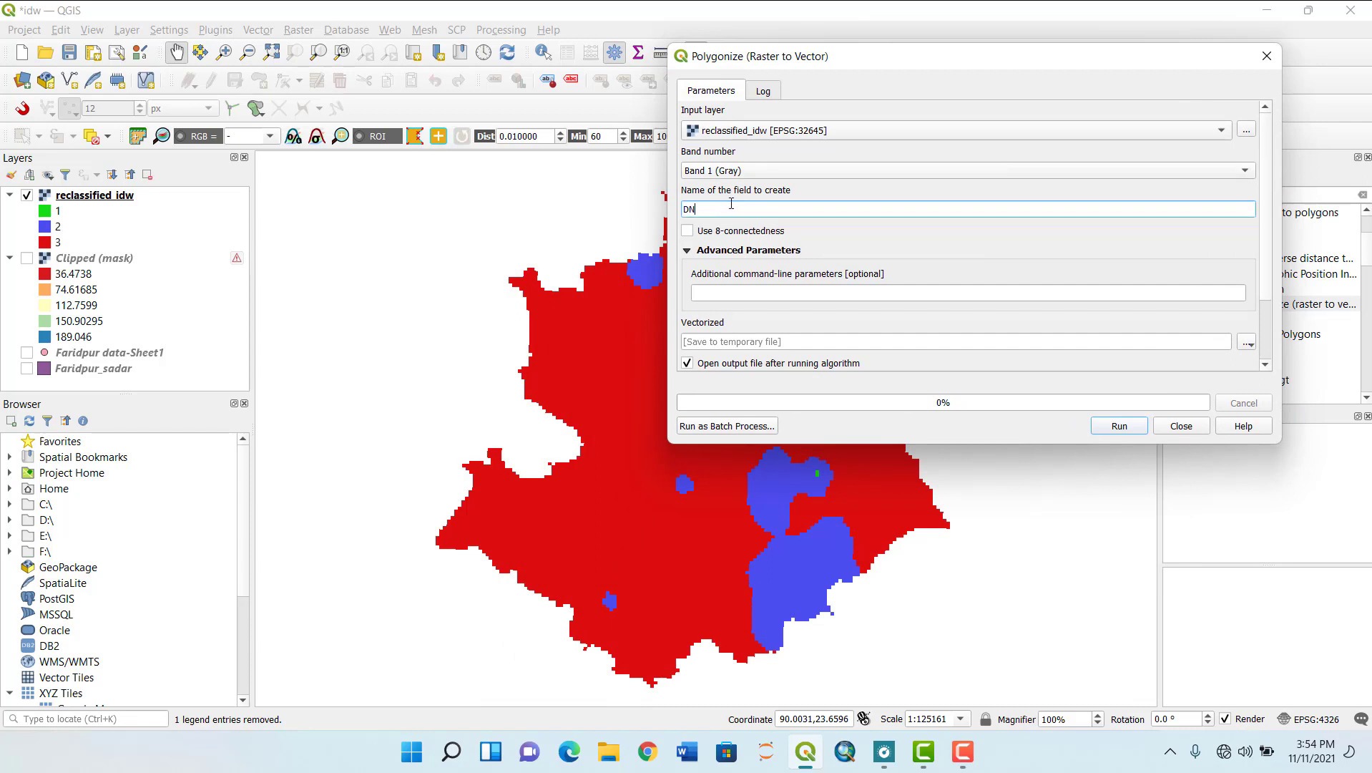
left_click(1136, 426)
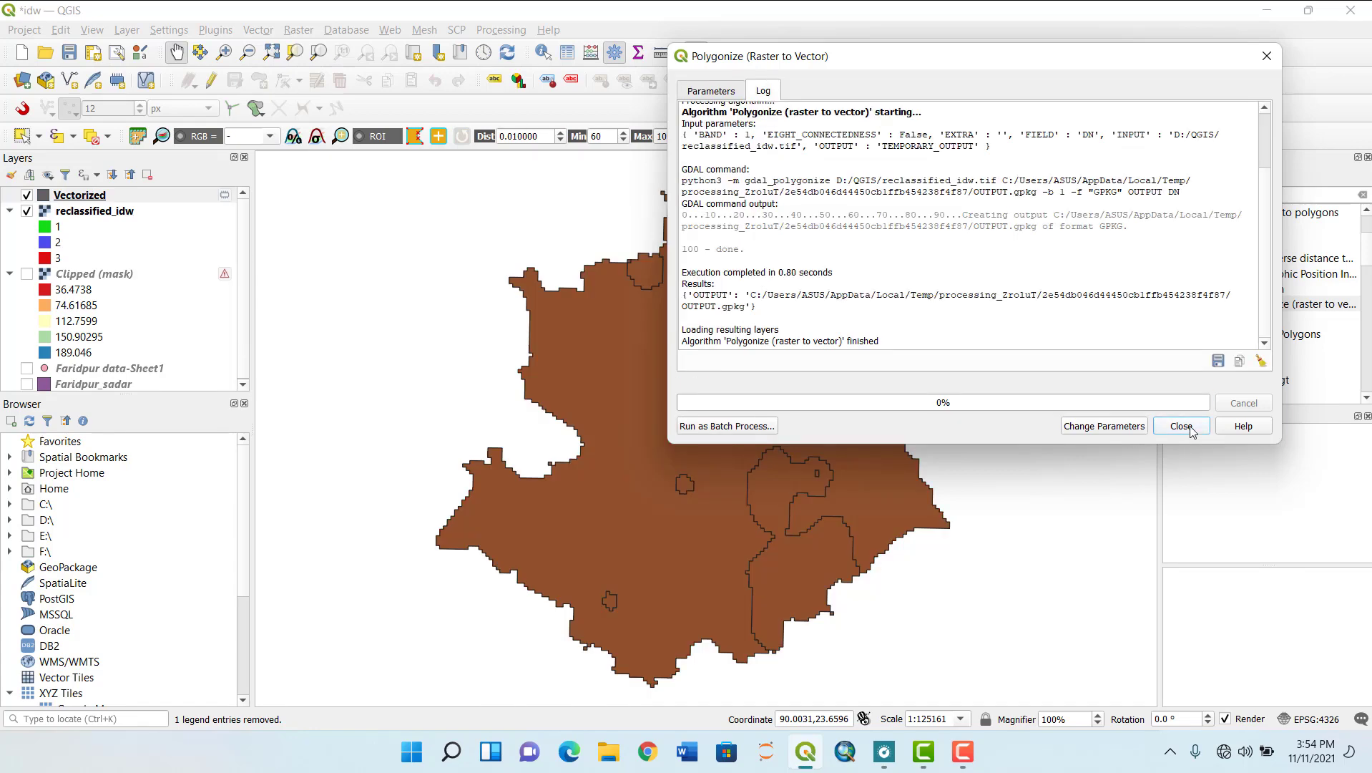
left_click(1181, 427)
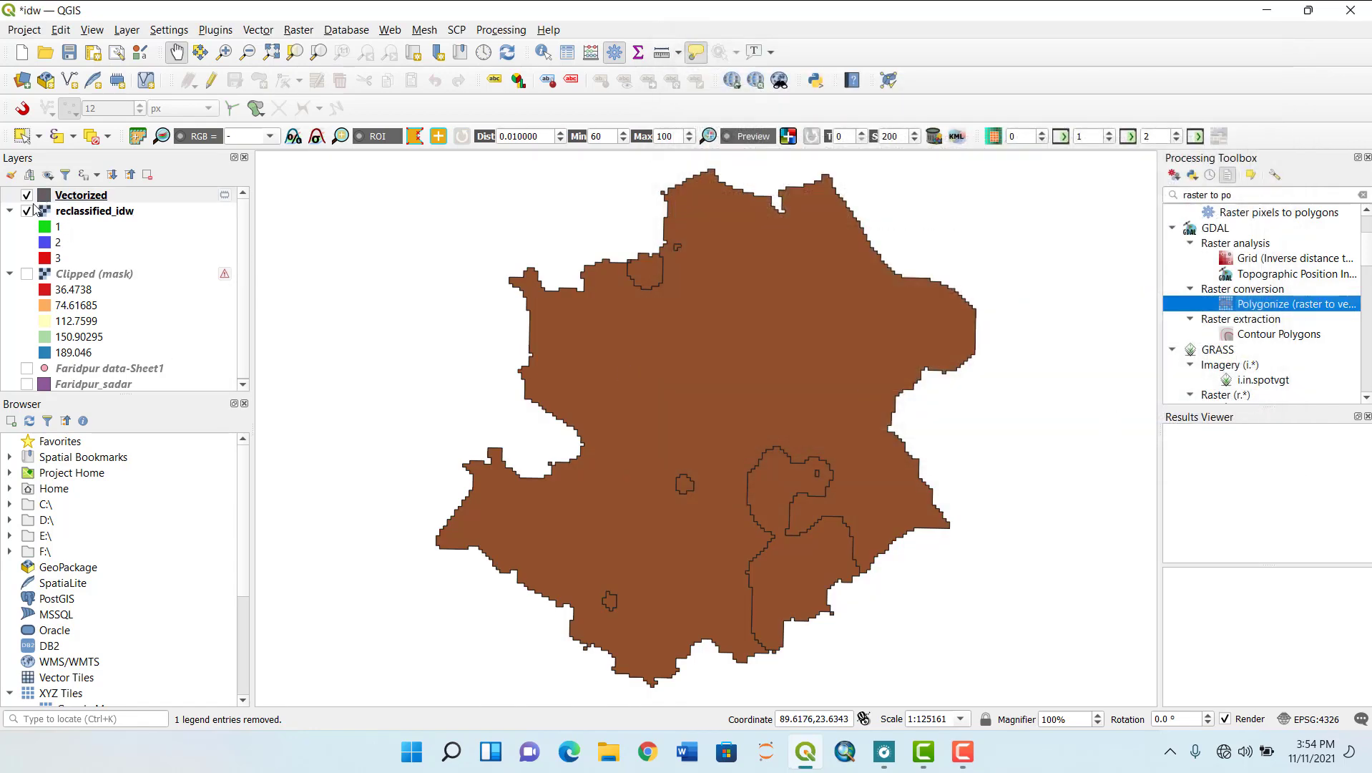
- Hide the reclassified_idw layer and switch the Vectorized layer's visibility off and on again
left_click(27, 211)
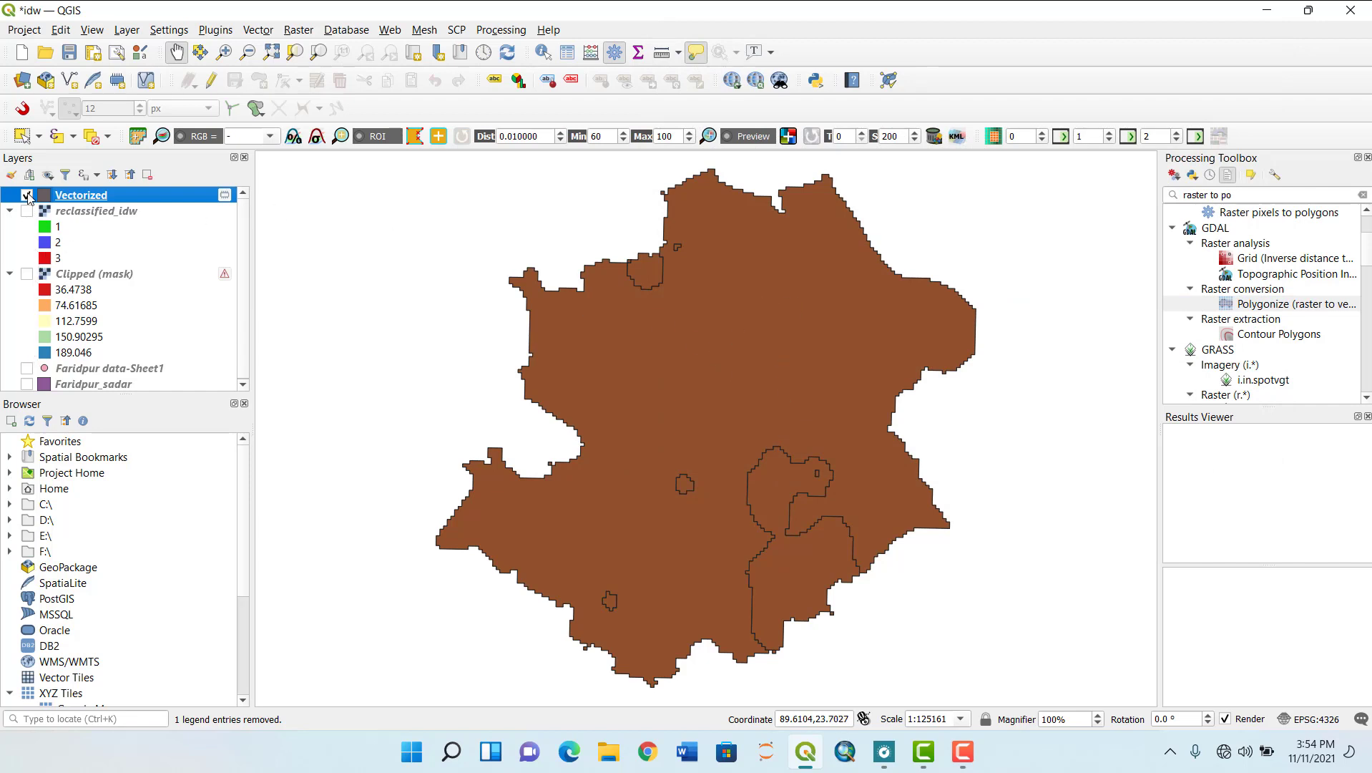
left_click(27, 195)
left_click(27, 195)
- Open the Vectorized layer's attribute table, sort it by DN in ascending order and select the feature with DN 1
right_click(99, 197)
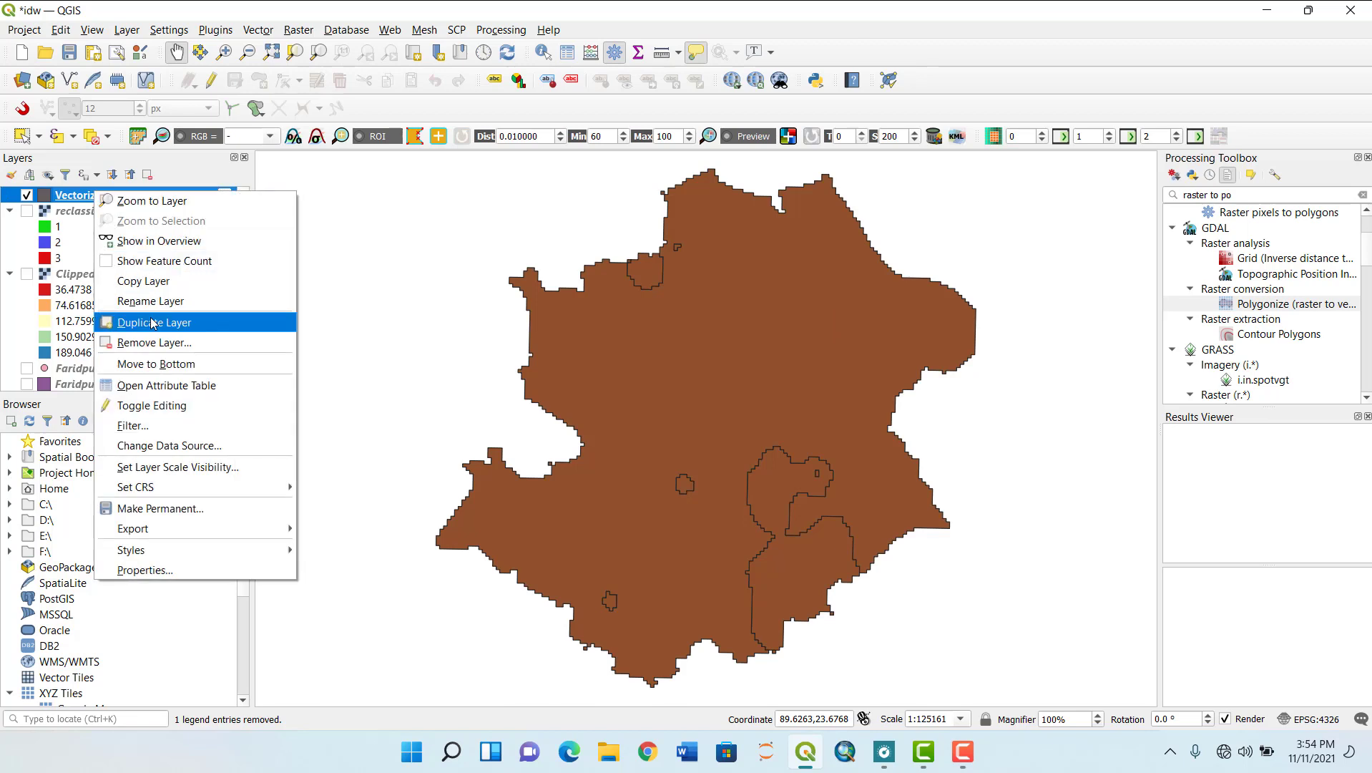
left_click(172, 385)
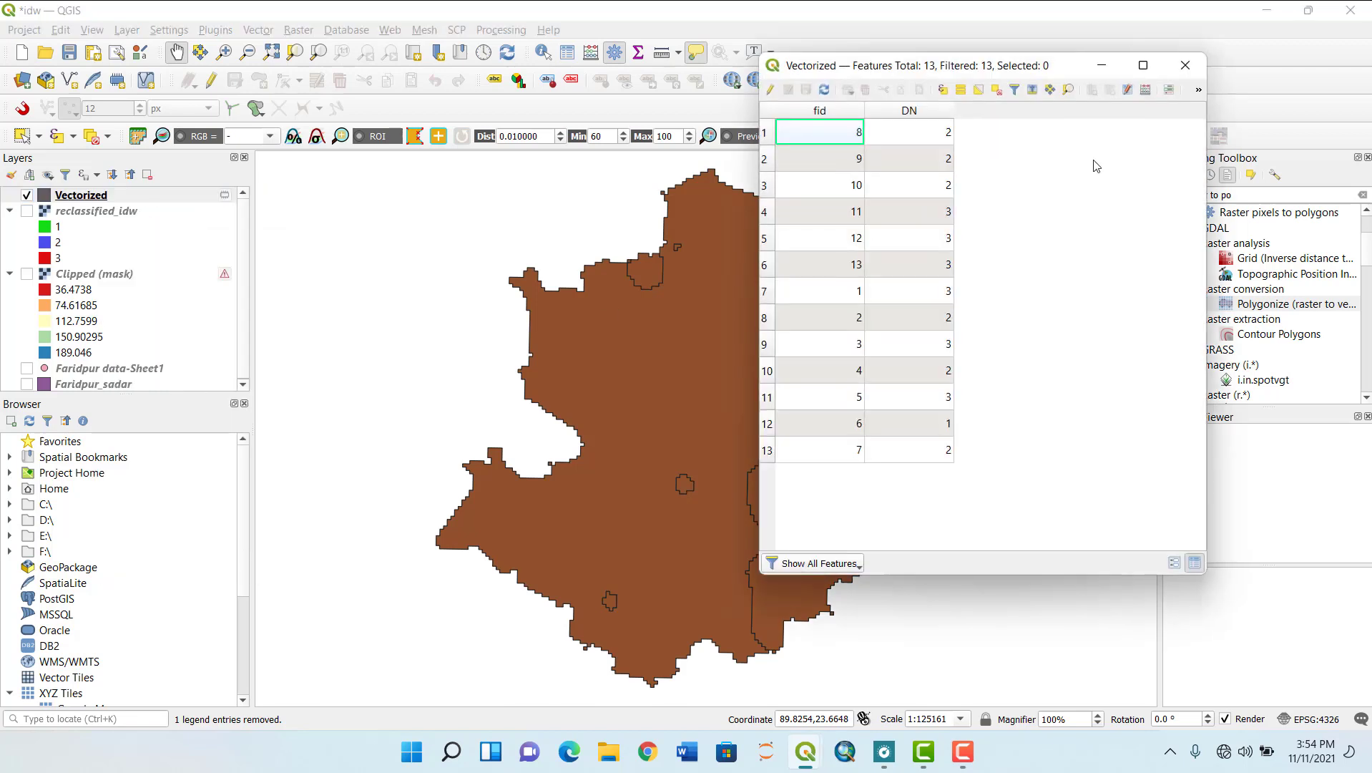
left_click(908, 111)
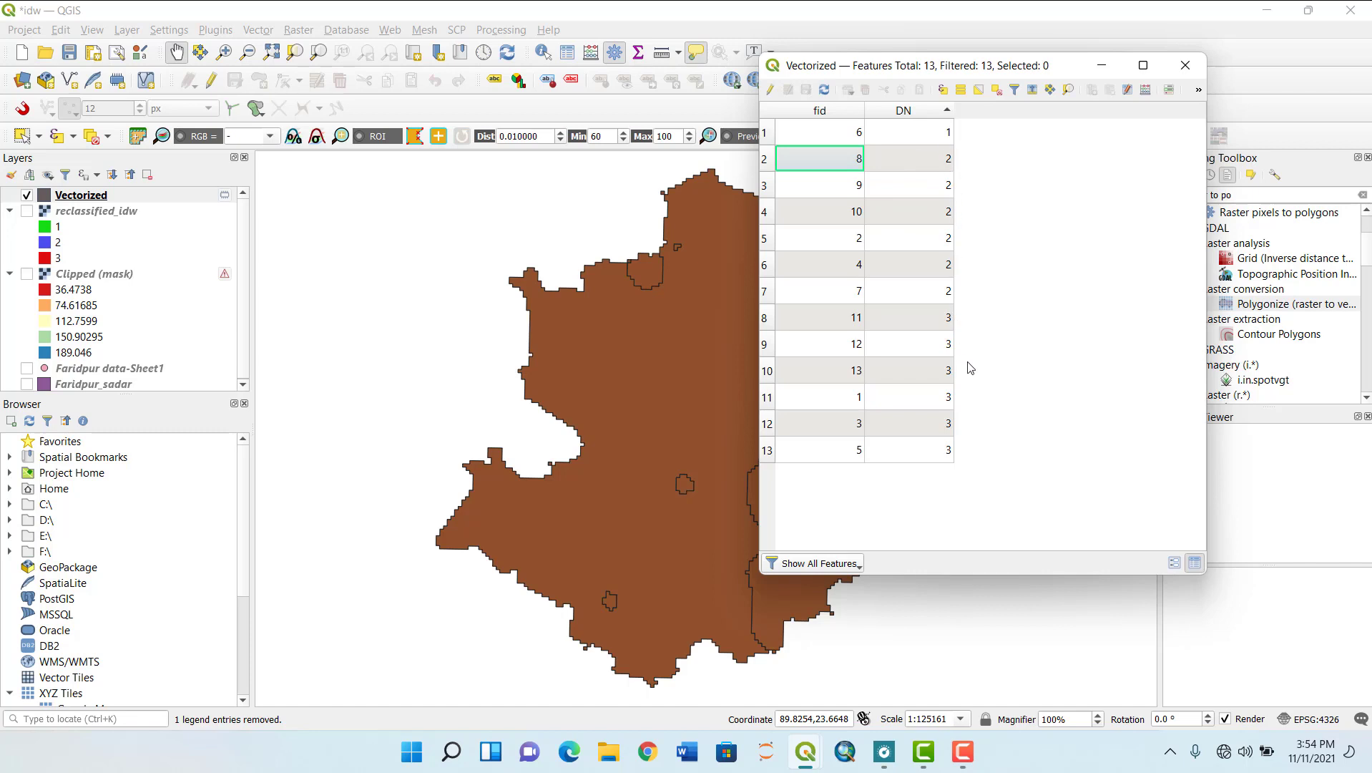
left_click(765, 133)
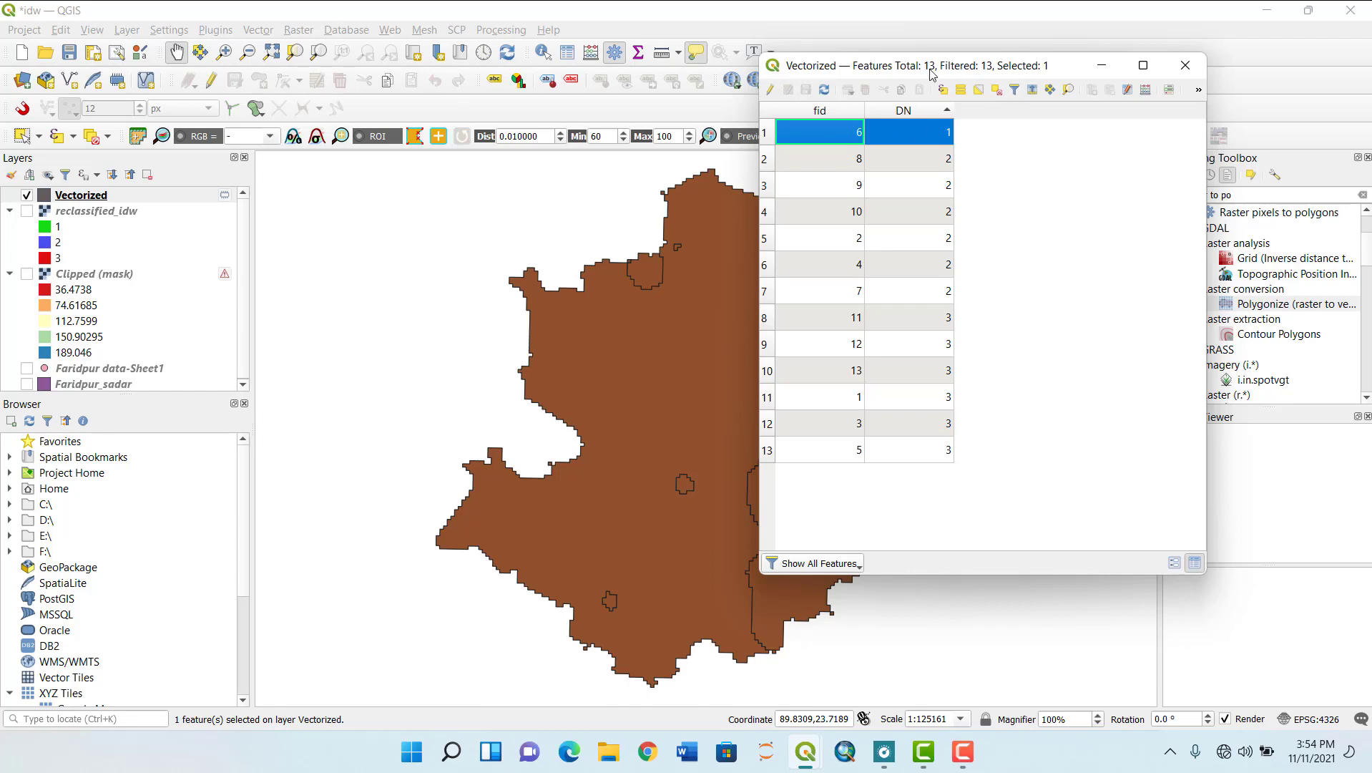
- Select individual DN 2 and DN 3 features in the Vectorized attribute table to locate each on the map, and close the table
left_click_drag(959, 61, 959, 114)
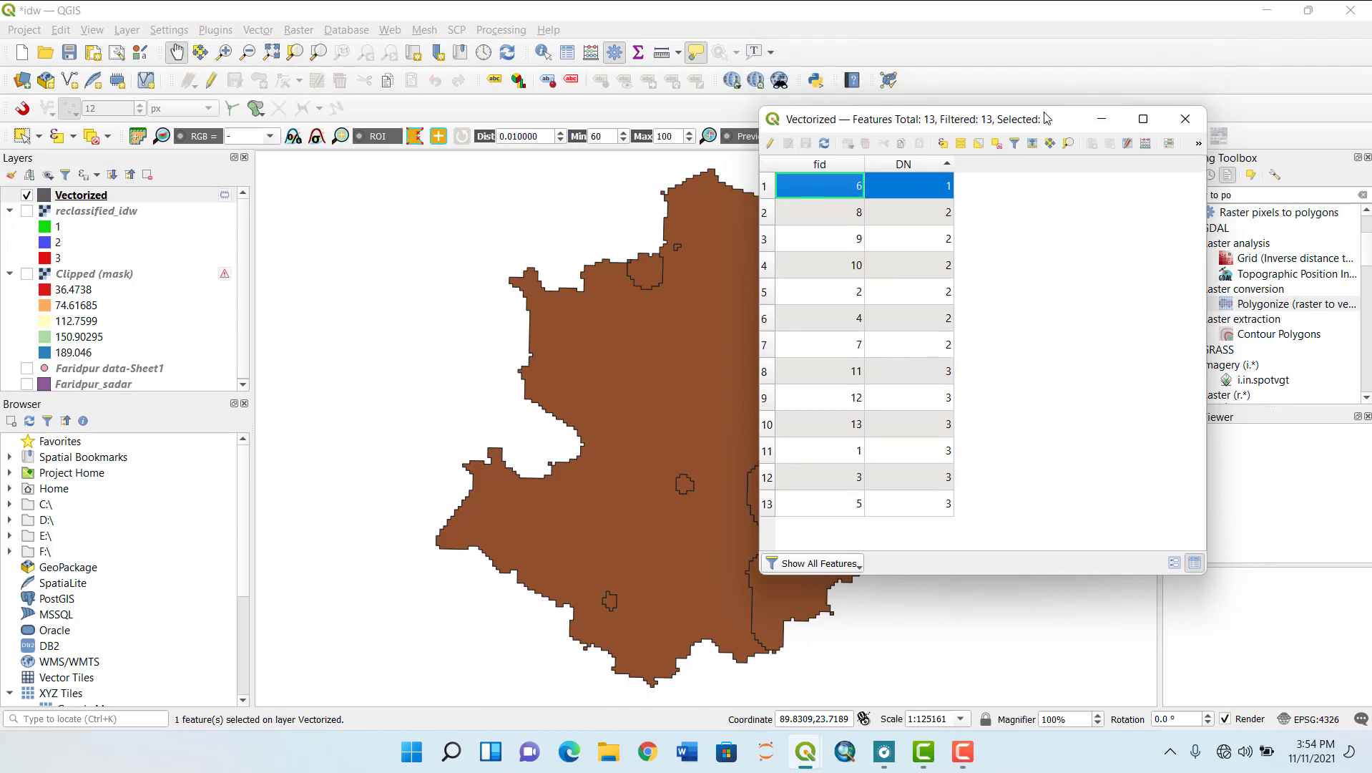
left_click_drag(1047, 119, 1131, 154)
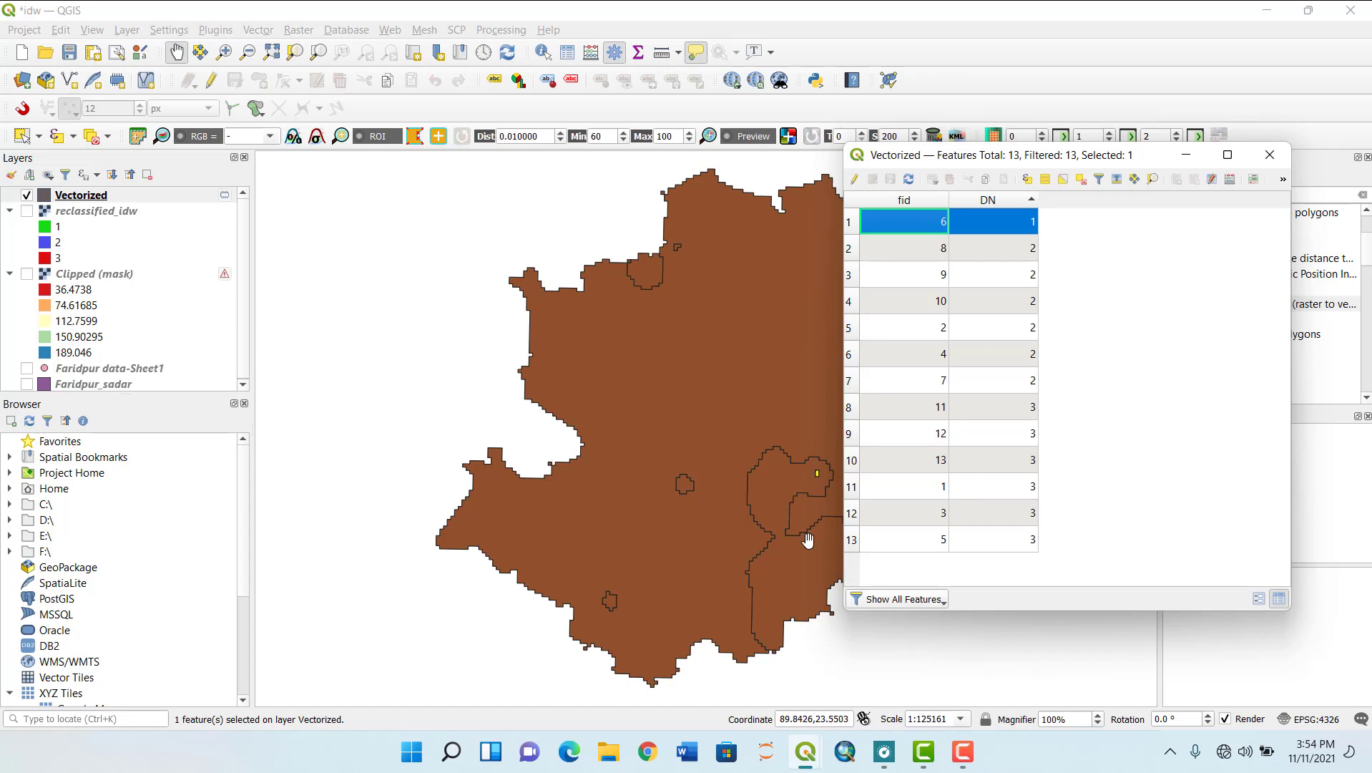
left_click(850, 276)
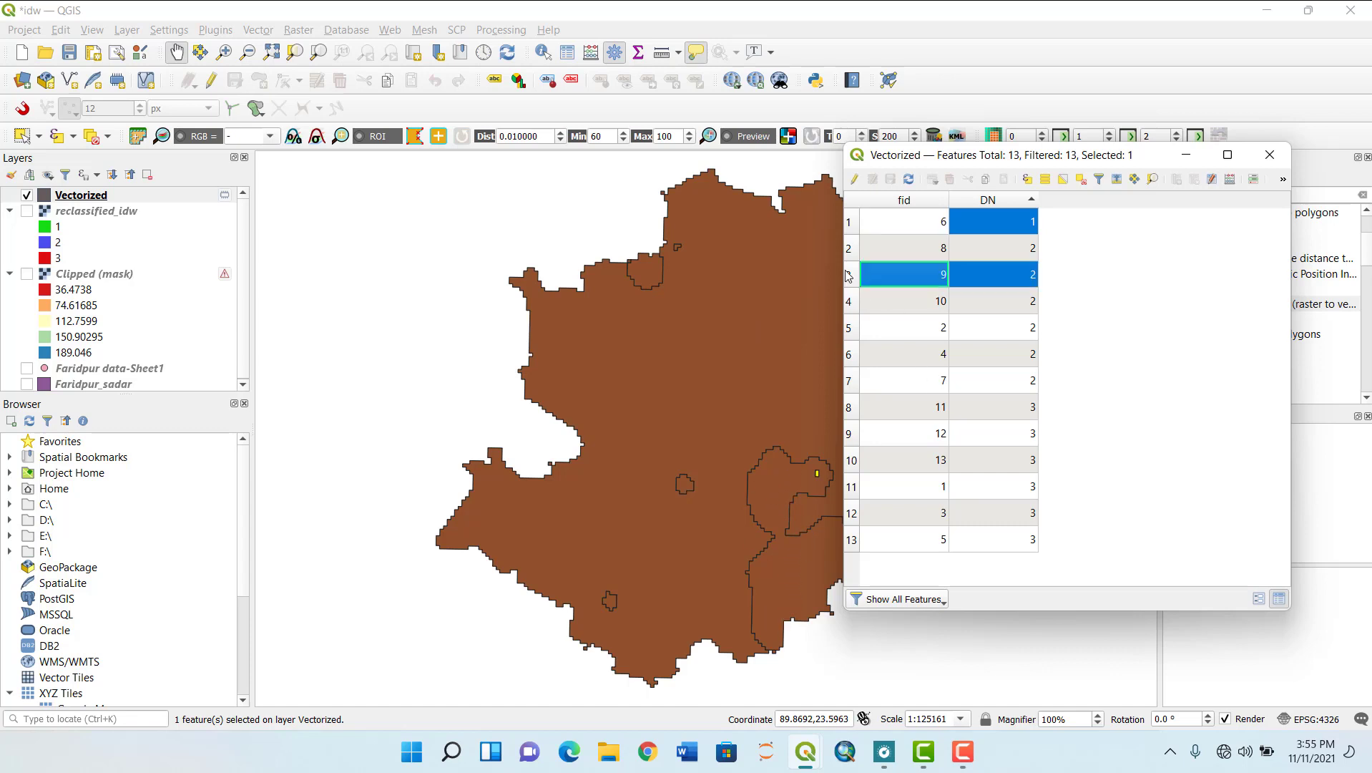
left_click(852, 328)
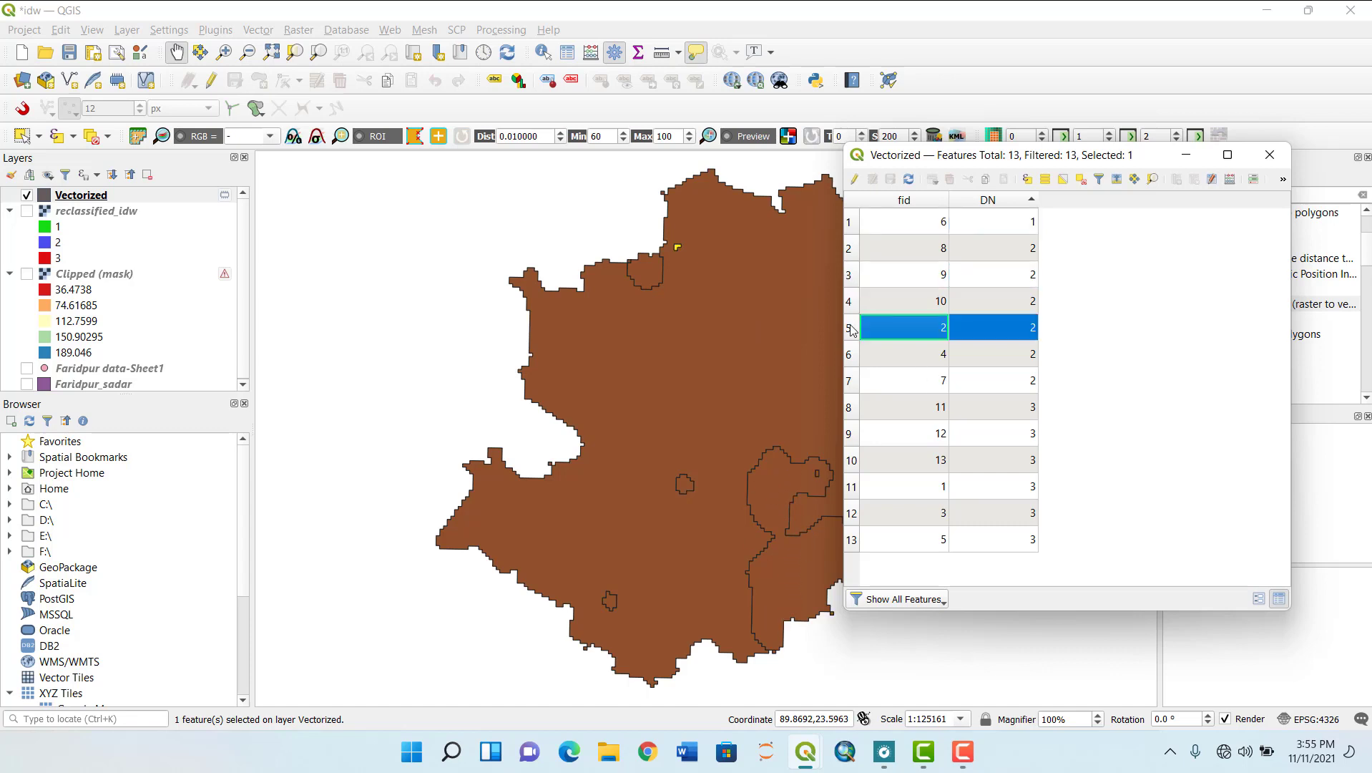
left_click(856, 362)
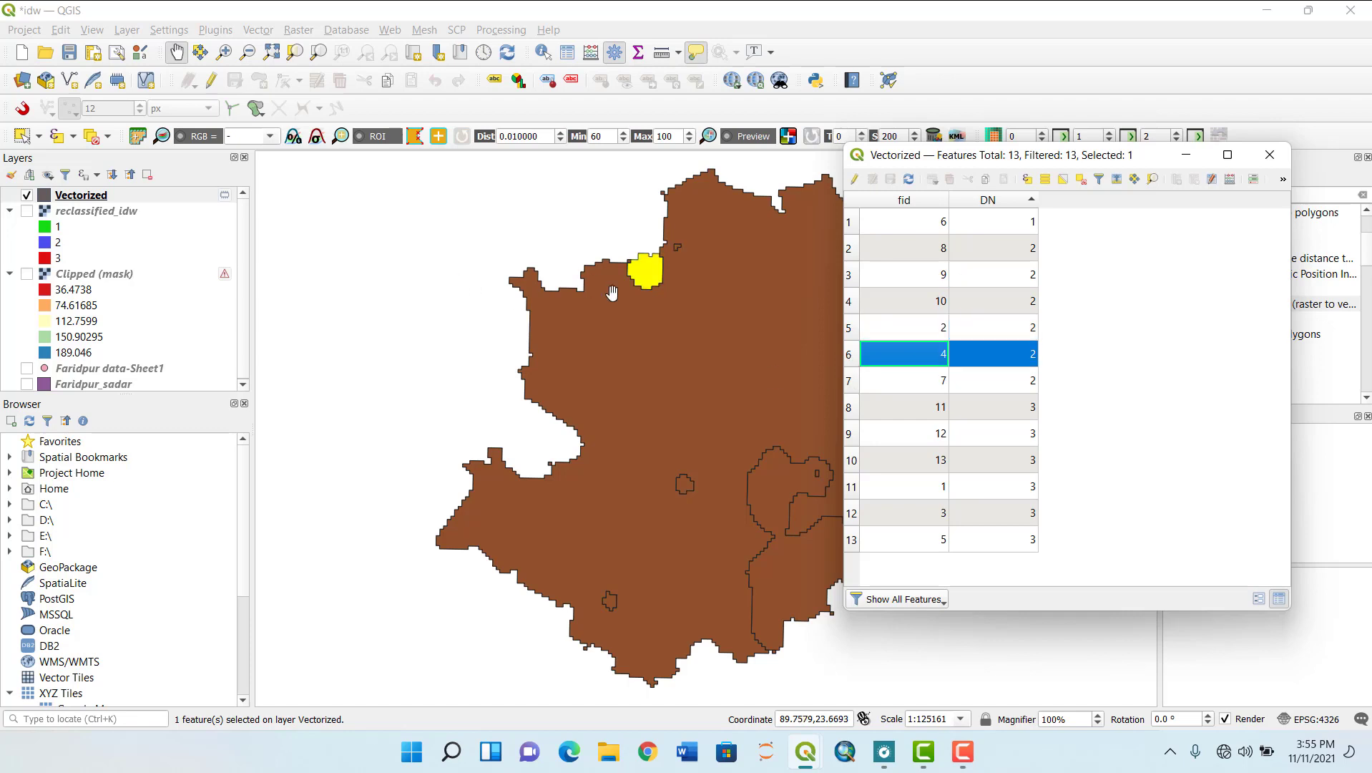
left_click(854, 380)
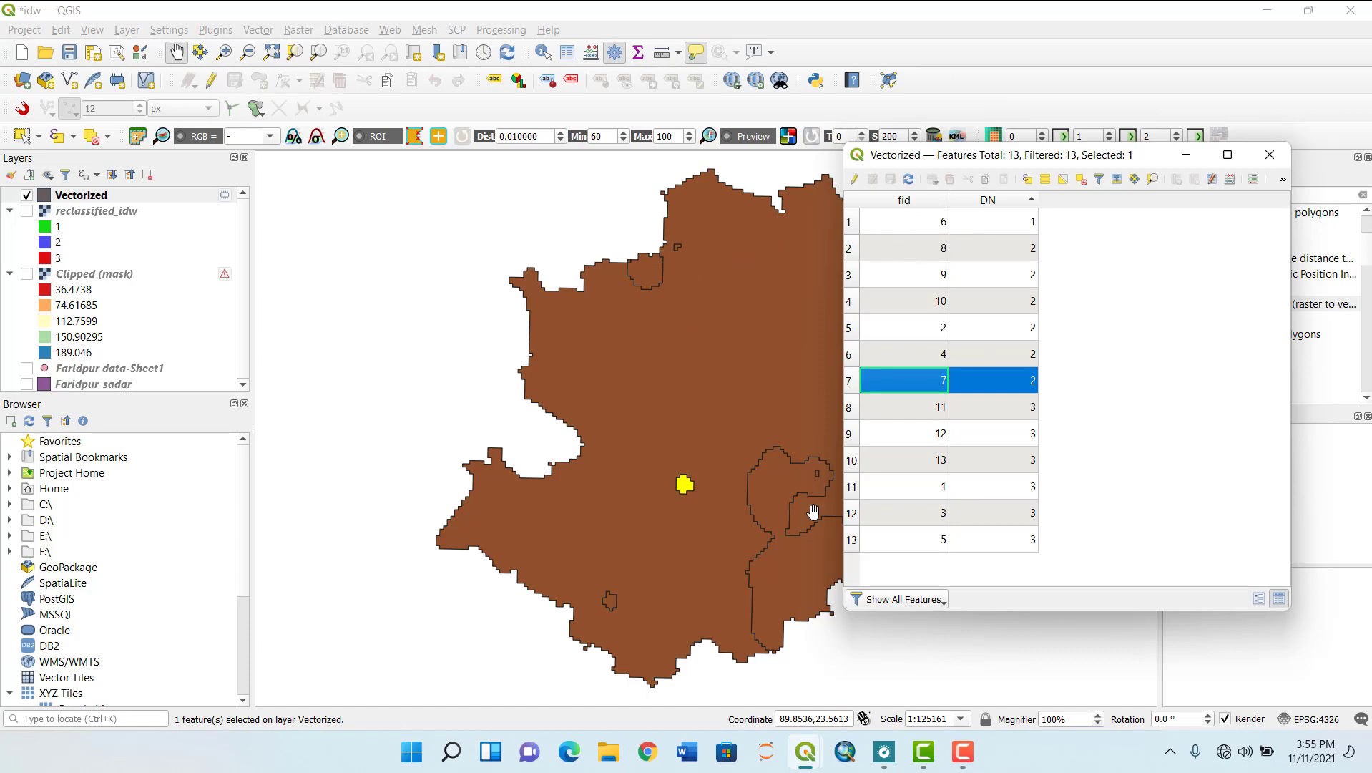
left_click(850, 432)
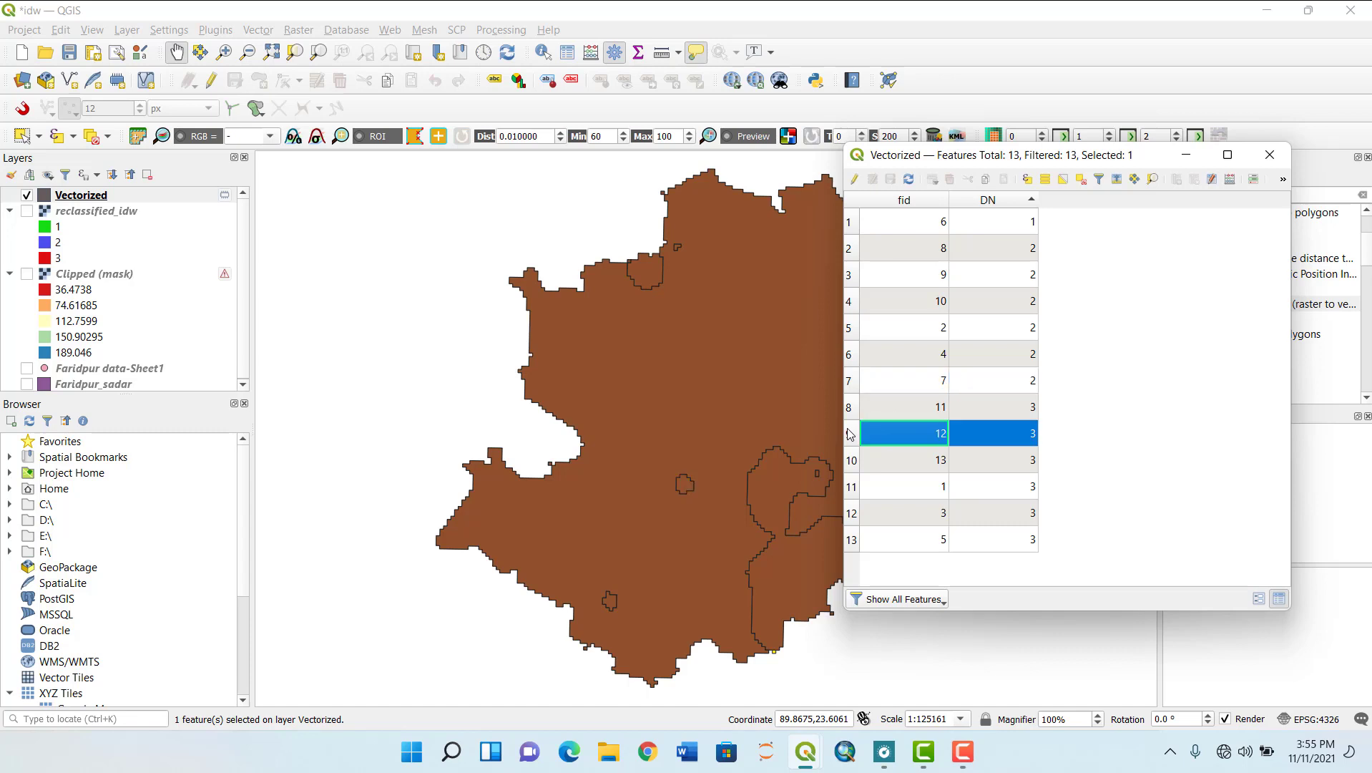
left_click(852, 460)
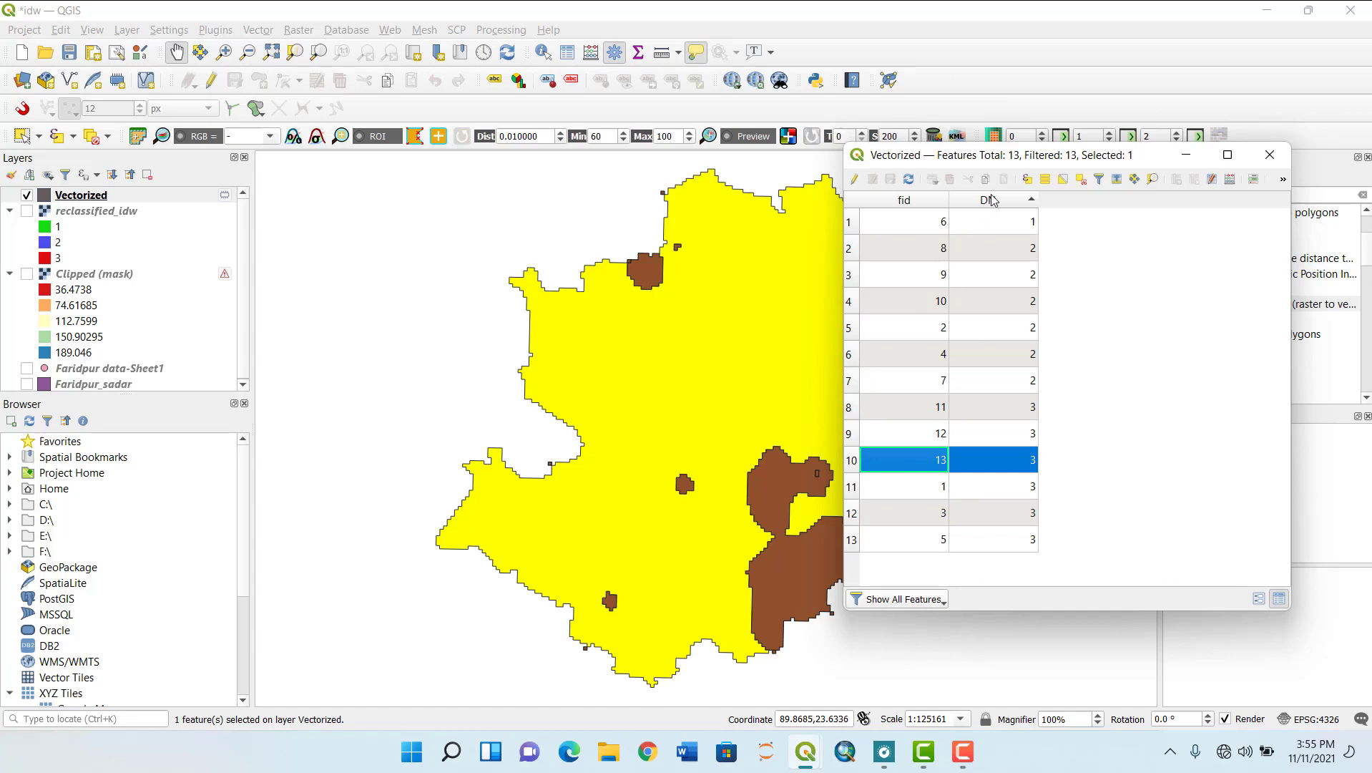
left_click(1027, 304)
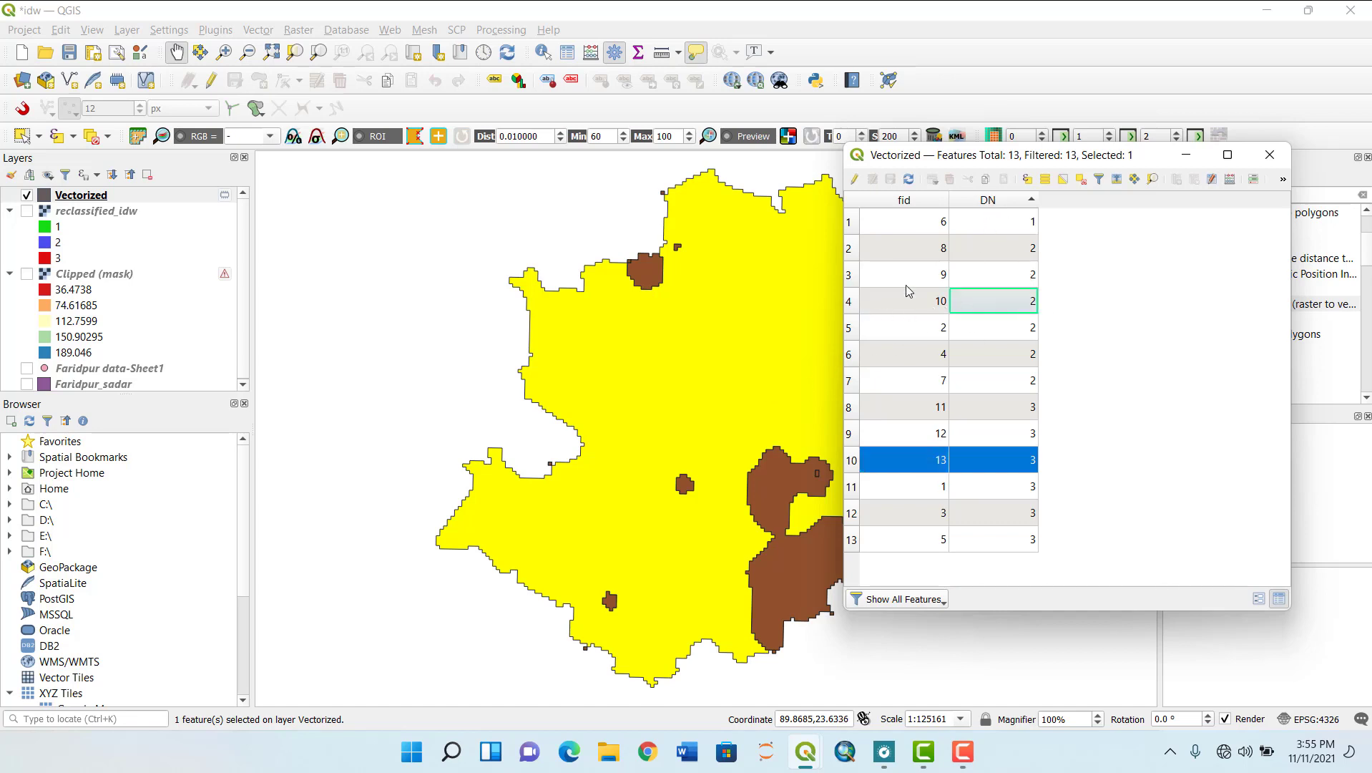
left_click(1270, 154)
- Search the Processing Toolbox for dissolve and clear the feature selection on the Vectorized layer
left_click(1275, 193)
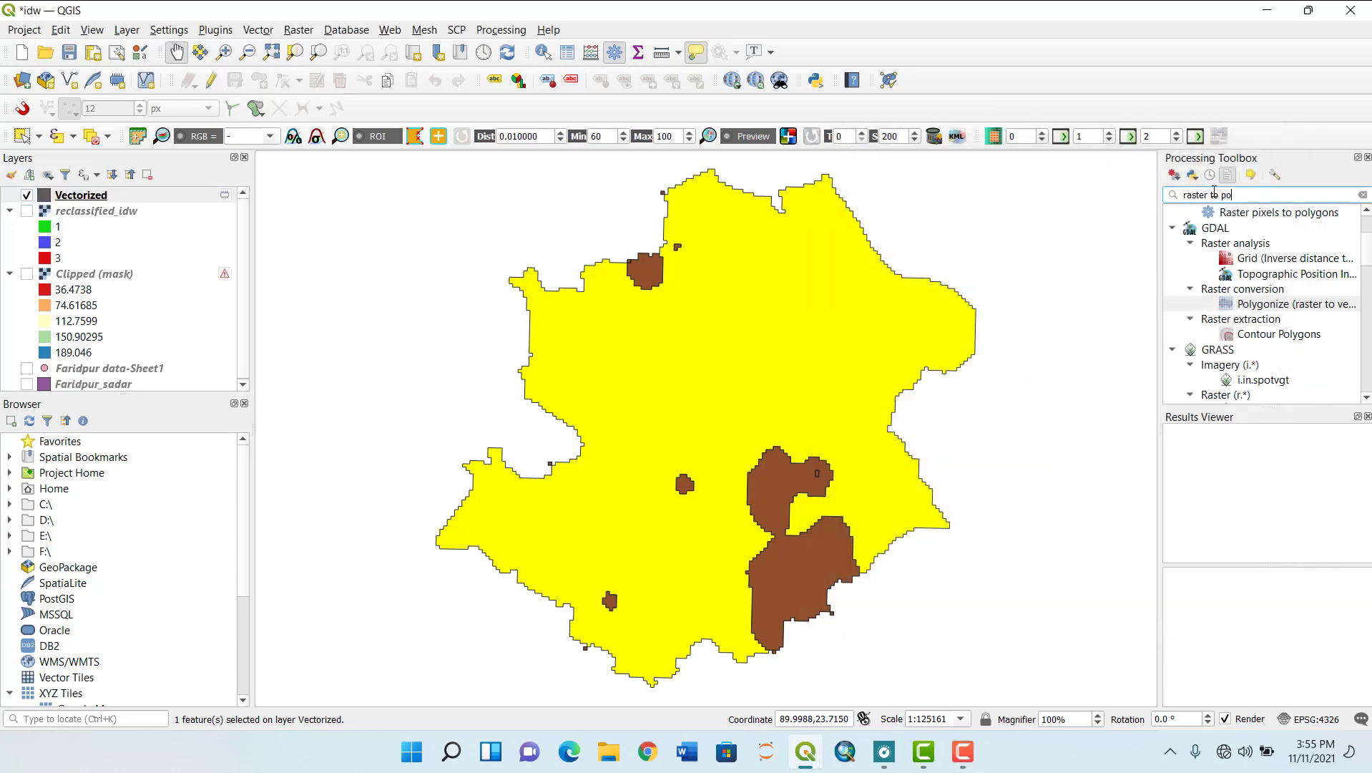
type("diss")
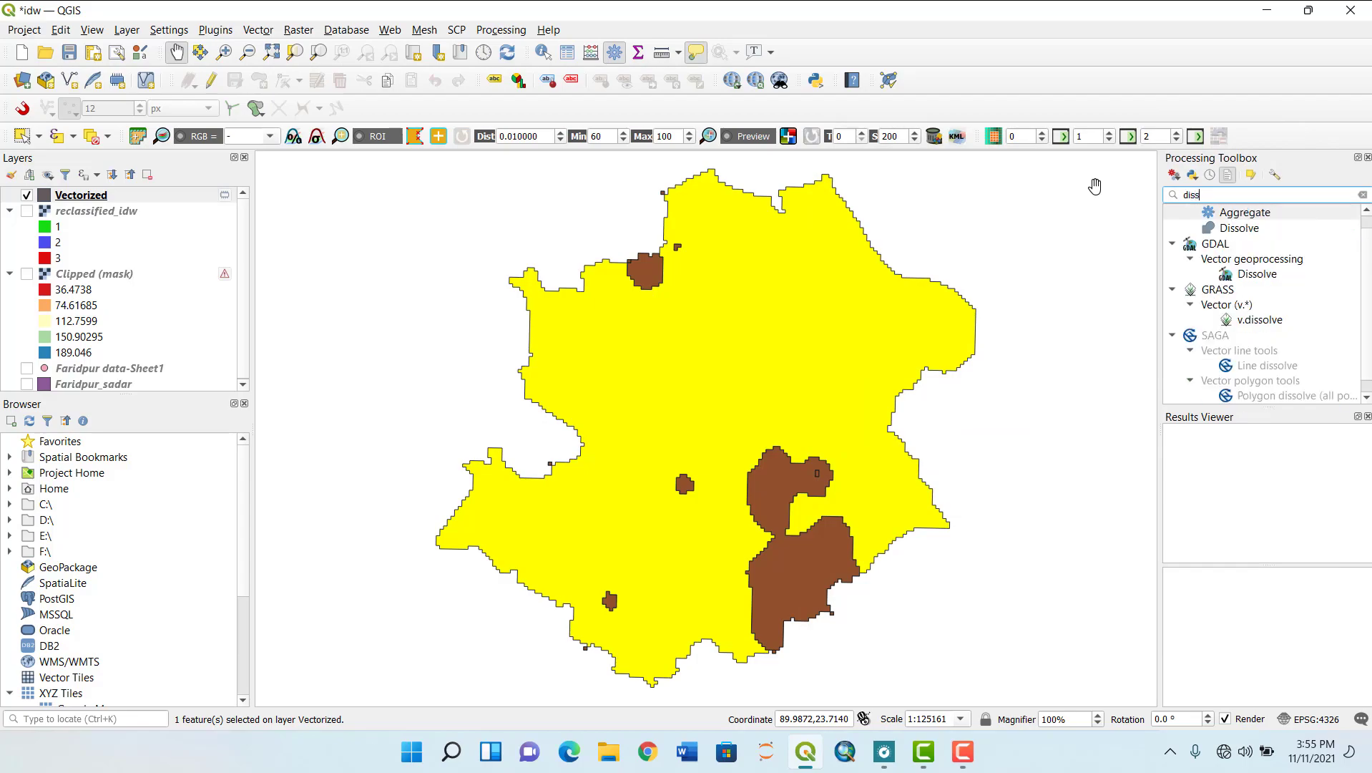
type("olve")
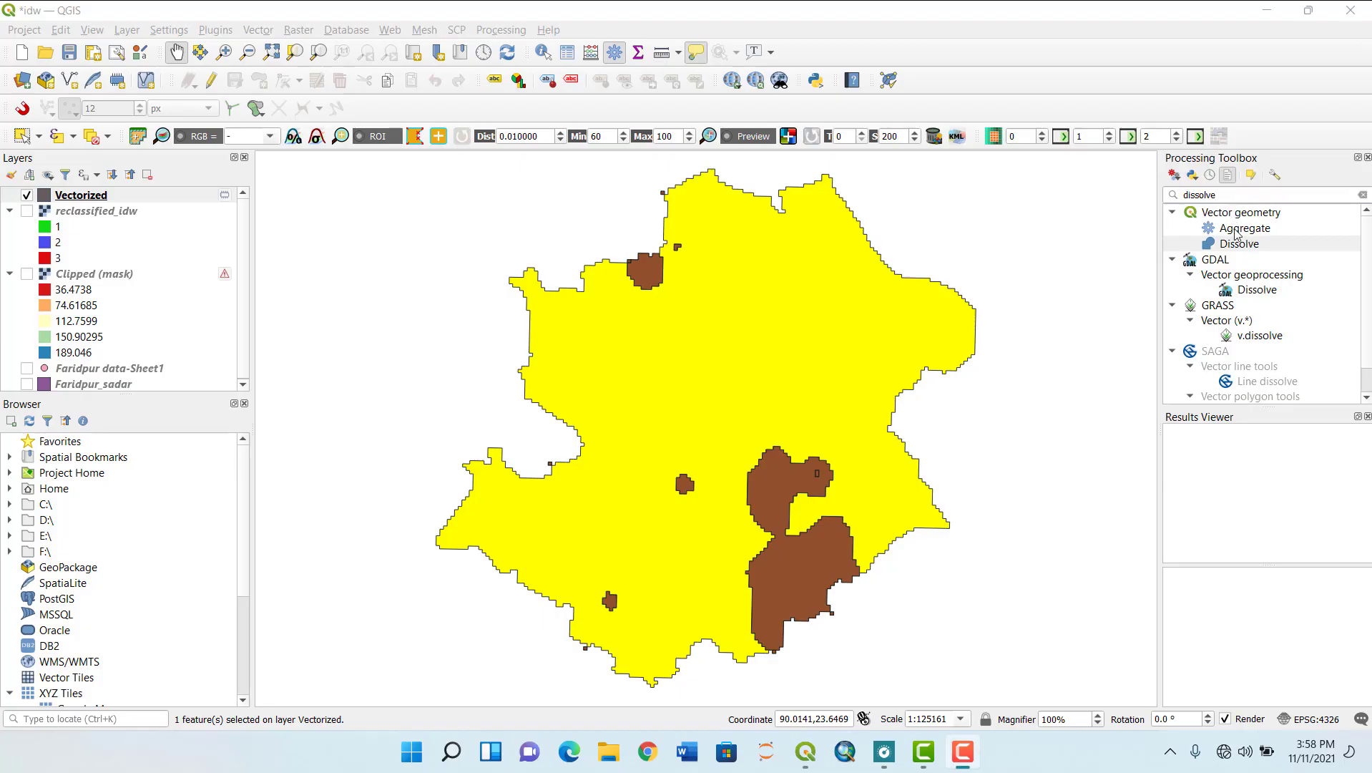
left_click(1246, 243)
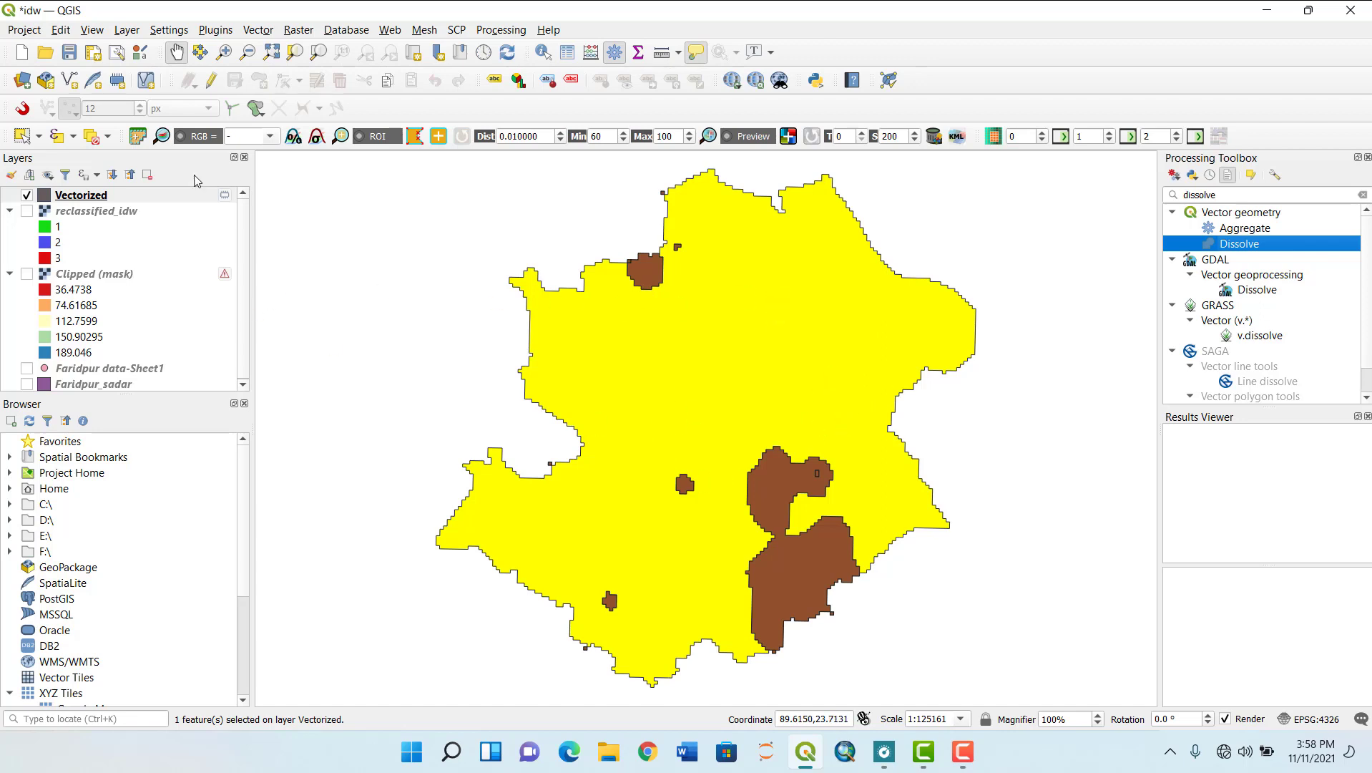
left_click(91, 138)
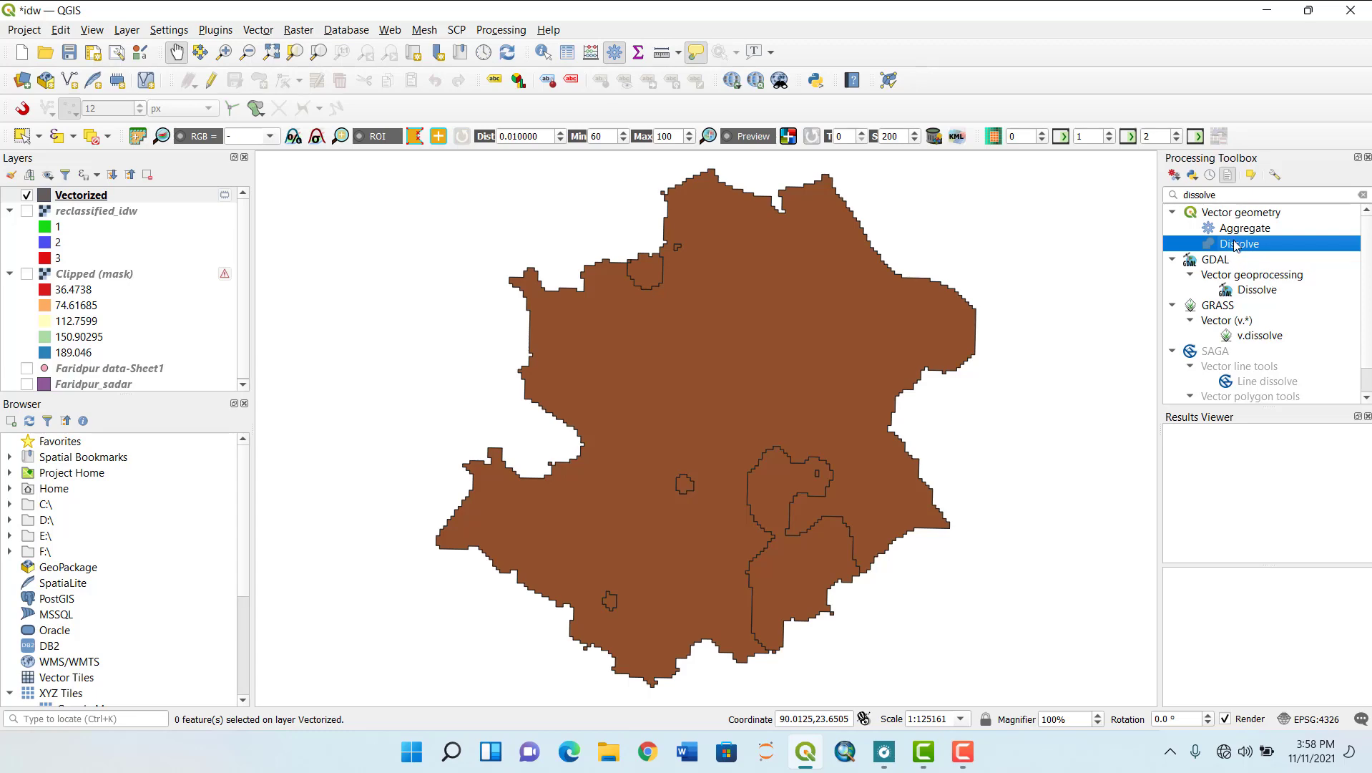
- Run the vector geometry Dissolve on the Vectorized layer with DN as the dissolve field, output to a temporary layer
double_click(1240, 245)
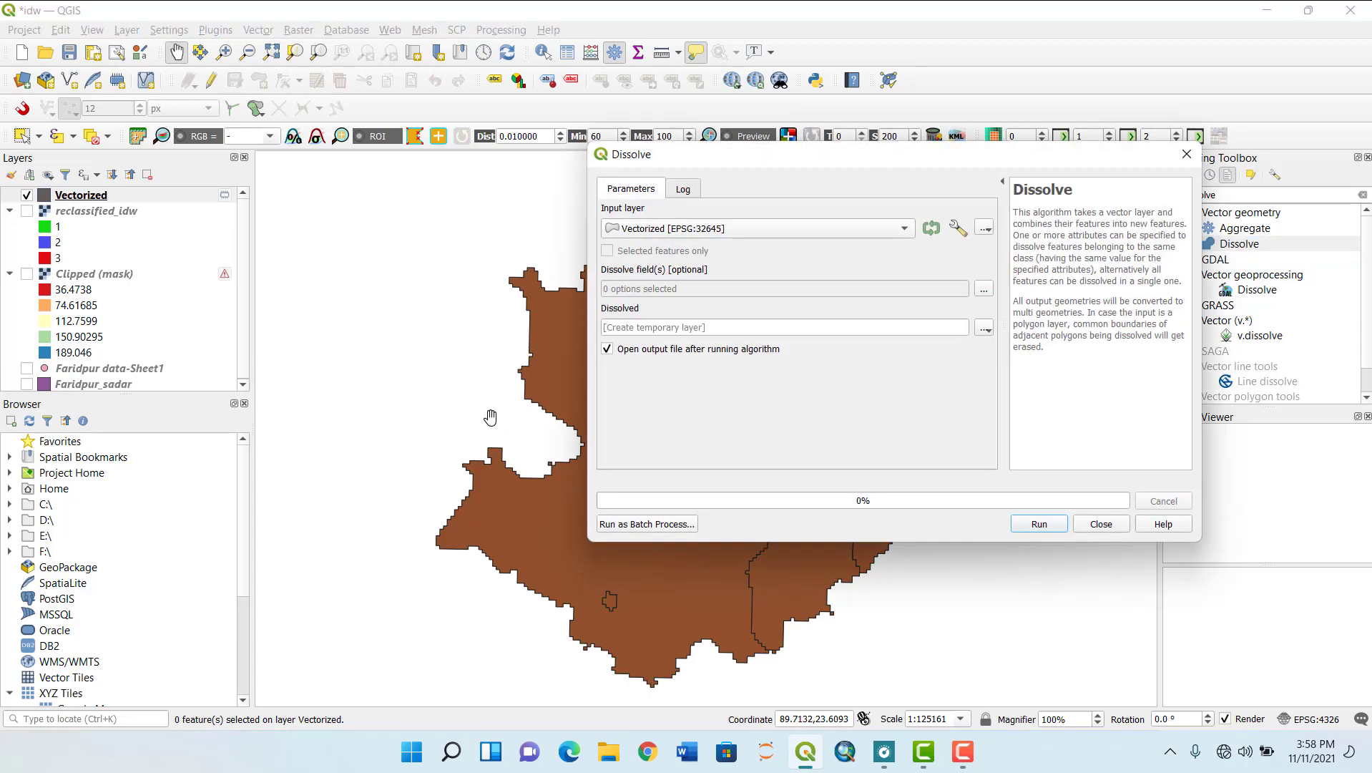
left_click(718, 234)
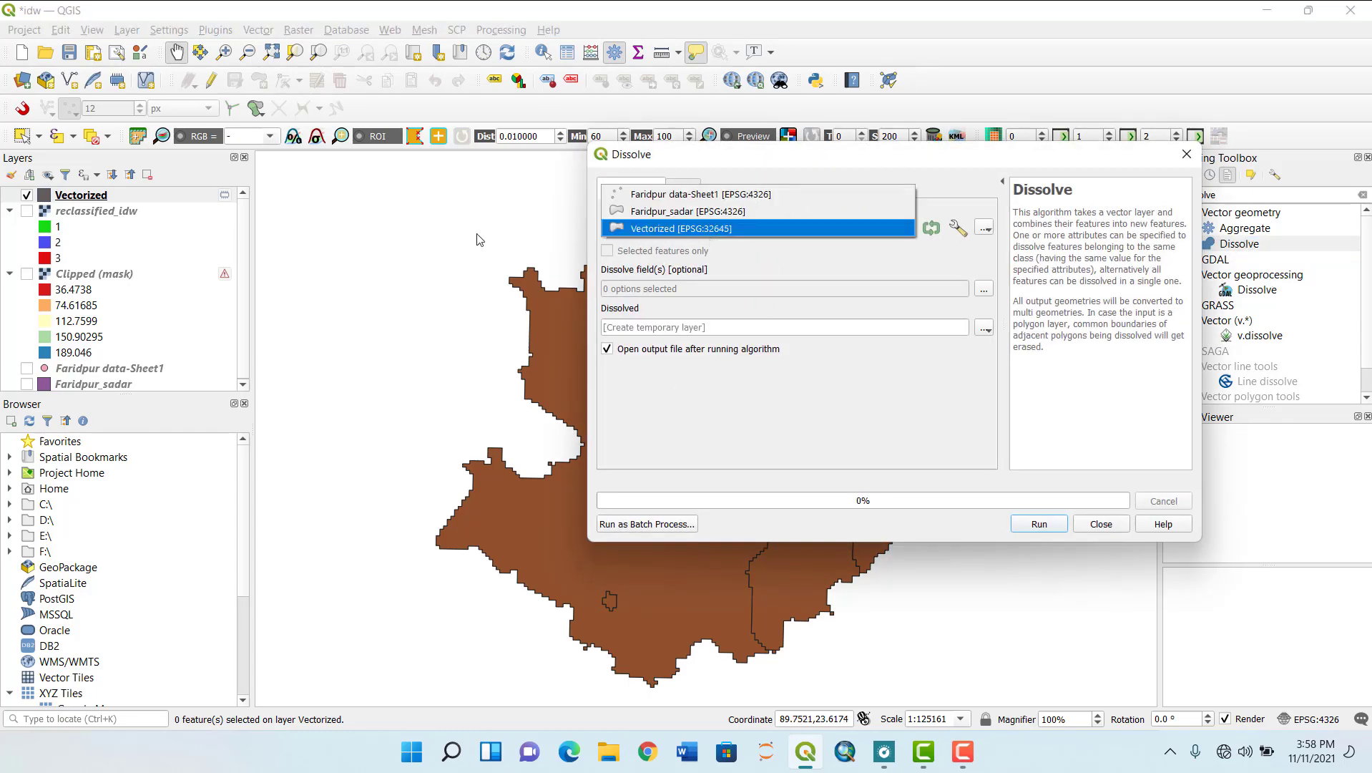
left_click(670, 229)
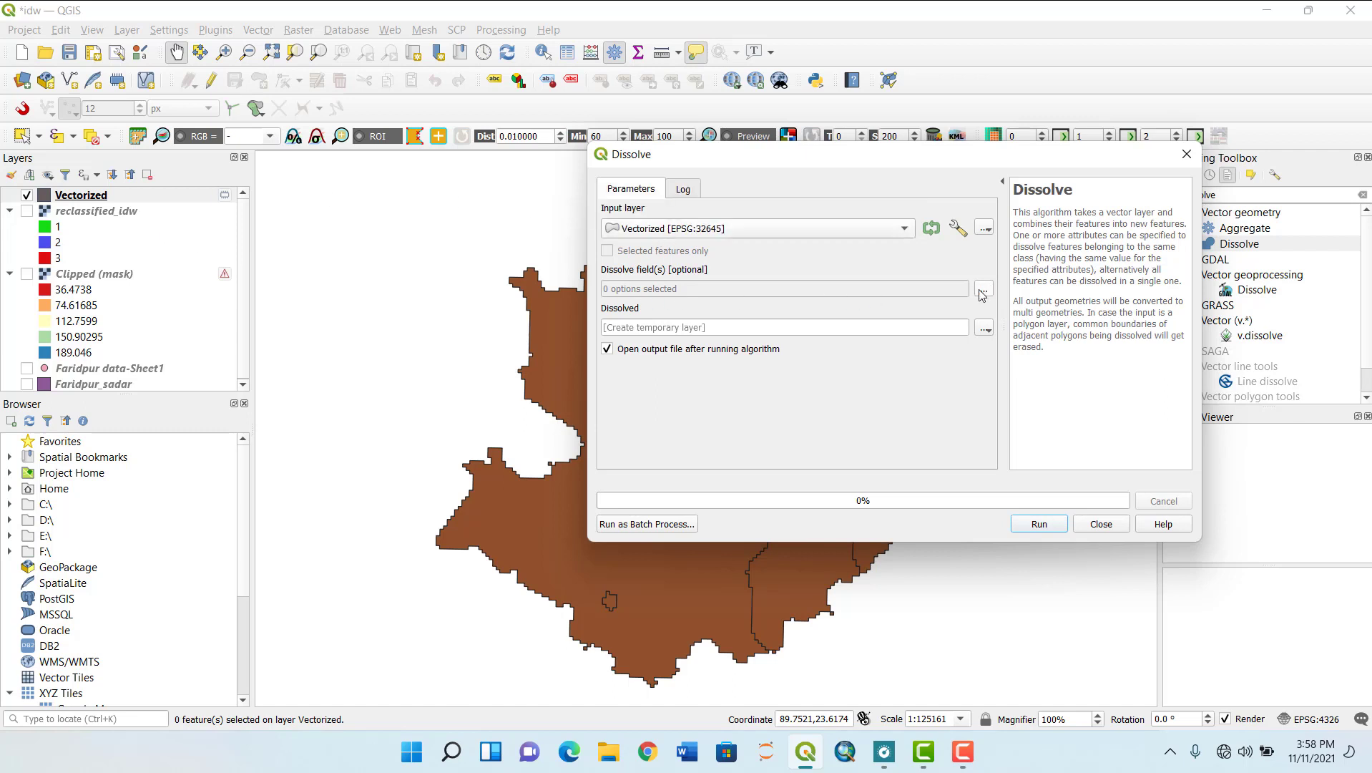
left_click(983, 289)
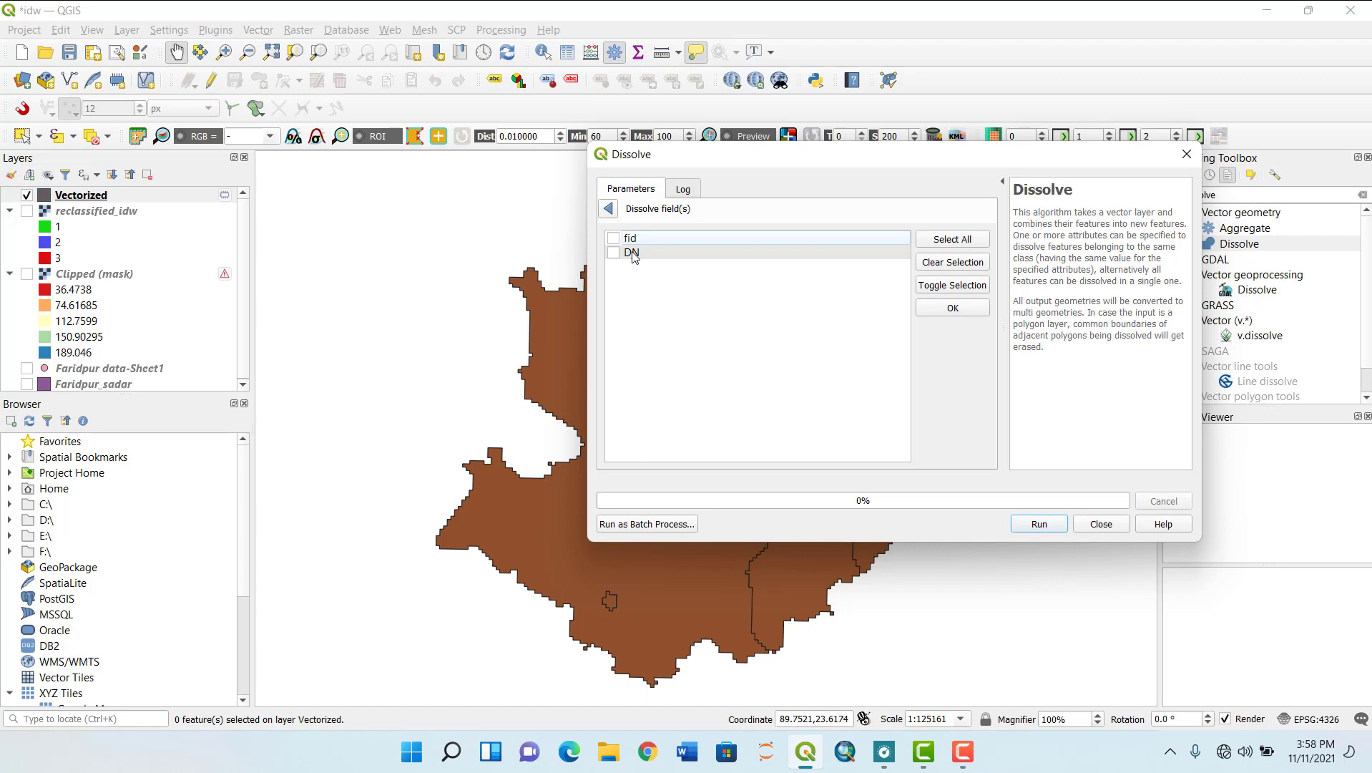
left_click(615, 255)
left_click(1056, 524)
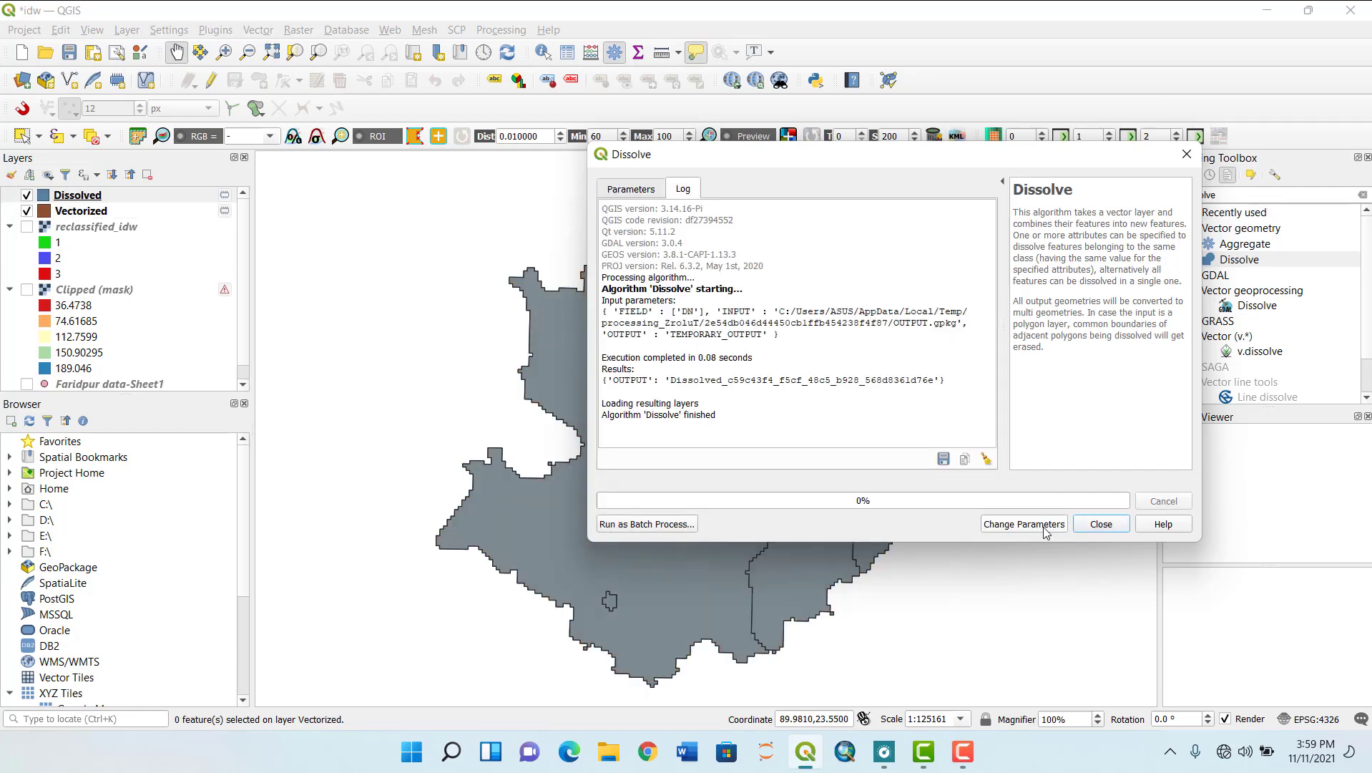
left_click(1100, 525)
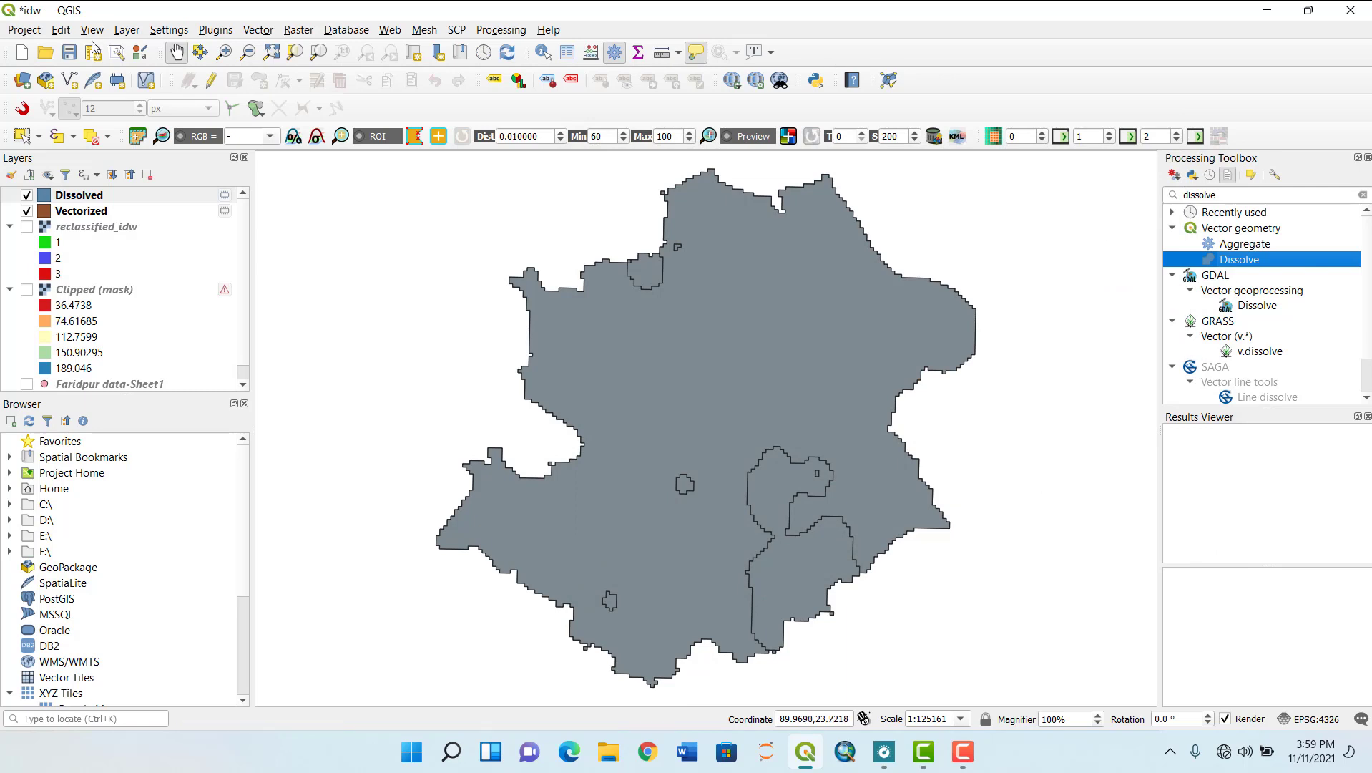
- Hide the Vectorized layer and open the attribute table of the Dissolved layer
left_click(29, 207)
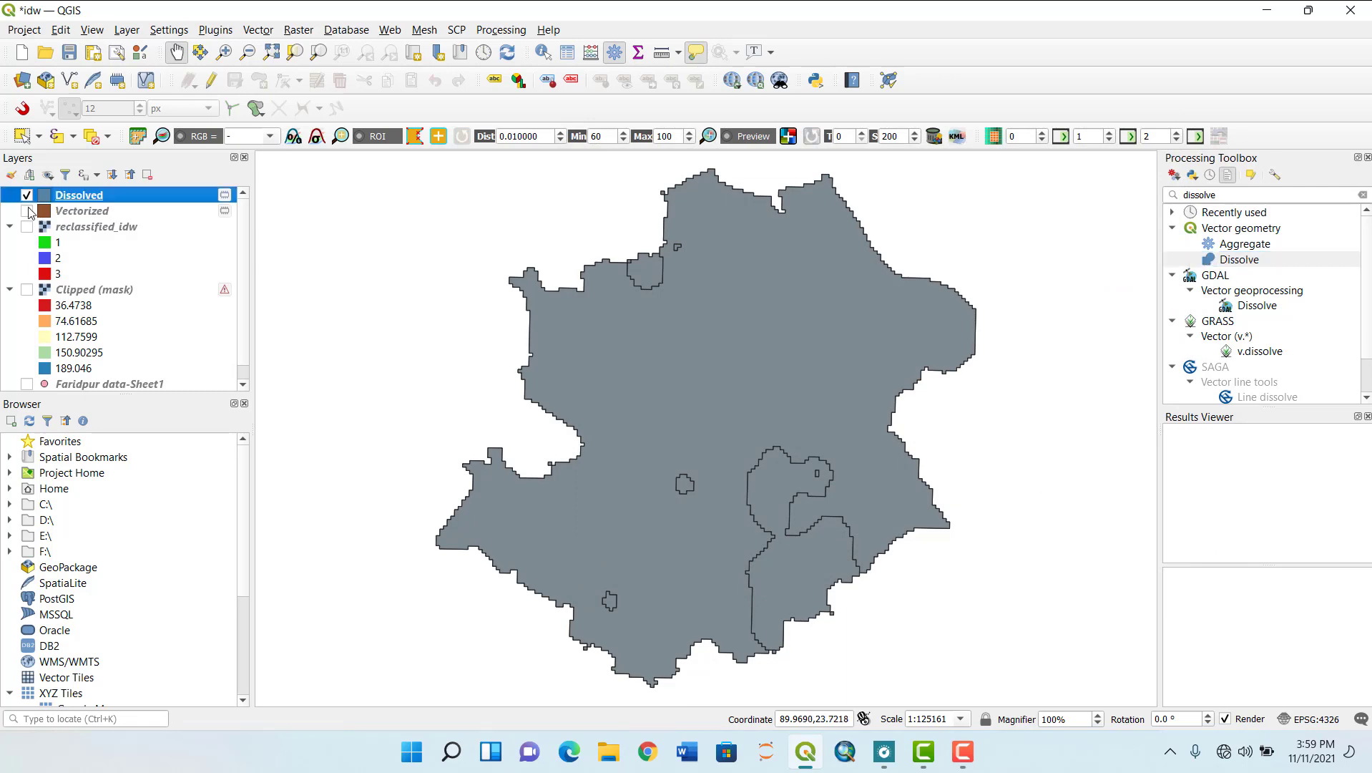
right_click(79, 195)
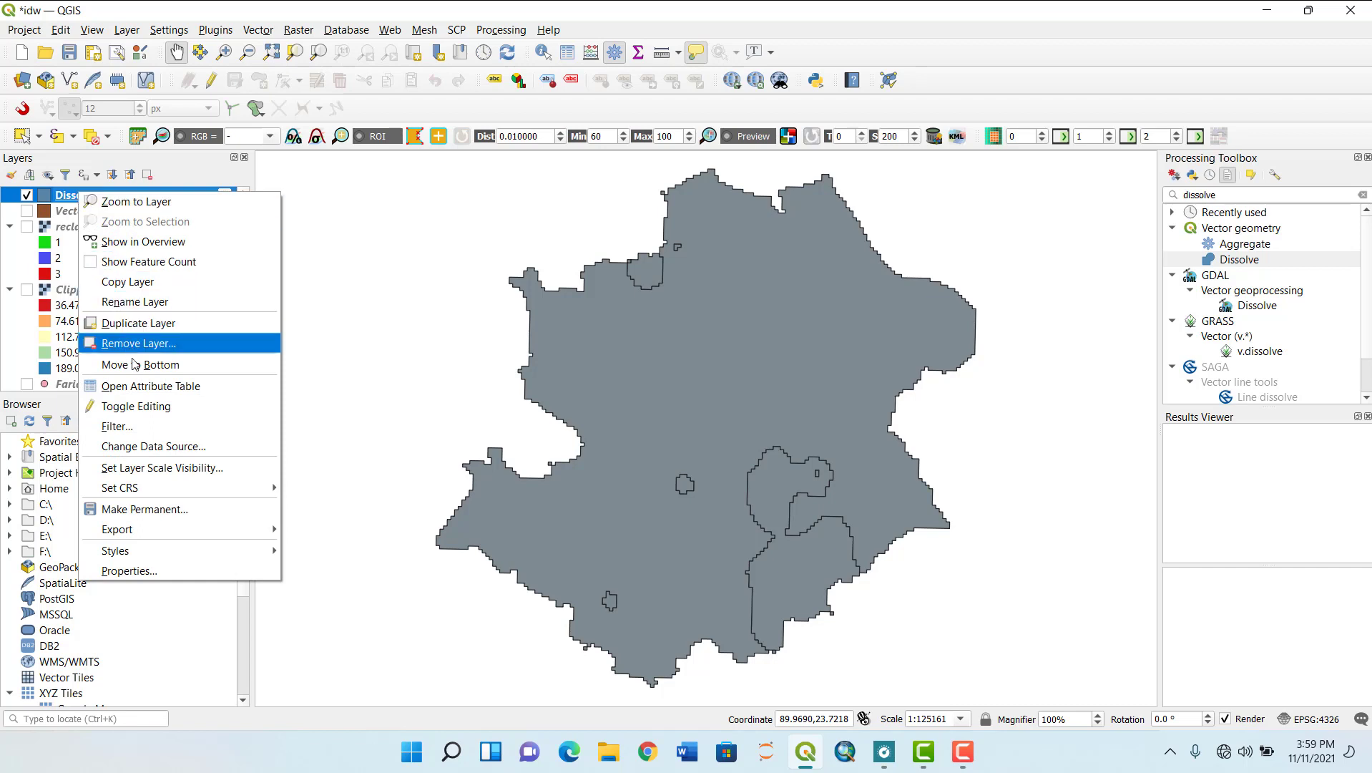
left_click(151, 390)
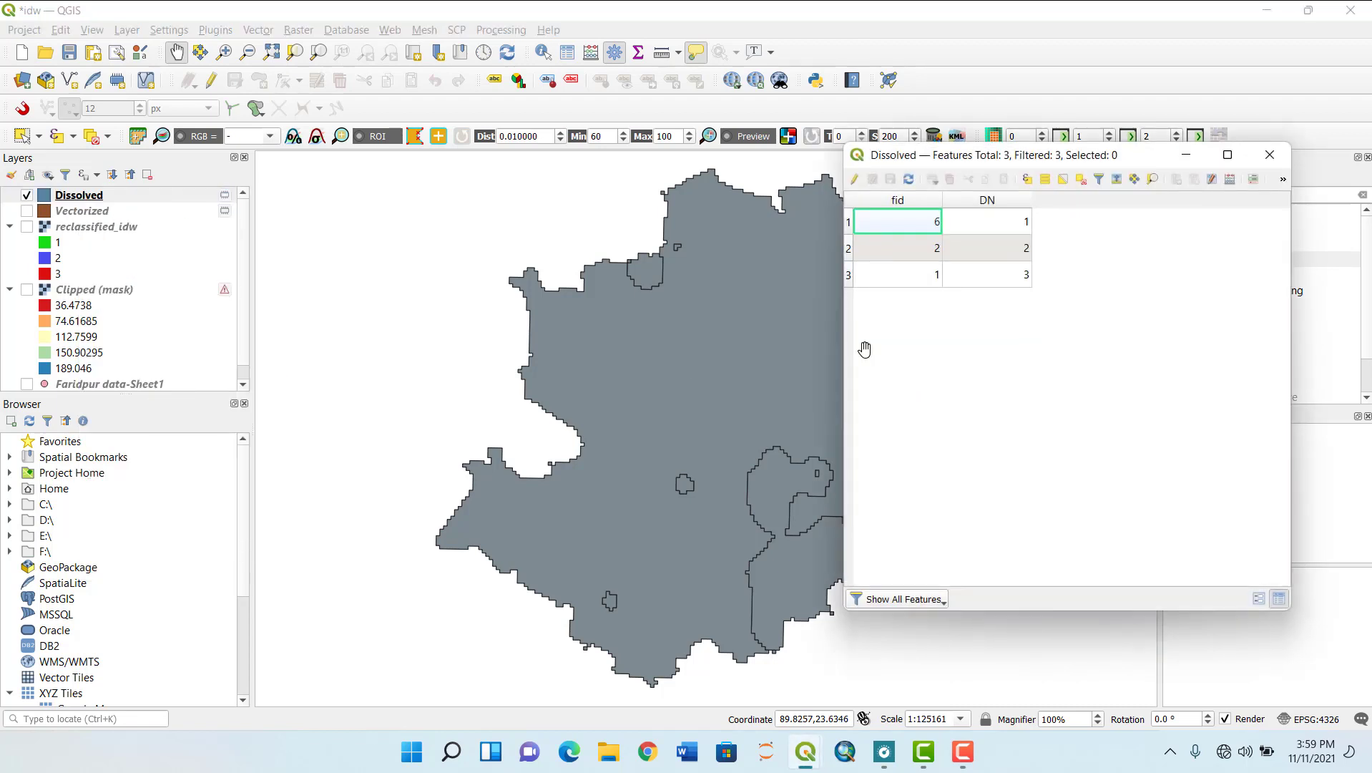
- Select the Dissolved features with DN 1, 2 and 3 in turn to view each on the map, and clear the selection
left_click(1006, 228)
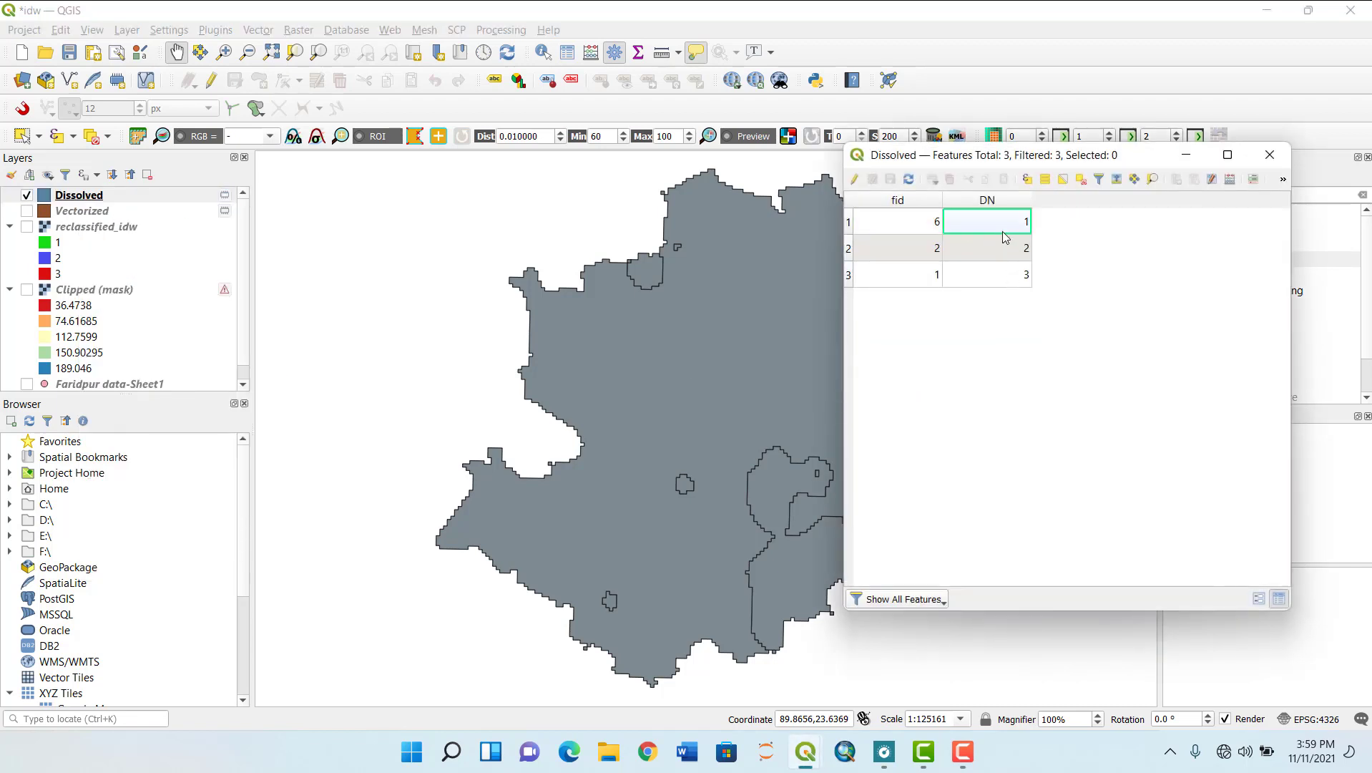
left_click(1005, 249)
left_click(1005, 275)
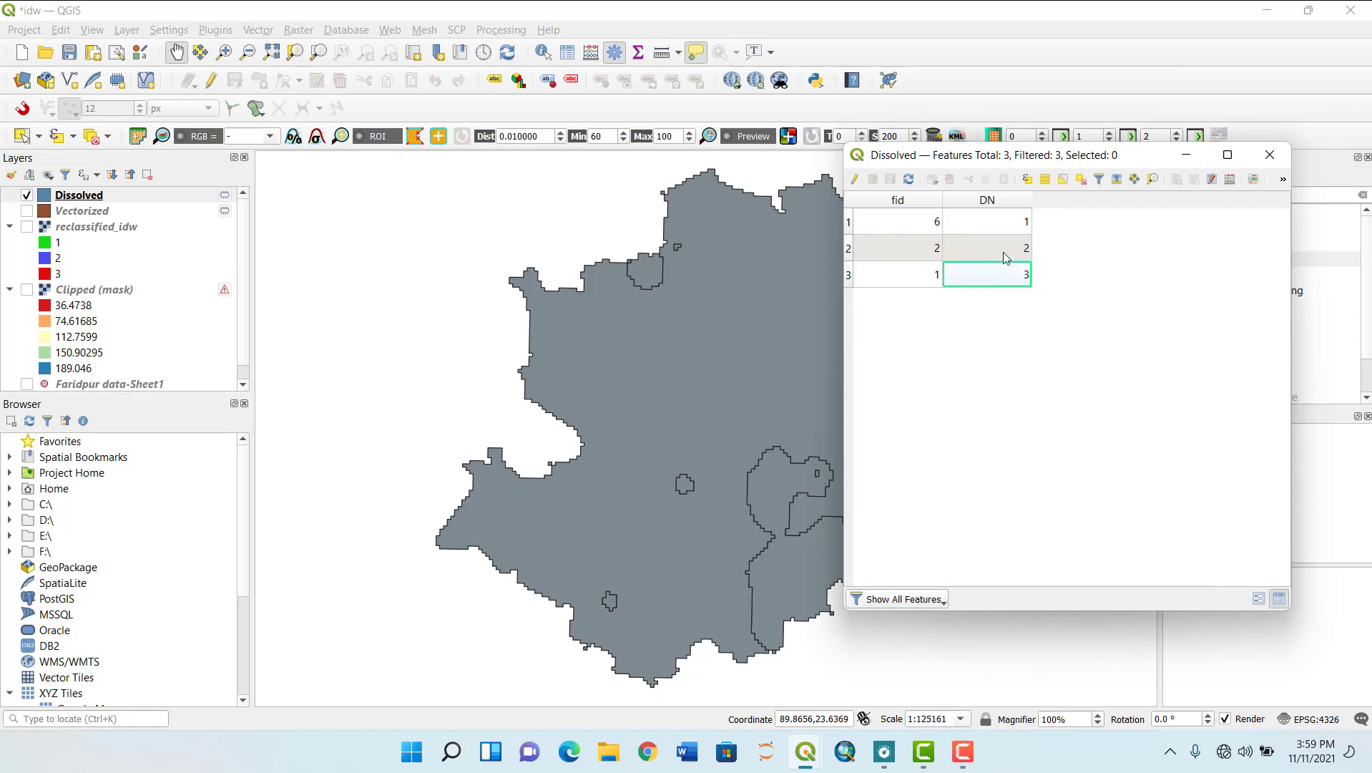
left_click(849, 221)
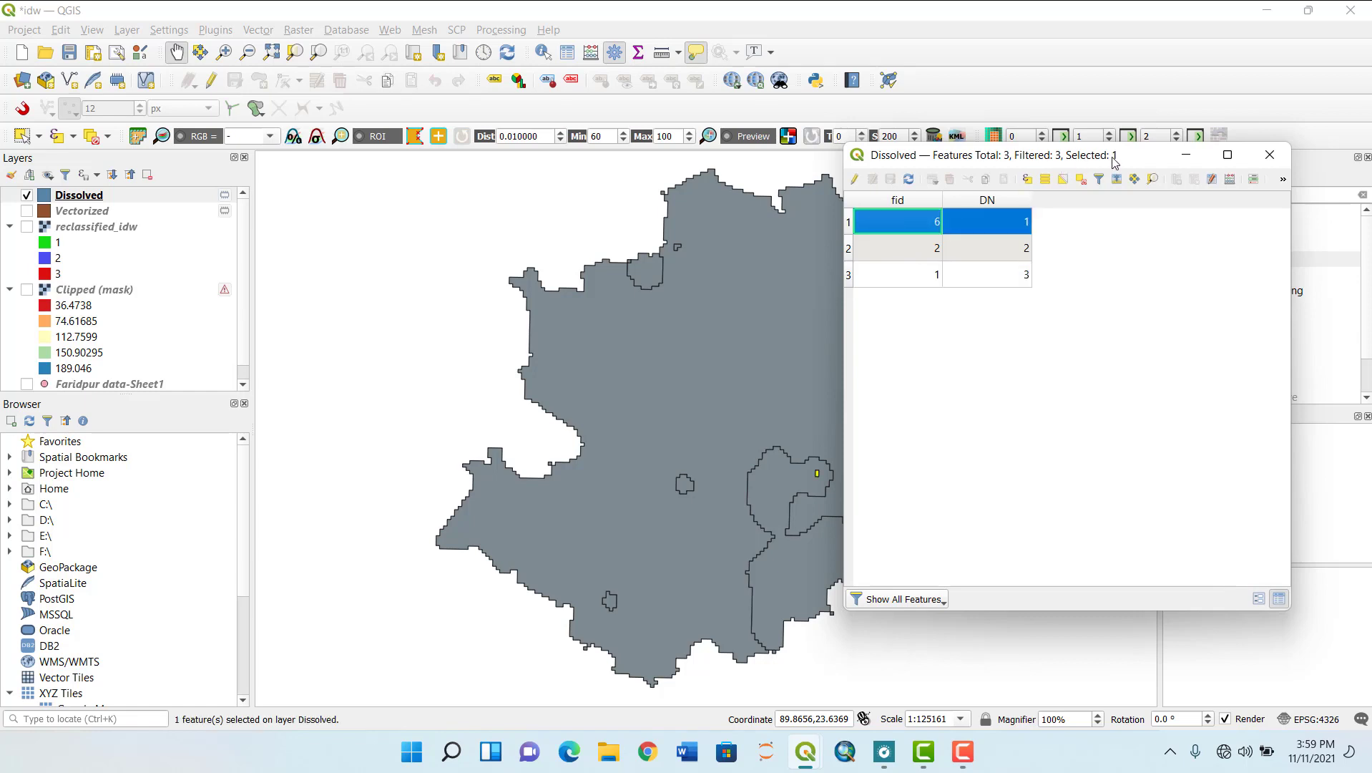
left_click_drag(1138, 155, 1242, 178)
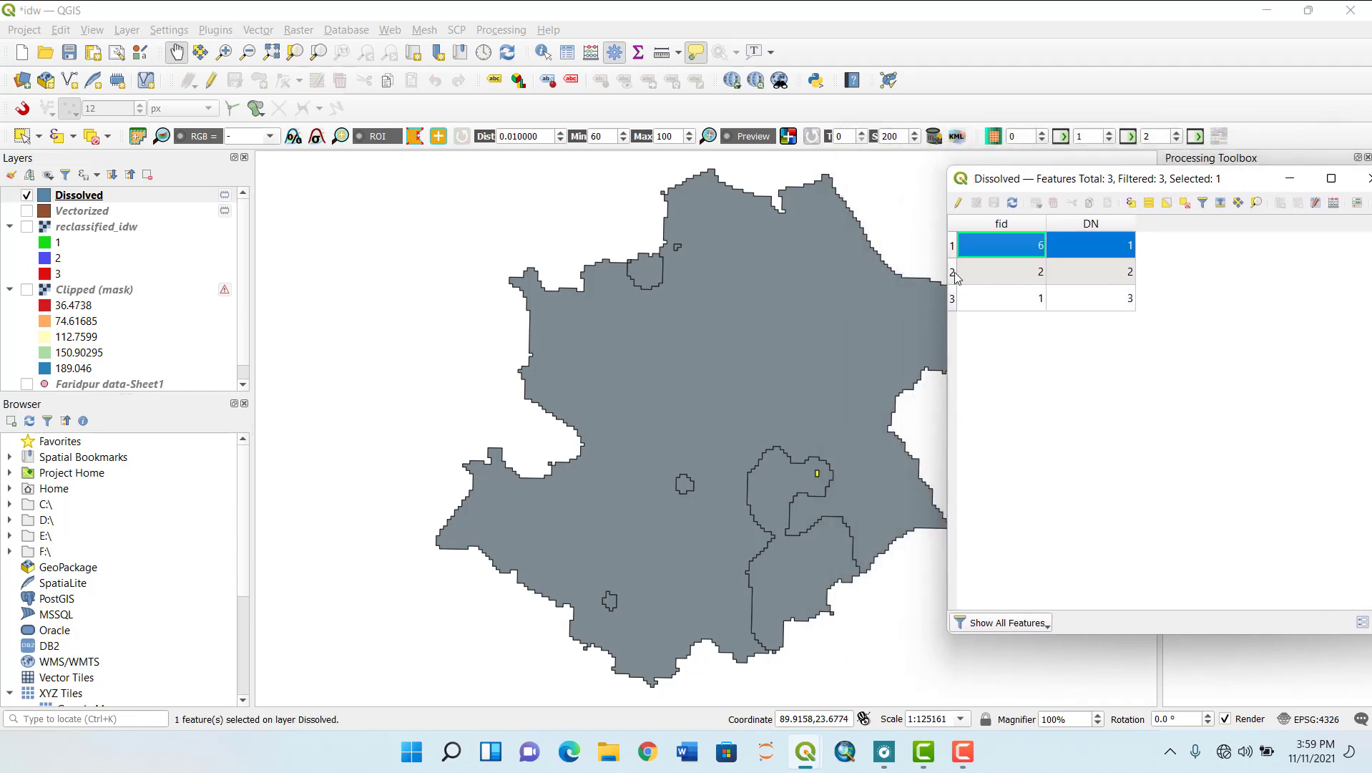
left_click(954, 272)
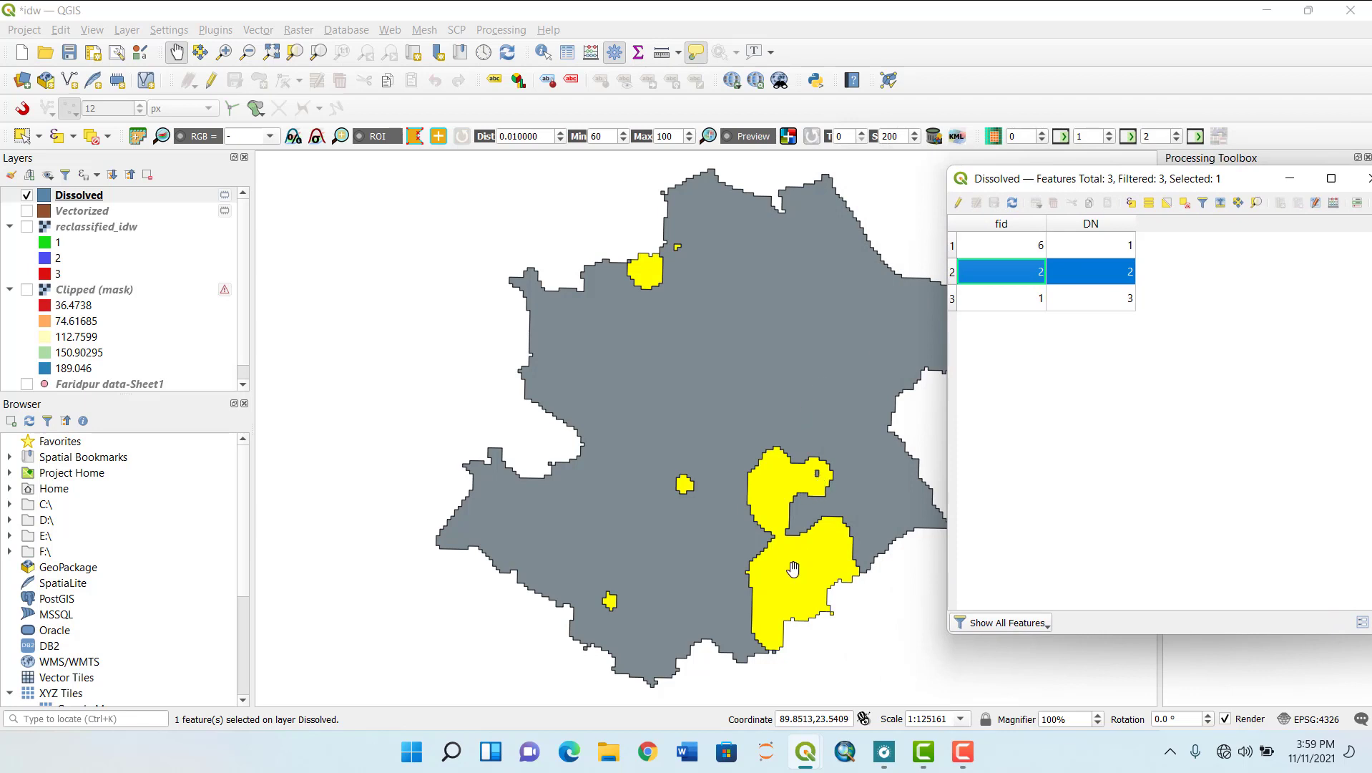
left_click(952, 304)
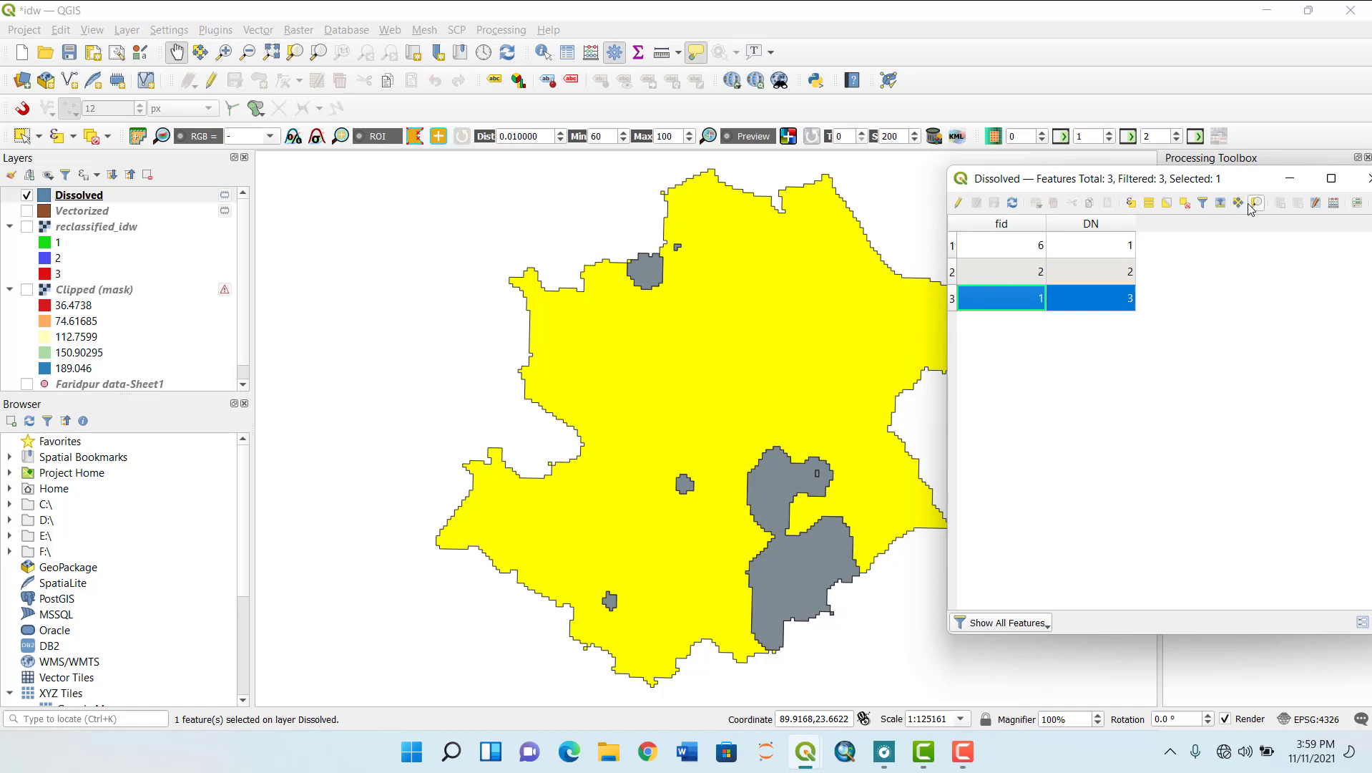
left_click(1184, 202)
- Start a field calculation on the Dissolved layer with a new virtual field named Area of type Decimal number (double)
left_click_drag(1218, 181, 973, 179)
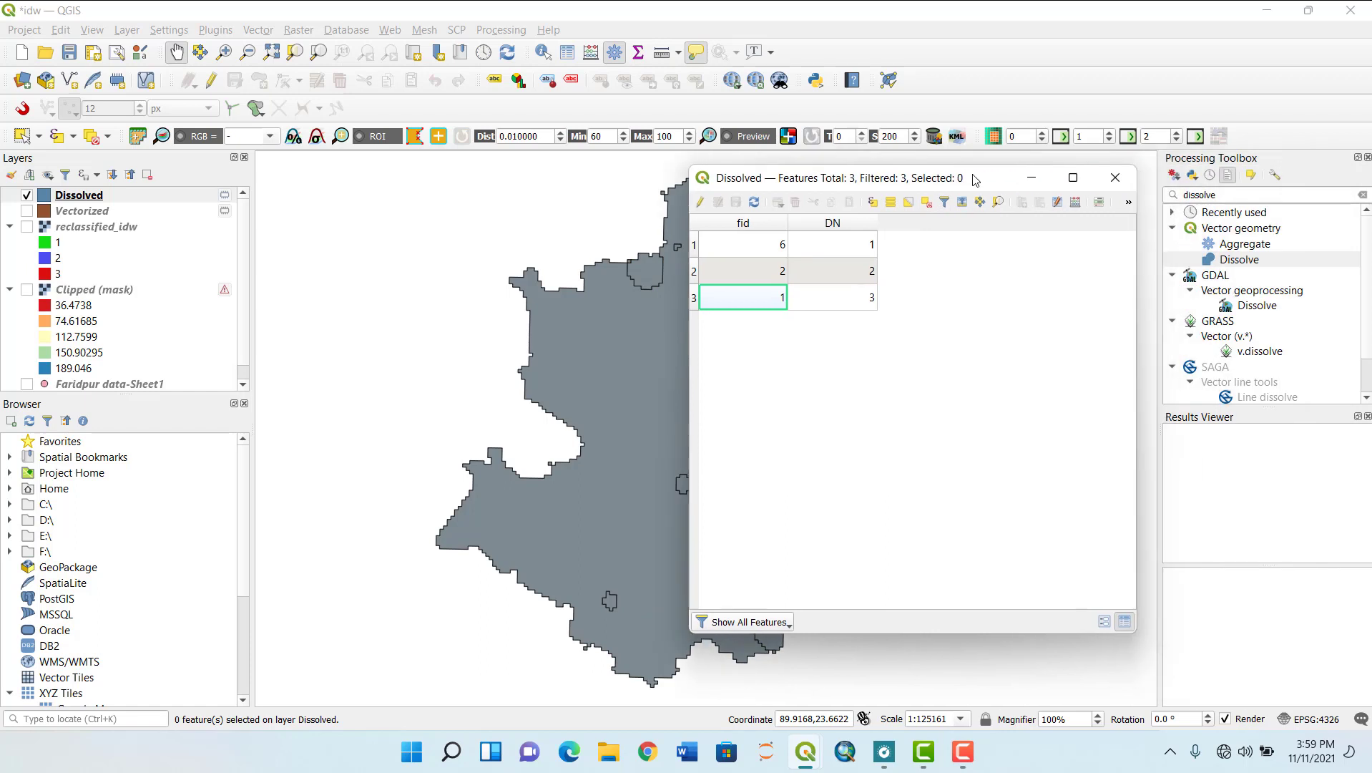
left_click(1075, 203)
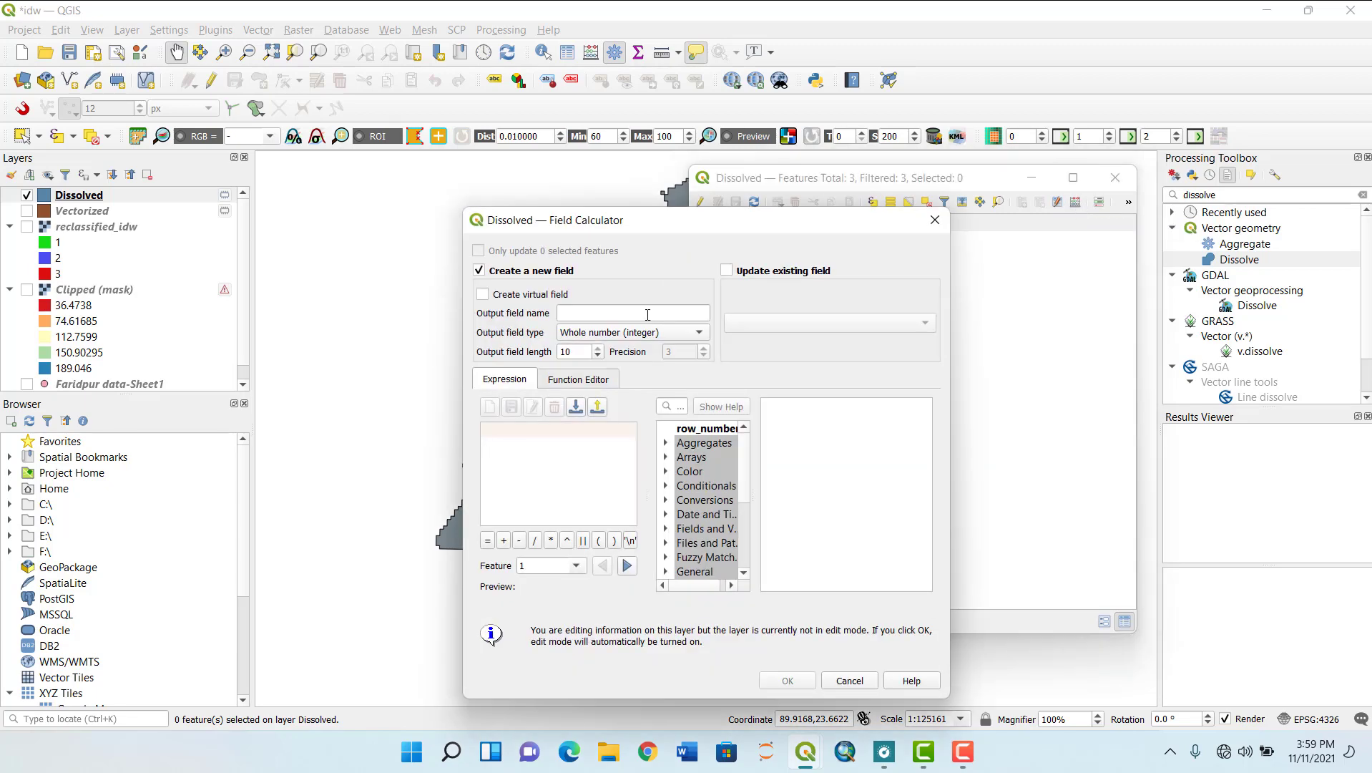
left_click(483, 294)
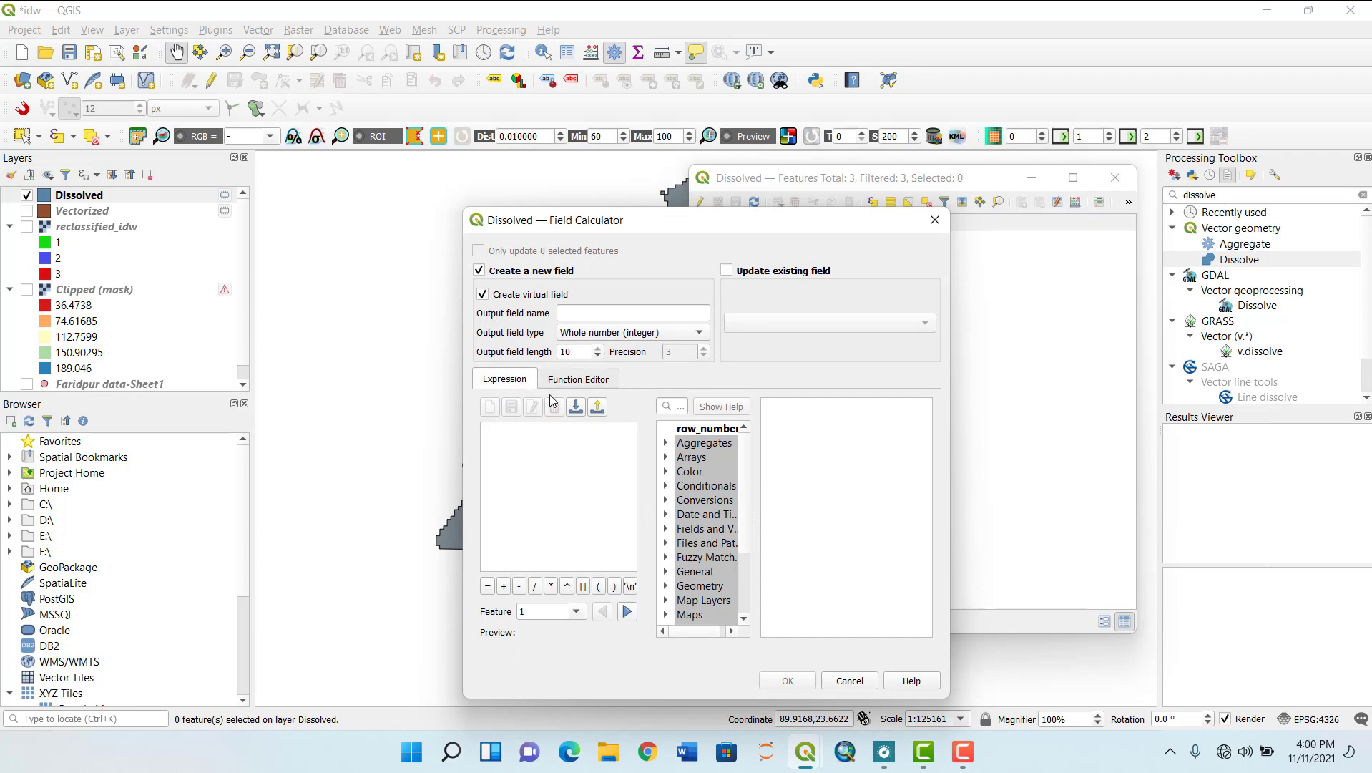
left_click(581, 315)
type("Area")
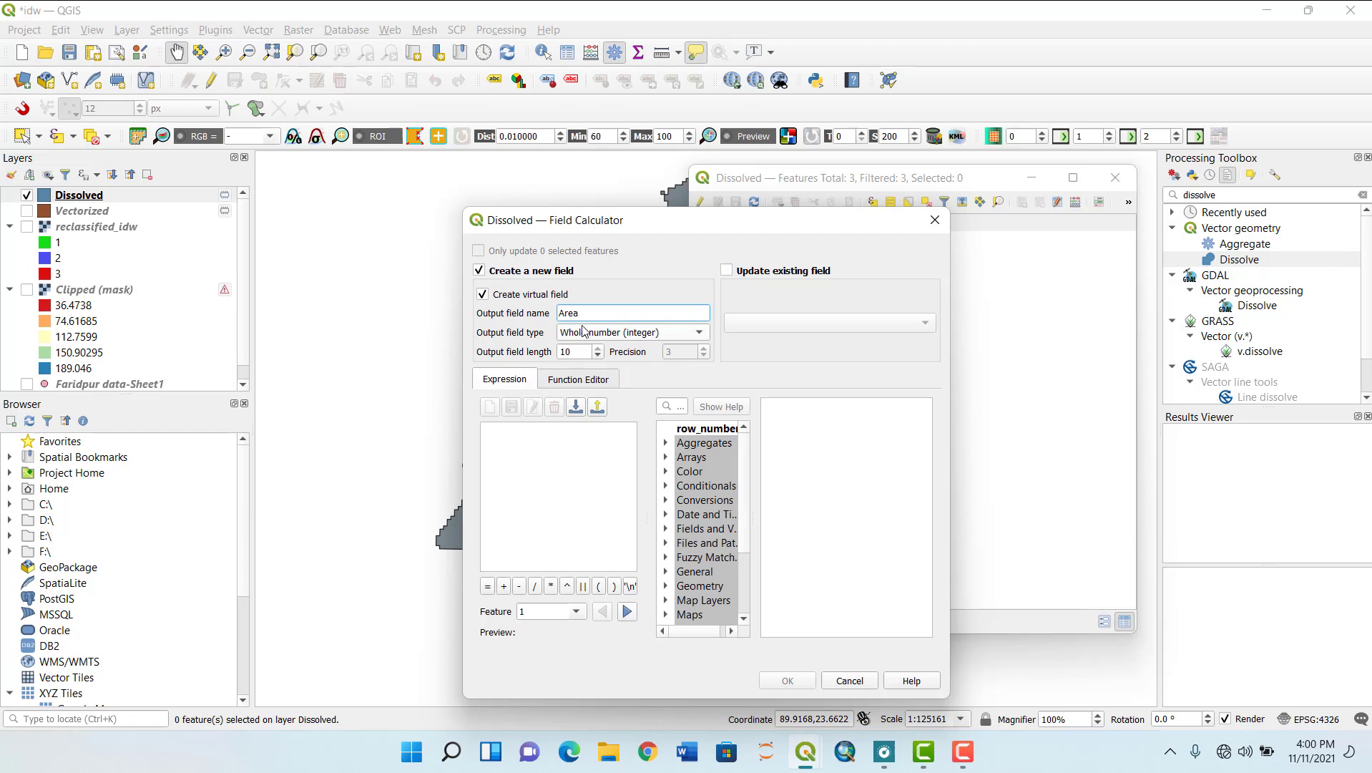
left_click(612, 338)
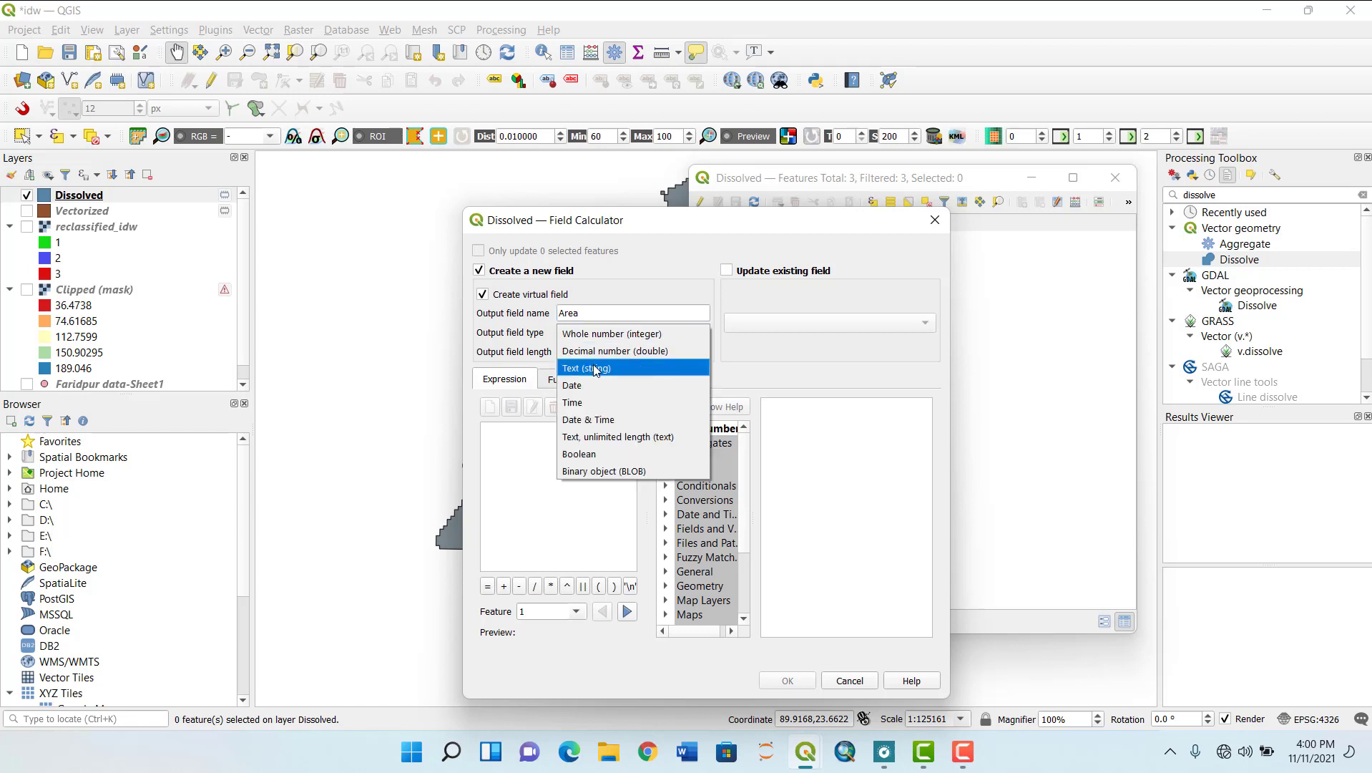
left_click(593, 351)
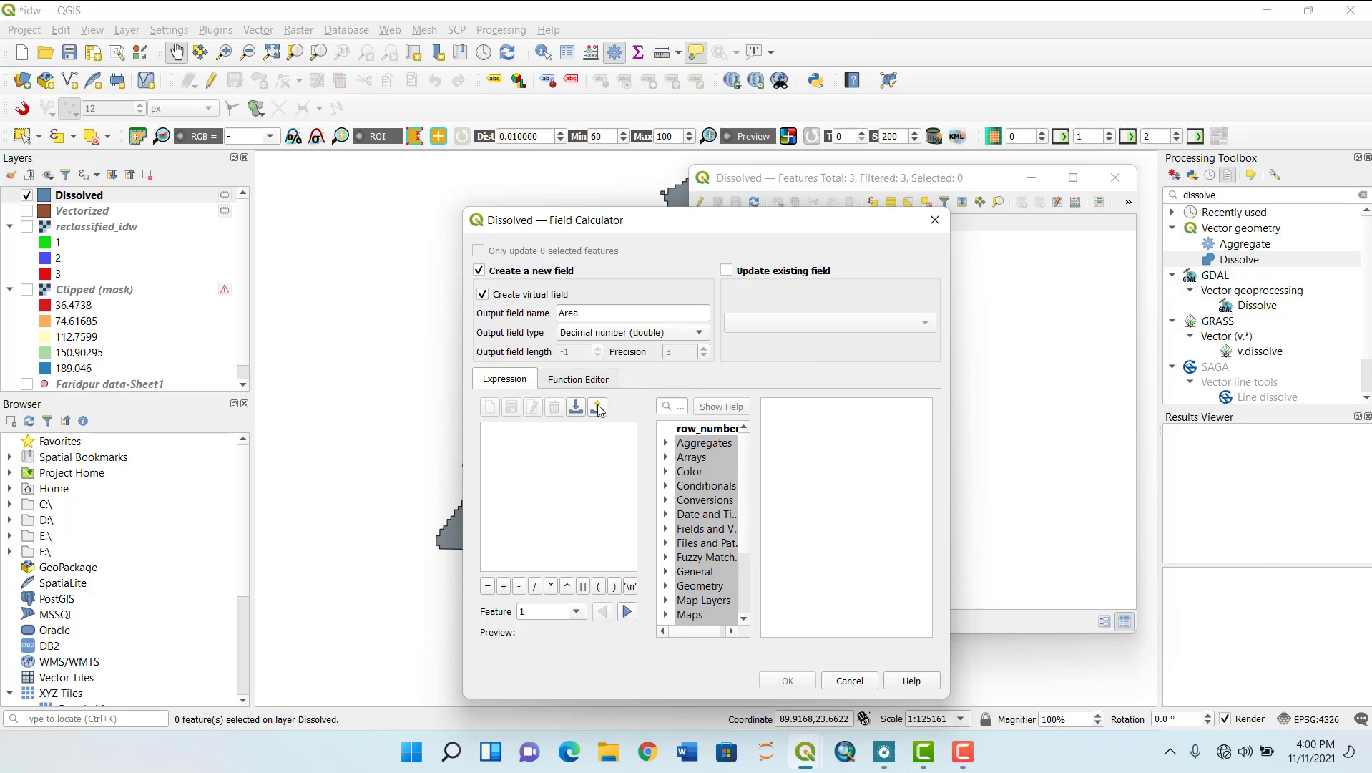
- Enter $area as the expression, create the Area field, and check the DN 2 and DN 3 area values in the table
left_click(516, 443)
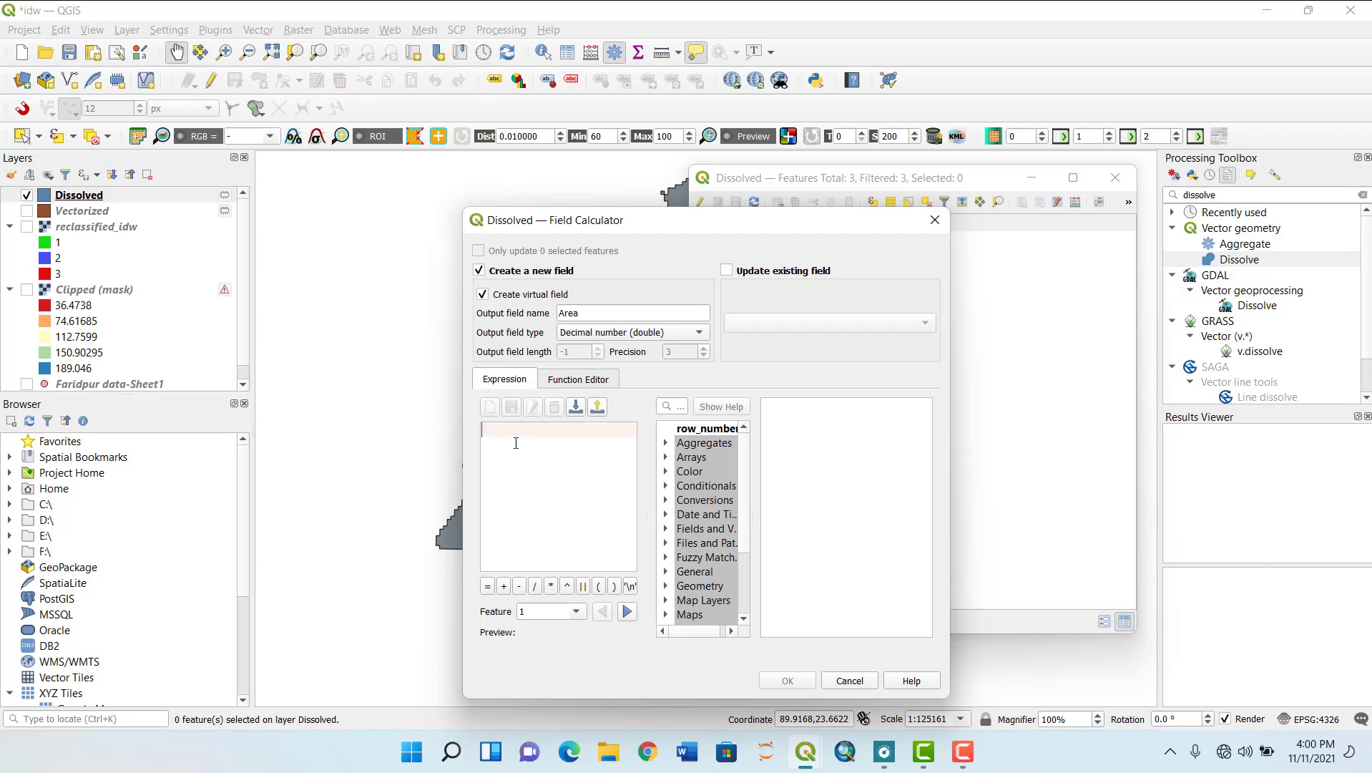
type("$")
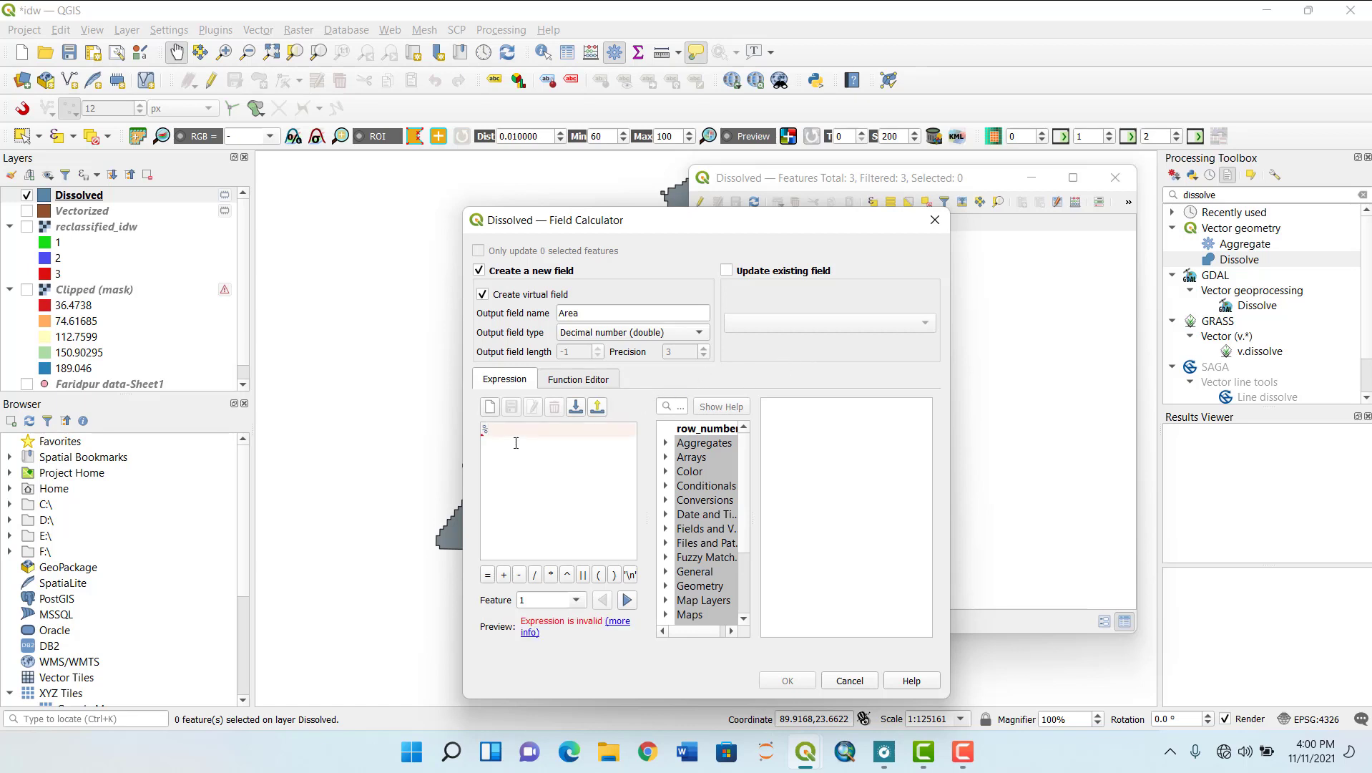
key("BackSpace")
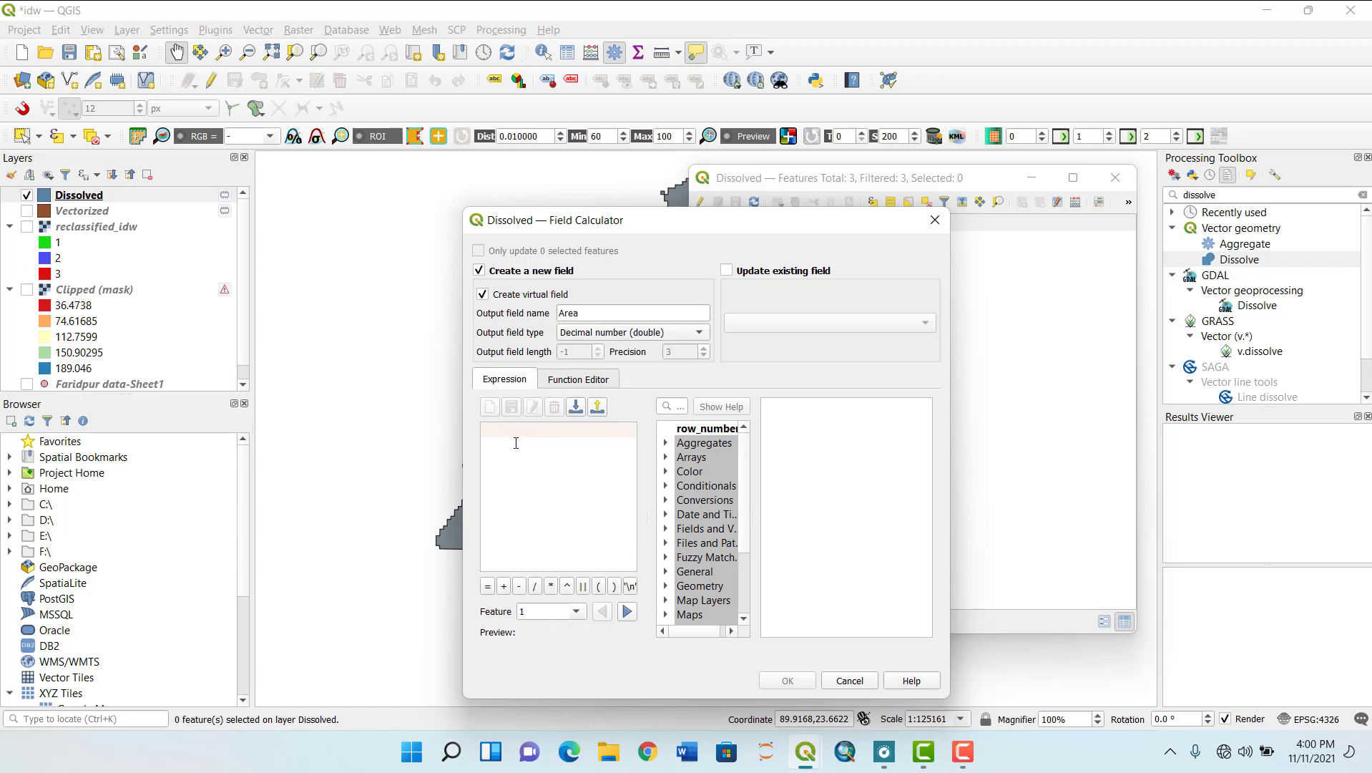
type("$")
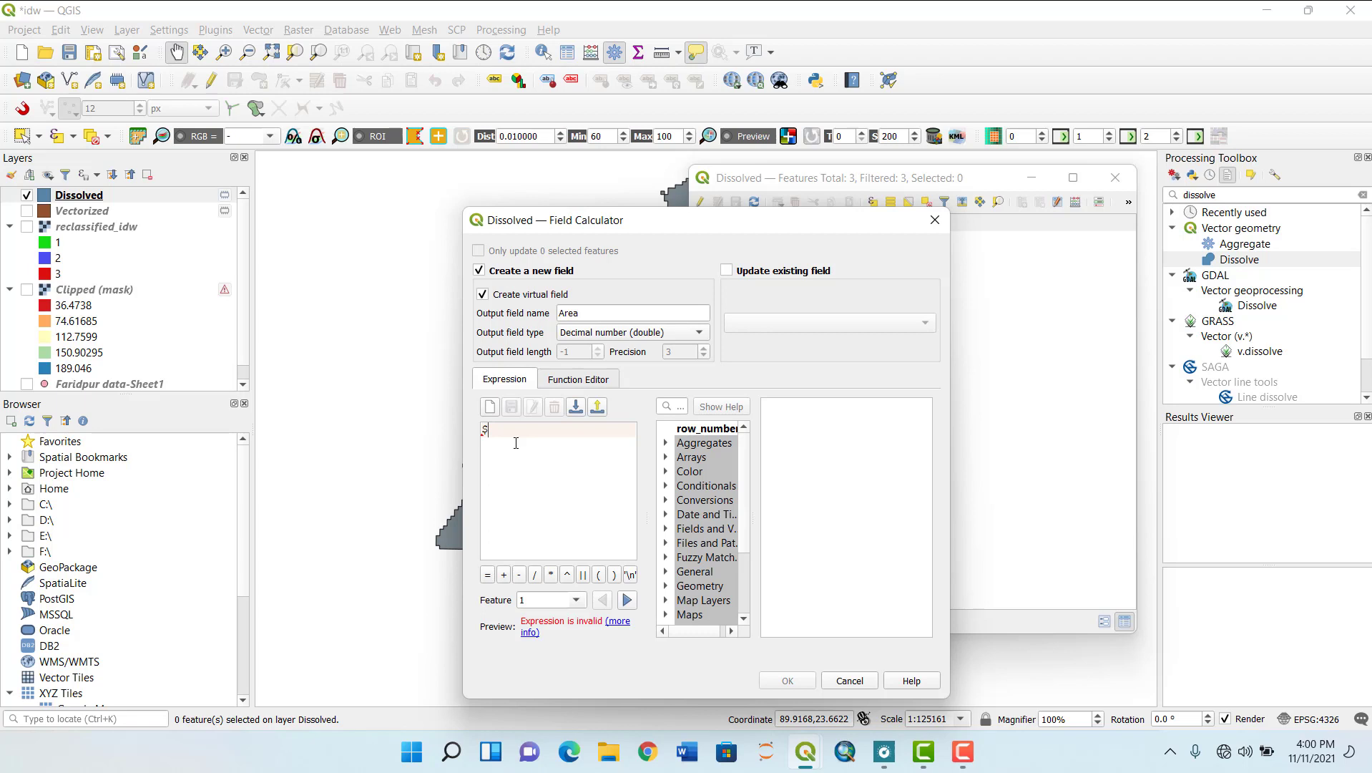
type("area")
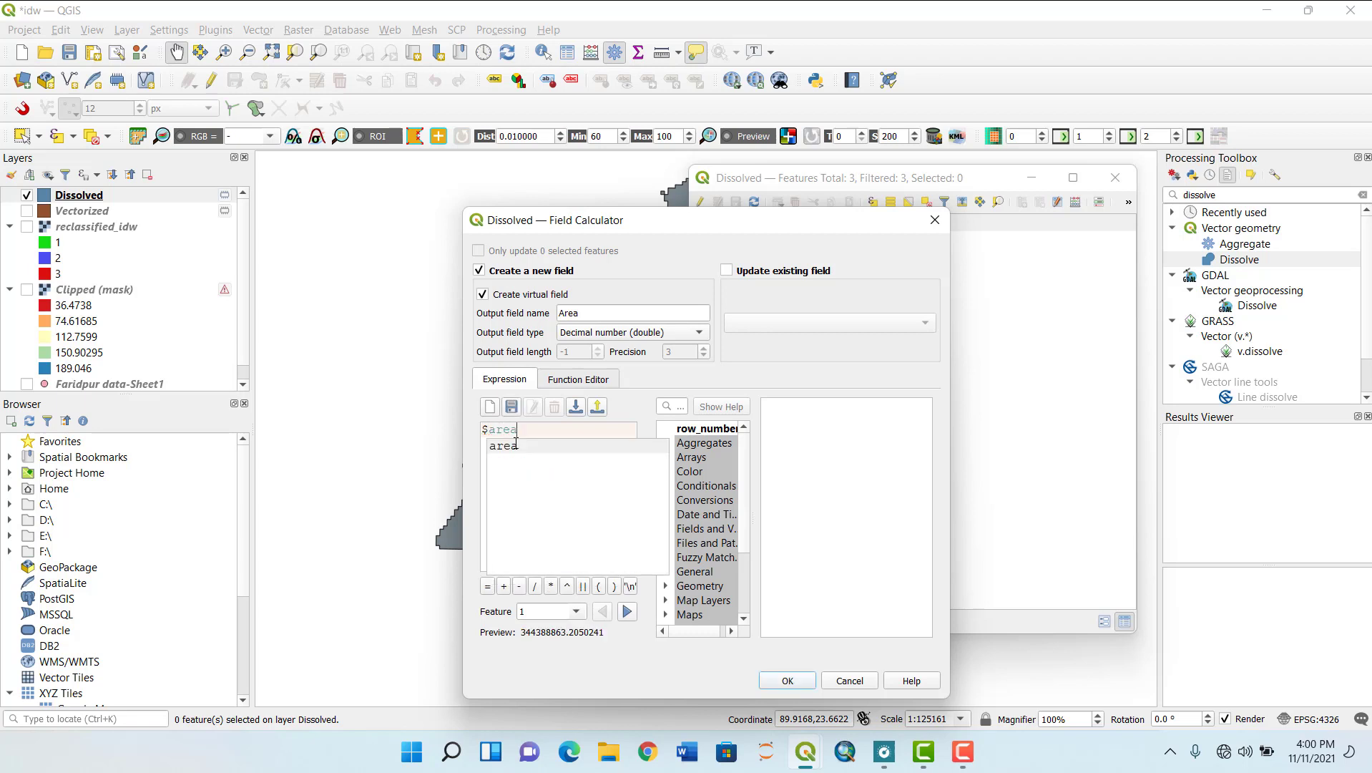
left_click(987, 615)
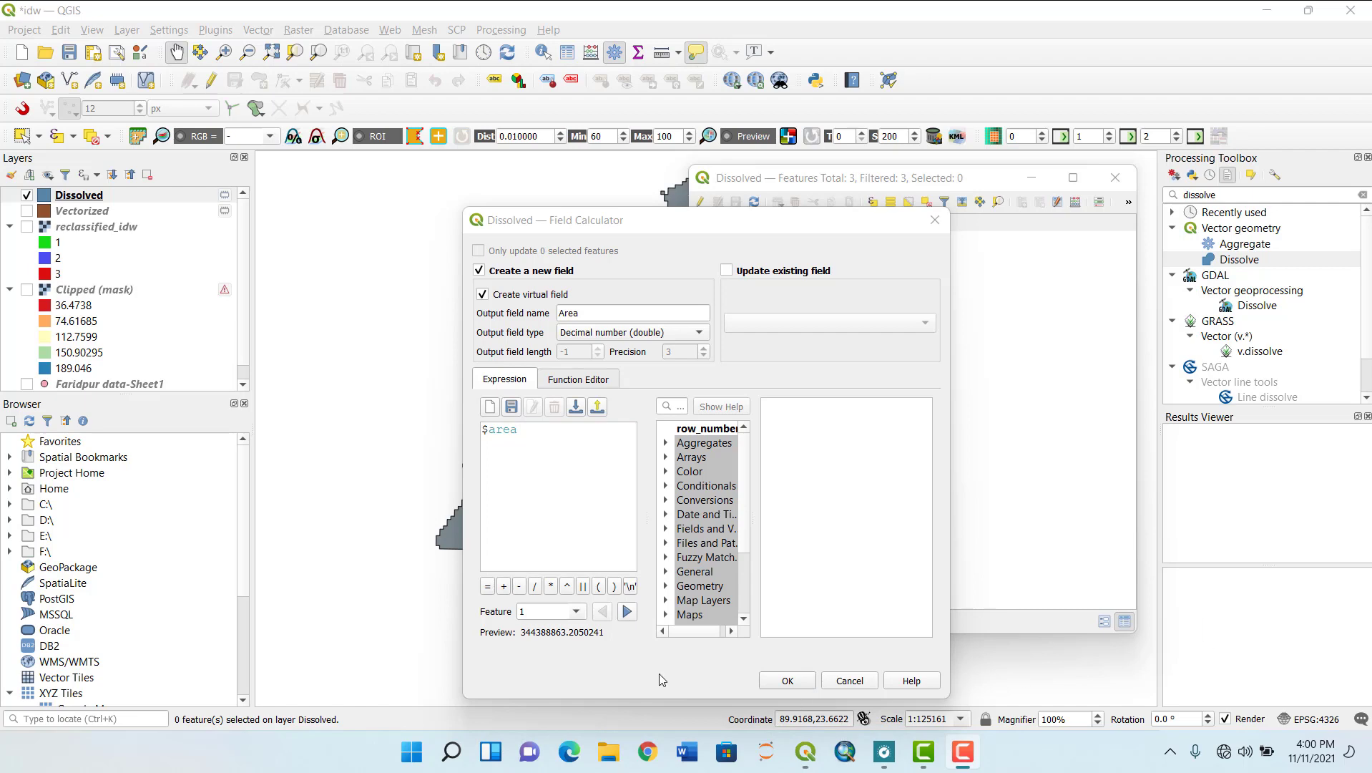
left_click(788, 681)
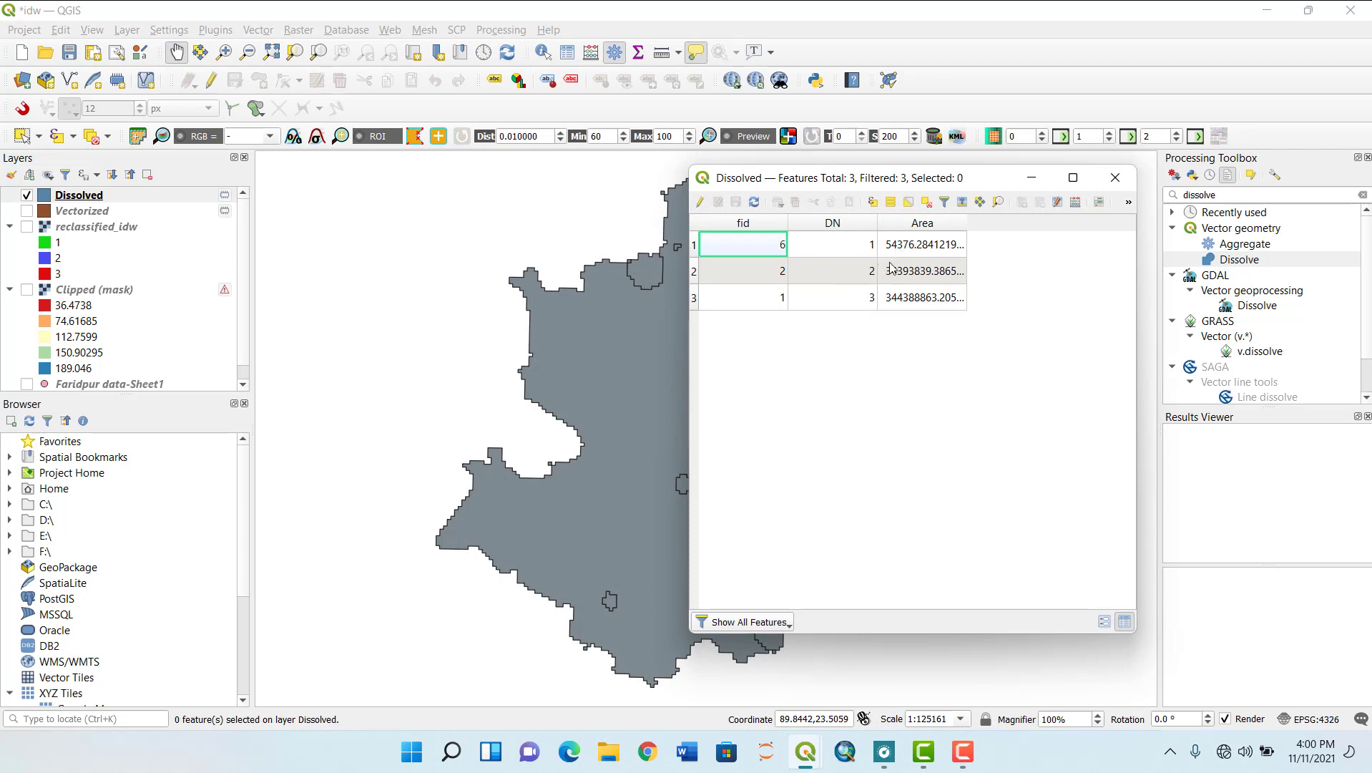
left_click(906, 279)
left_click(899, 297)
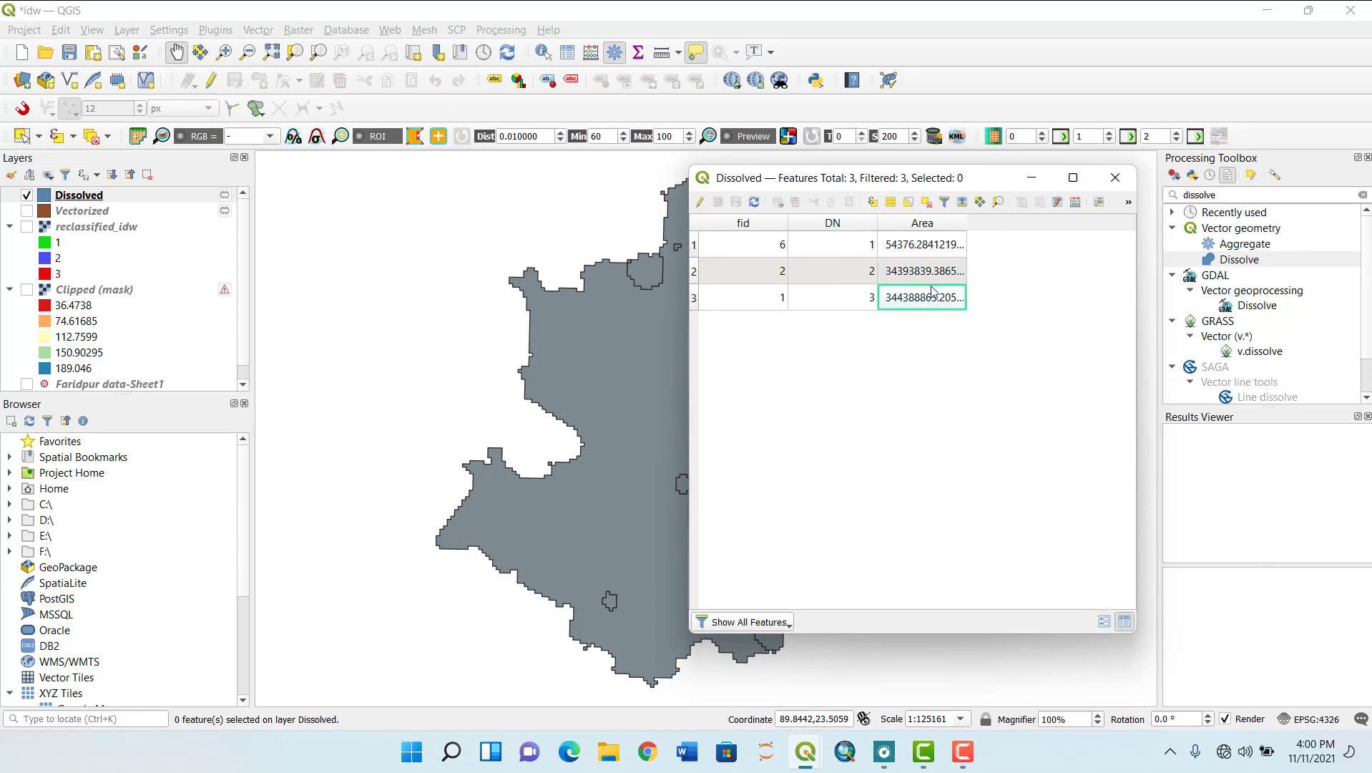